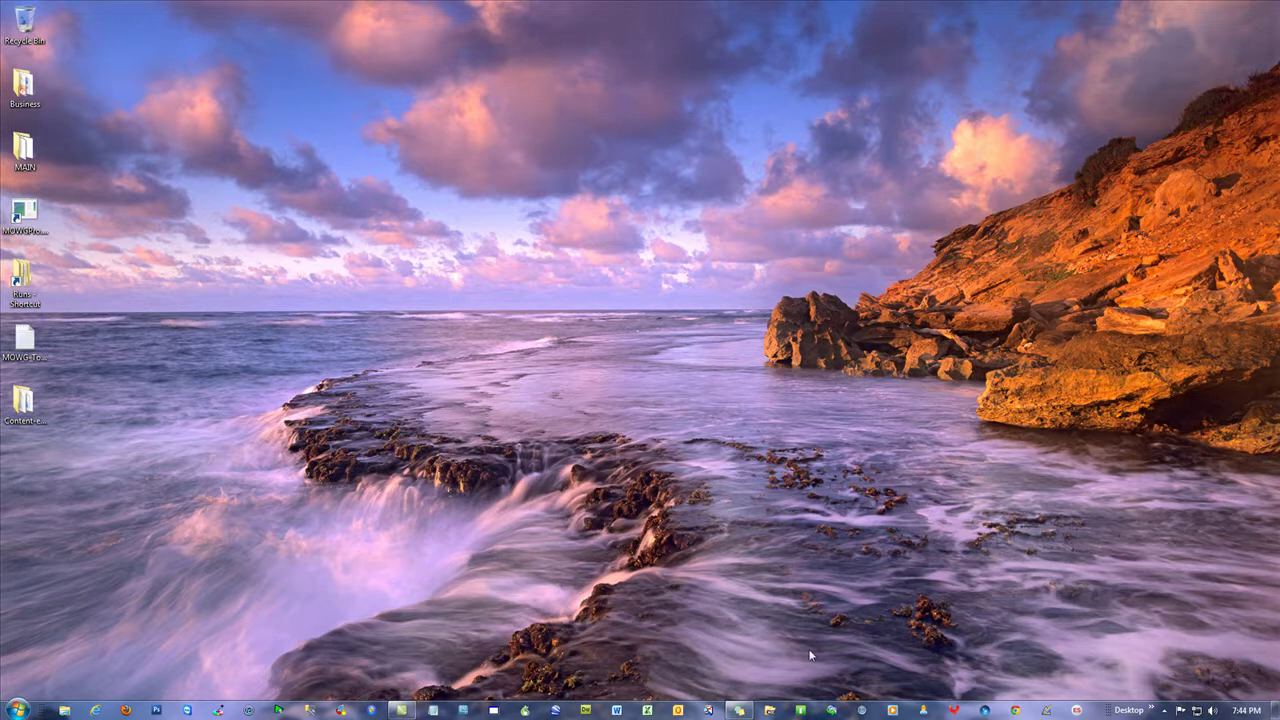
# Look over the MOWG toolbar 17 commands in a blank Excel workbook and close Excel
pyautogui.click(647, 706)
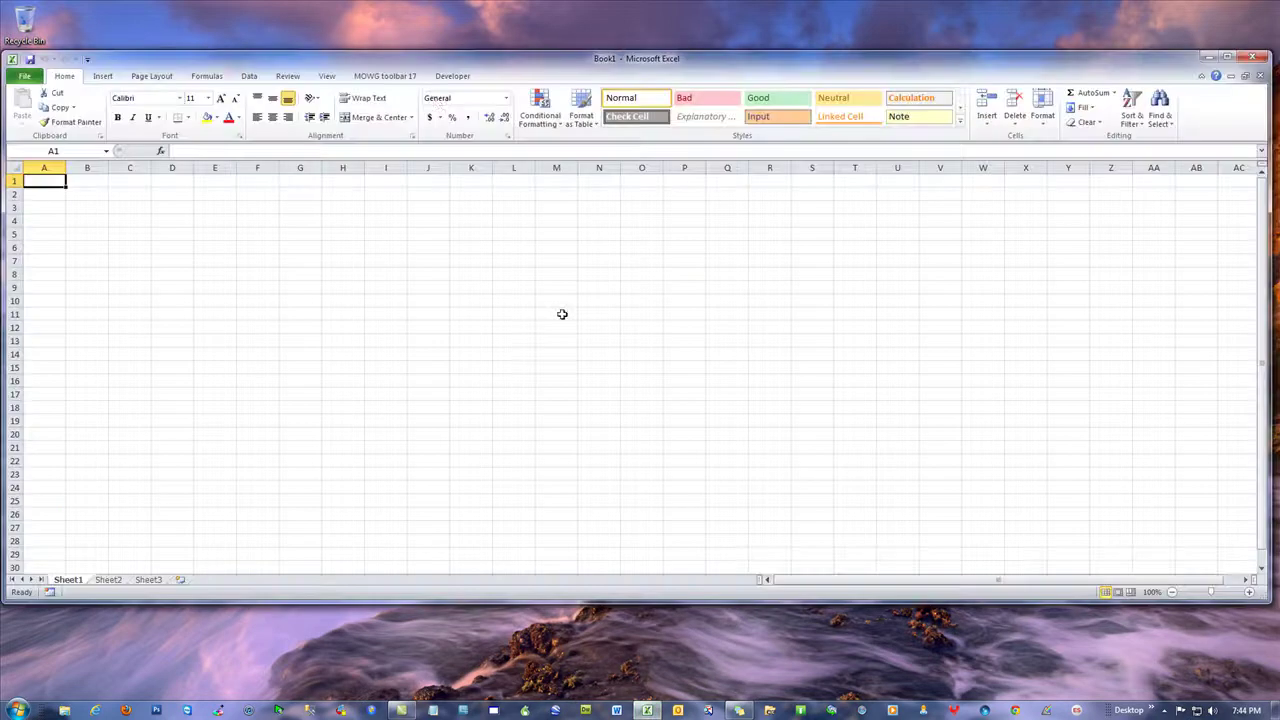
pyautogui.click(400, 77)
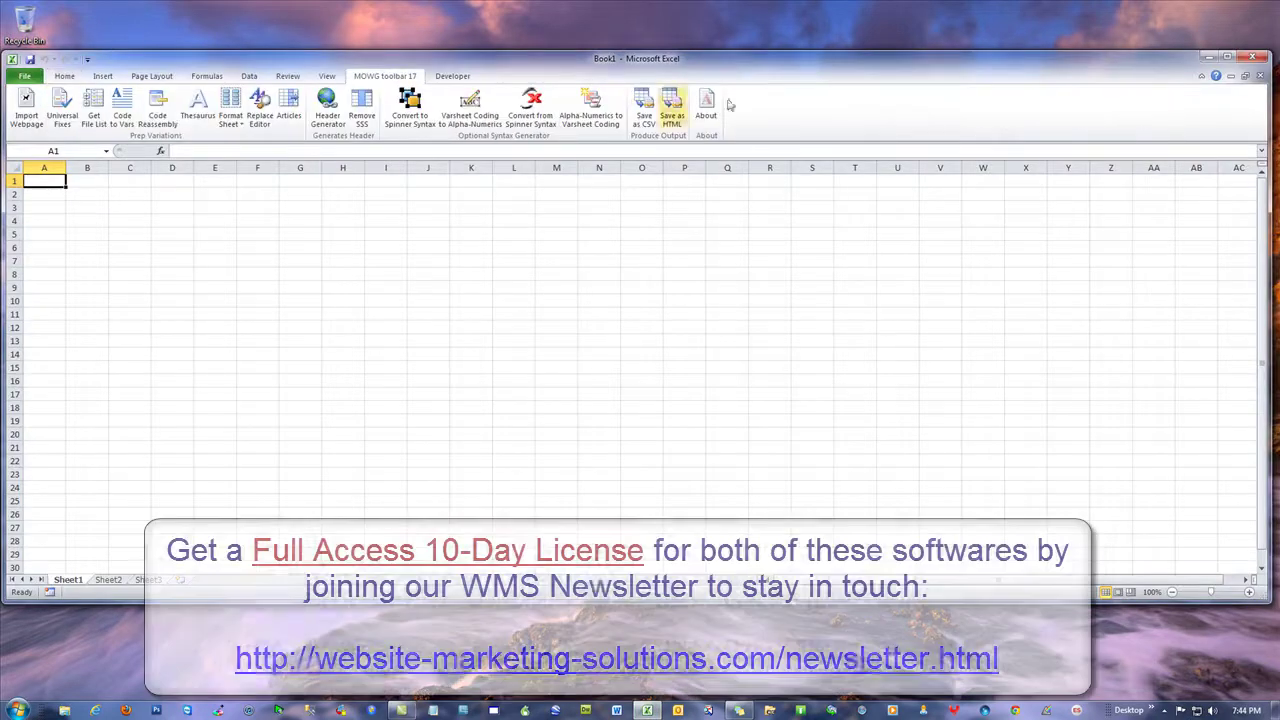
pyautogui.click(1258, 58)
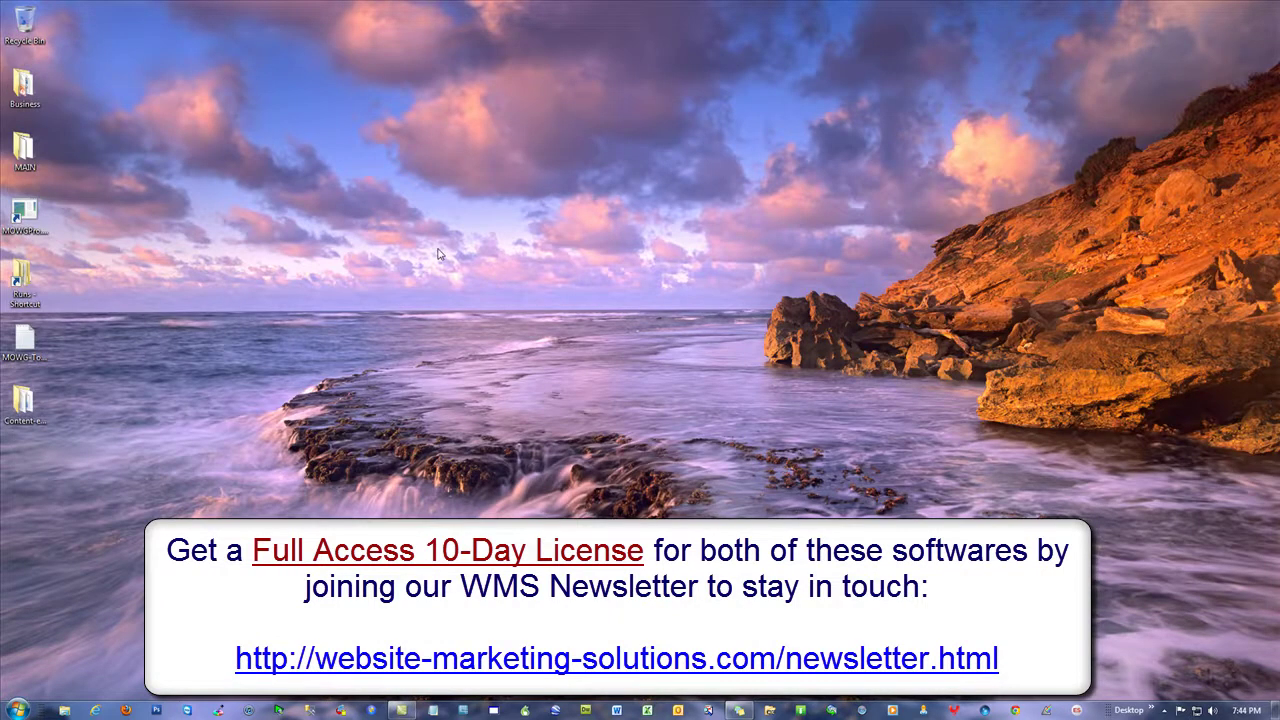
# Create a new folder named MOWG on the desktop
pyautogui.rightClick(405, 186)
pyautogui.moveTo(517, 320)
pyautogui.click(575, 318)
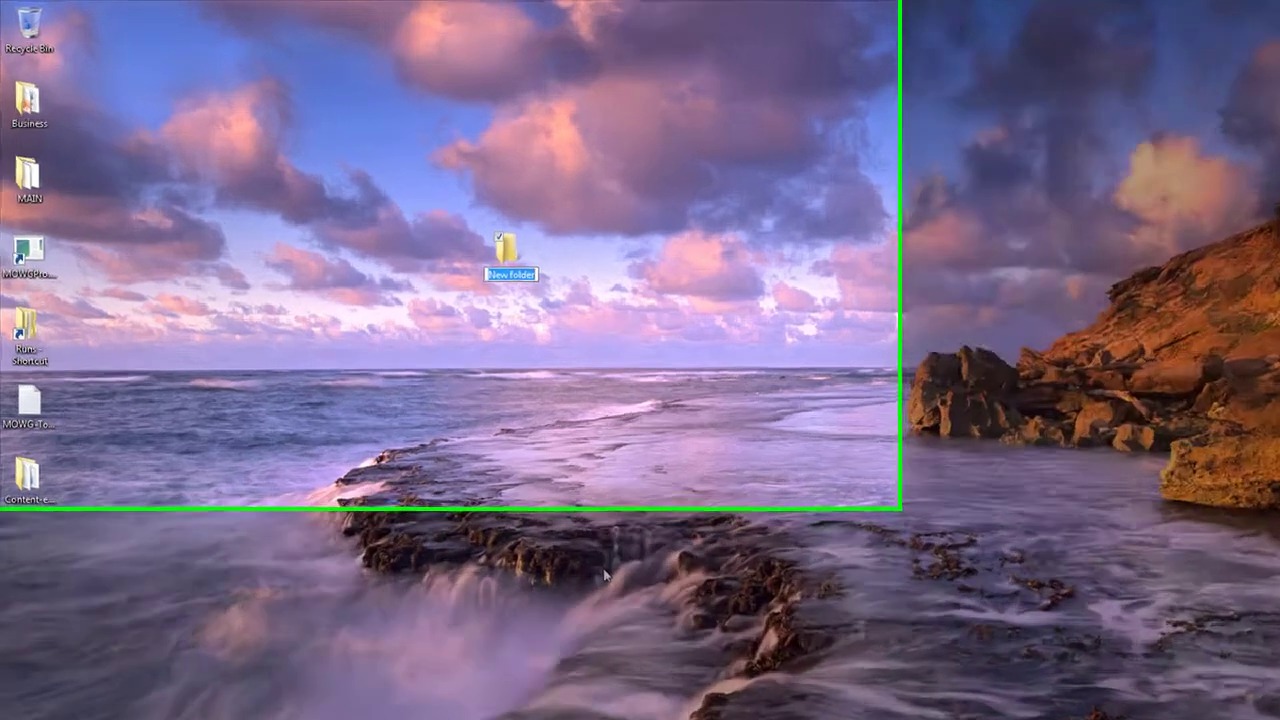
pyautogui.write('MOWG')
pyautogui.press('Return')
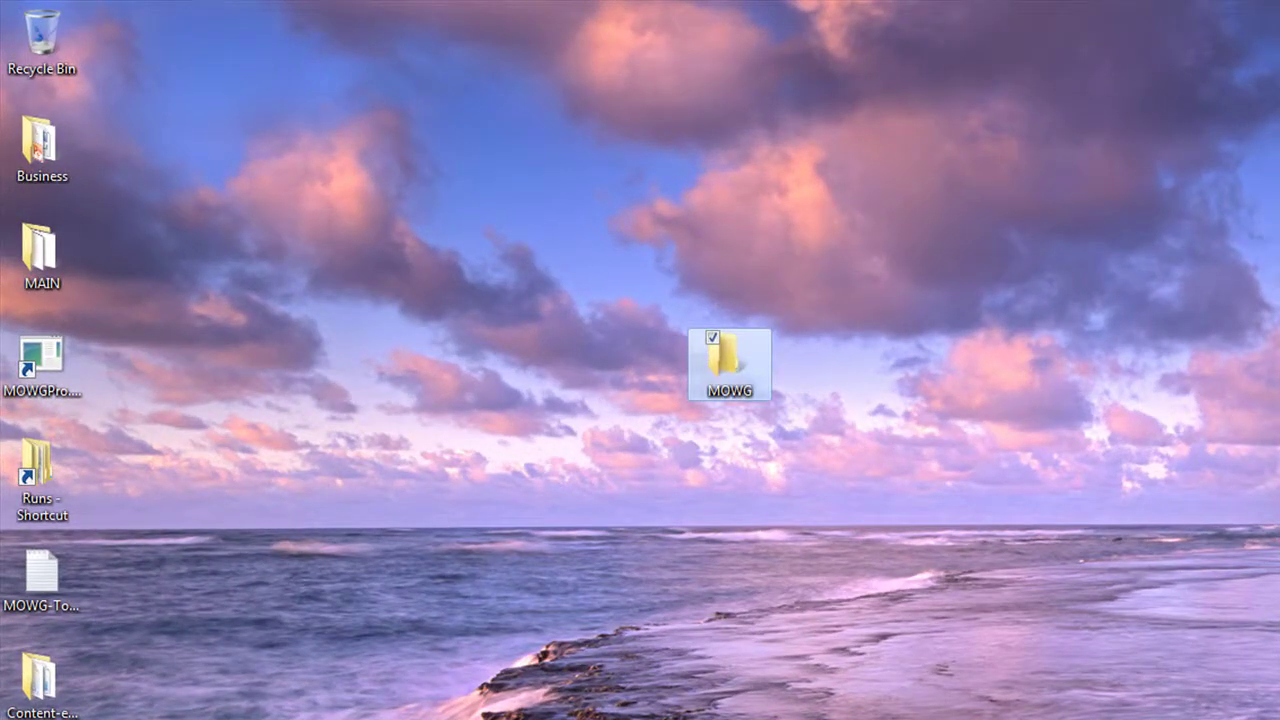
pyautogui.click(1128, 409)
# Create a subfolder named self inside the MOWG folder
pyautogui.doubleClick(726, 366)
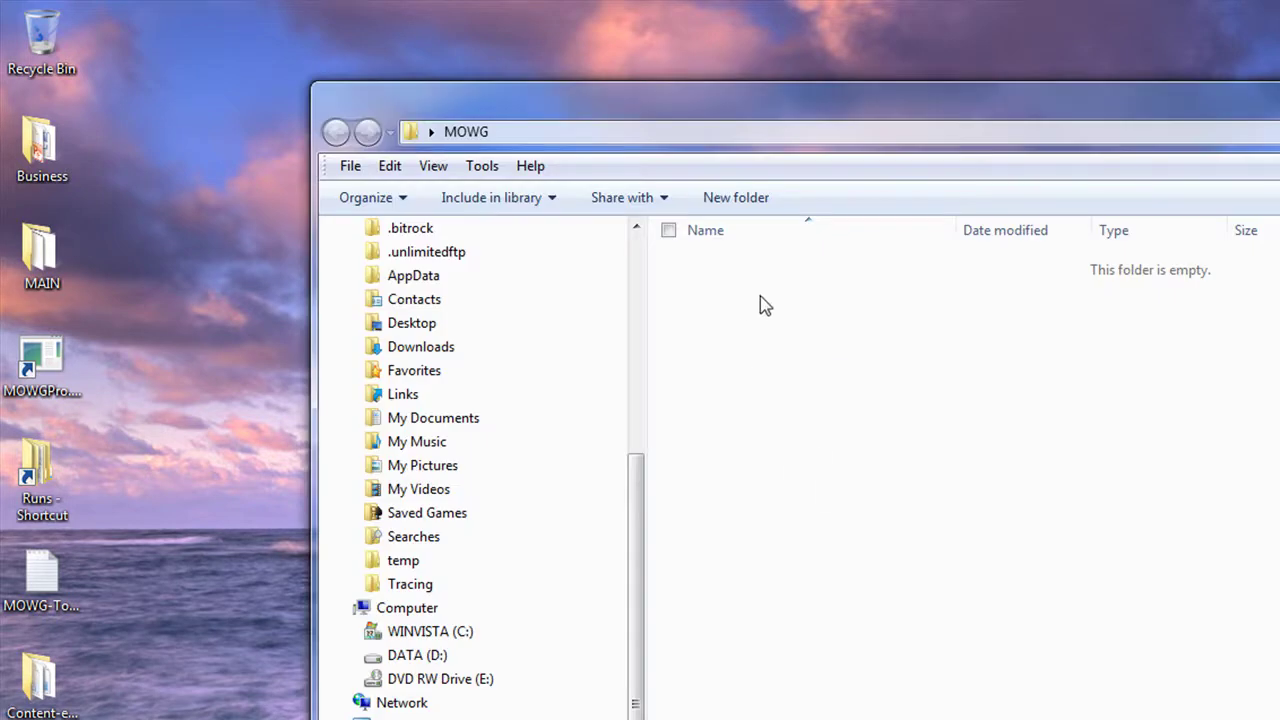
pyautogui.rightClick(733, 279)
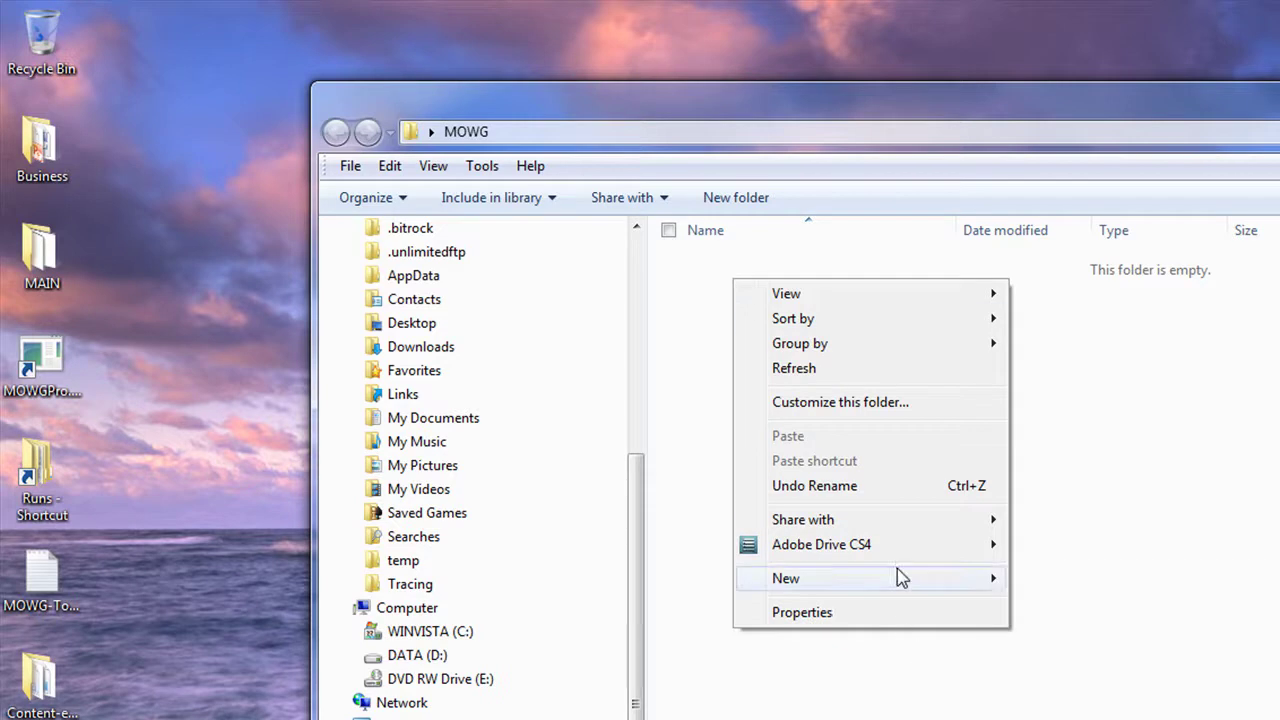
pyautogui.moveTo(897, 578)
pyautogui.click(1040, 578)
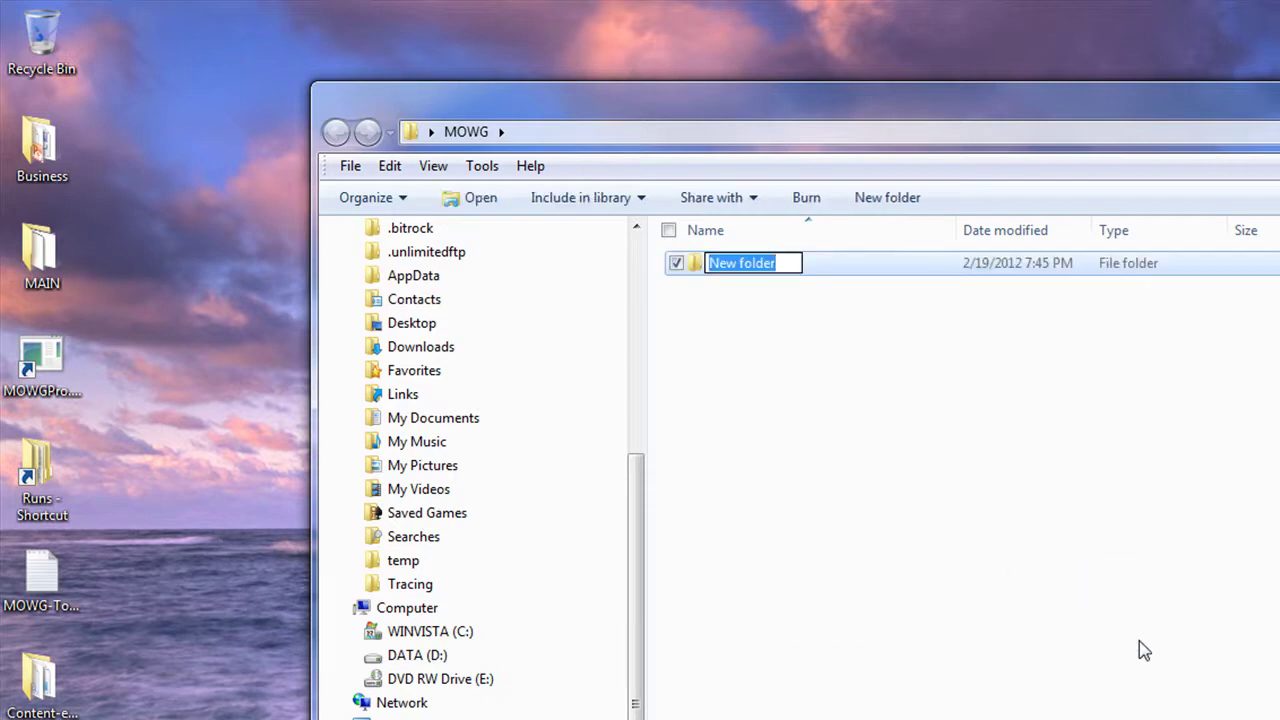
pyautogui.write('self')
pyautogui.press('Return')
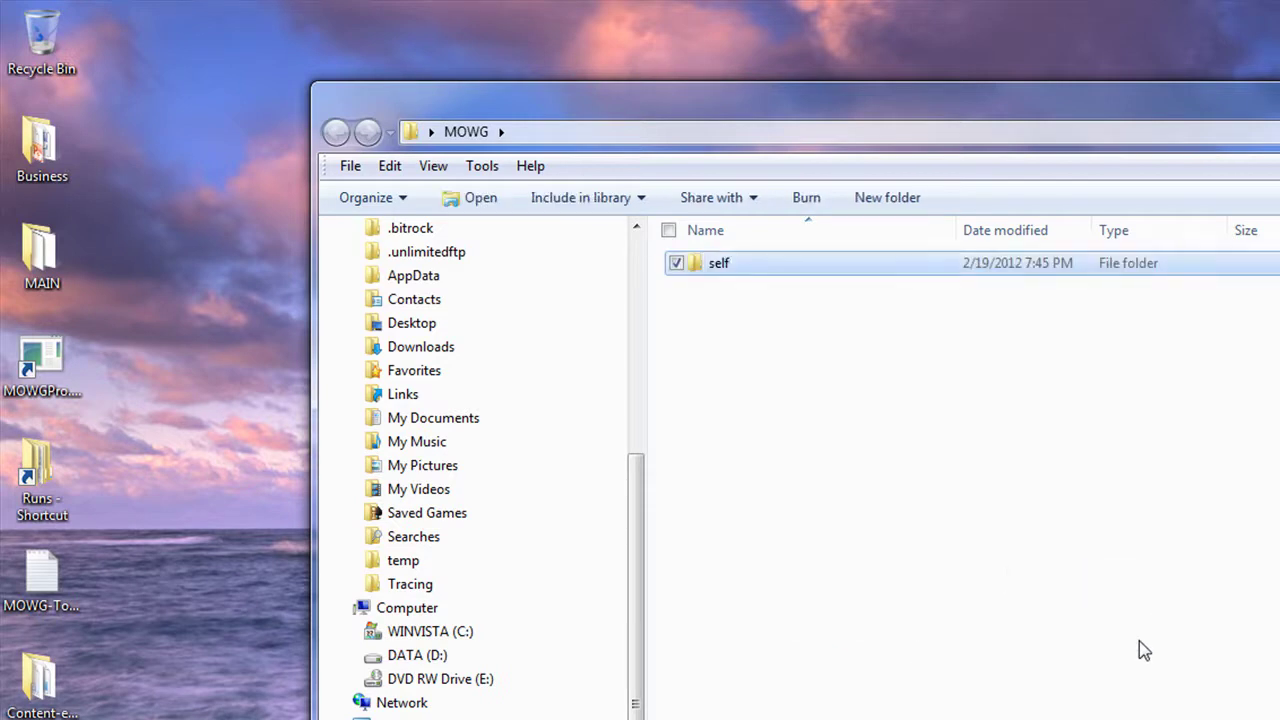
# Add a second subfolder named clients in the MOWG folder
pyautogui.click(819, 435)
pyautogui.hotkey('ctrl', 'shift', 'n')
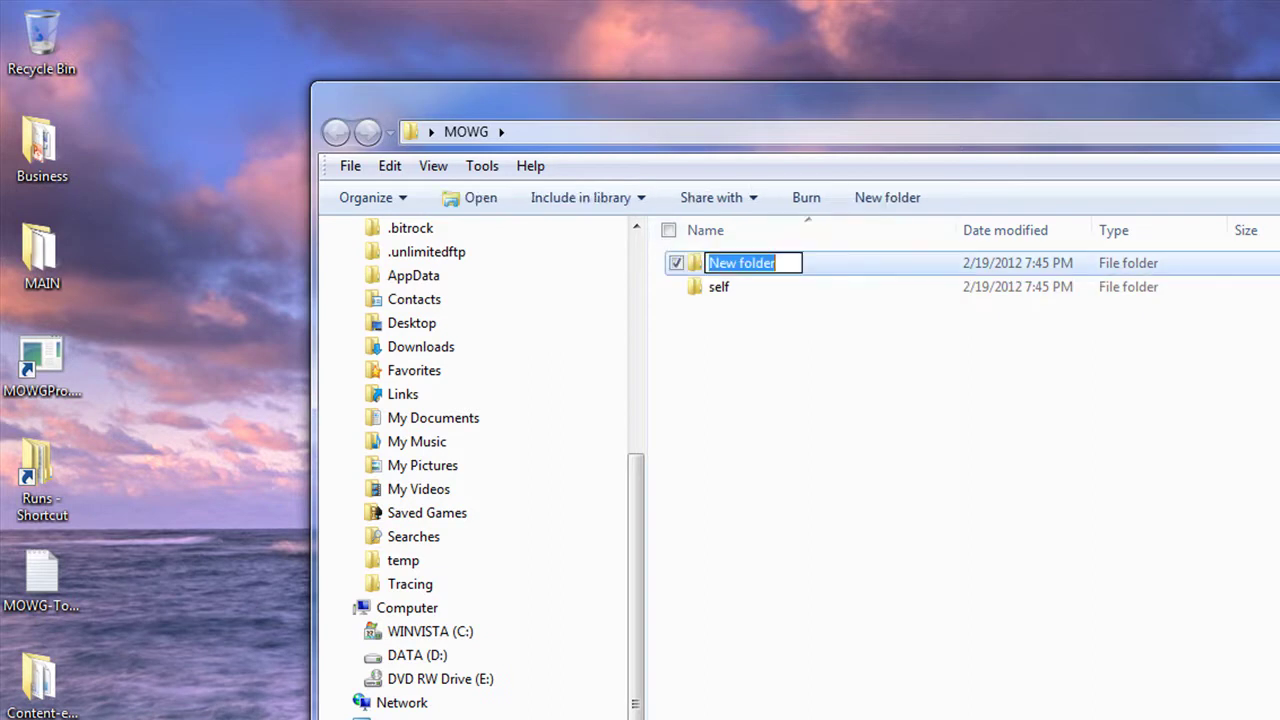
pyautogui.write('clients')
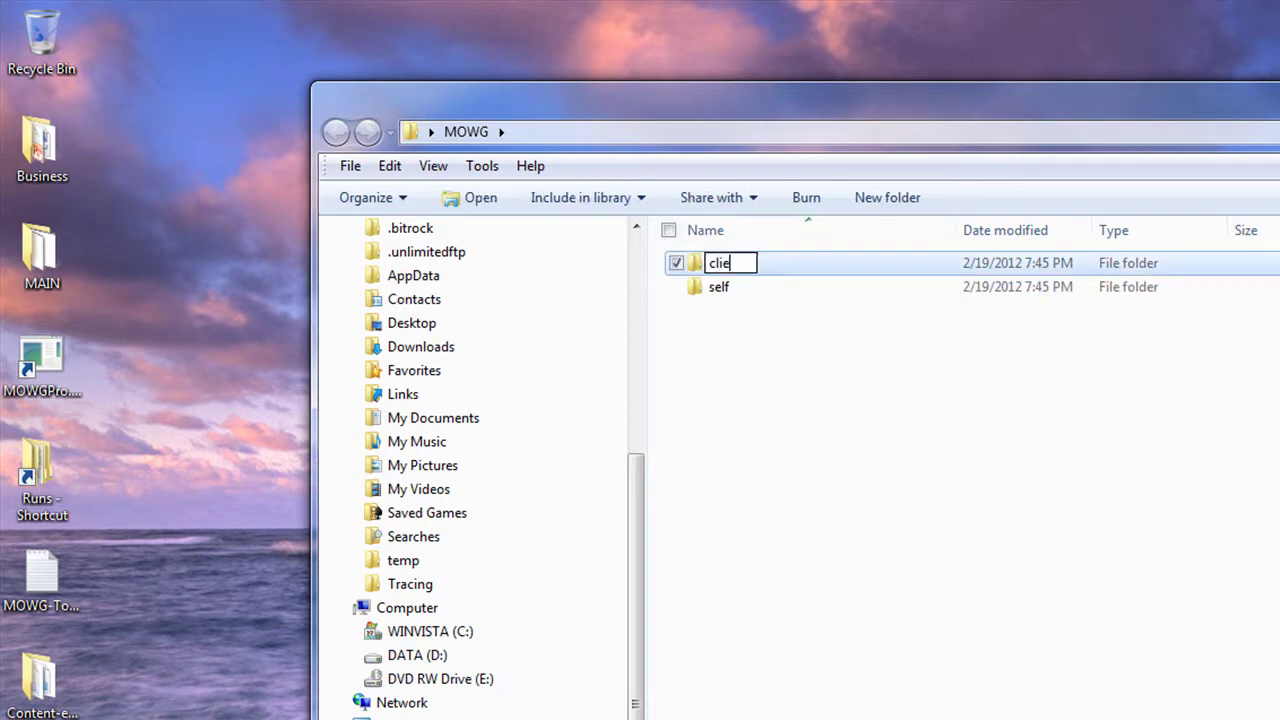
pyautogui.press('Return')
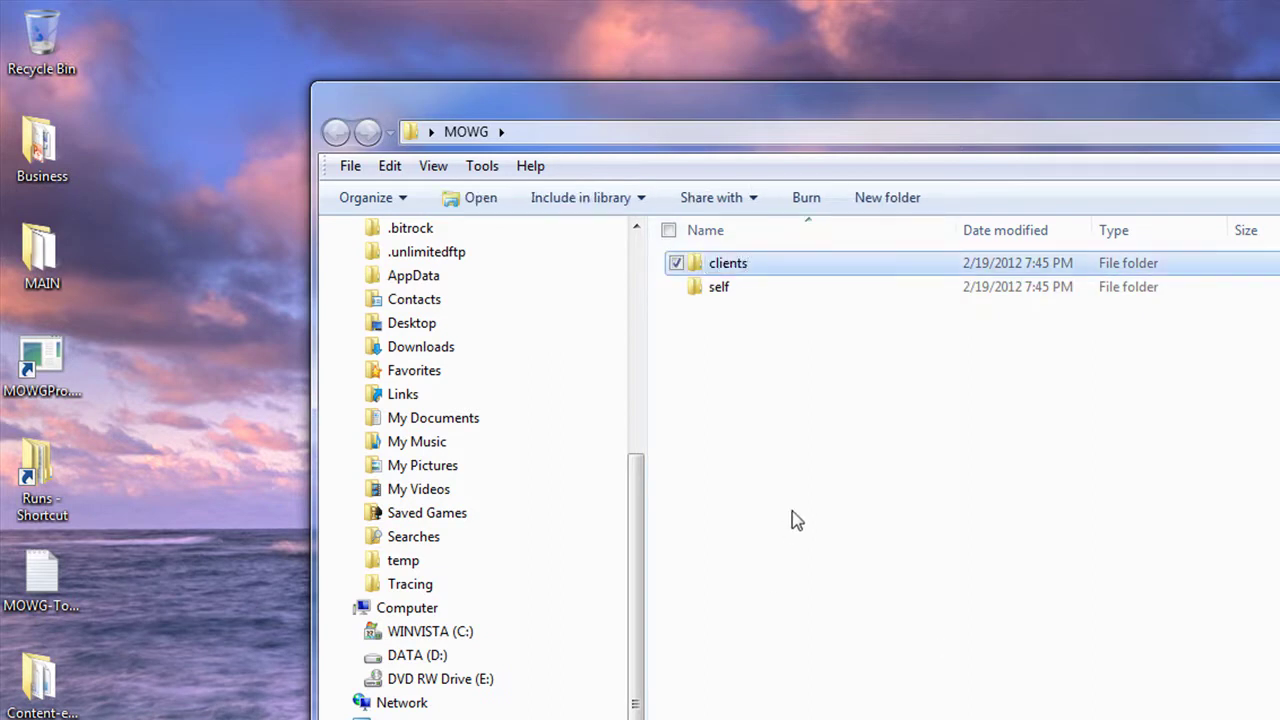
pyautogui.click(791, 515)
# Create a folder named 1-MA inside the self folder and open it
pyautogui.doubleClick(710, 289)
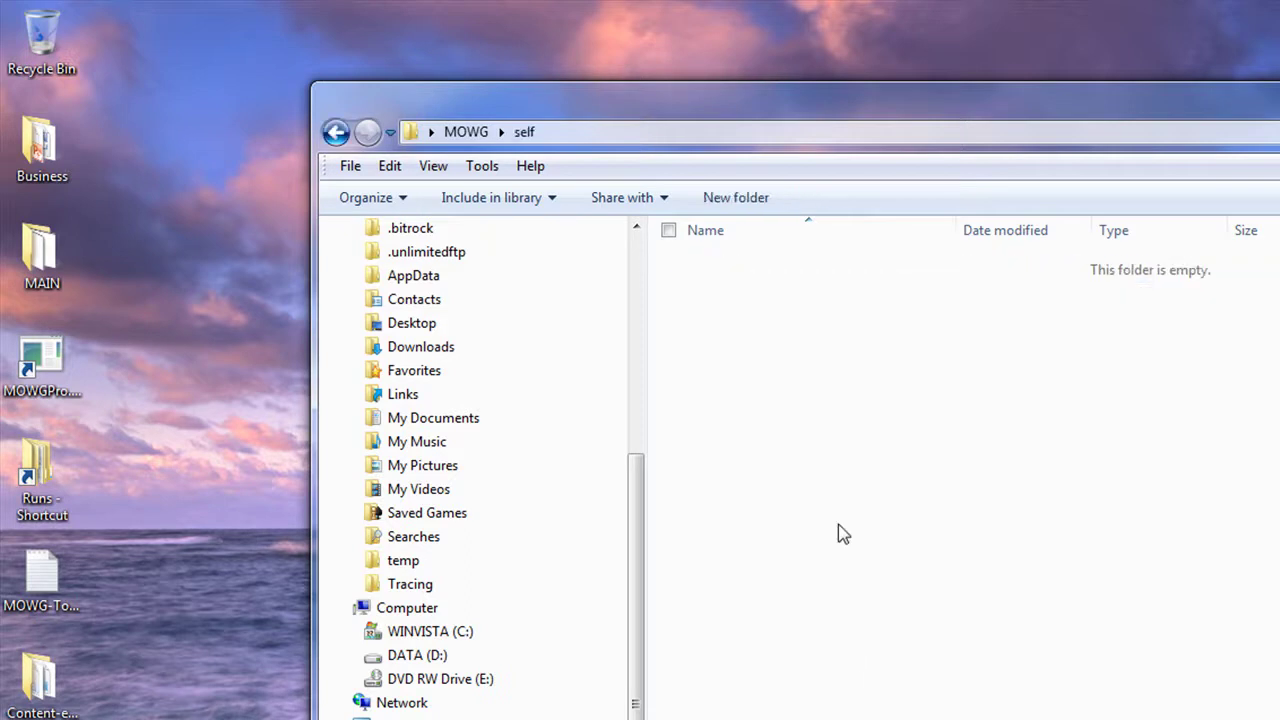
pyautogui.click(736, 197)
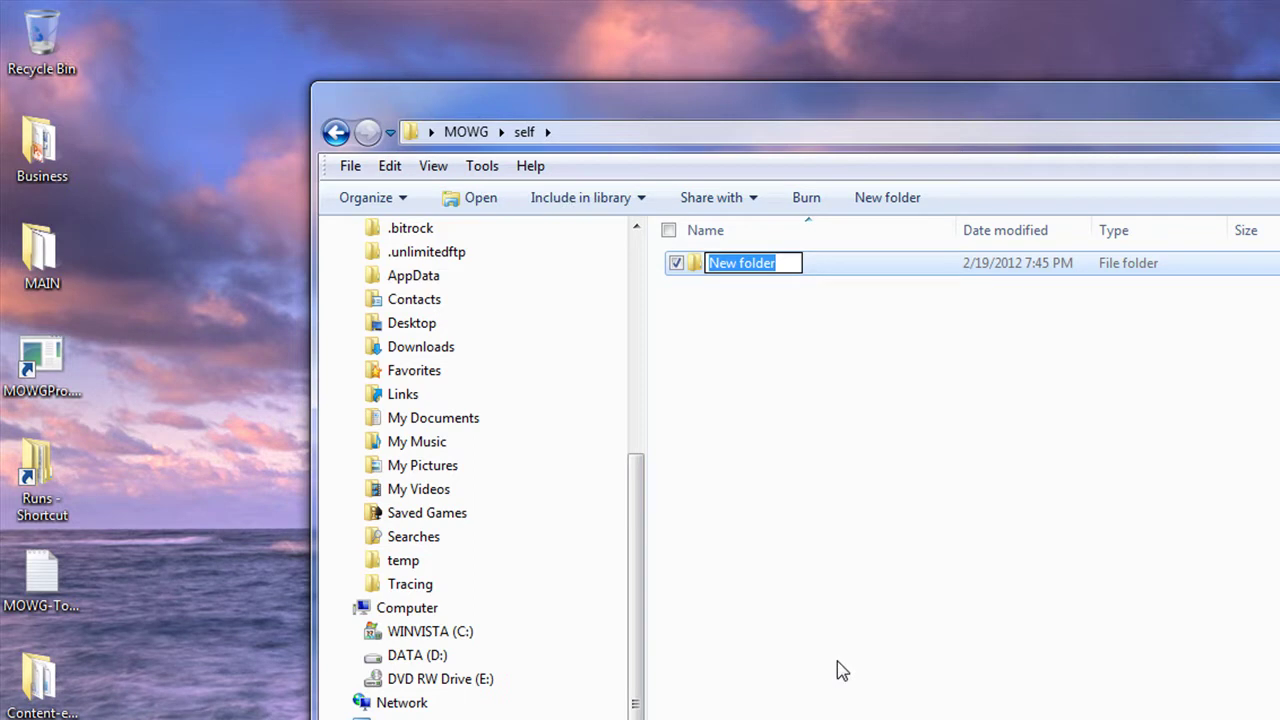
pyautogui.write('1-')
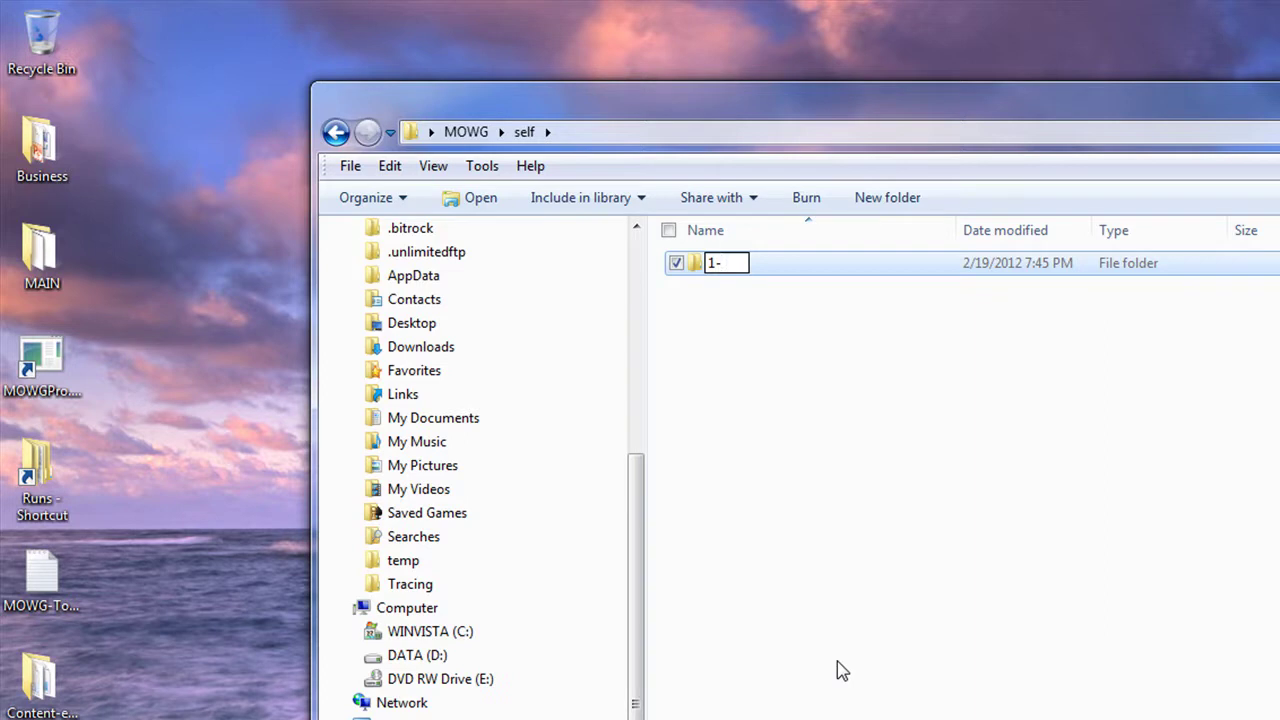
pyautogui.write('MA')
pyautogui.press('Return')
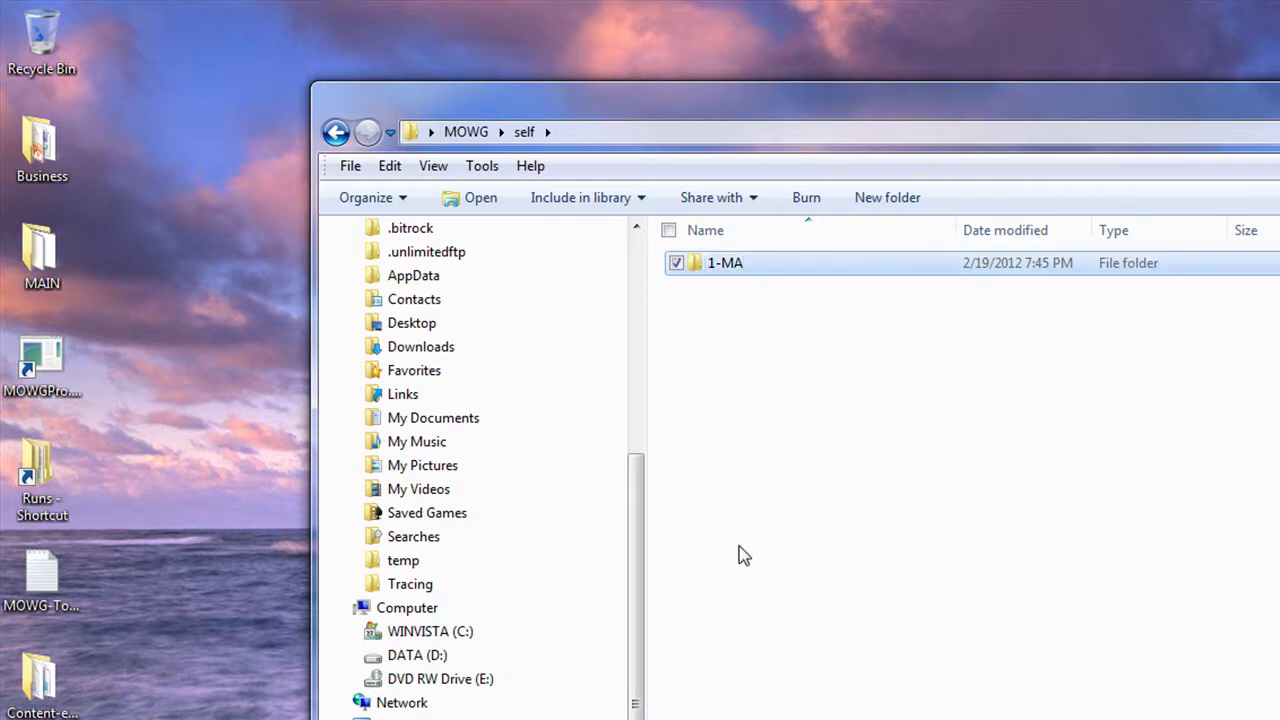
pyautogui.click(715, 263)
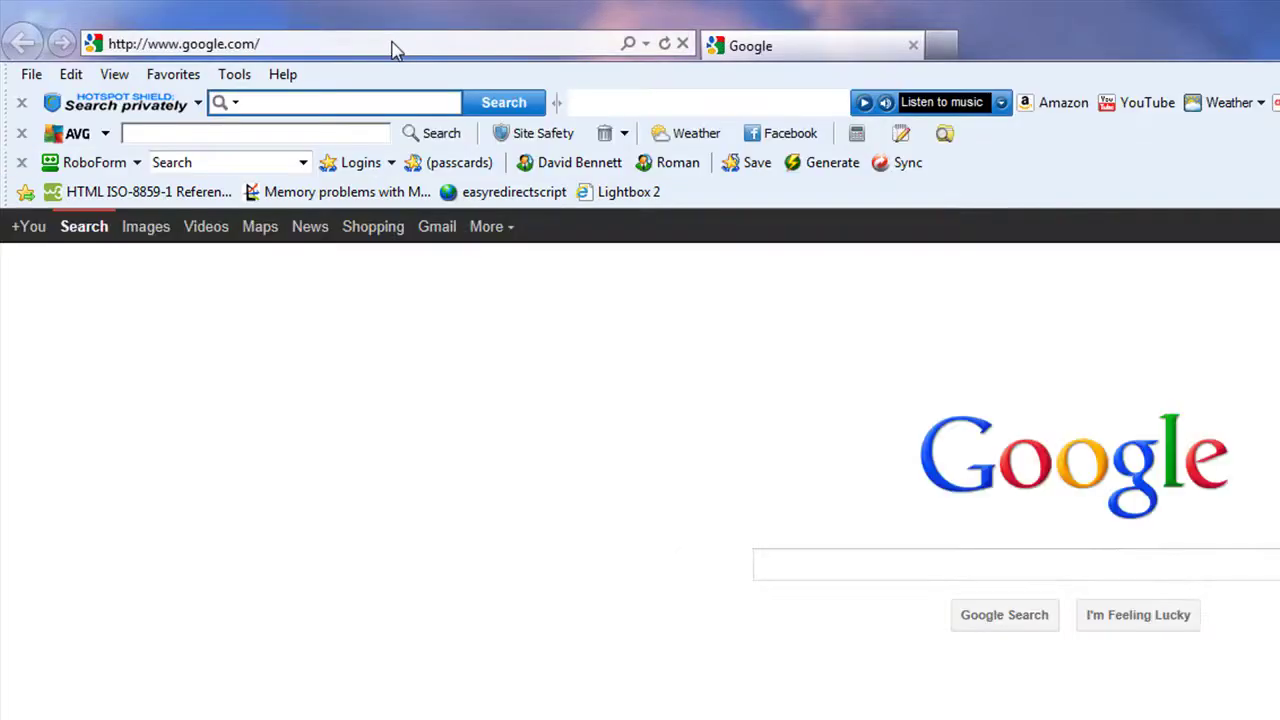
# Switch to the web browser and load the website mowg-affiliate.com
pyautogui.click(393, 45)
pyautogui.write('mowg-affiliate')
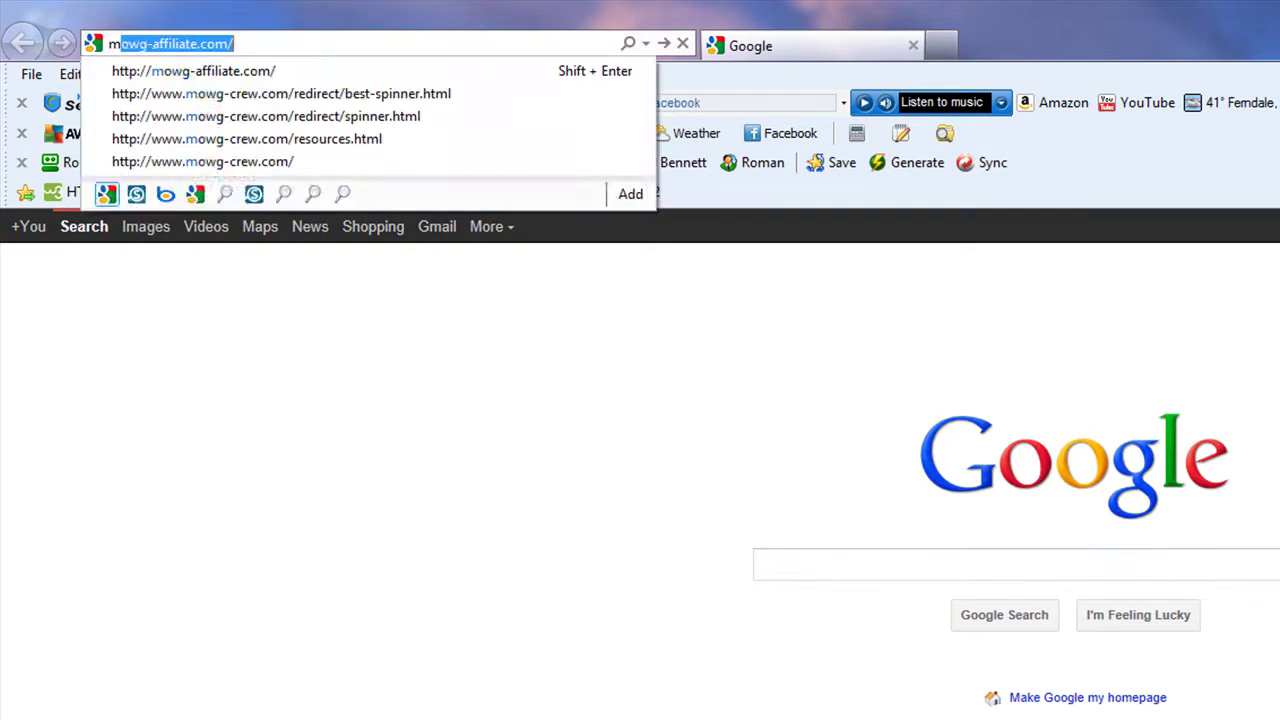
pyautogui.press('Return')
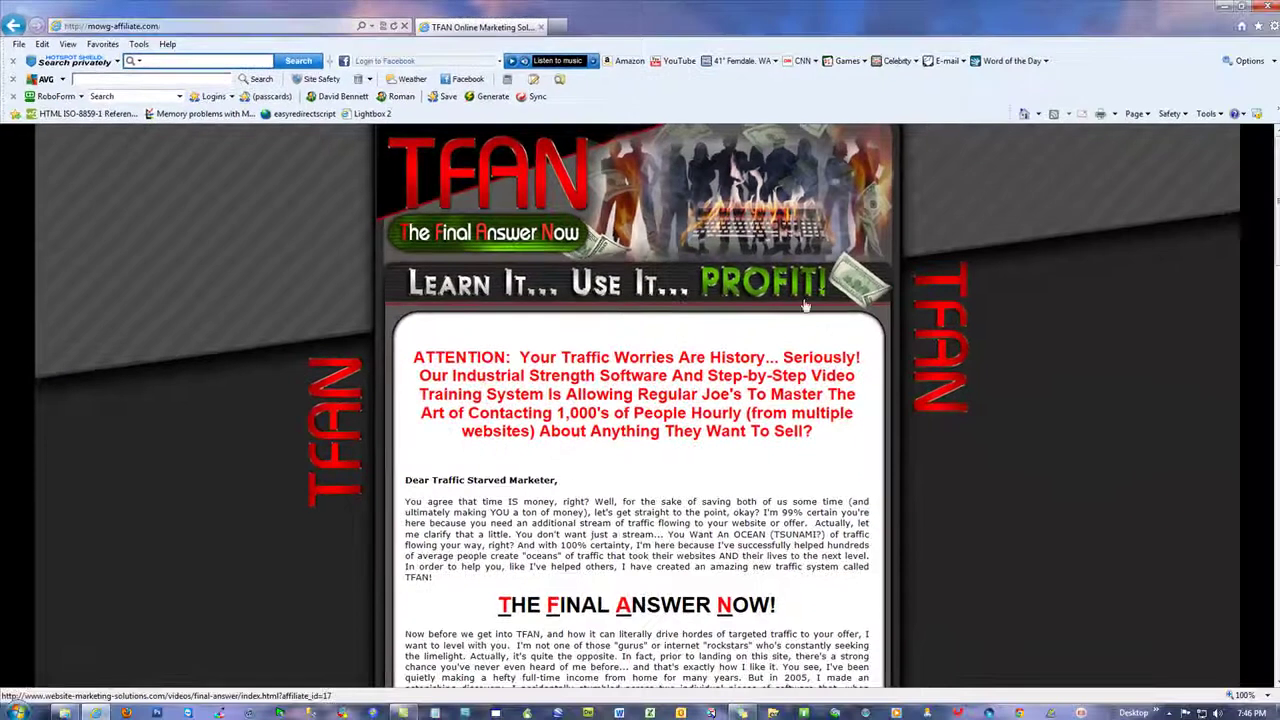
# Examine the mowg-affiliate.com sales page from its header to its footer and close the browser
pyautogui.scroll(-6, 1082, 374)
pyautogui.scroll(-2, 1082, 374)
pyautogui.scroll(-15, 1082, 380)
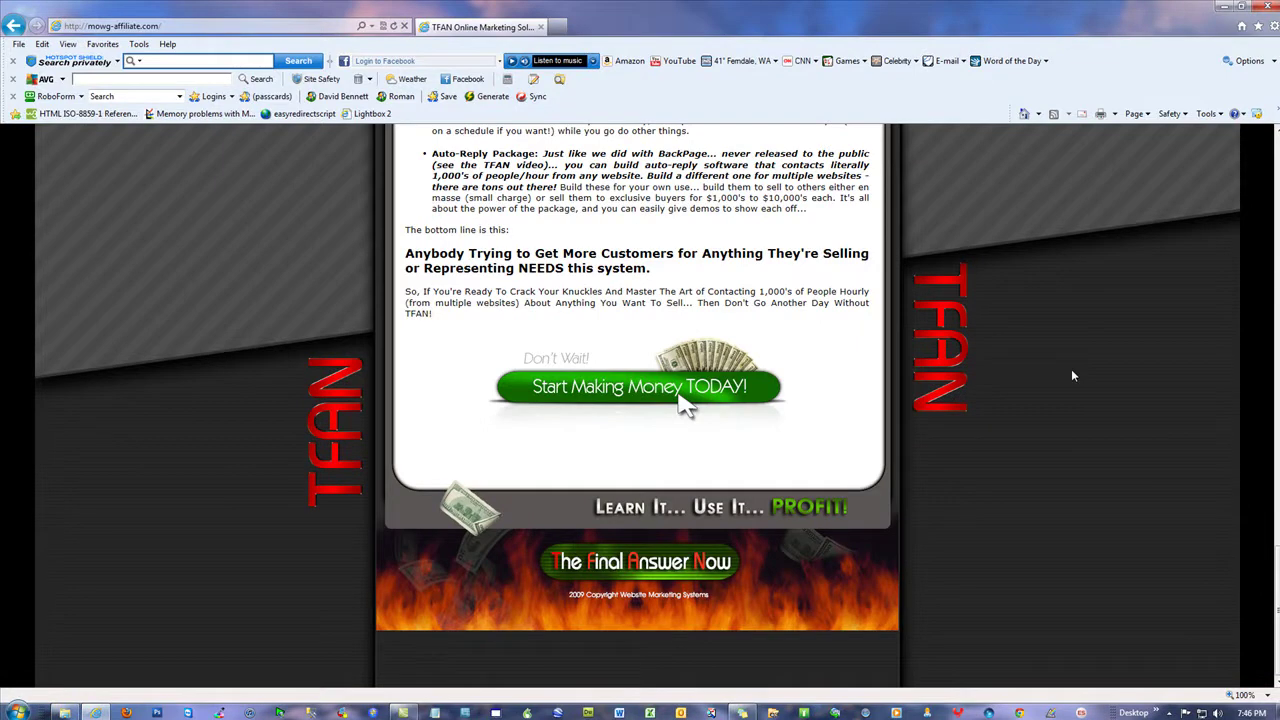
pyautogui.scroll(15, 1072, 376)
pyautogui.scroll(4, 1071, 375)
pyautogui.scroll(2, 1071, 375)
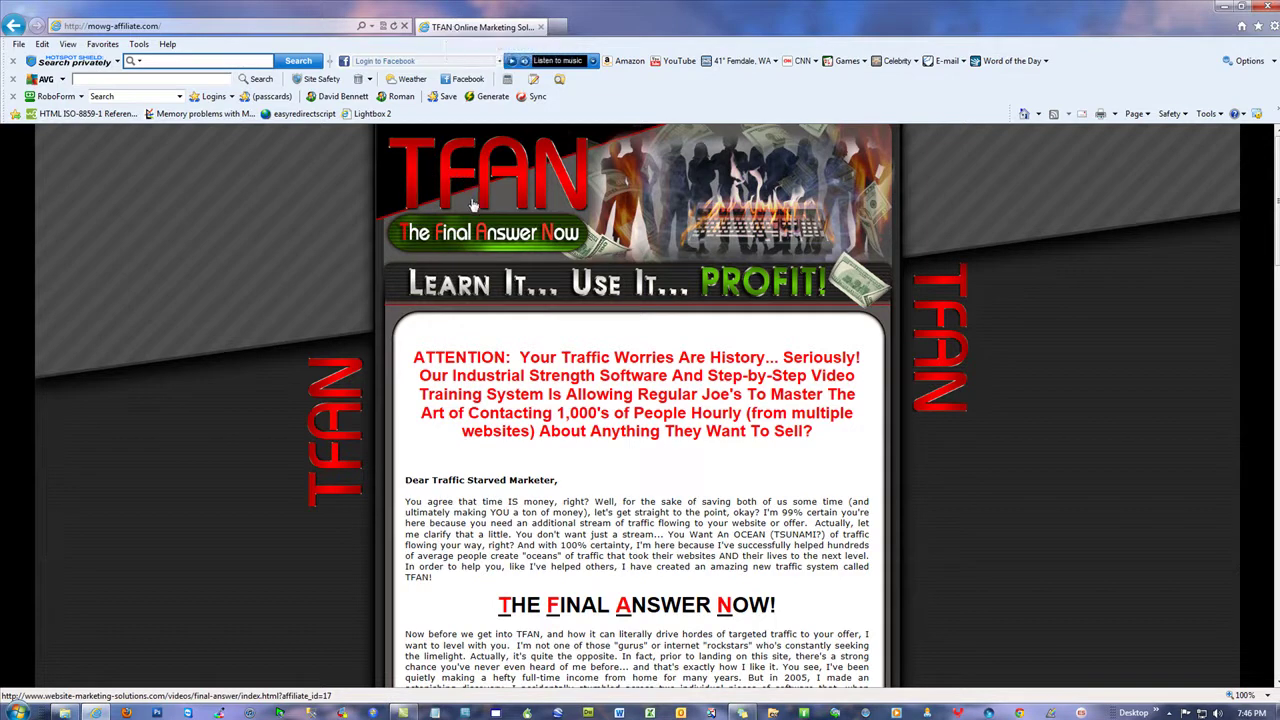
pyautogui.scroll(-5, 665, 390)
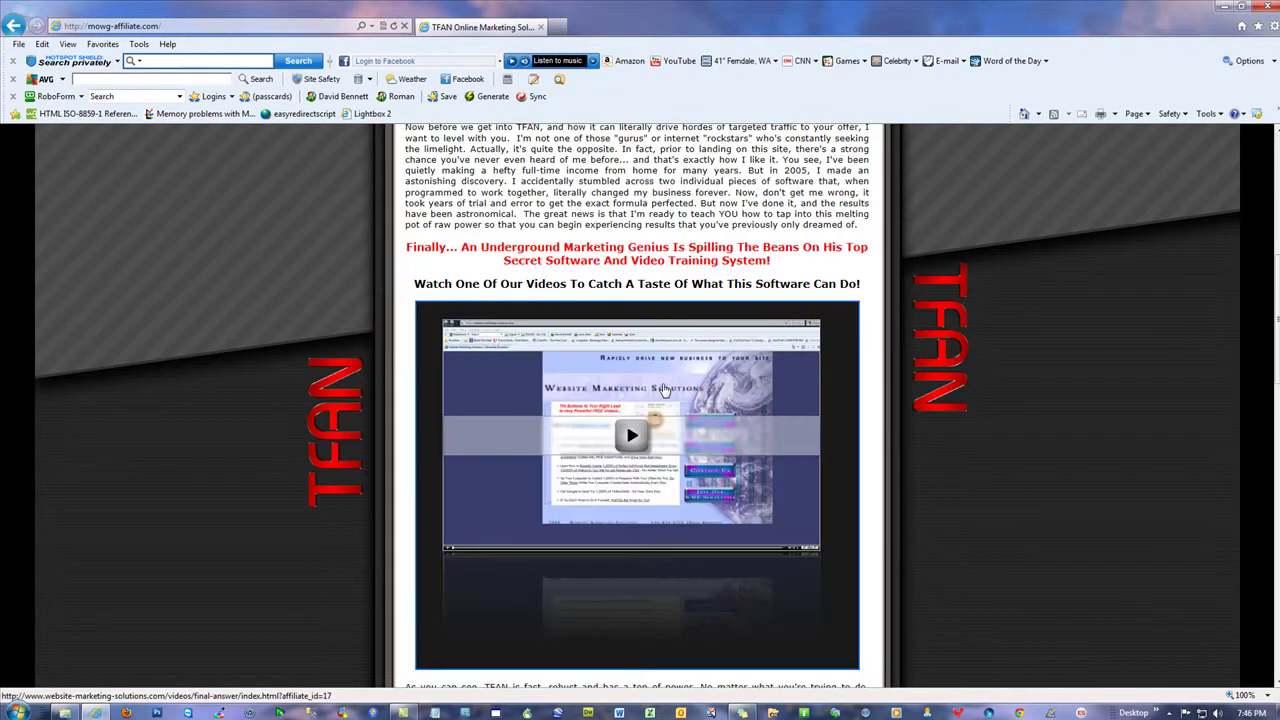
pyautogui.scroll(5, 660, 385)
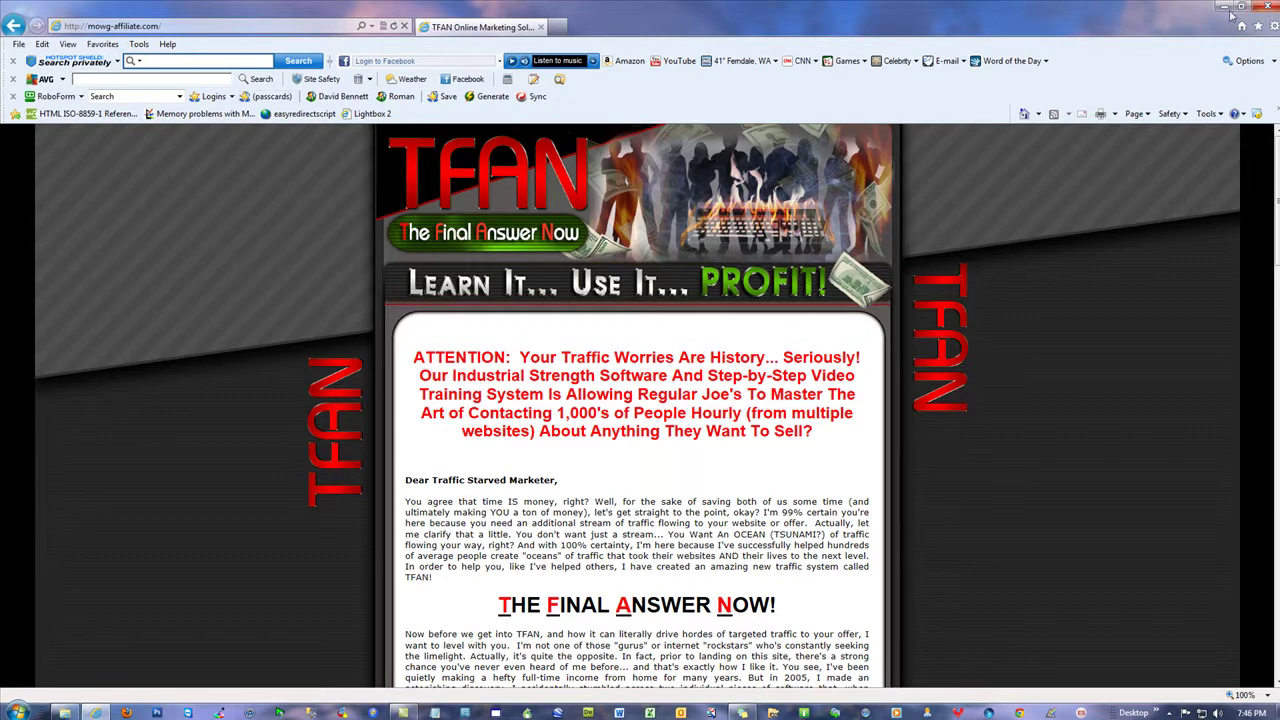
pyautogui.click(1272, 7)
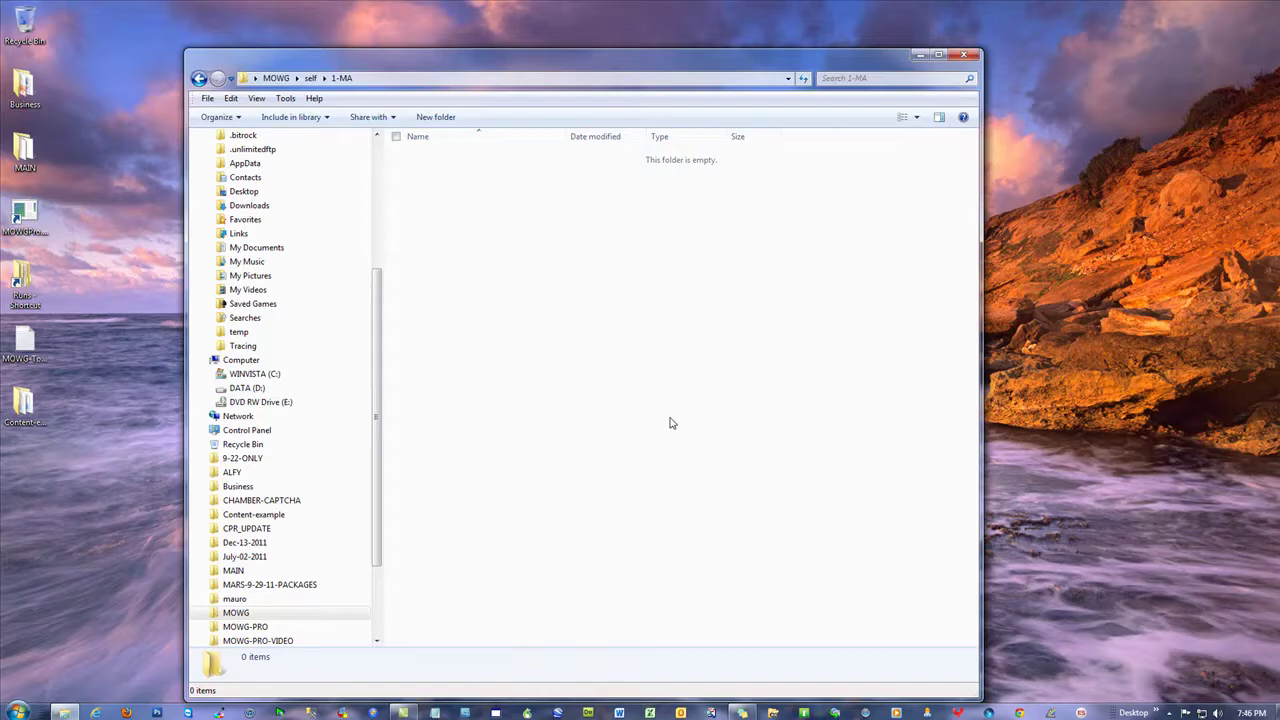
# Create a new Microsoft Excel worksheet file with its default name in the 1-MA folder
pyautogui.click(368, 78)
pyautogui.click(435, 235)
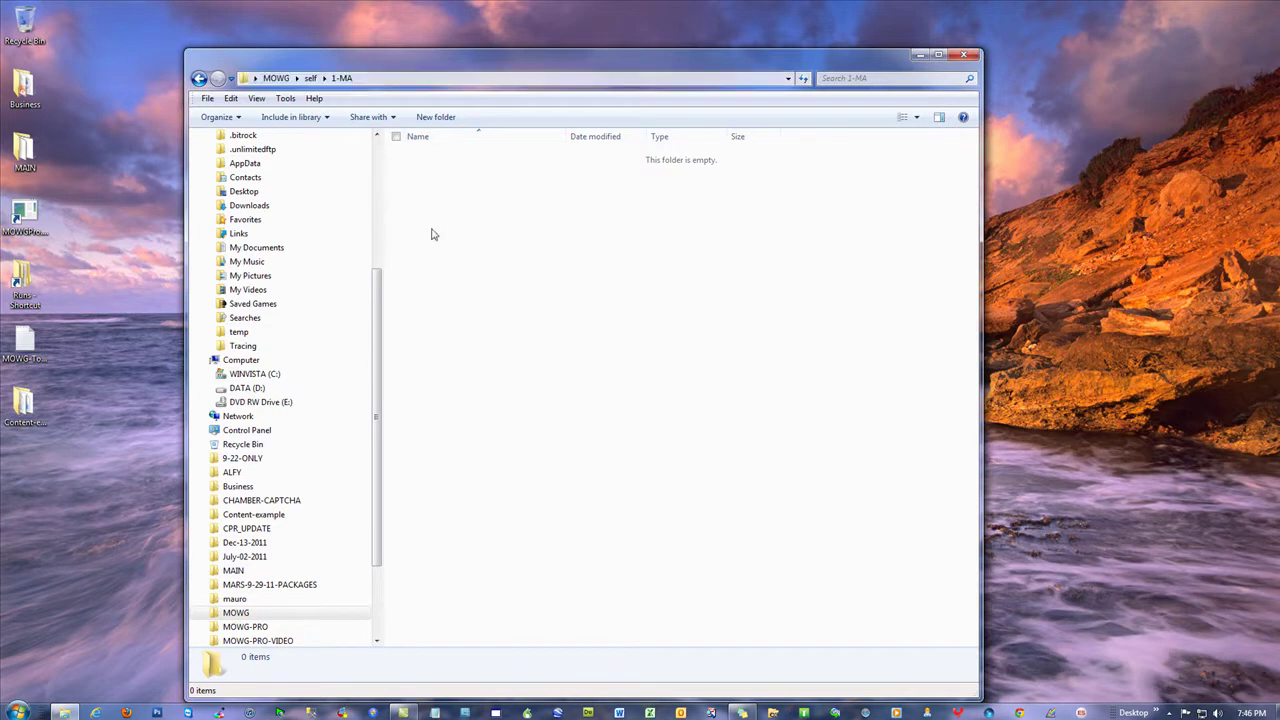
pyautogui.click(318, 78)
pyautogui.doubleClick(425, 157)
pyautogui.rightClick(480, 204)
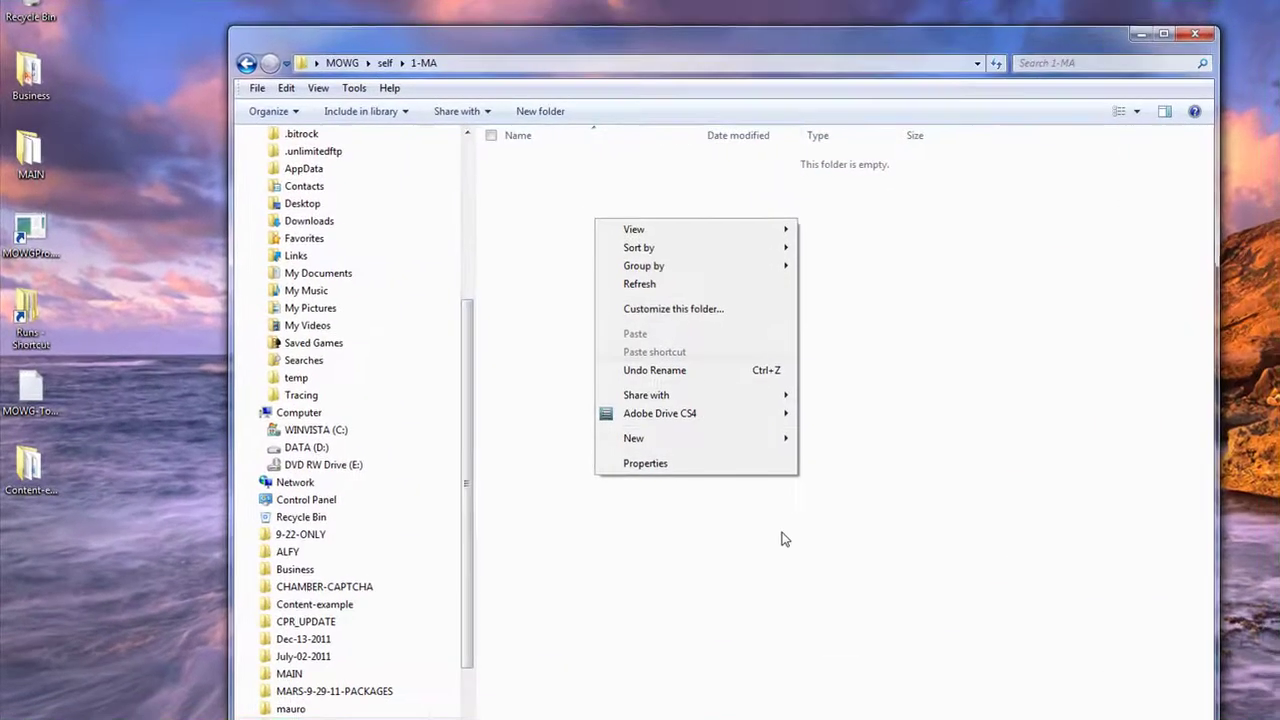
pyautogui.moveTo(609, 384)
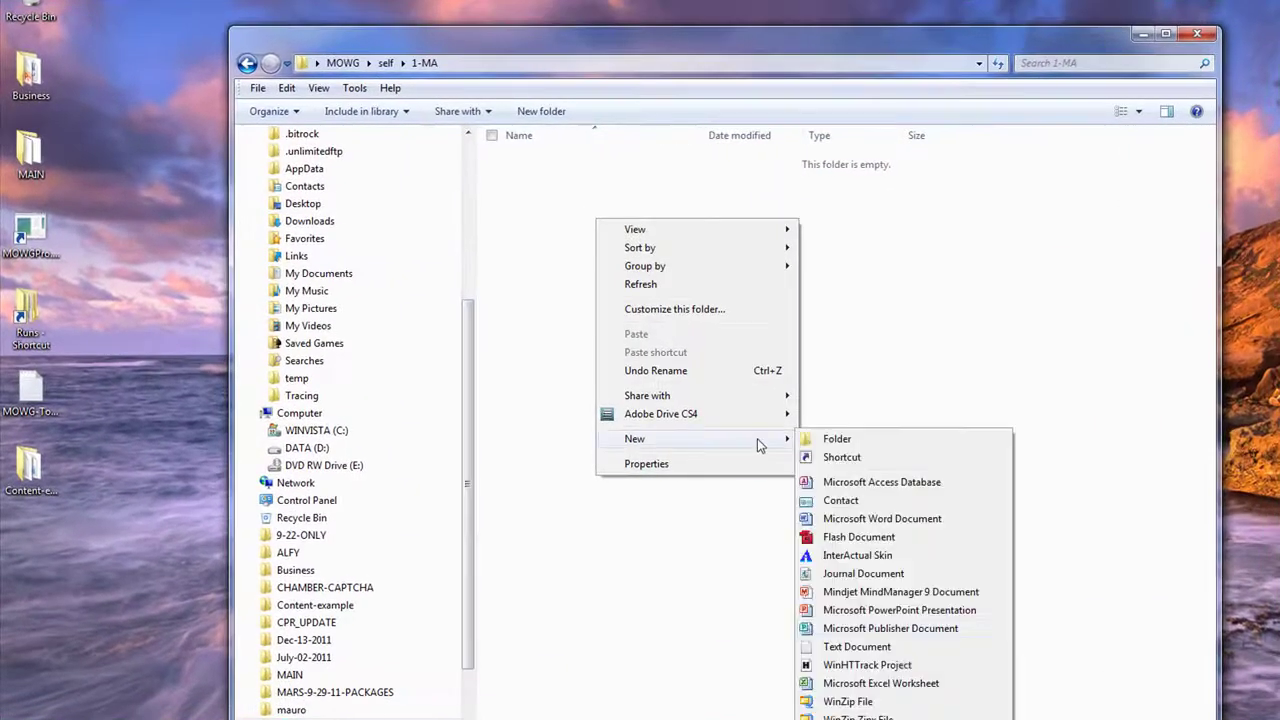
pyautogui.click(880, 684)
pyautogui.click(880, 634)
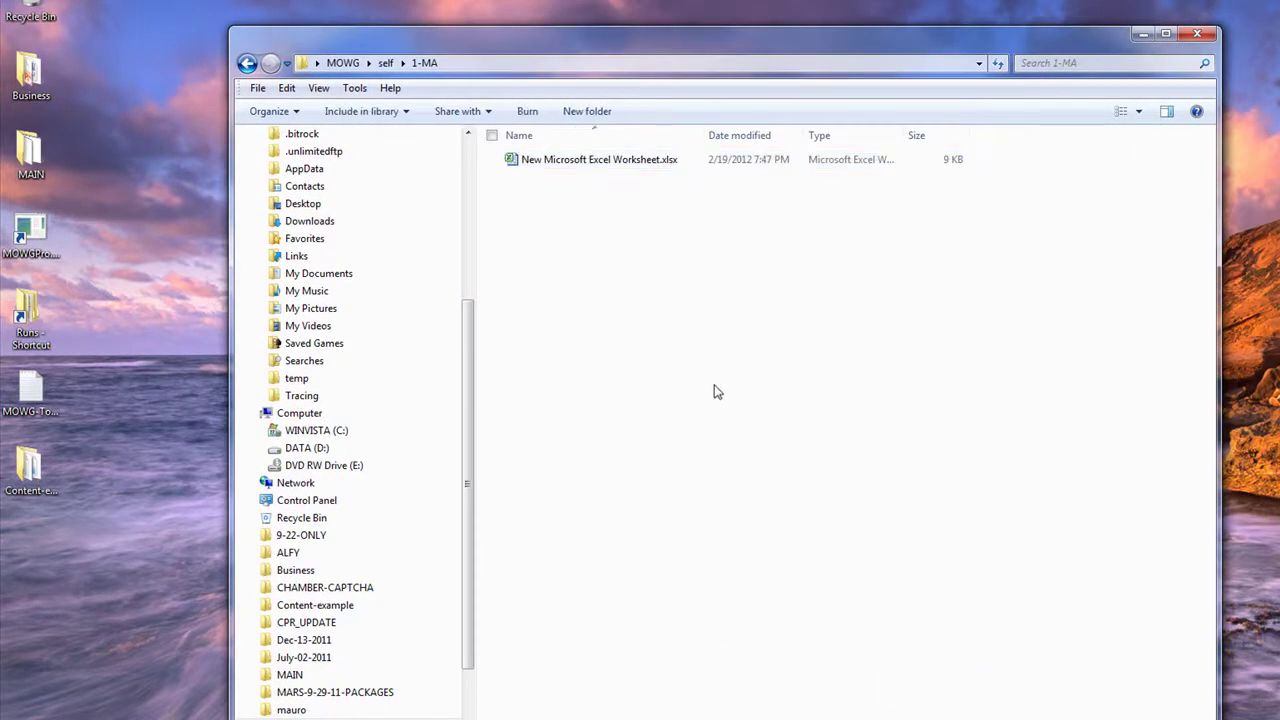
# Open the new worksheet file and import the webpage mowg-affiliate.com with the MOWG Import Webpage tool
pyautogui.doubleClick(582, 174)
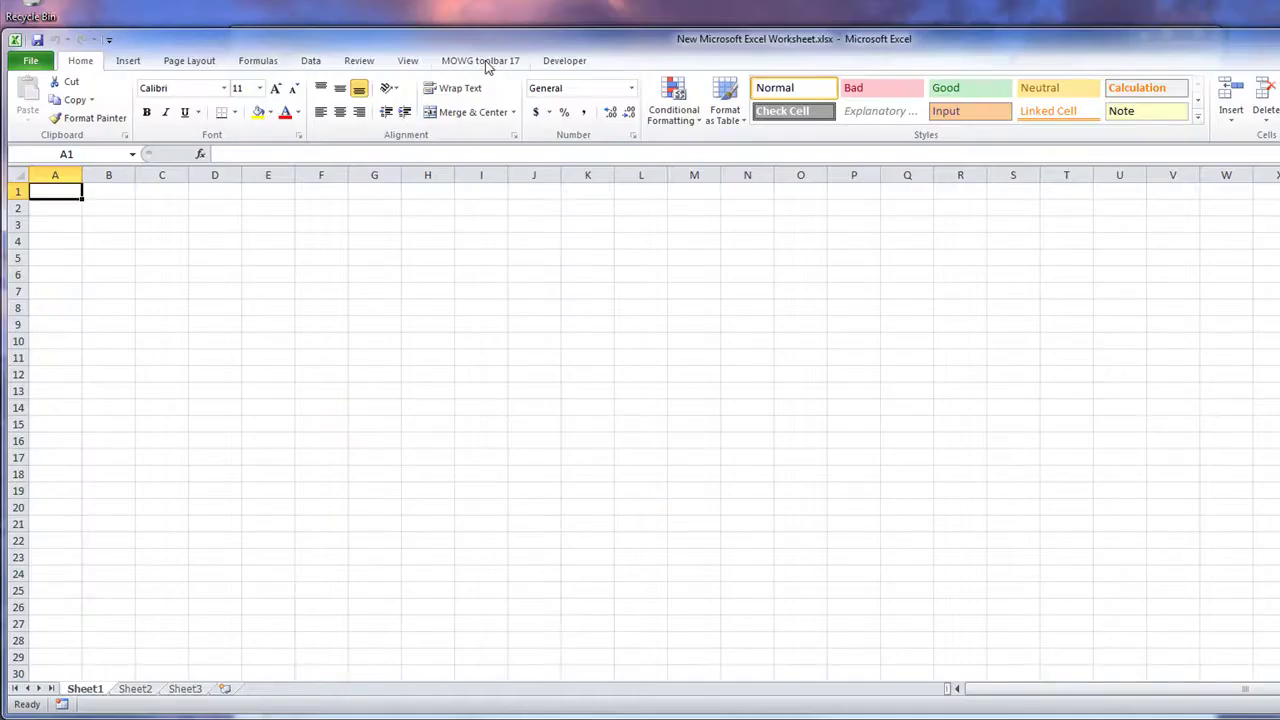
pyautogui.click(486, 62)
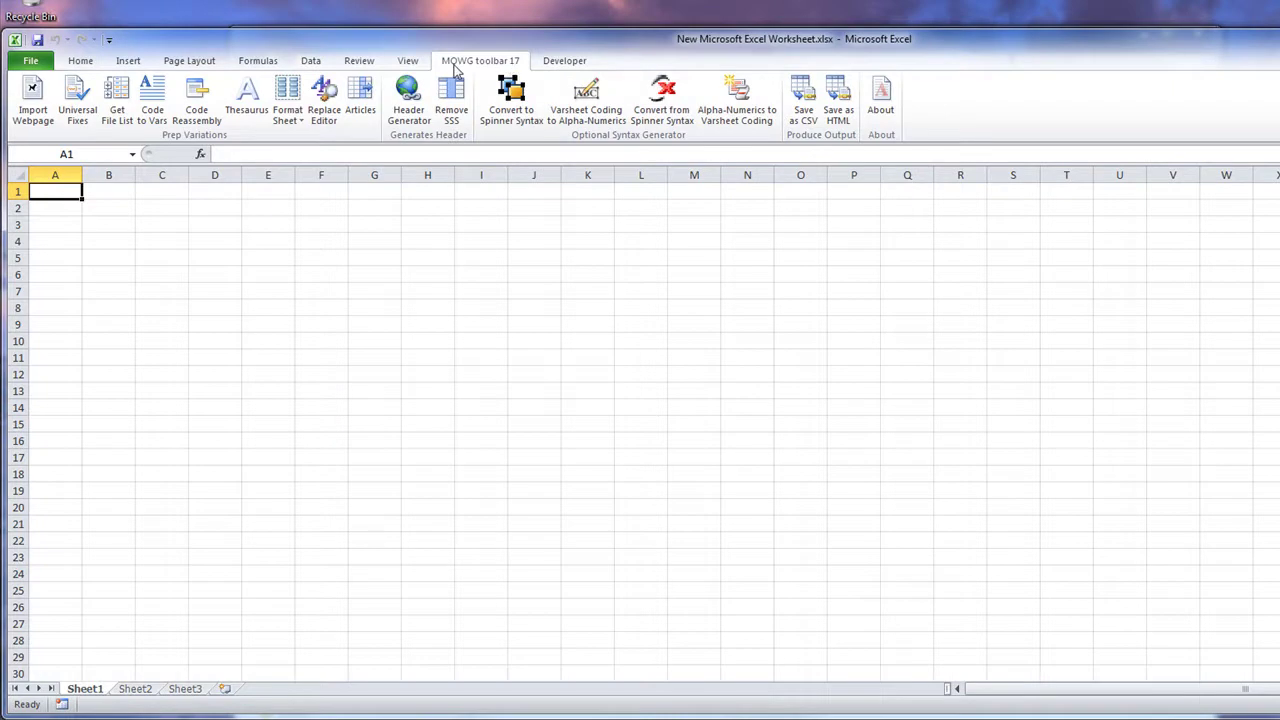
pyautogui.click(34, 95)
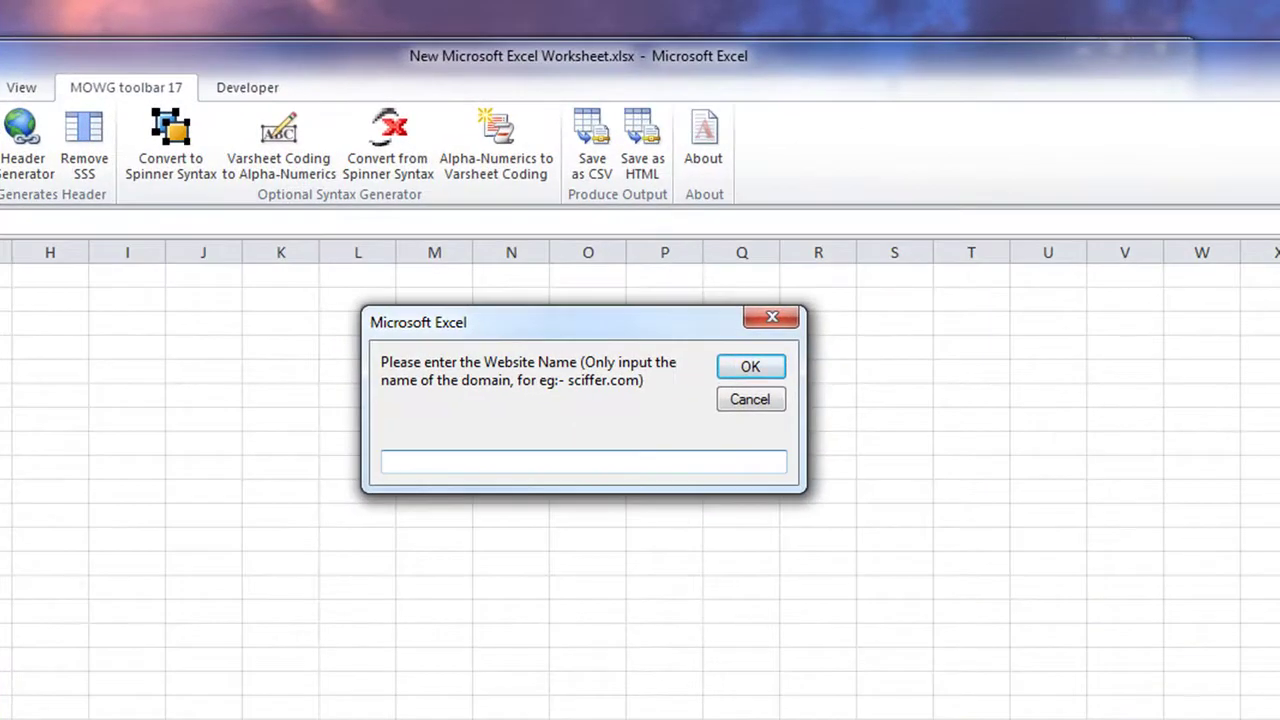
pyautogui.write('mowg-affiliate.com')
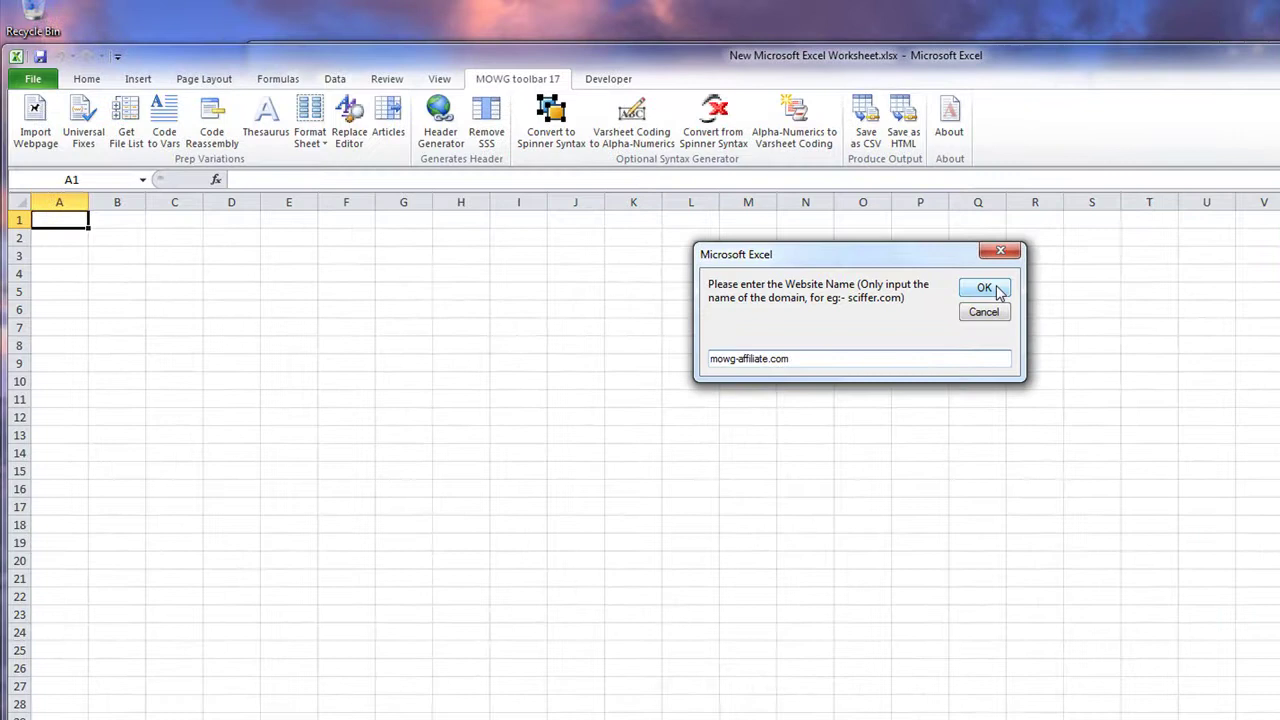
pyautogui.click(971, 291)
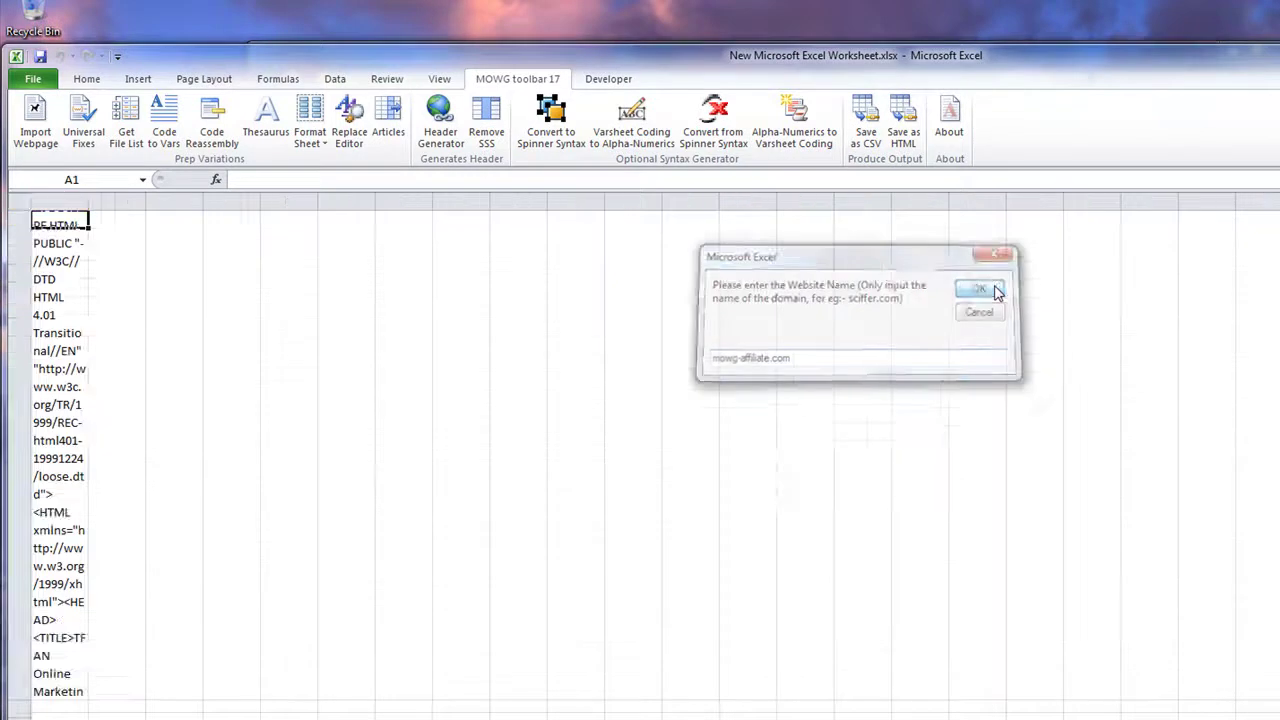
pyautogui.click(876, 511)
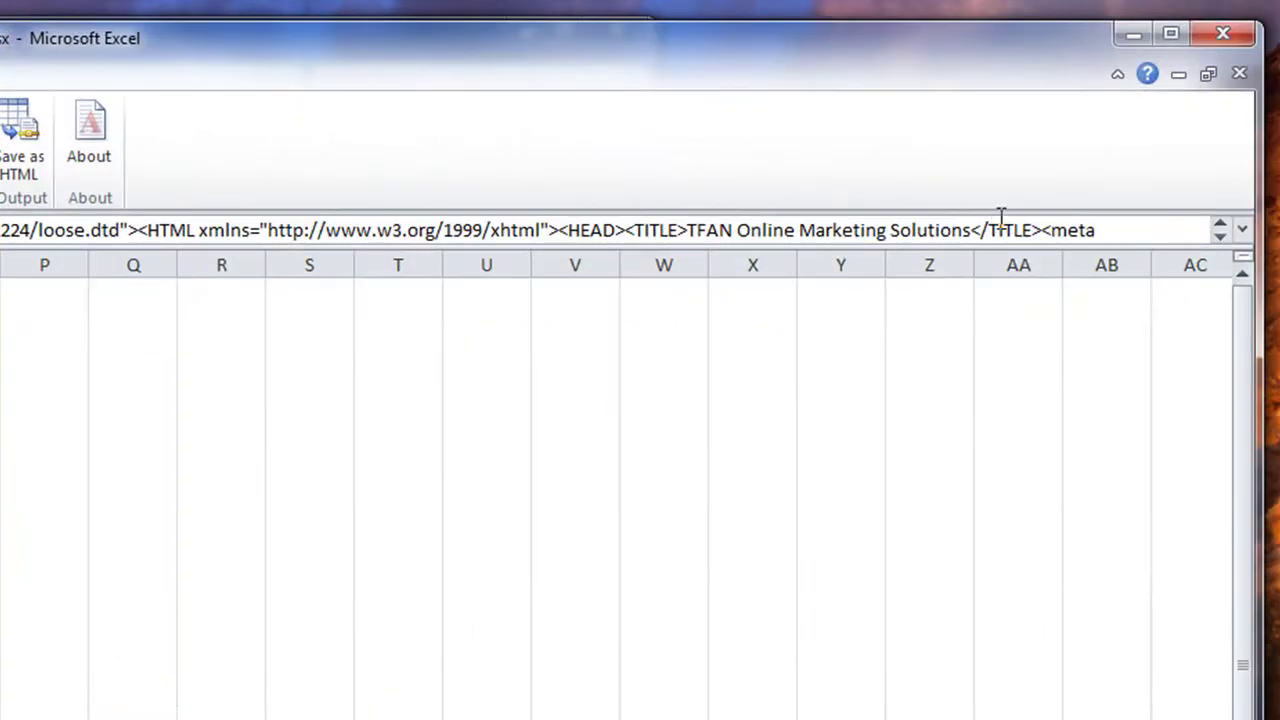
# Expand the formula bar to examine the imported HTML code in cell A1
pyautogui.click(1242, 230)
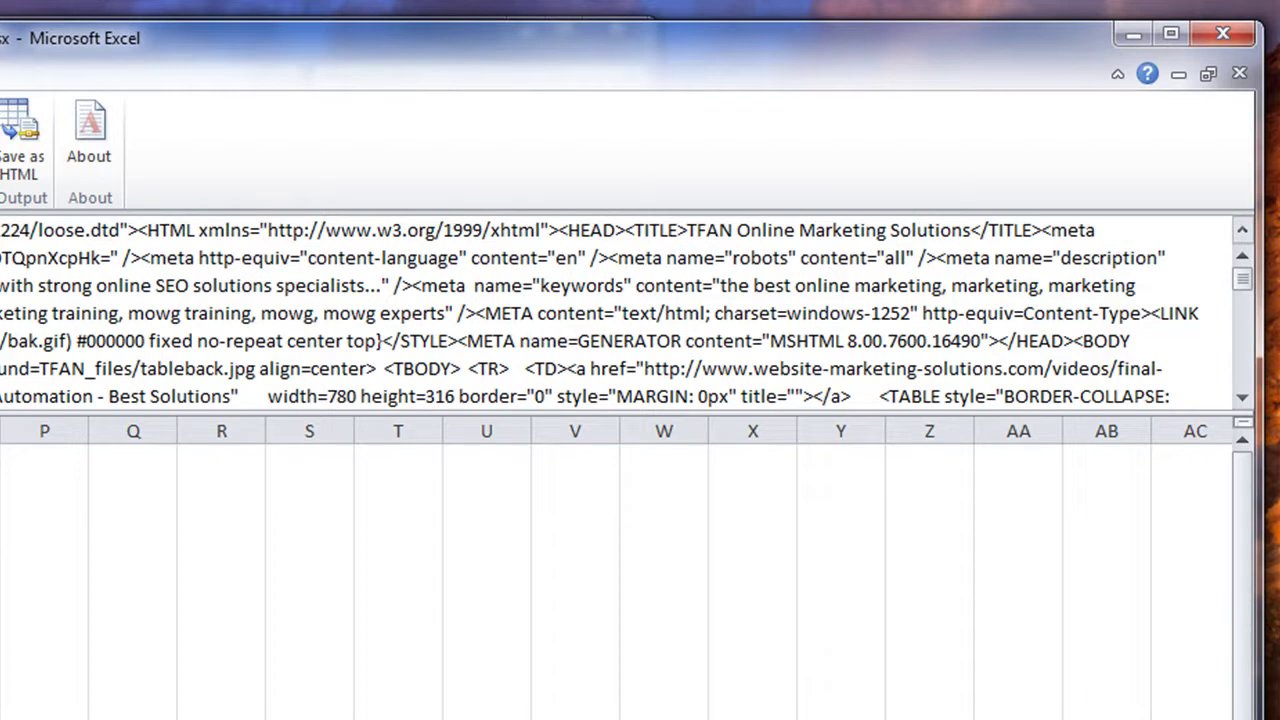
# Examine the end of the imported HTML code in cell A1 and collapse the formula bar
pyautogui.moveTo(1242, 278); pyautogui.dragTo(1240, 400)
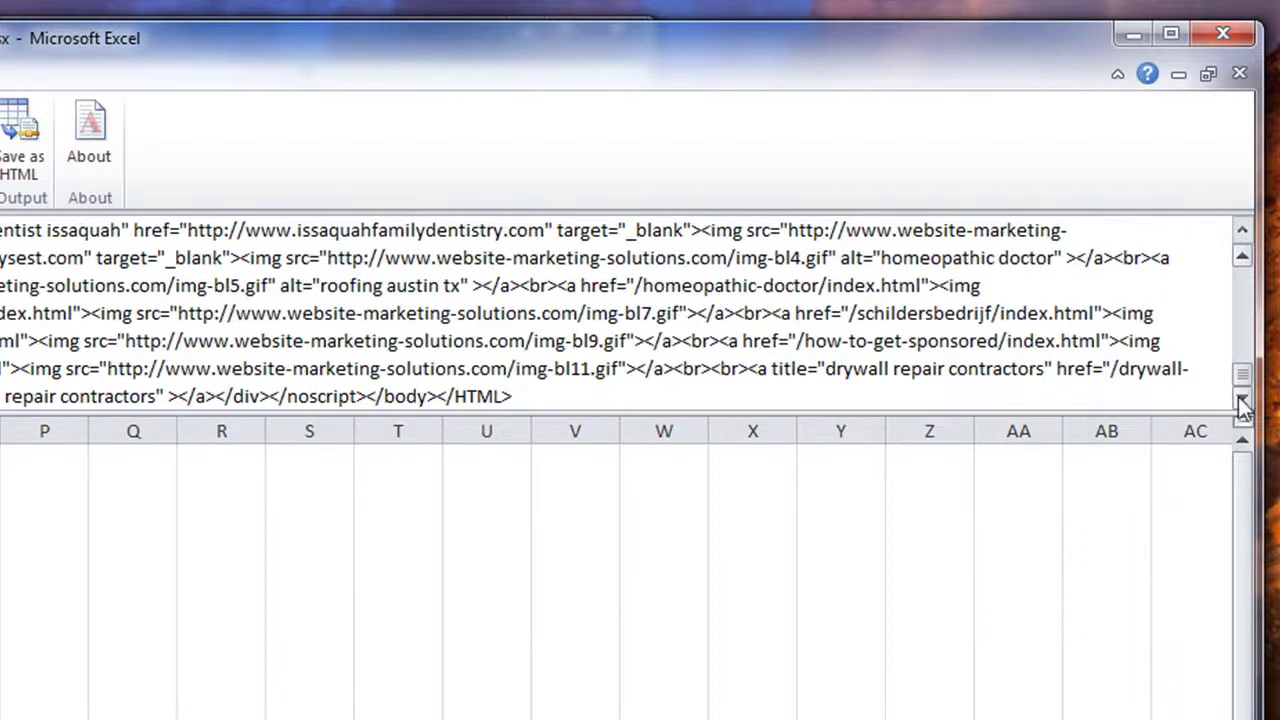
pyautogui.click(531, 394)
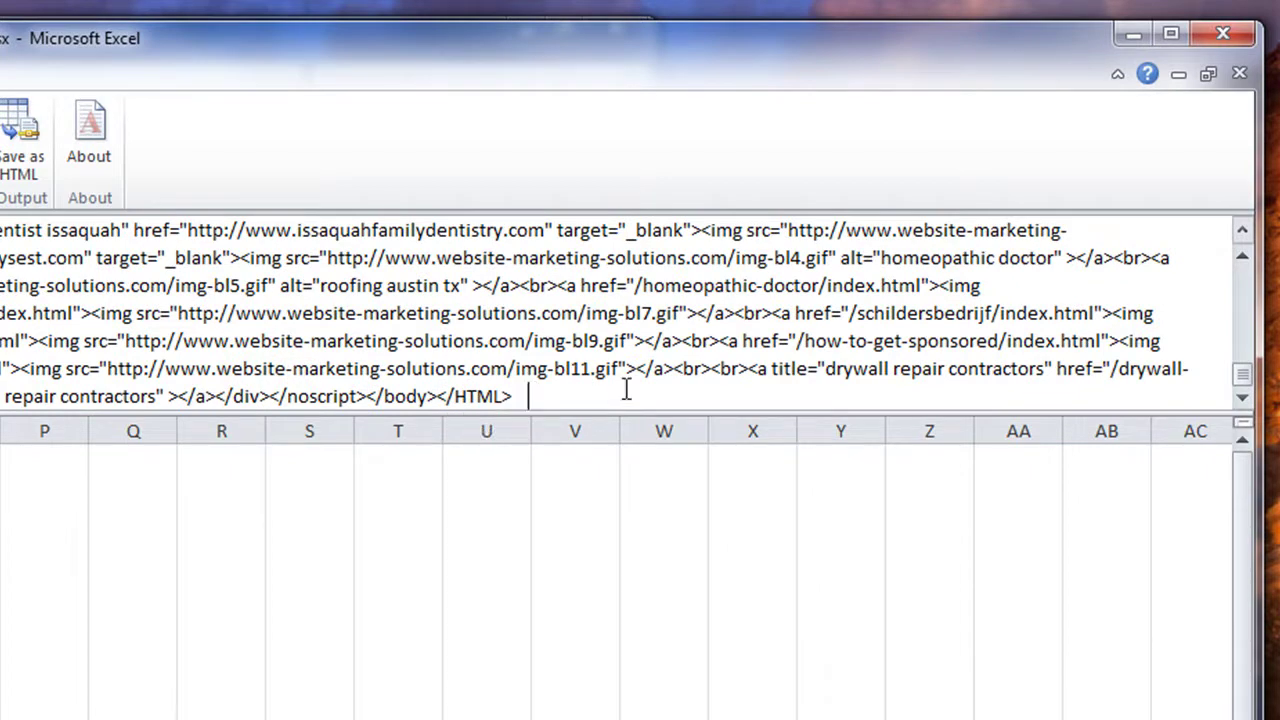
pyautogui.click(1242, 231)
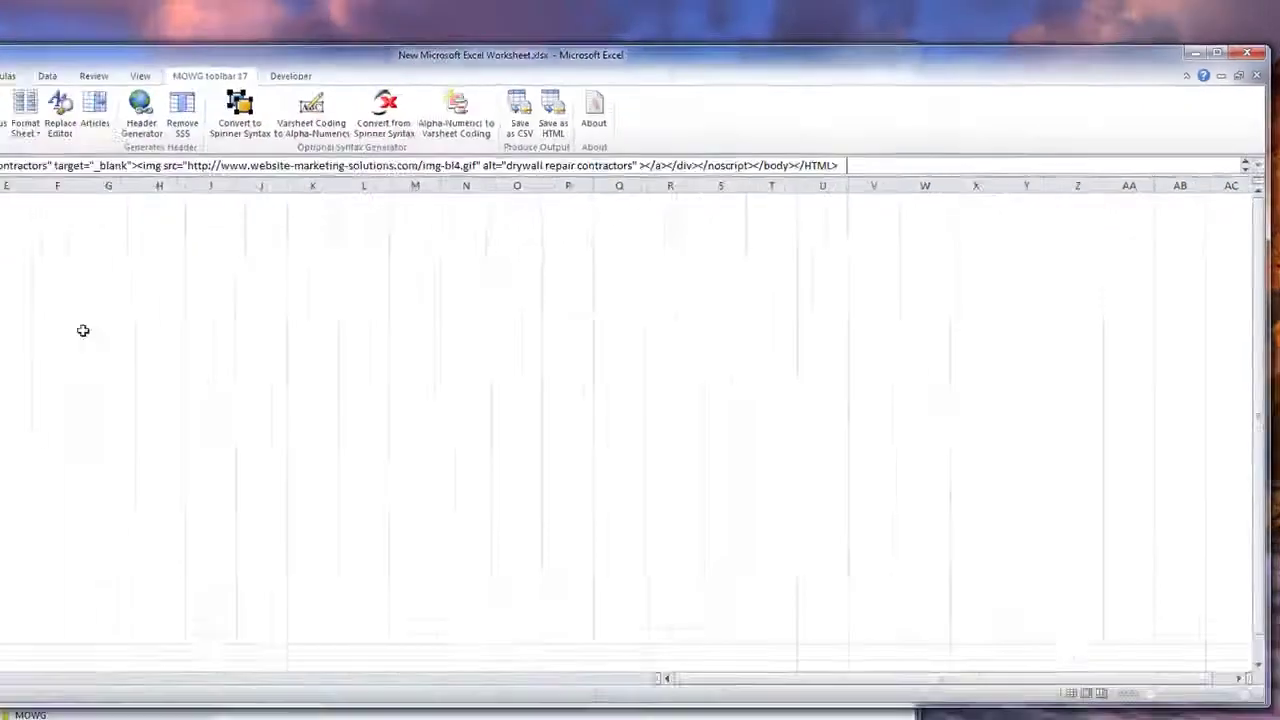
pyautogui.click(272, 292)
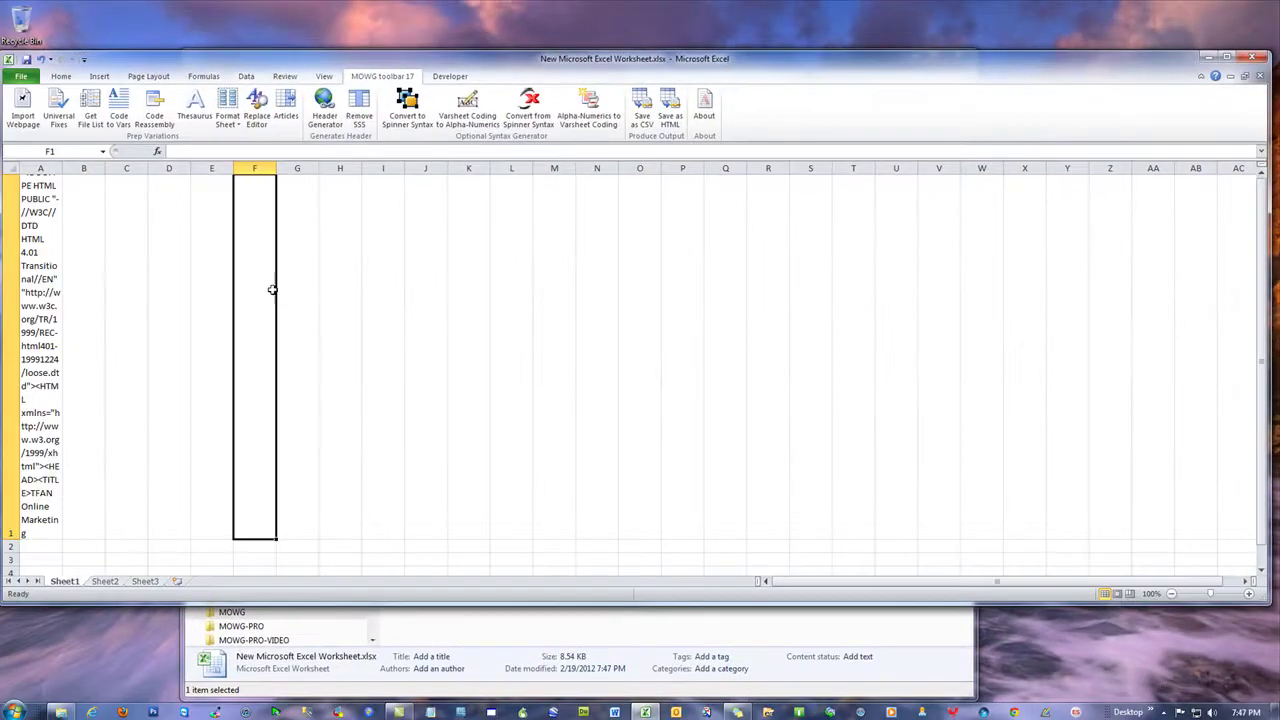
pyautogui.click(75, 243)
pyautogui.click(116, 250)
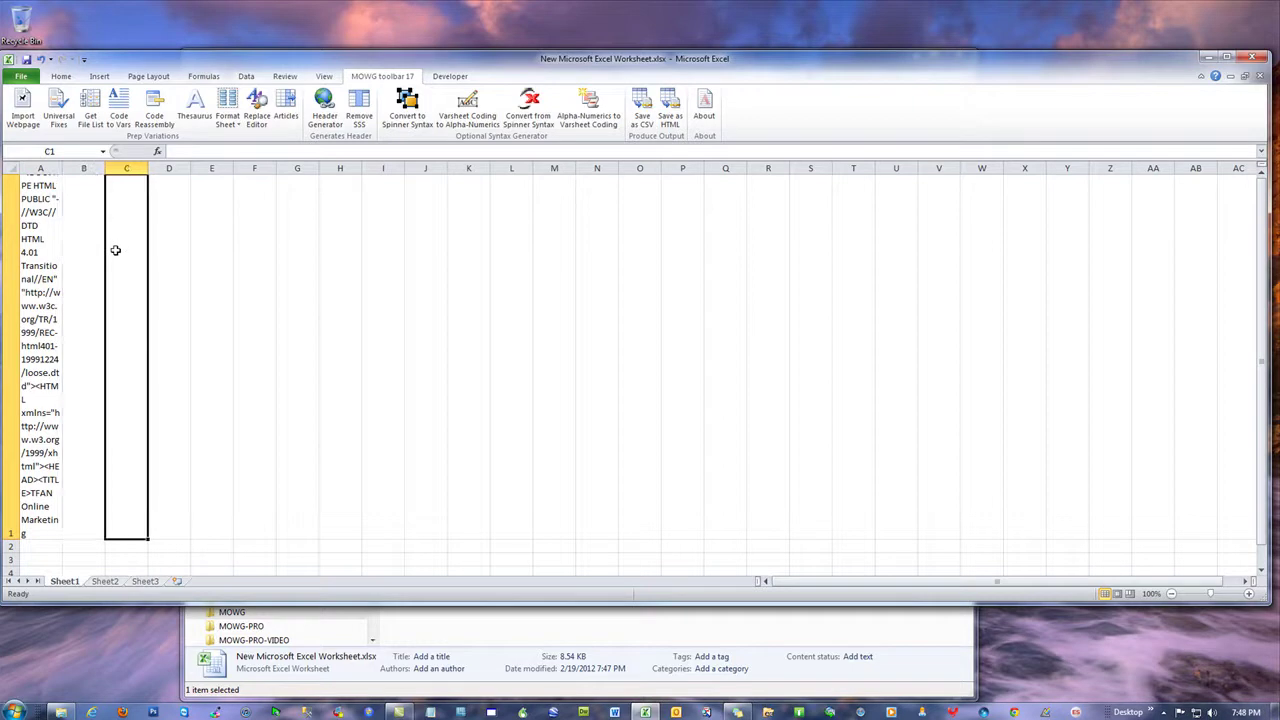
pyautogui.moveTo(42, 218); pyautogui.dragTo(120, 223)
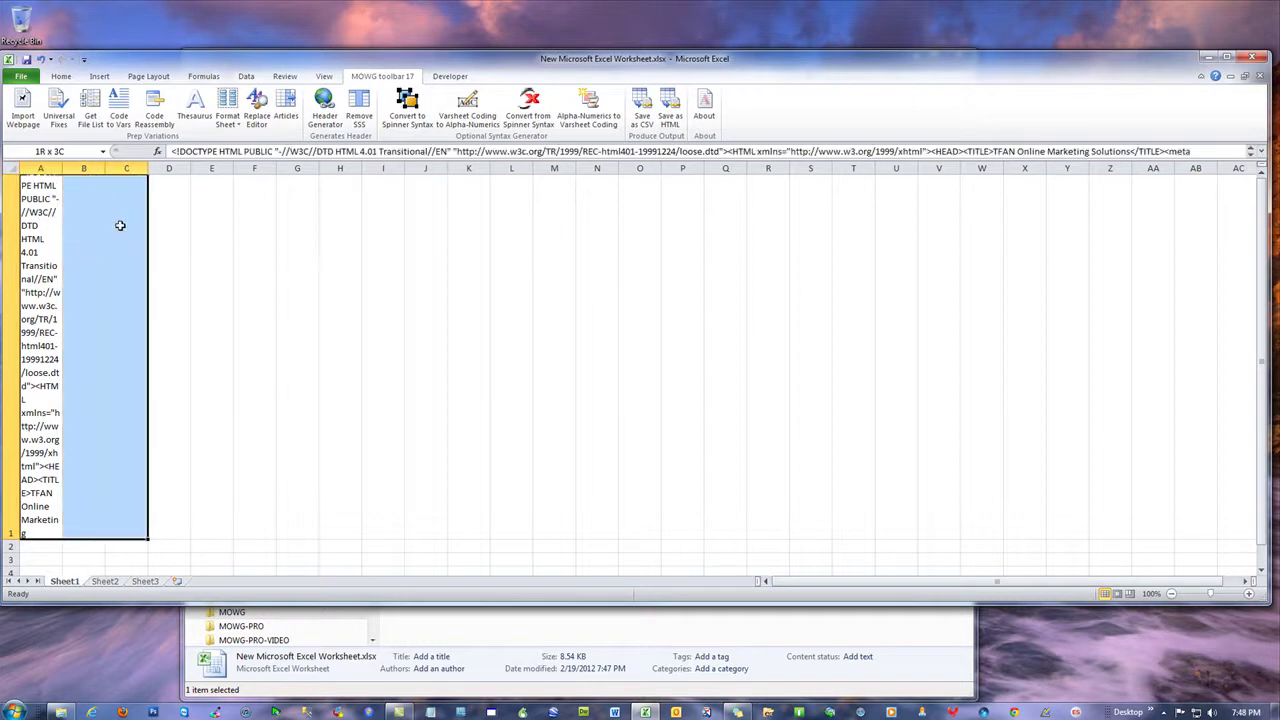
pyautogui.click(31, 207)
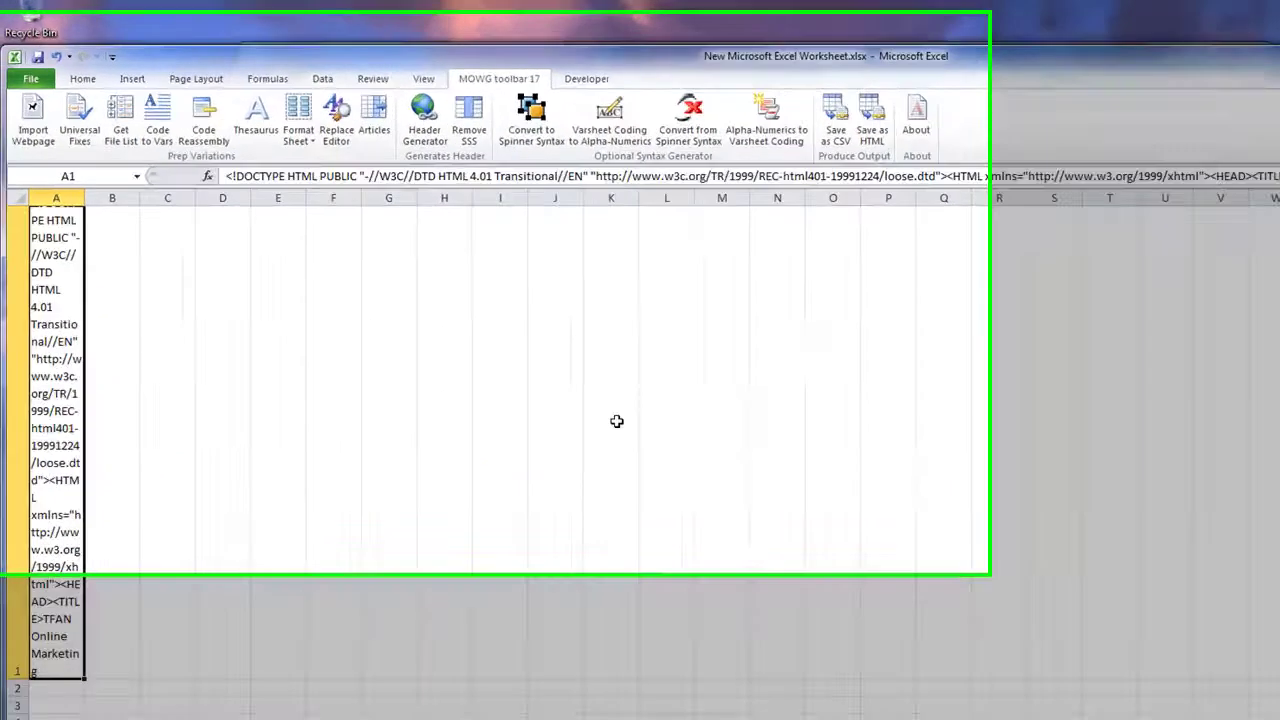
pyautogui.click(286, 286)
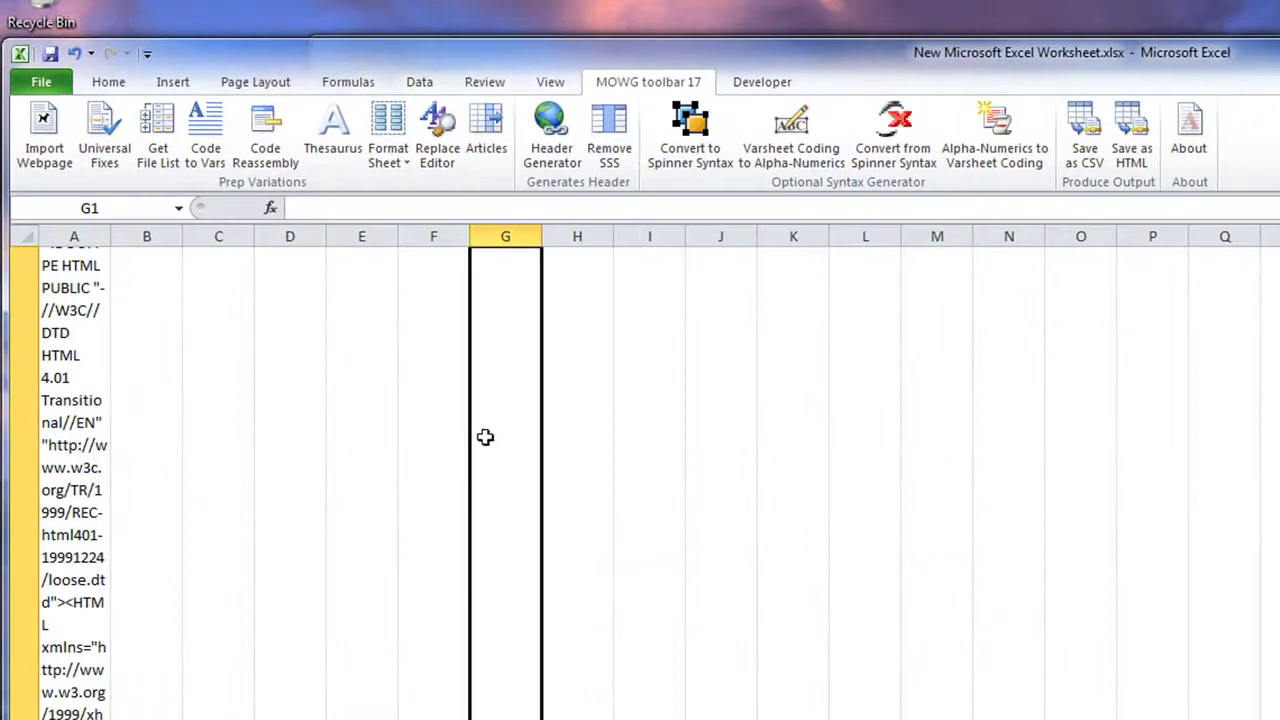
# Export the webpage code in cell A1 with the MOWG Save as HTML tool
pyautogui.click(46, 249)
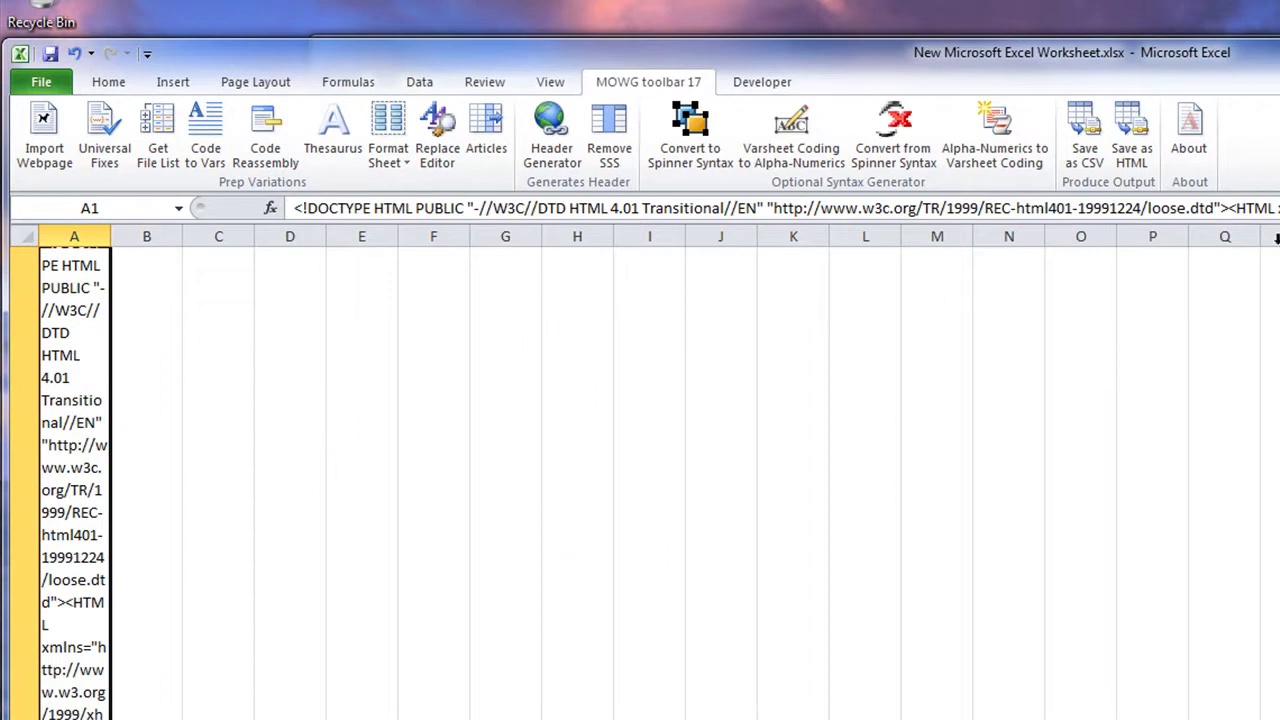
pyautogui.click(1131, 135)
pyautogui.click(1075, 617)
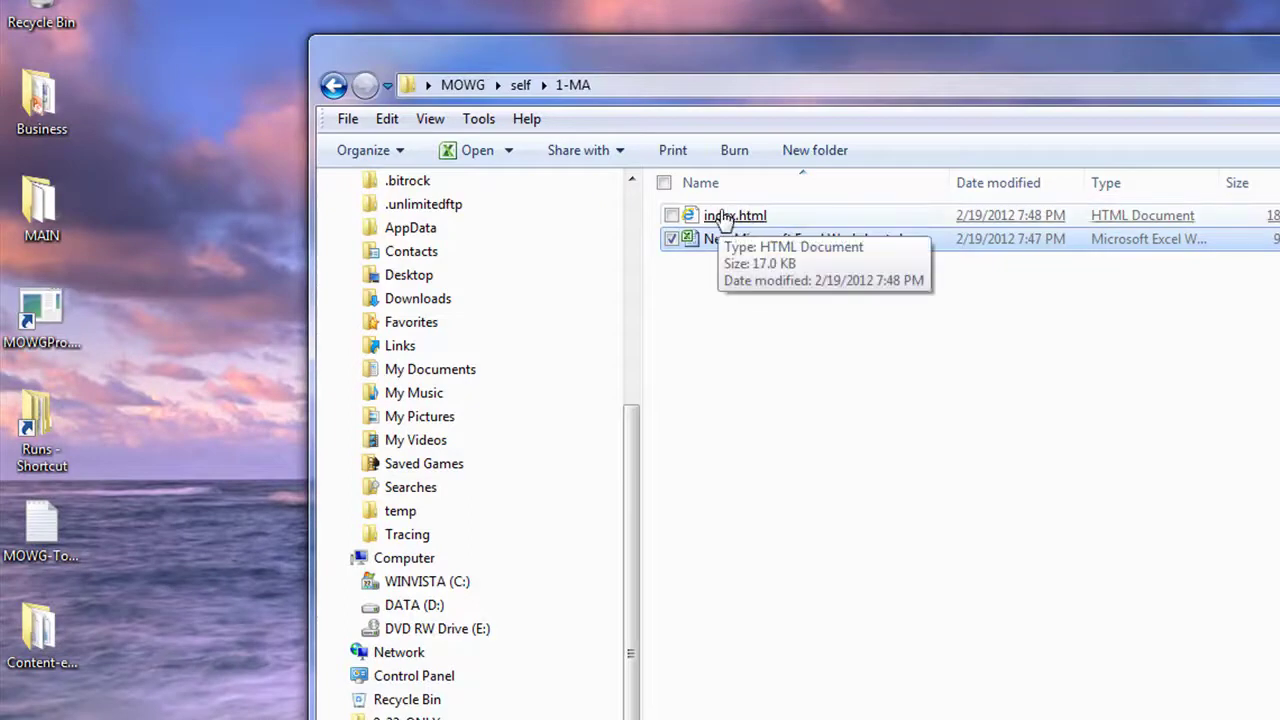
# Open index.html from the 1-MA folder, examine how its images and background render, and close the browser
pyautogui.click(741, 268)
pyautogui.doubleClick(737, 217)
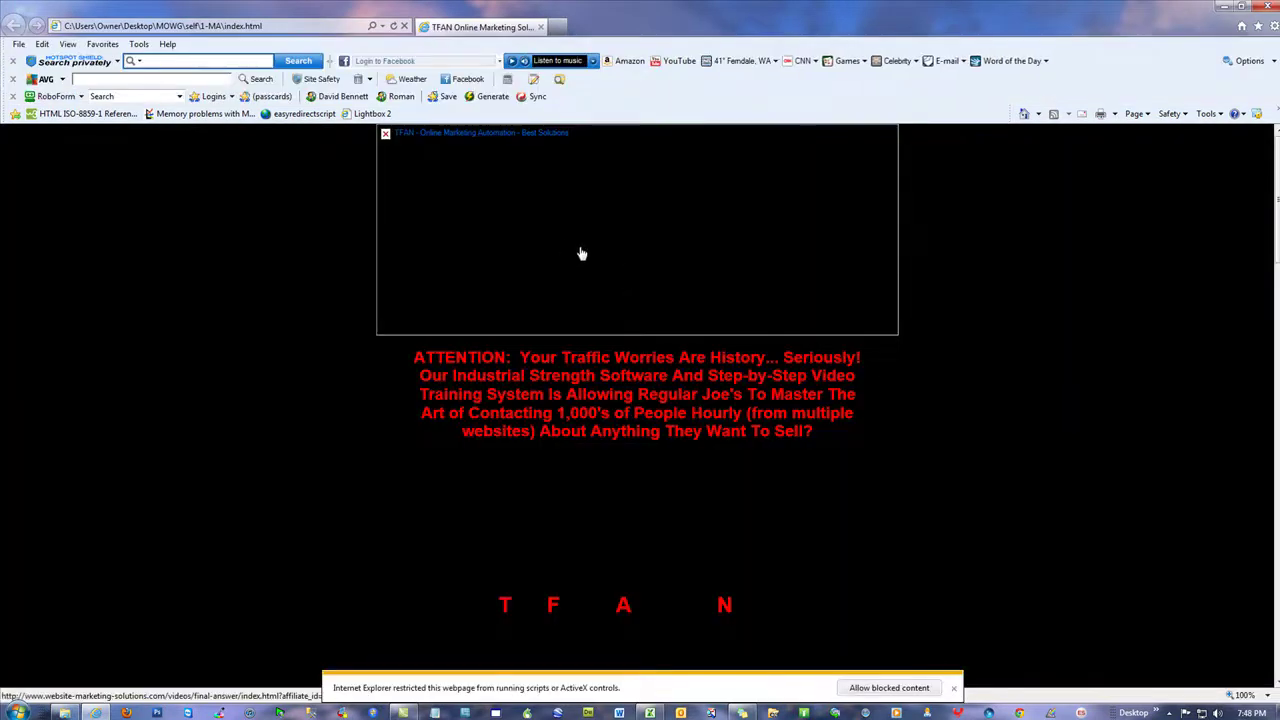
pyautogui.click(955, 690)
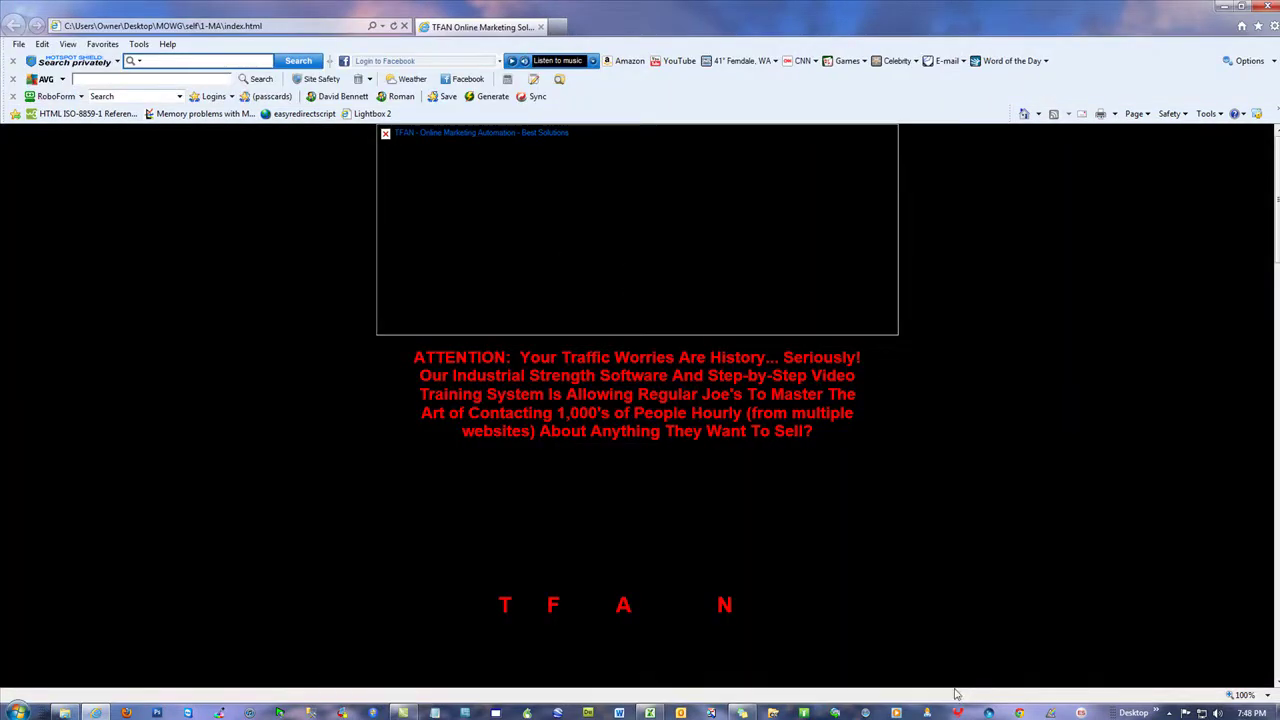
pyautogui.scroll(-5, 991, 409)
pyautogui.scroll(3, 989, 409)
pyautogui.moveTo(900, 410); pyautogui.dragTo(537, 197)
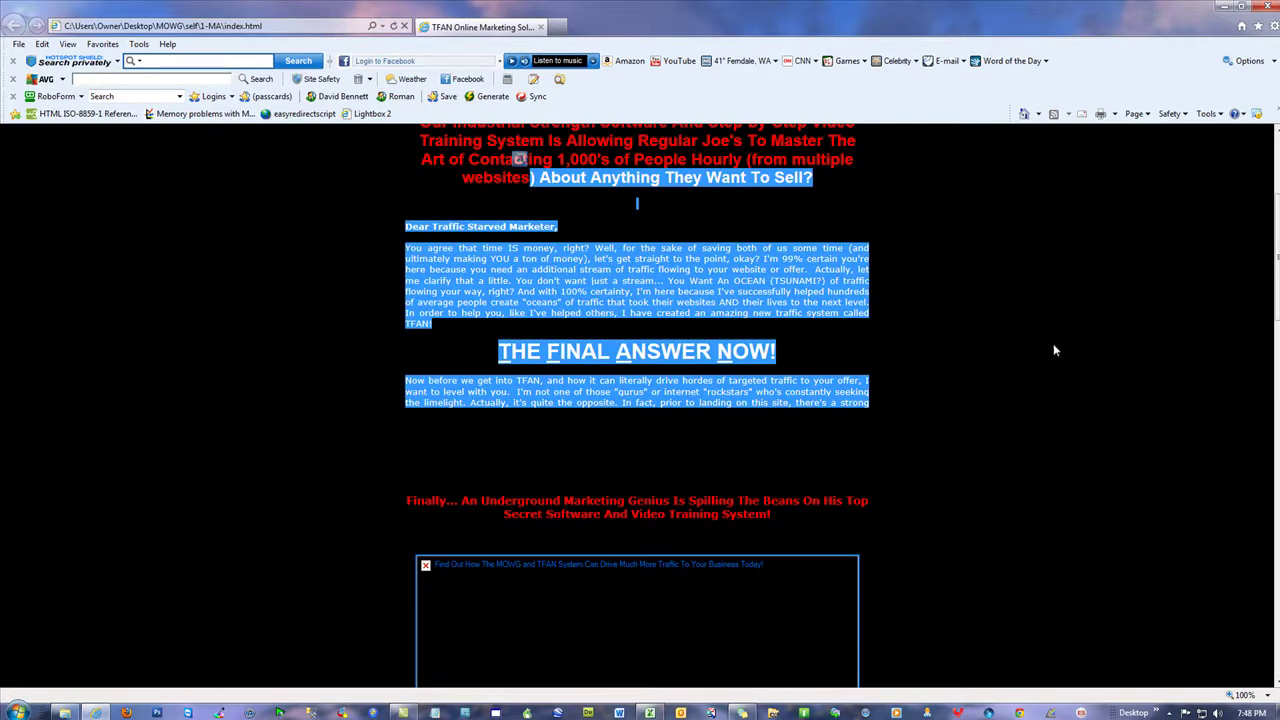
pyautogui.scroll(3, 1021, 316)
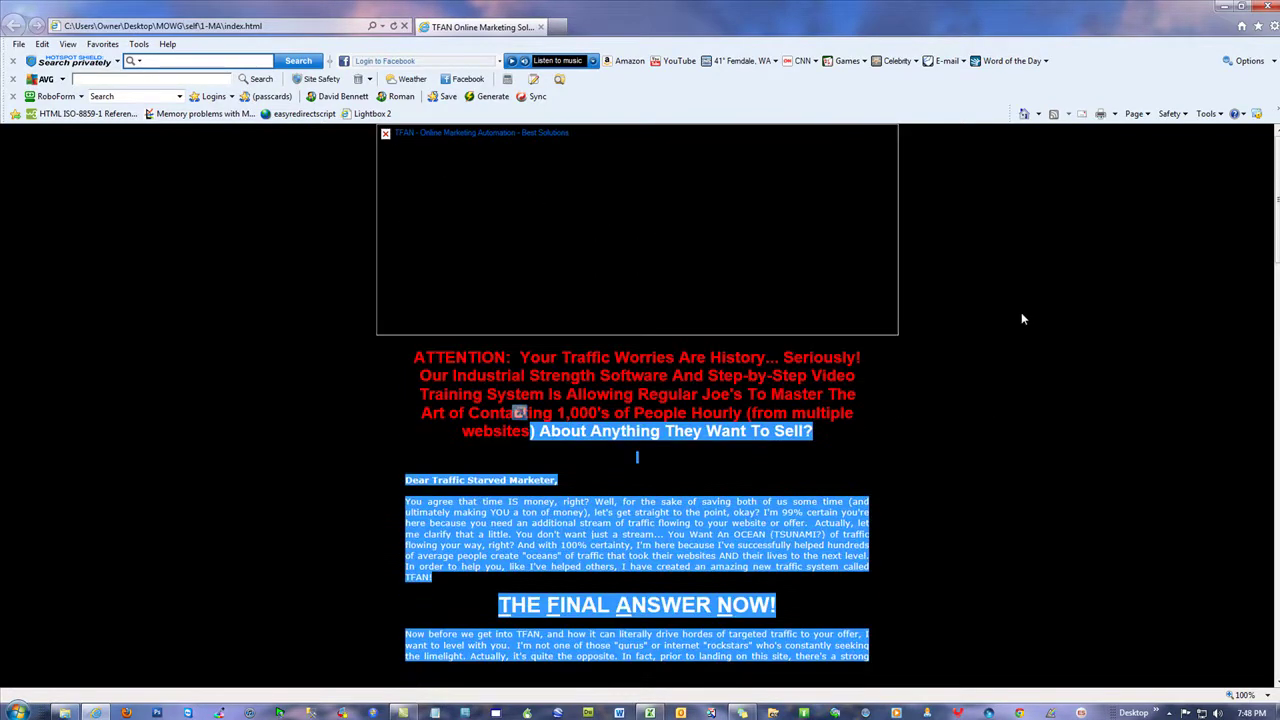
pyautogui.click(1264, 8)
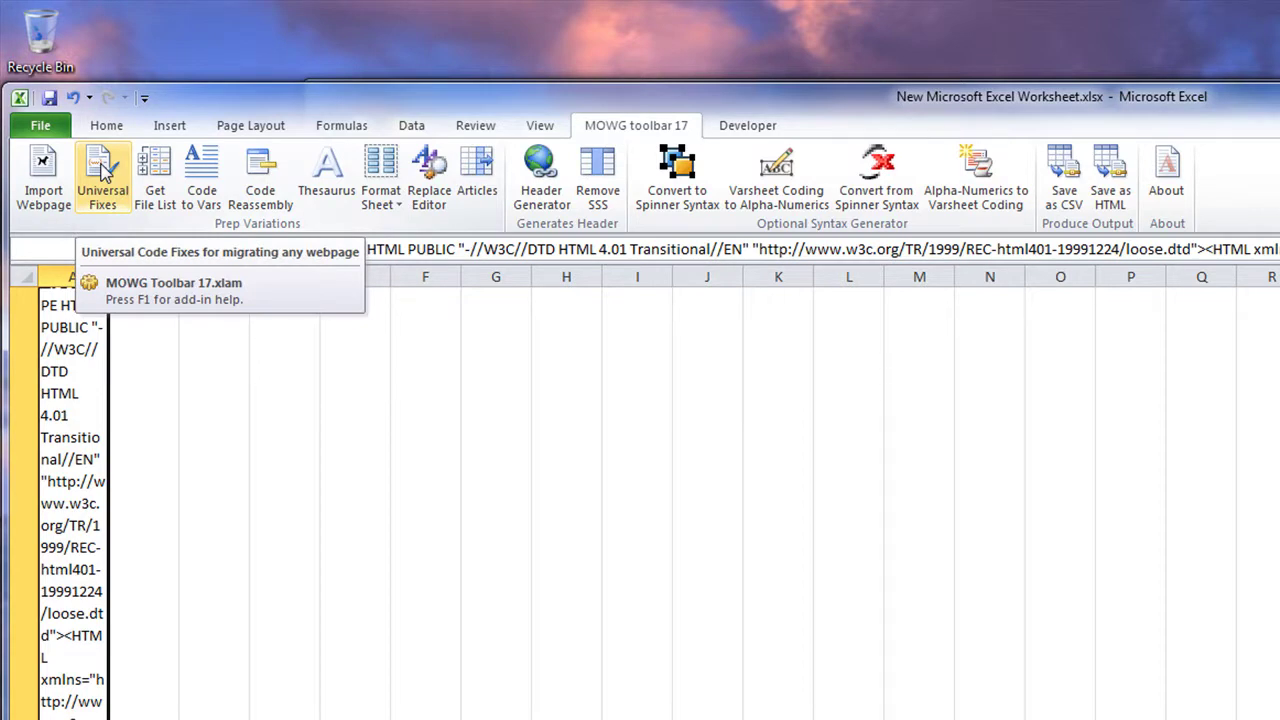
# Open the Universal Fixes replacement list for cell A1 and examine its entries down to the domain.com rule
pyautogui.click(103, 172)
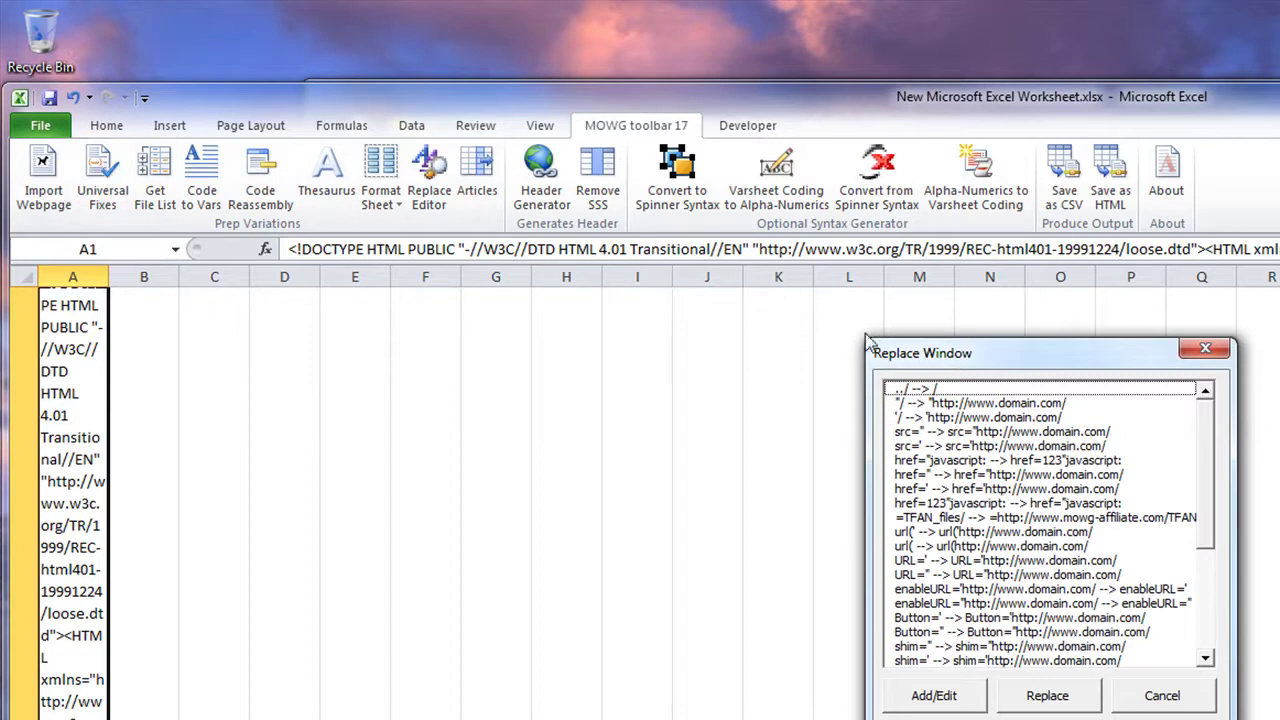
pyautogui.moveTo(974, 356); pyautogui.dragTo(627, 322)
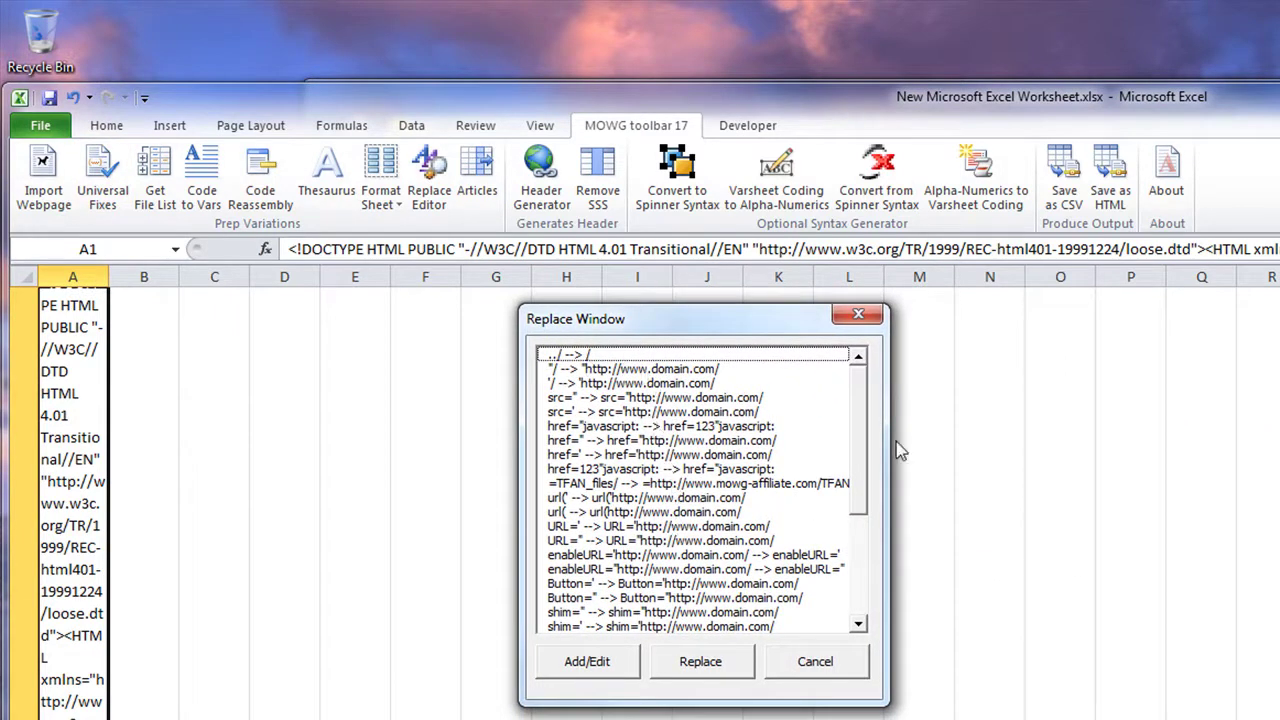
pyautogui.moveTo(852, 406); pyautogui.dragTo(866, 506)
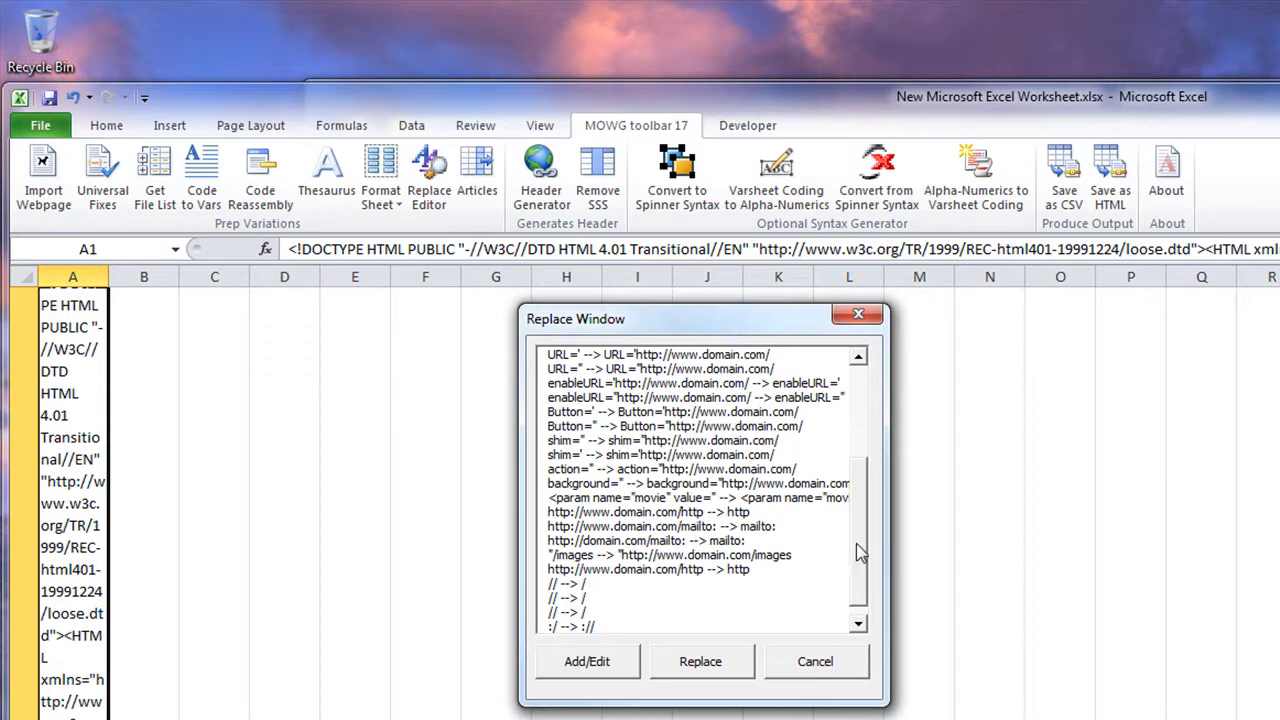
pyautogui.moveTo(852, 541); pyautogui.dragTo(855, 560)
pyautogui.click(640, 628)
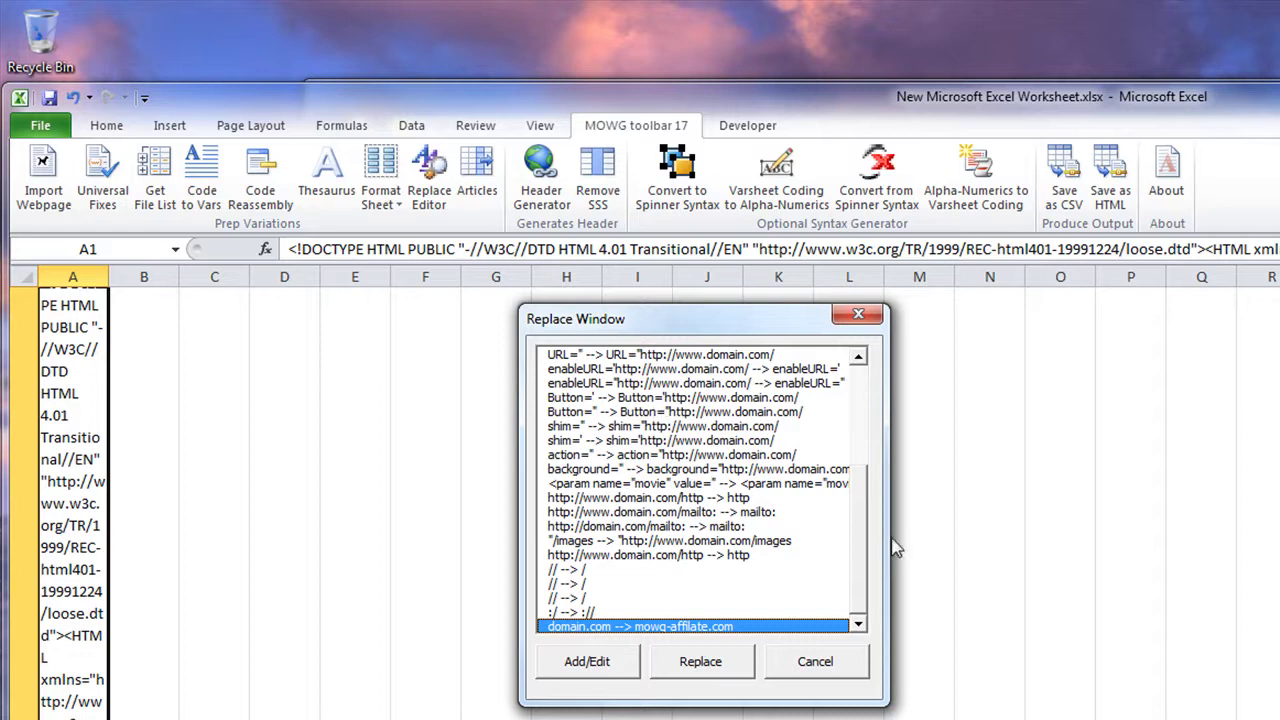
pyautogui.scroll(5, 857, 548)
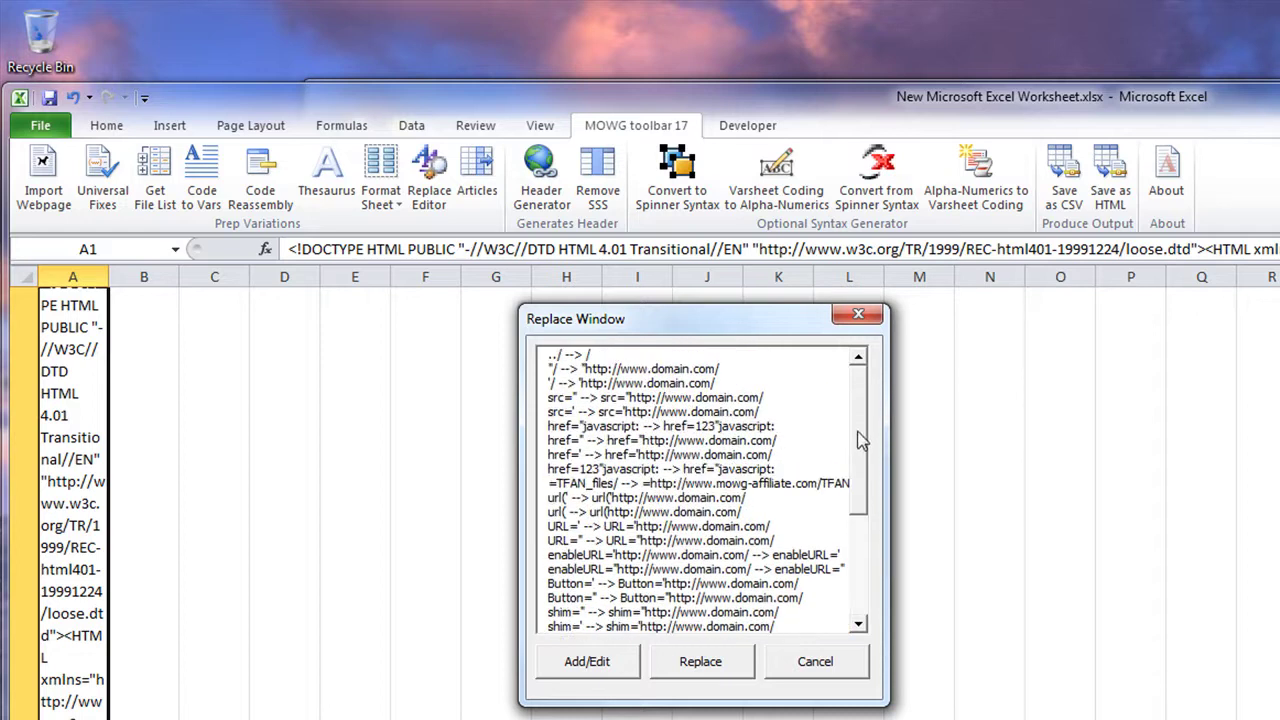
pyautogui.scroll(-5, 865, 560)
# Edit the replacement list so that the domain.com entry in row 34 is replaced with mowg-affiliate.com, and return to the code worksheet
pyautogui.click(608, 662)
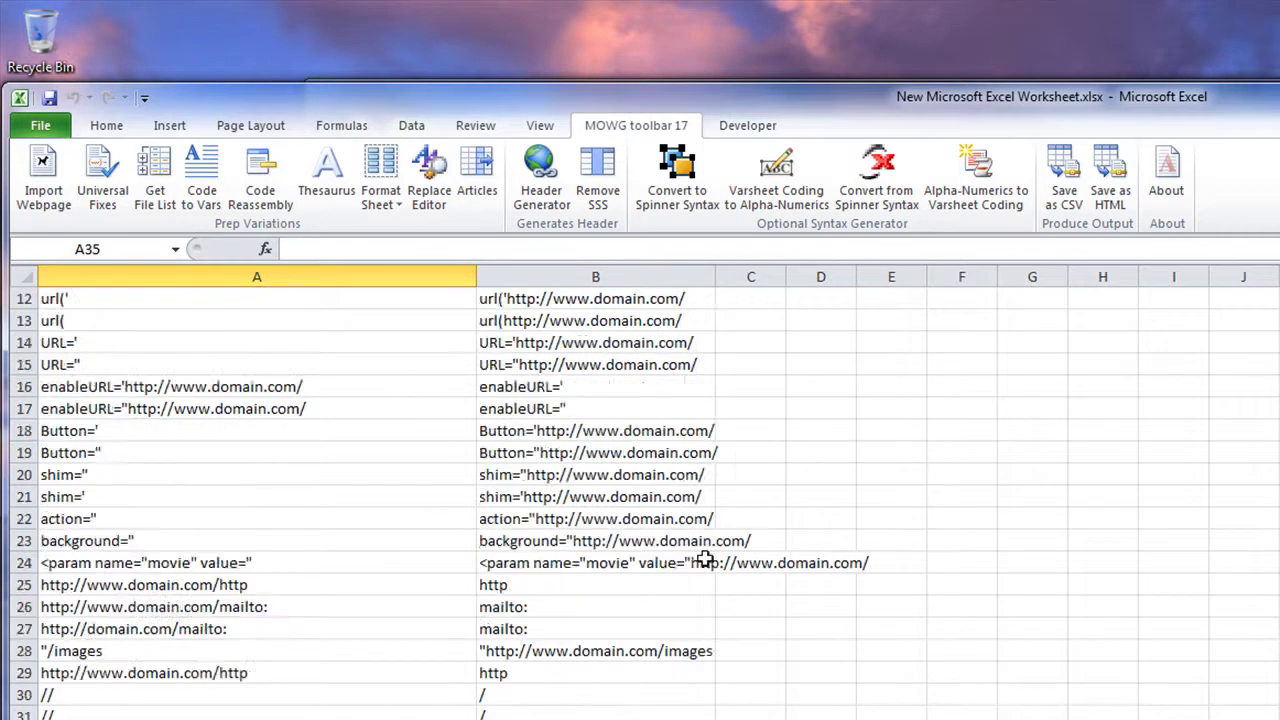
pyautogui.click(620, 386)
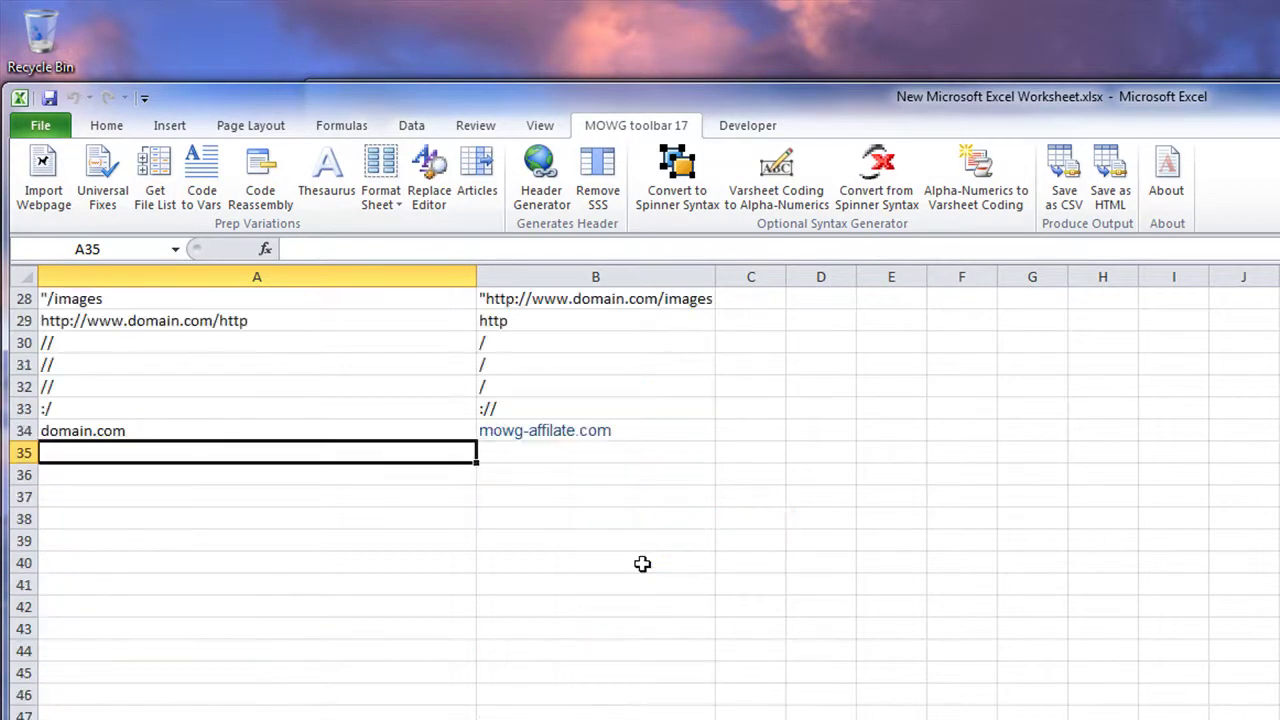
pyautogui.click(603, 431)
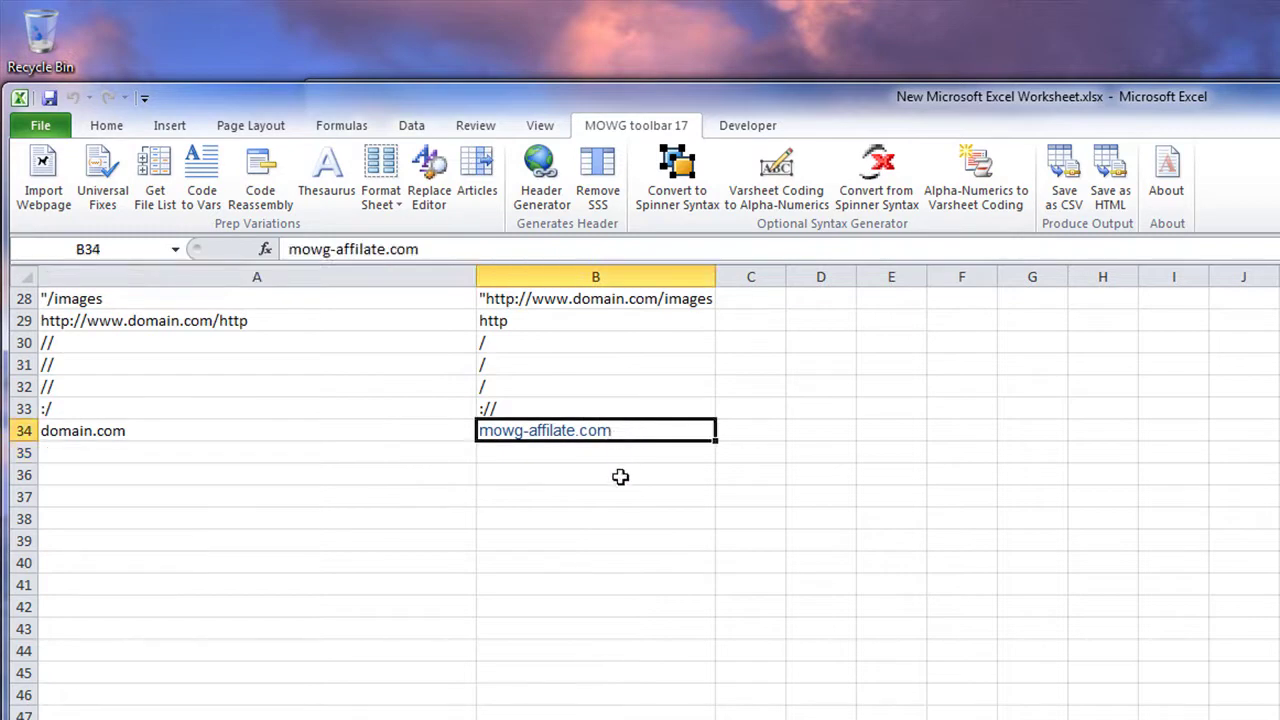
pyautogui.scroll(6, 660, 650)
pyautogui.scroll(-3, 685, 700)
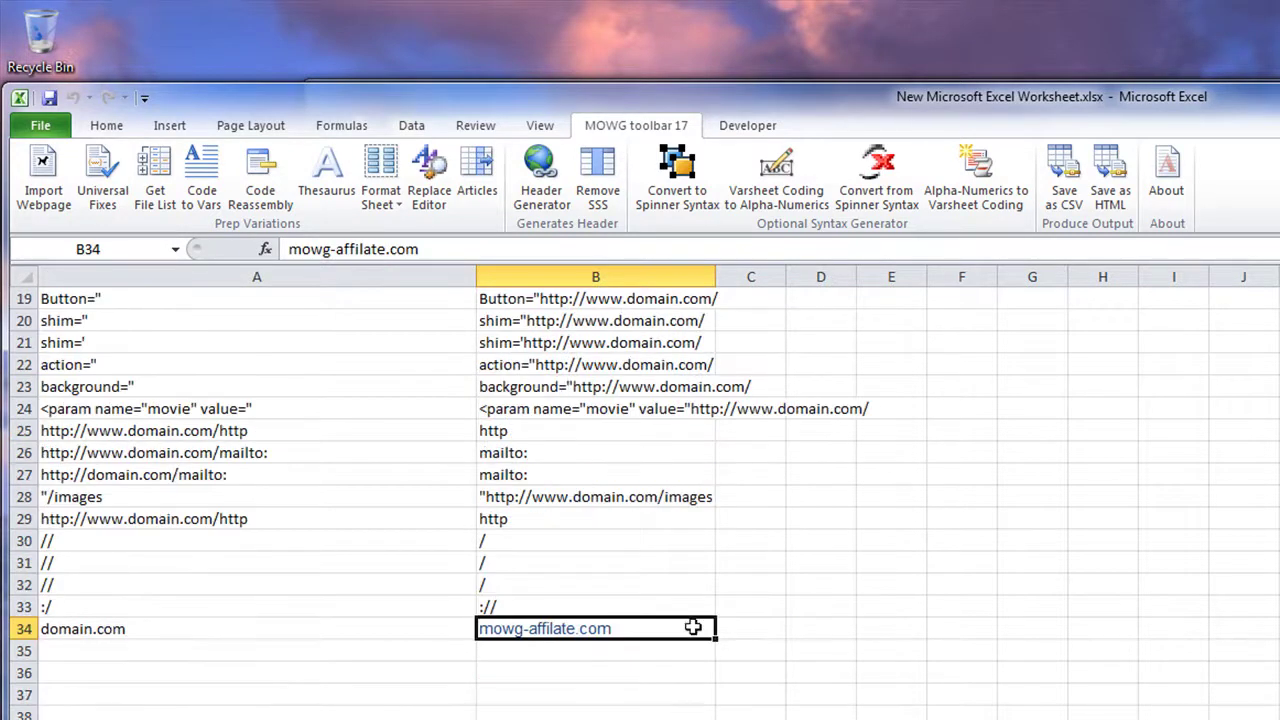
pyautogui.write('mowg-affiliate.com')
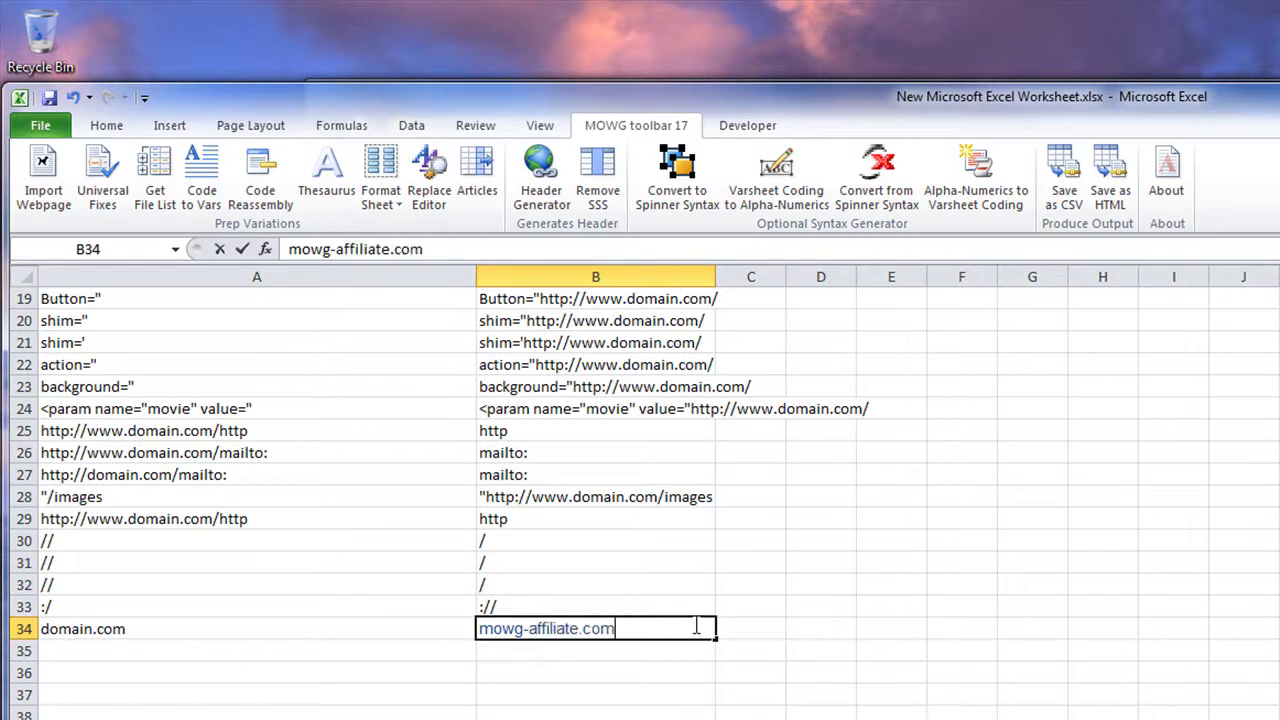
pyautogui.click(652, 592)
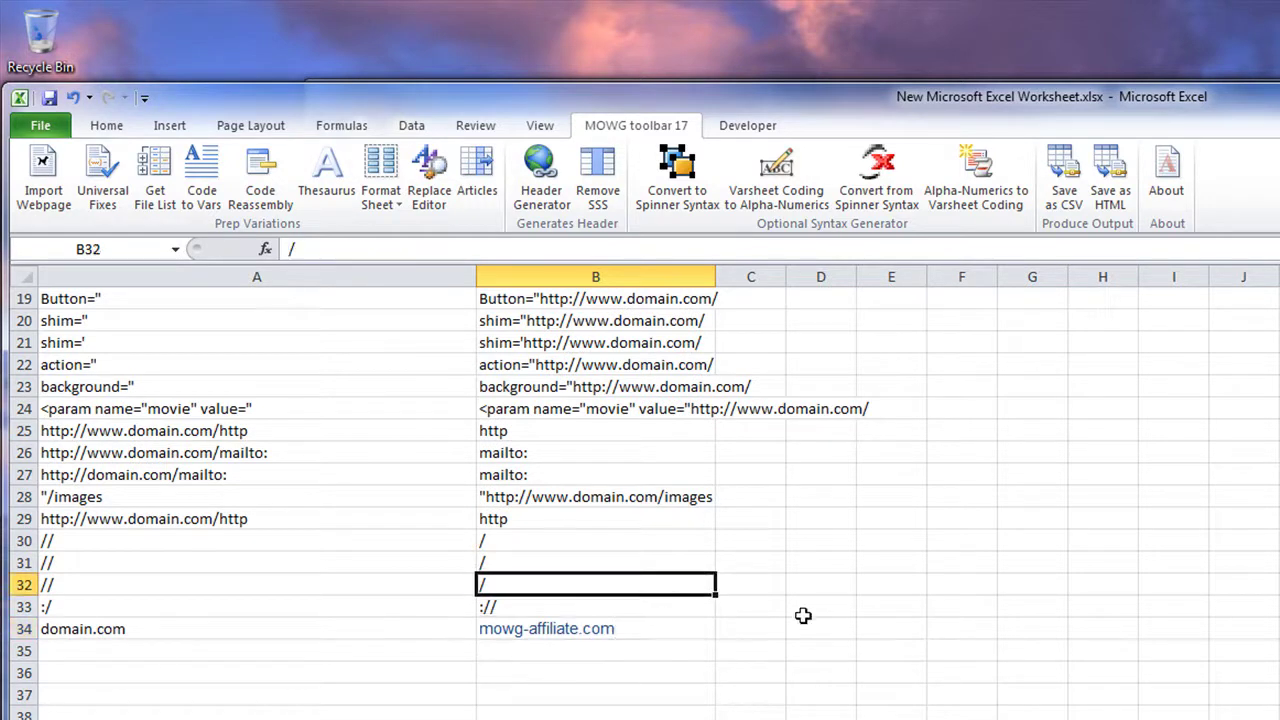
pyautogui.scroll(6, 604, 545)
pyautogui.click(578, 378)
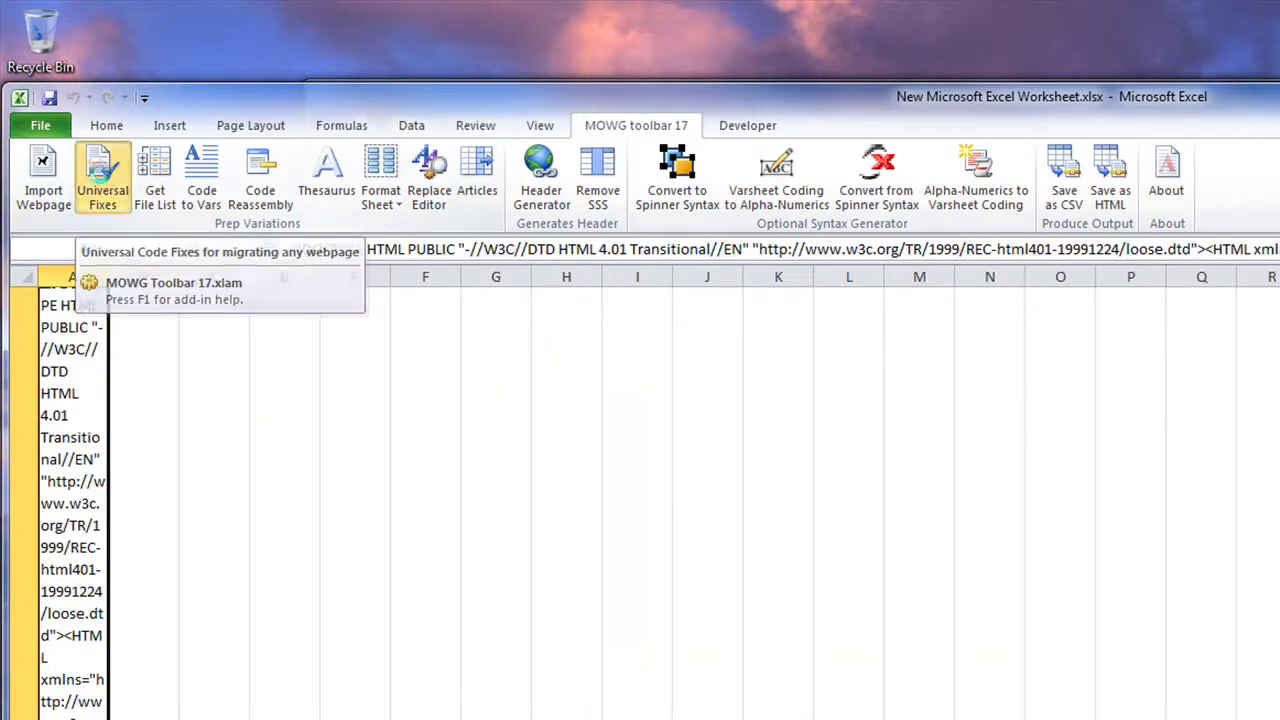
# Run the Universal Fixes replacements on the imported webpage code
pyautogui.click(104, 178)
pyautogui.click(1052, 692)
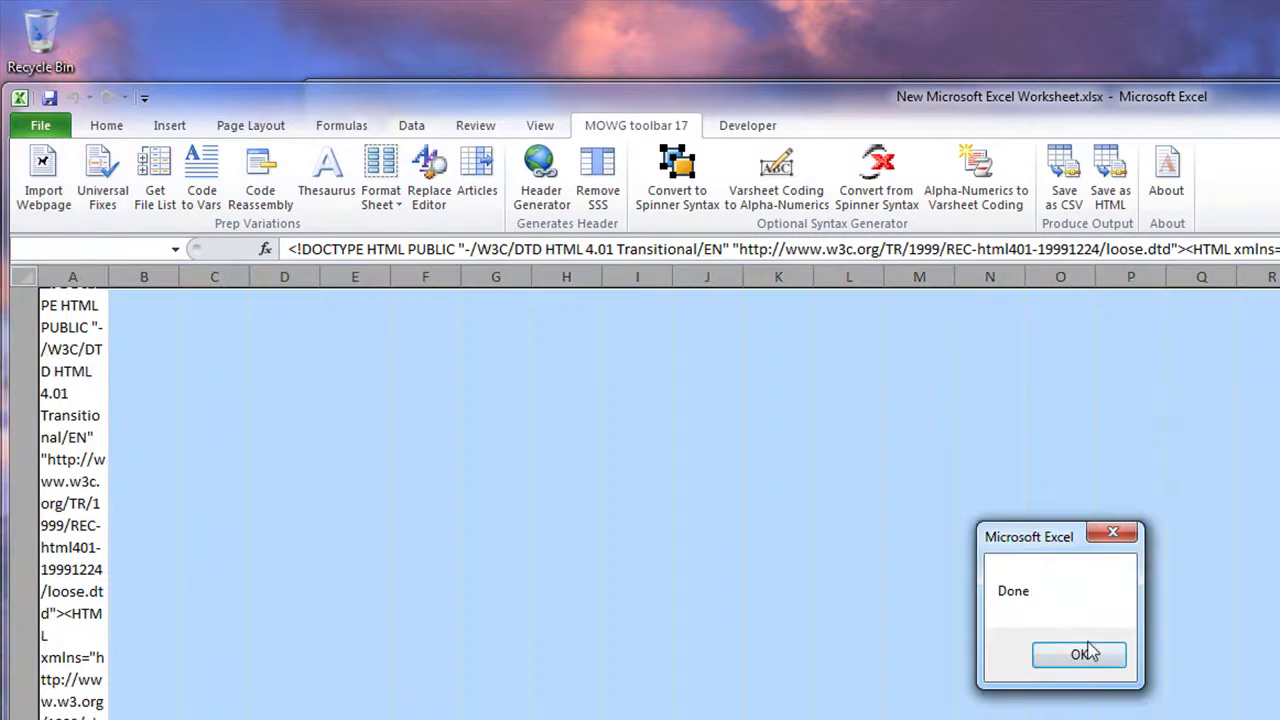
pyautogui.click(1072, 652)
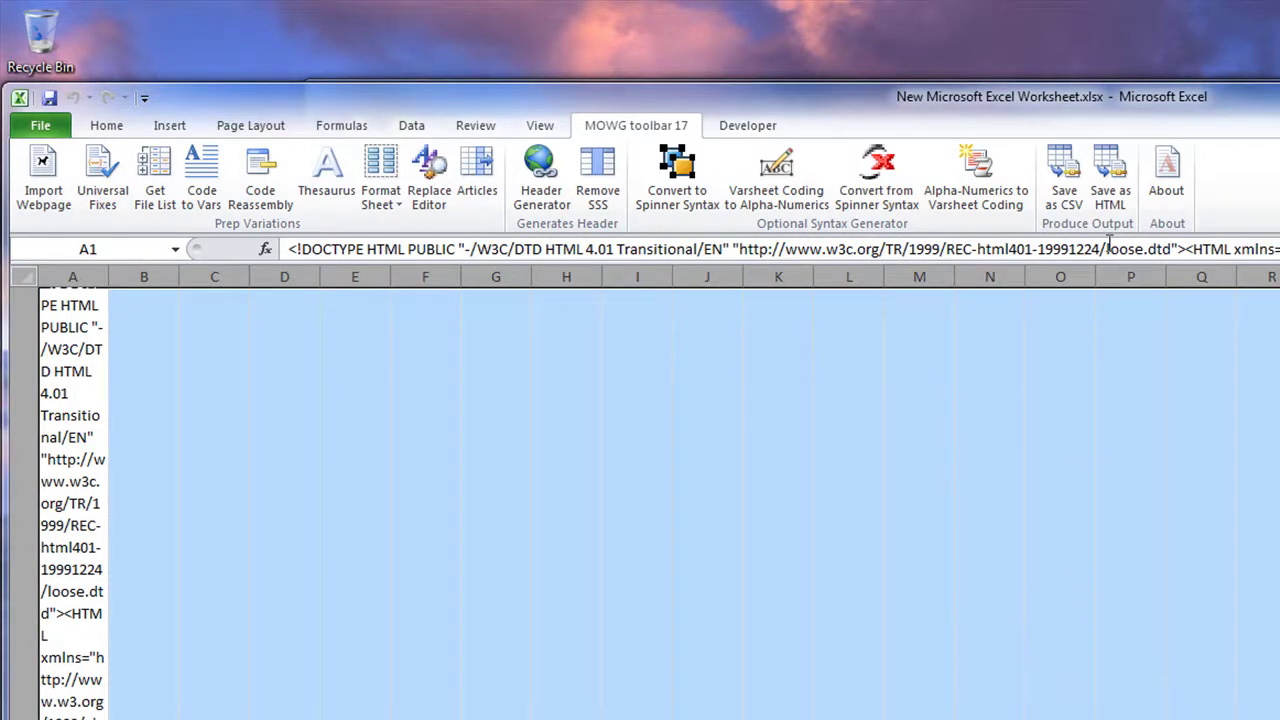
# Save the fixed code as HTML, overwriting the existing index.html
pyautogui.click(1110, 176)
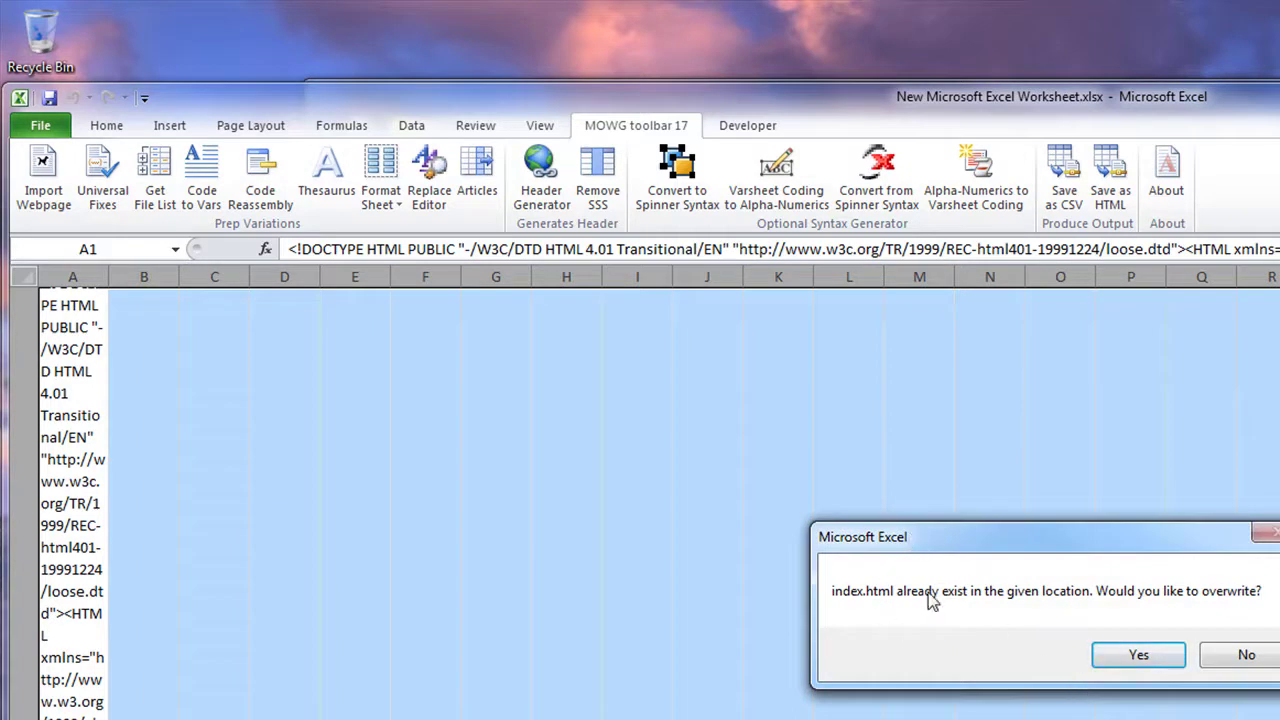
pyautogui.click(1140, 656)
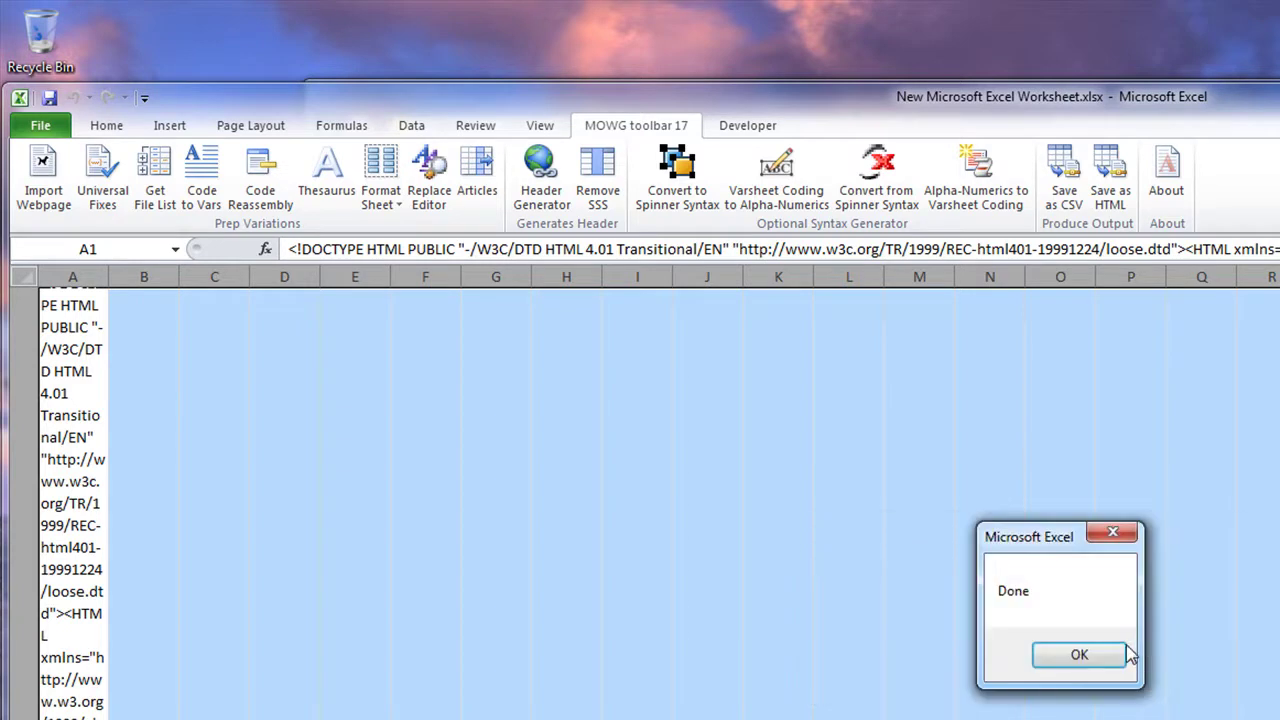
pyautogui.click(1102, 655)
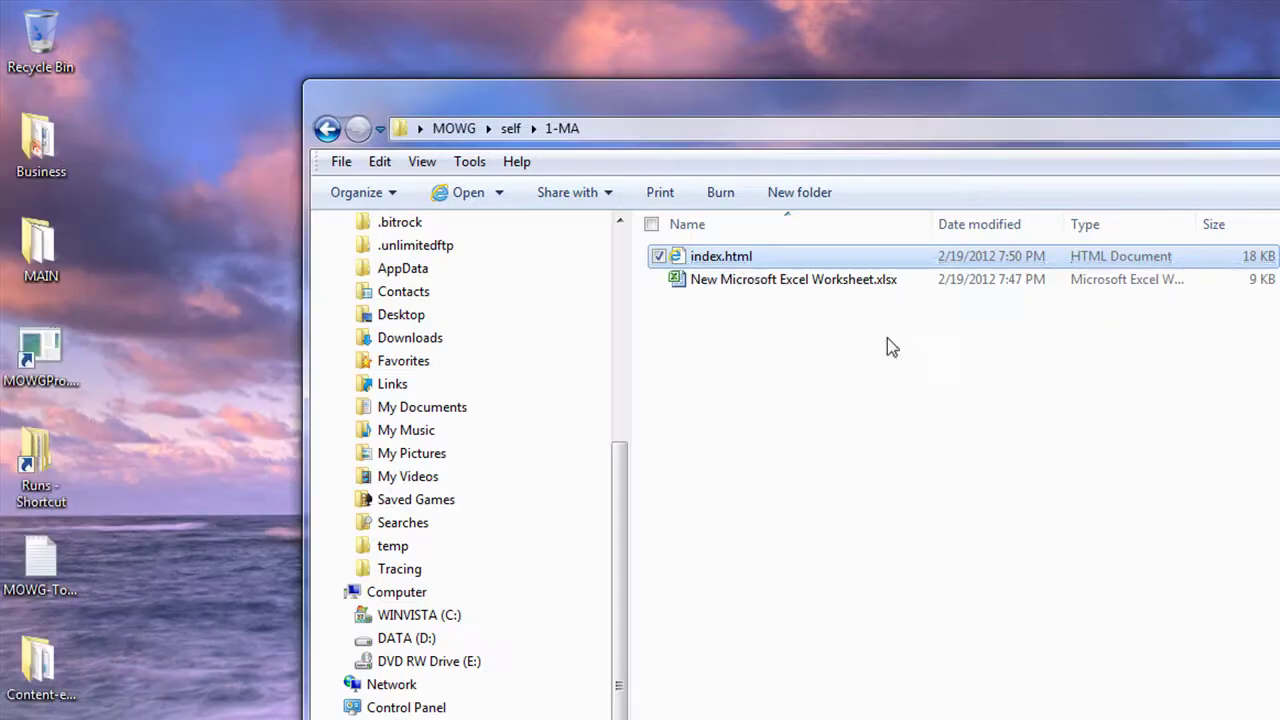
# Open the regenerated index.html from the 1-MA folder and examine the page from its header to its footer
pyautogui.doubleClick(723, 254)
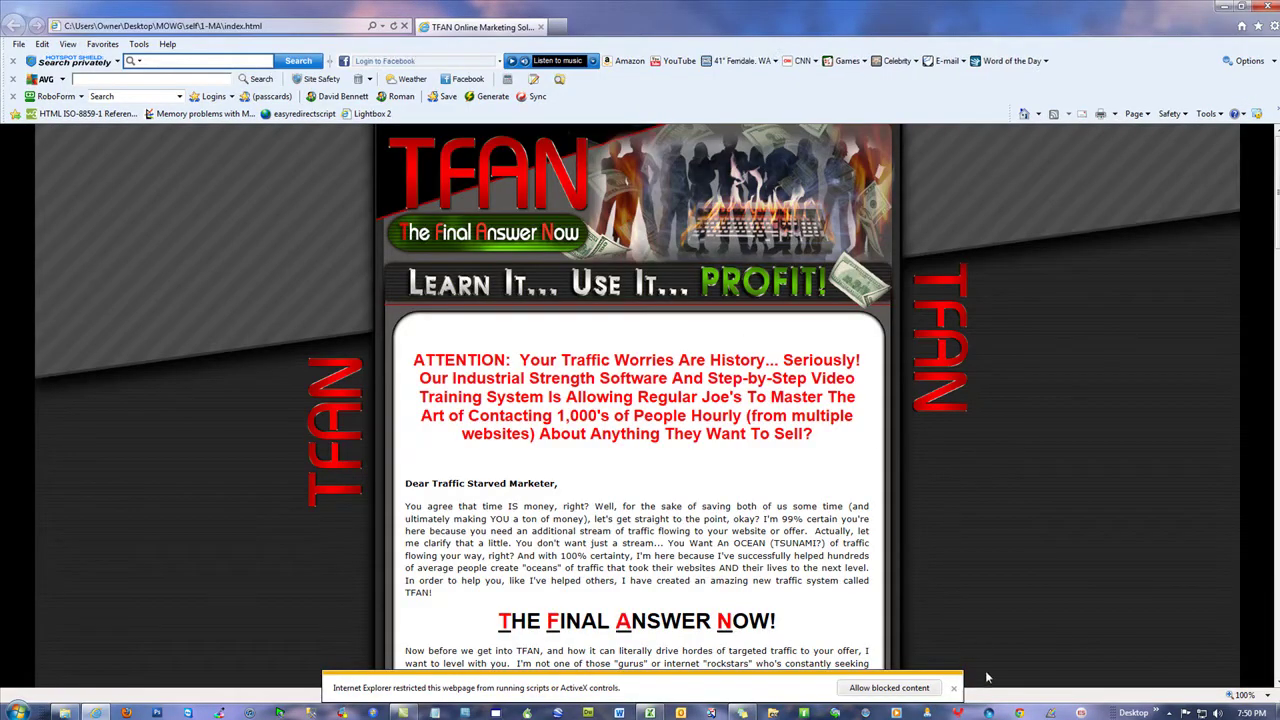
pyautogui.click(956, 690)
pyautogui.scroll(-20, 982, 455)
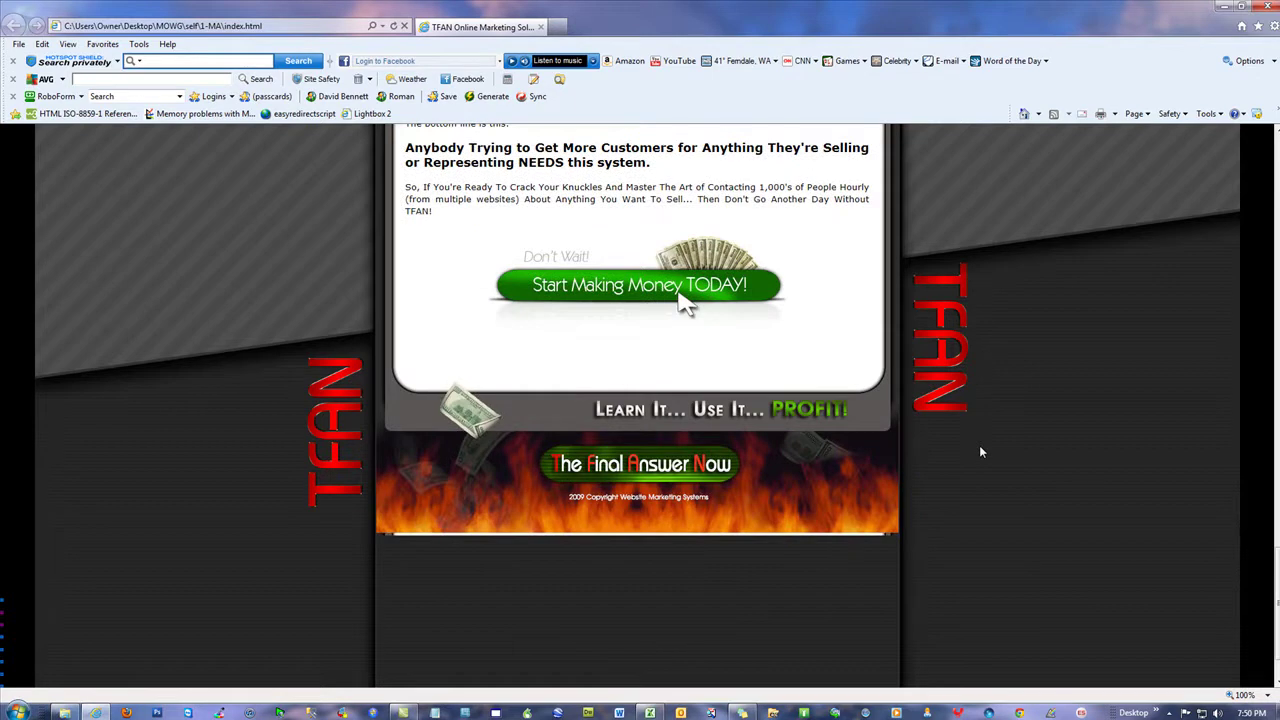
pyautogui.scroll(-1, 980, 452)
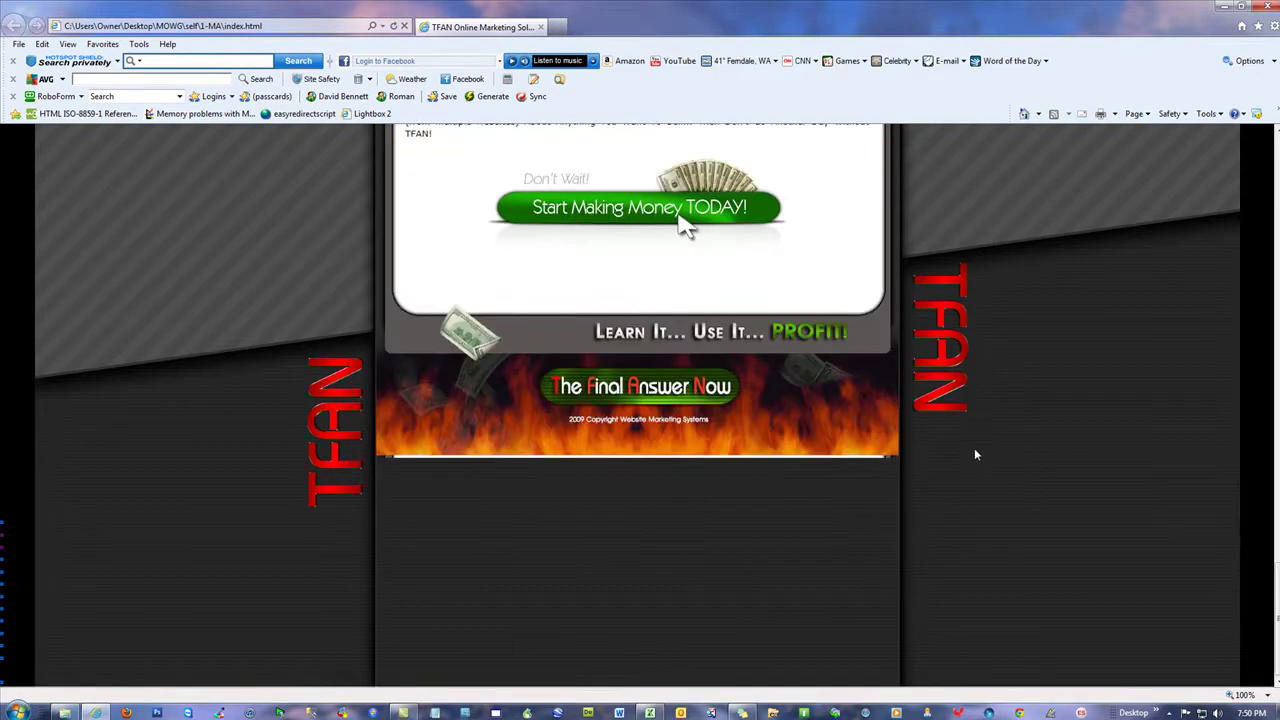
# Open index.html for text editing, remove the trailing blank characters after the closing HTML tag, and save the file
pyautogui.click(1268, 8)
pyautogui.rightClick(426, 156)
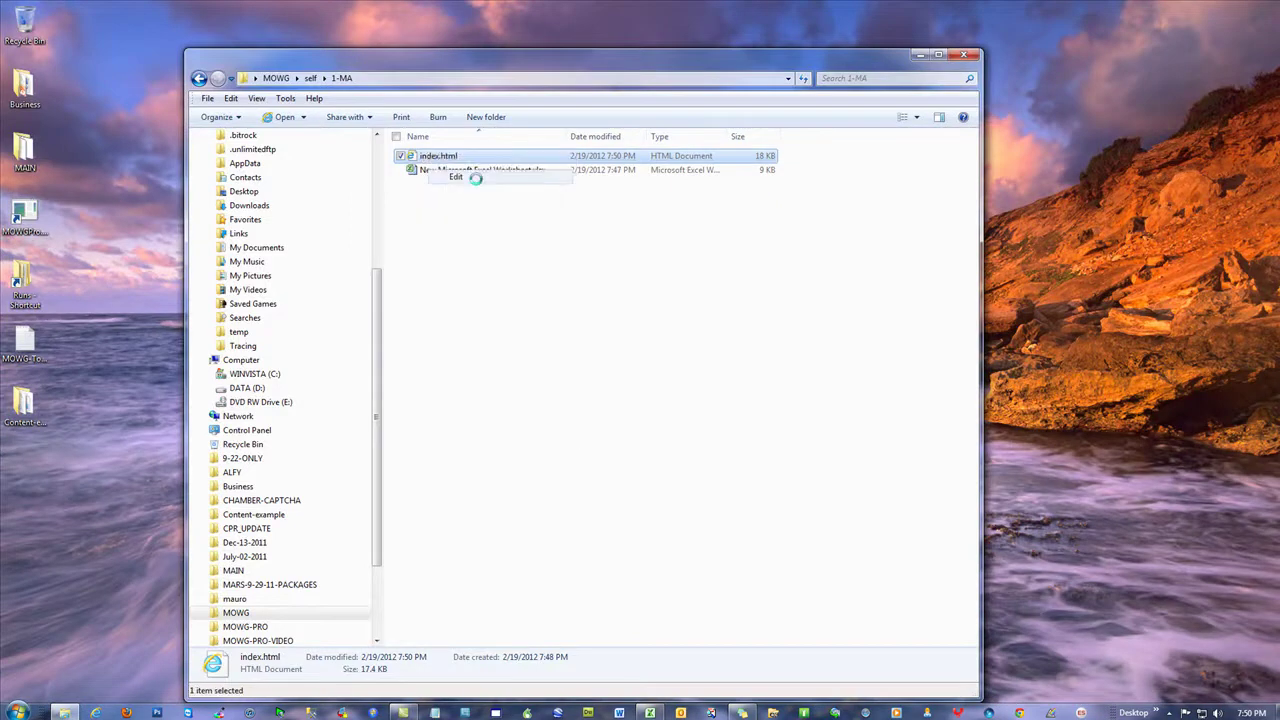
pyautogui.click(477, 178)
pyautogui.moveTo(771, 591); pyautogui.dragTo(913, 608)
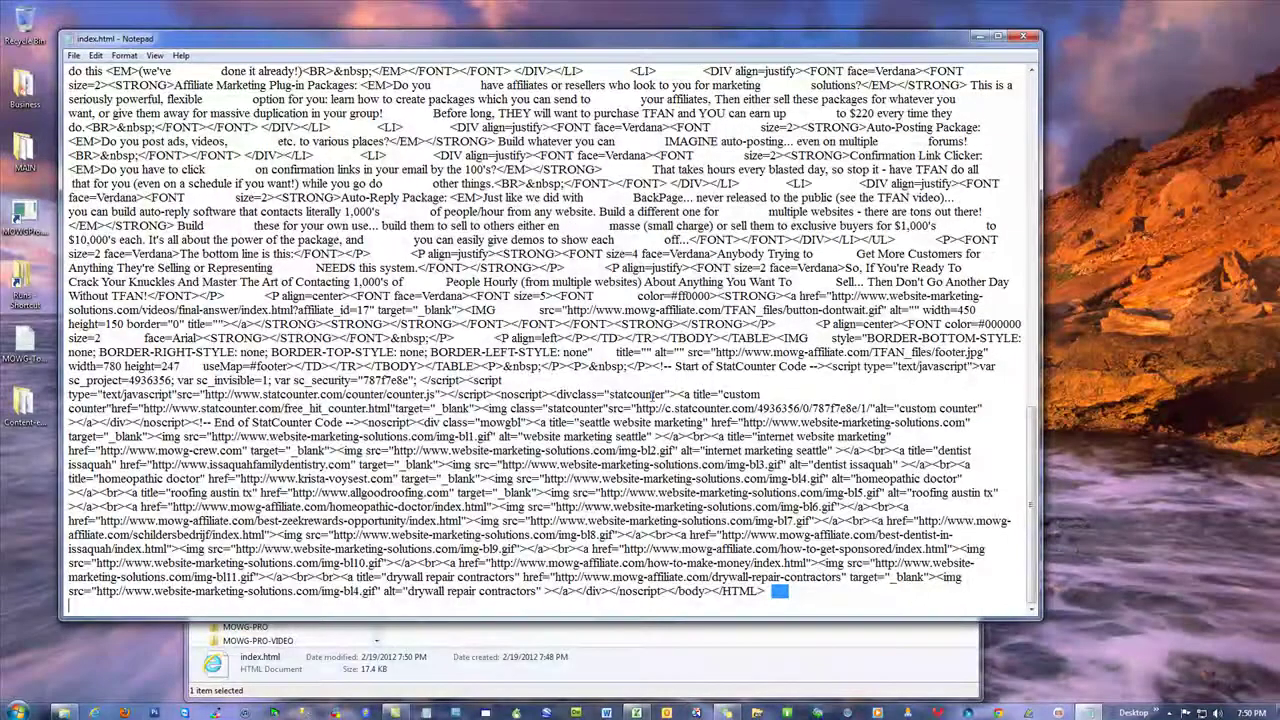
pyautogui.press('BackSpace')
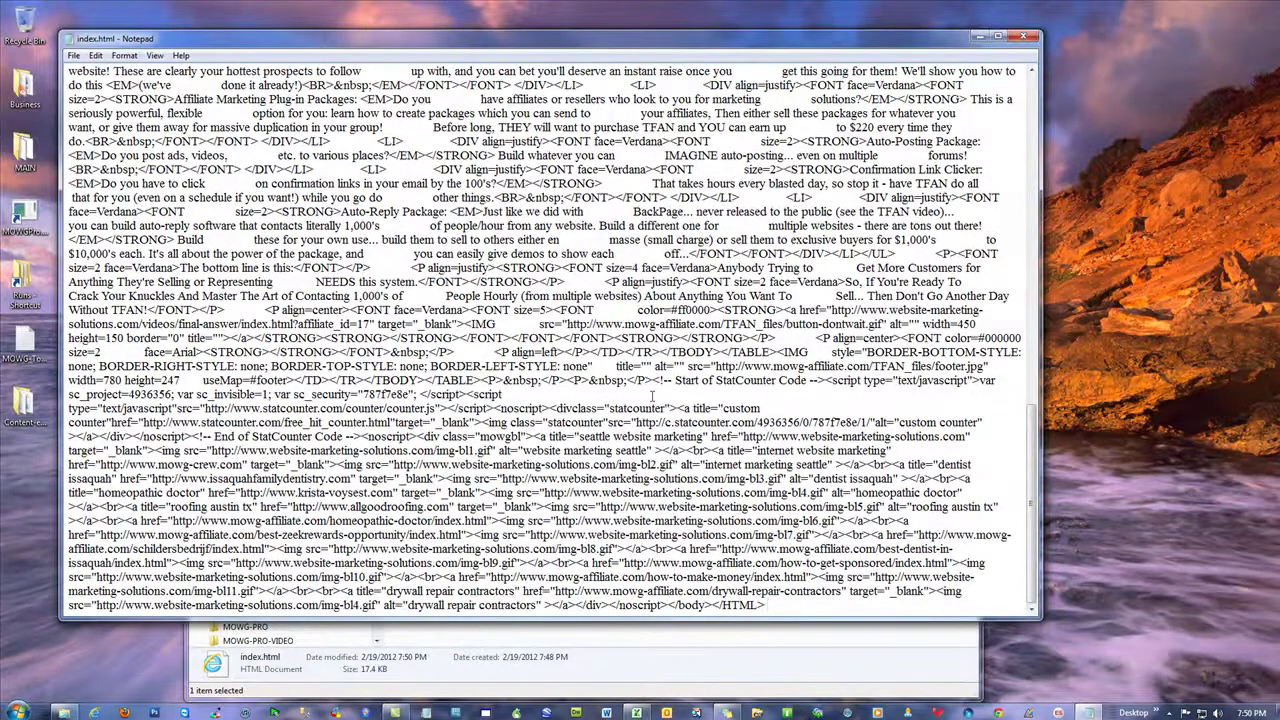
pyautogui.scroll(20, 667, 383)
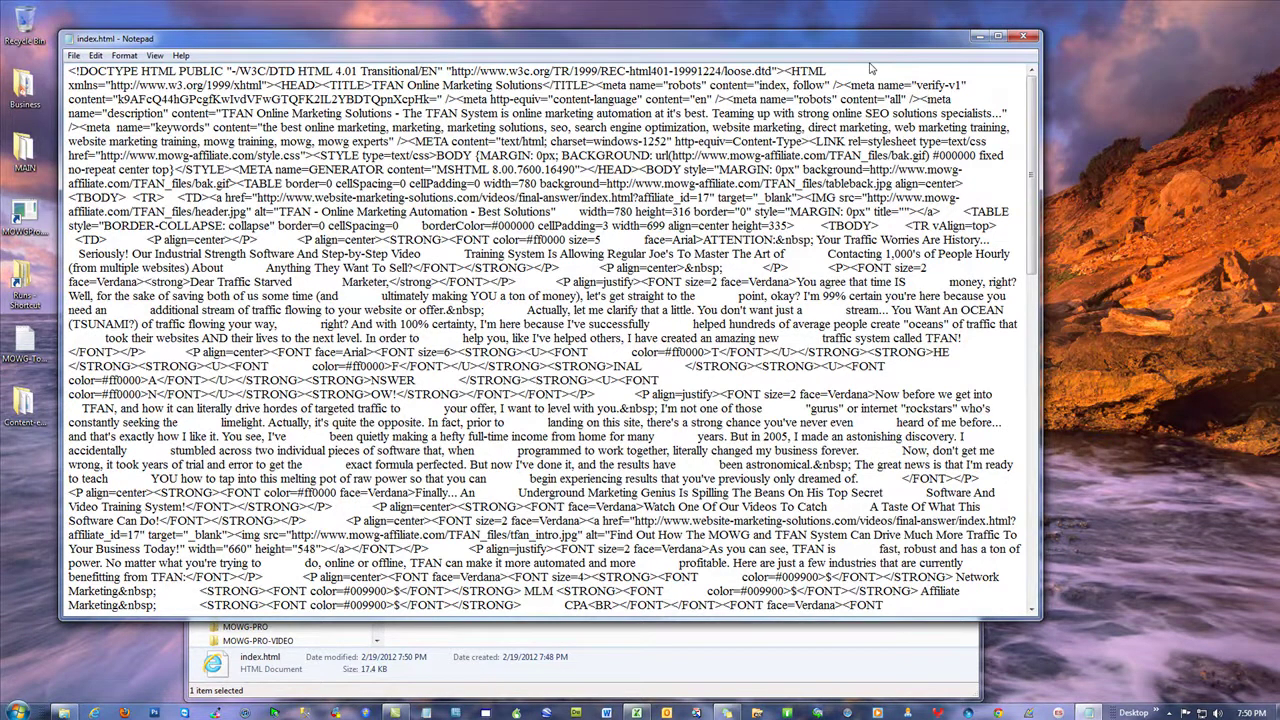
pyautogui.click(1030, 37)
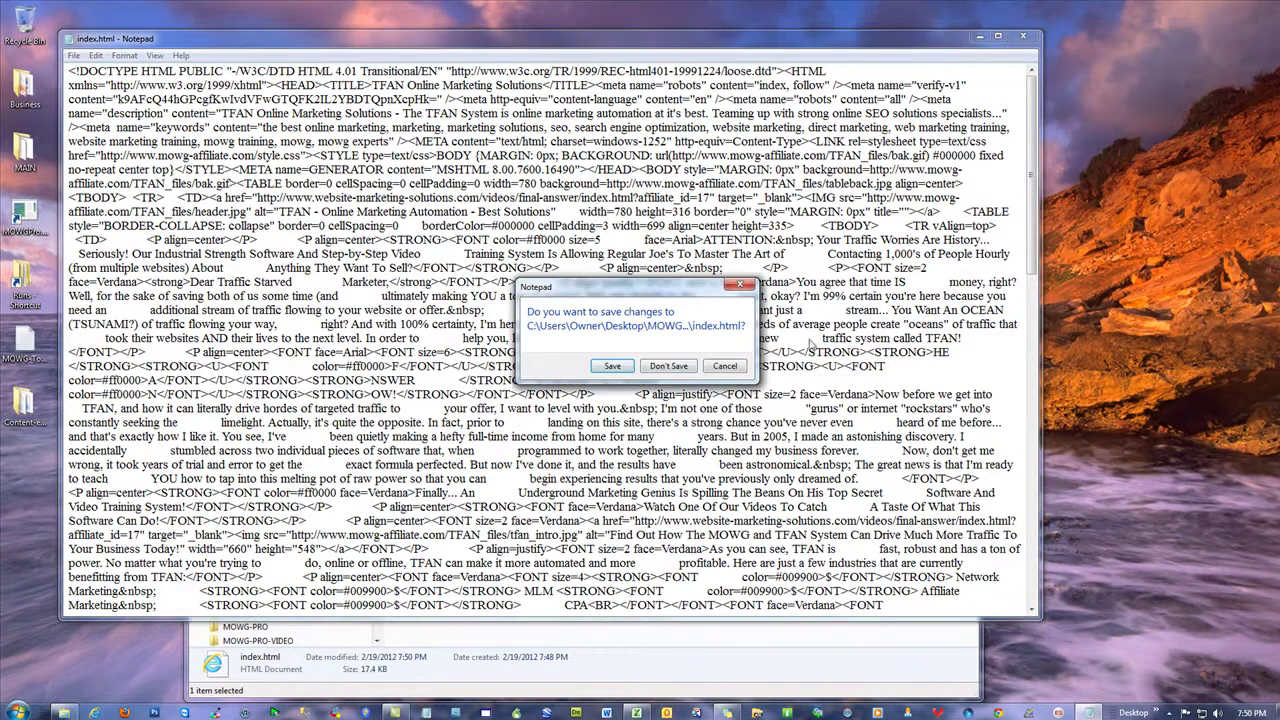
pyautogui.click(630, 380)
pyautogui.click(606, 433)
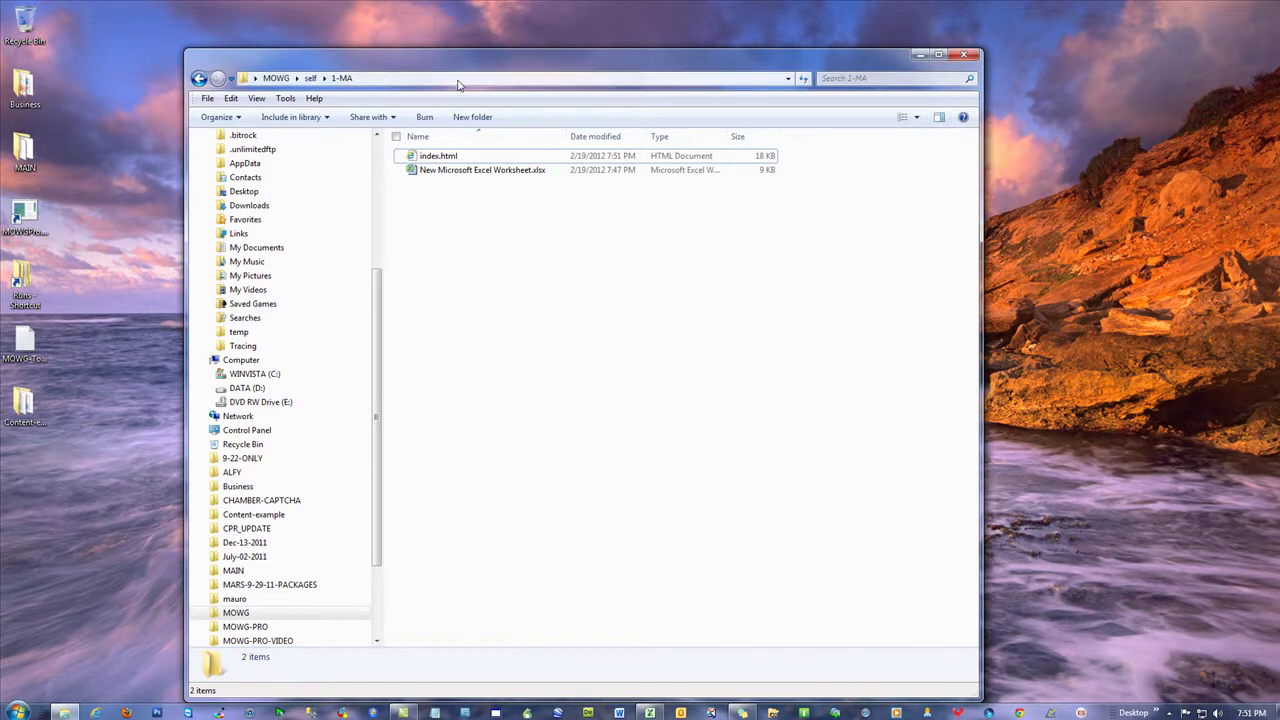
# Return to the code worksheet in Excel and run Get File List on the imported webpage code
pyautogui.click(657, 713)
pyautogui.click(111, 254)
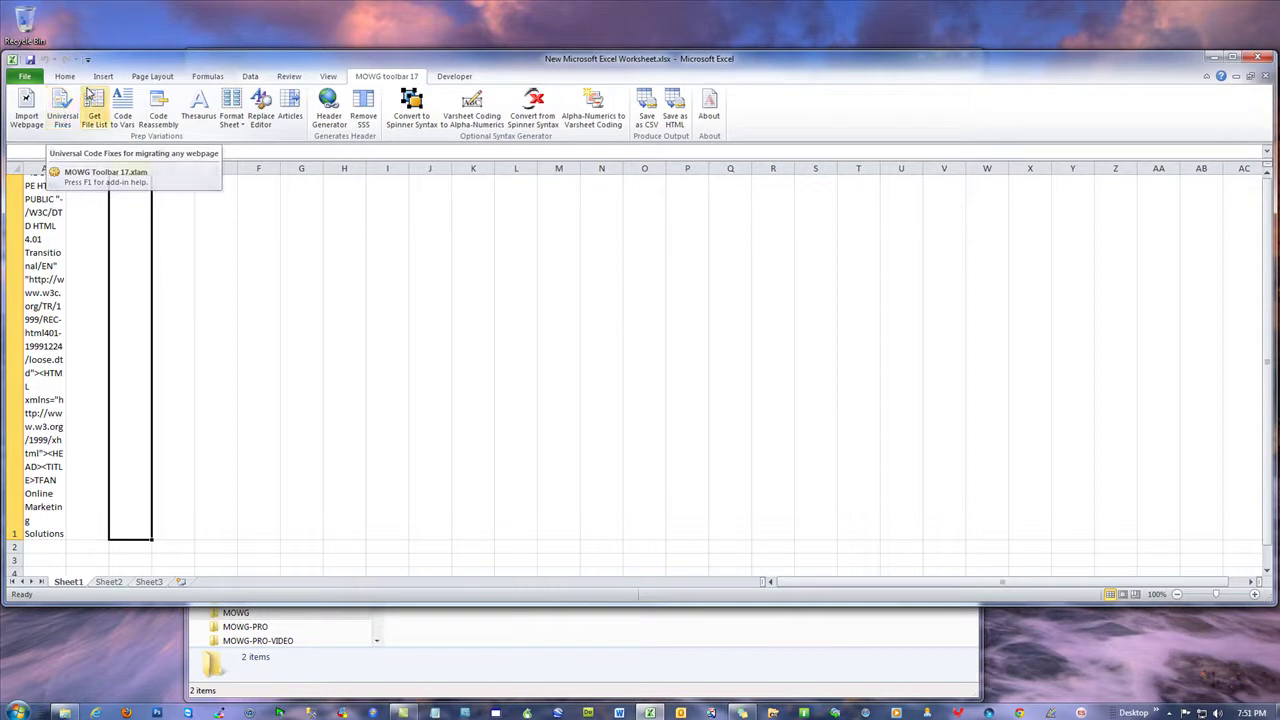
pyautogui.click(58, 107)
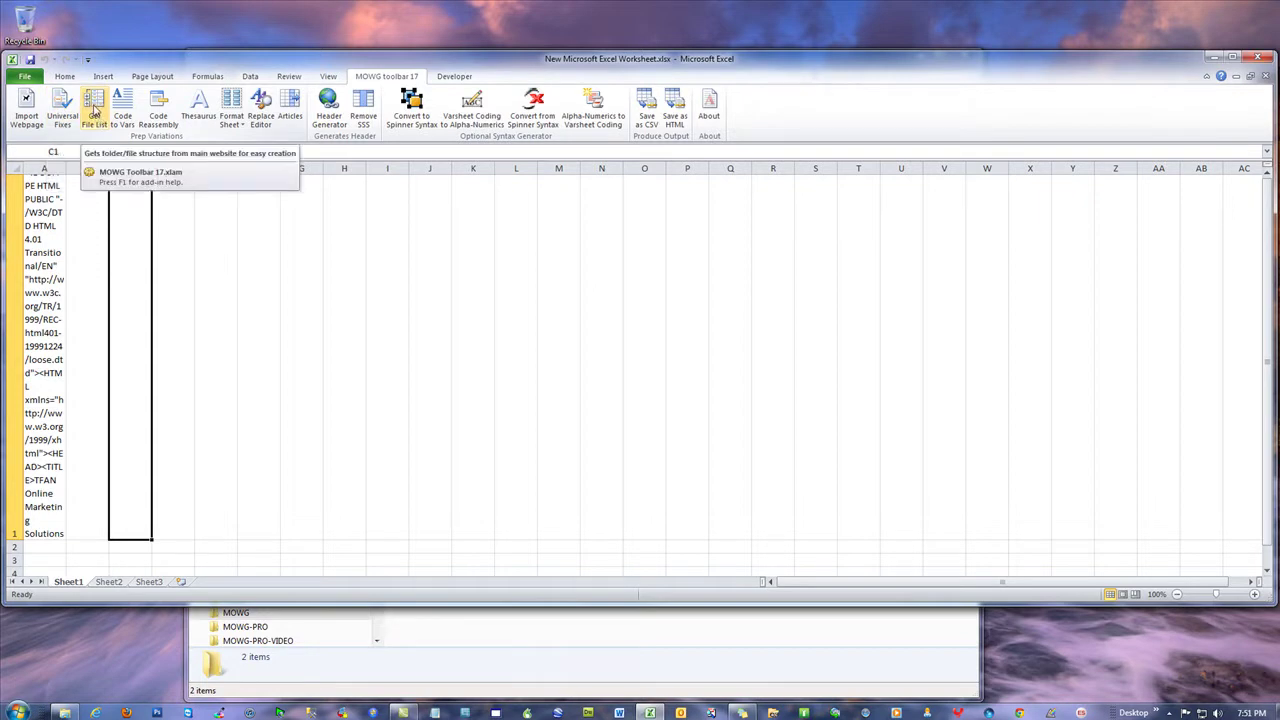
pyautogui.click(93, 113)
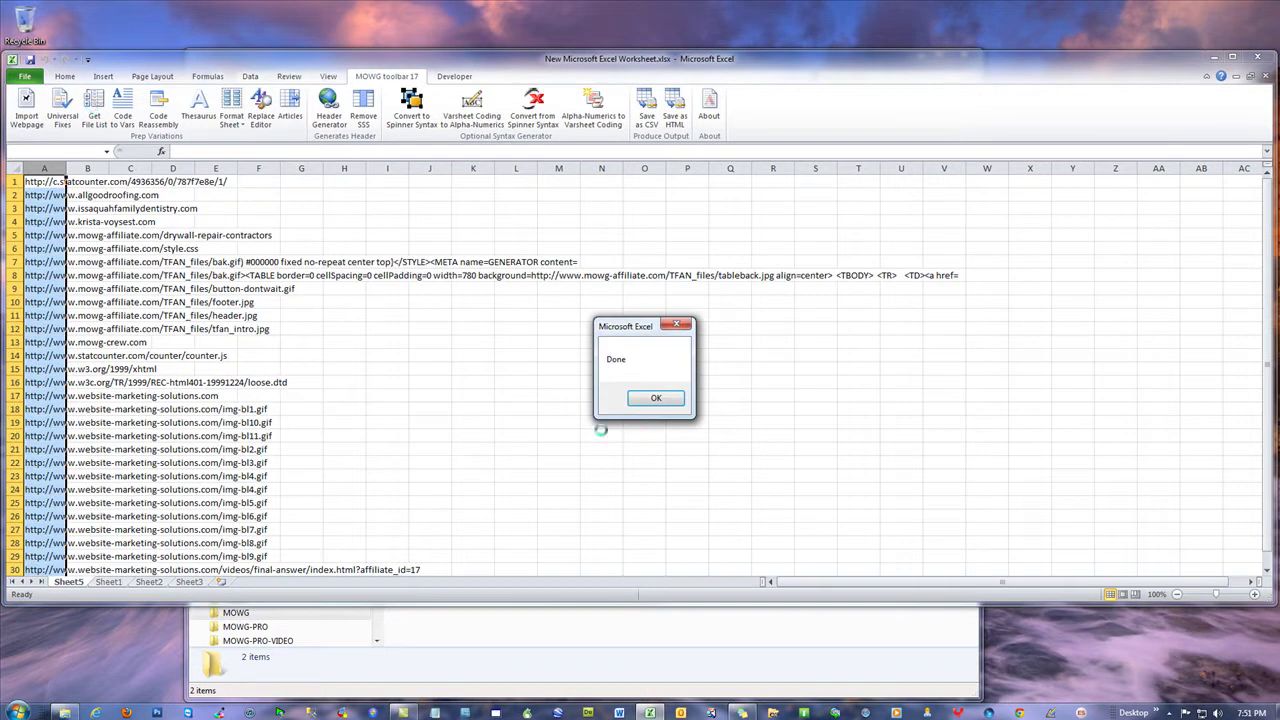
pyautogui.click(657, 399)
# Examine the extracted link list, including the final-answer links, the image files, and the mowg-affiliate.com TFAN_files entries in rows 7 and 8
pyautogui.click(449, 367)
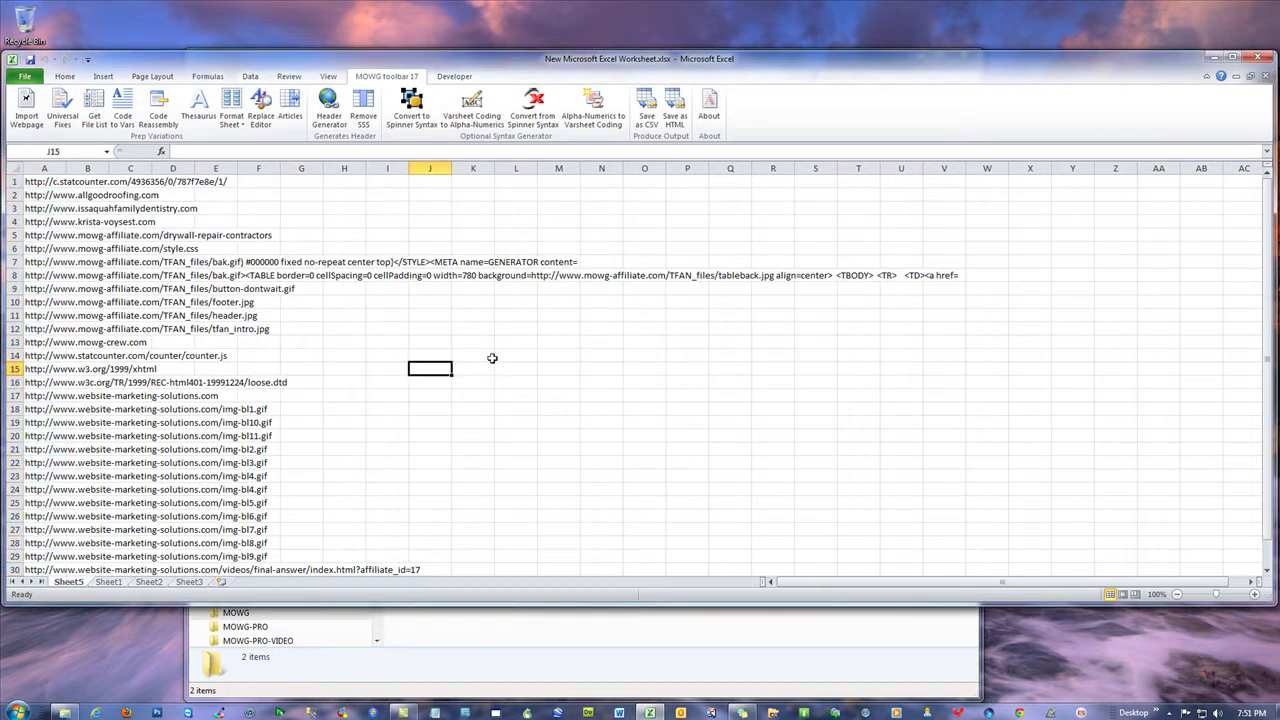
pyautogui.scroll(-3, 177, 312)
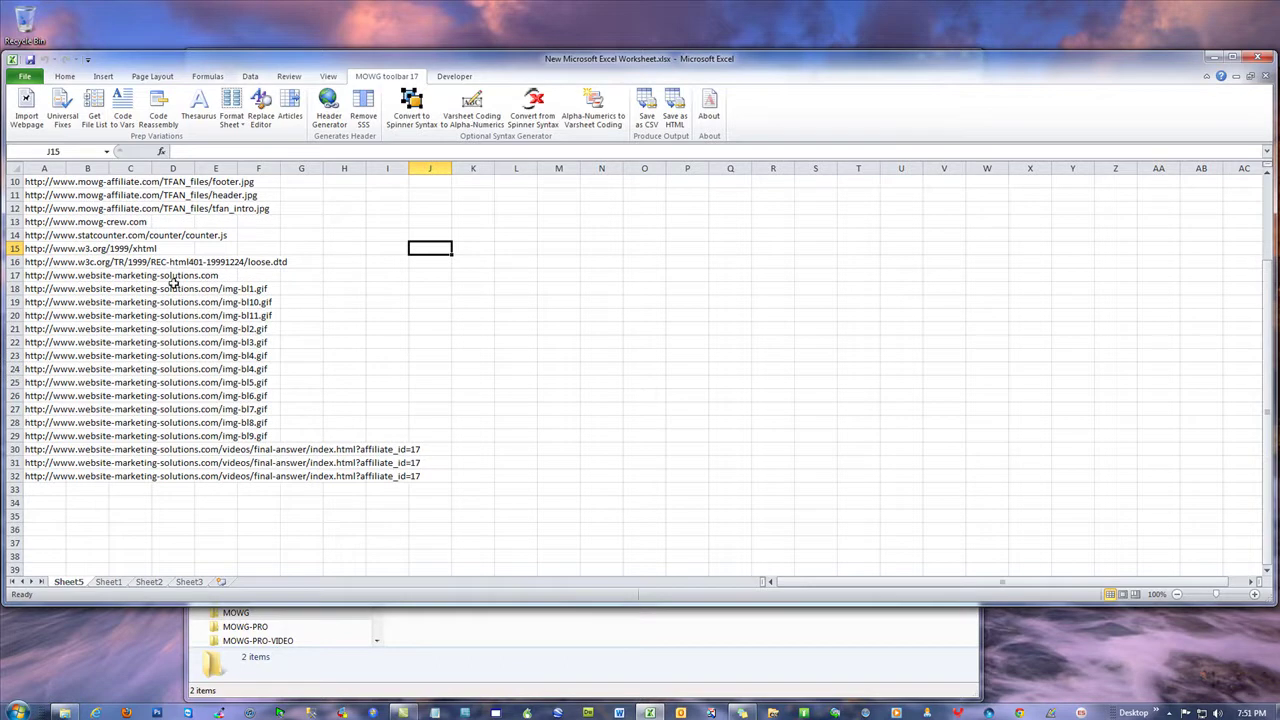
pyautogui.scroll(3, 130, 358)
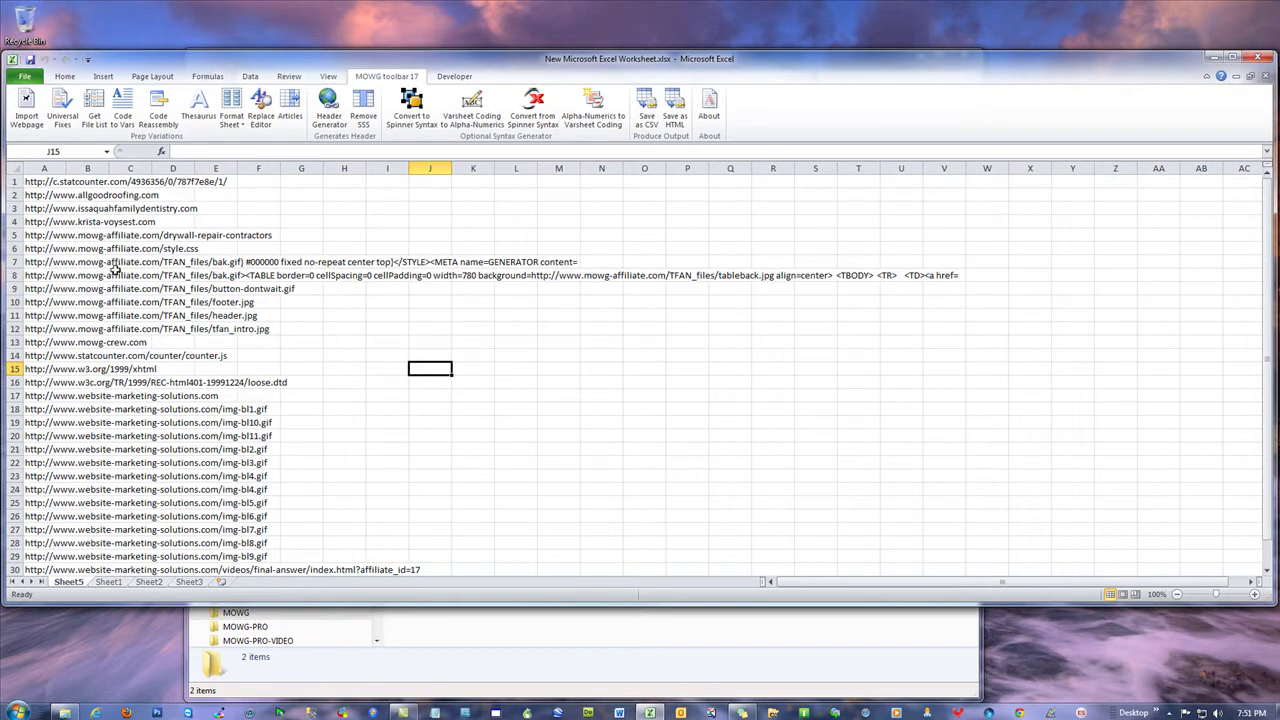
pyautogui.scroll(-3, 73, 213)
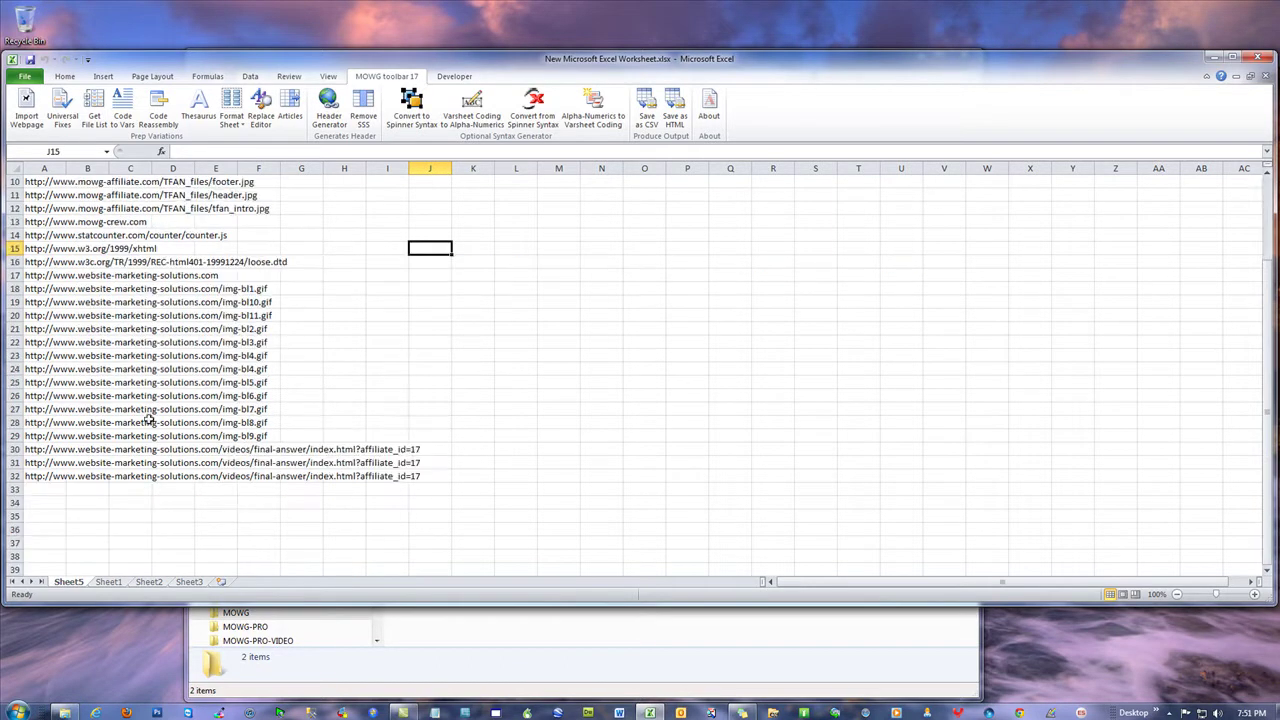
pyautogui.moveTo(63, 450); pyautogui.dragTo(64, 474)
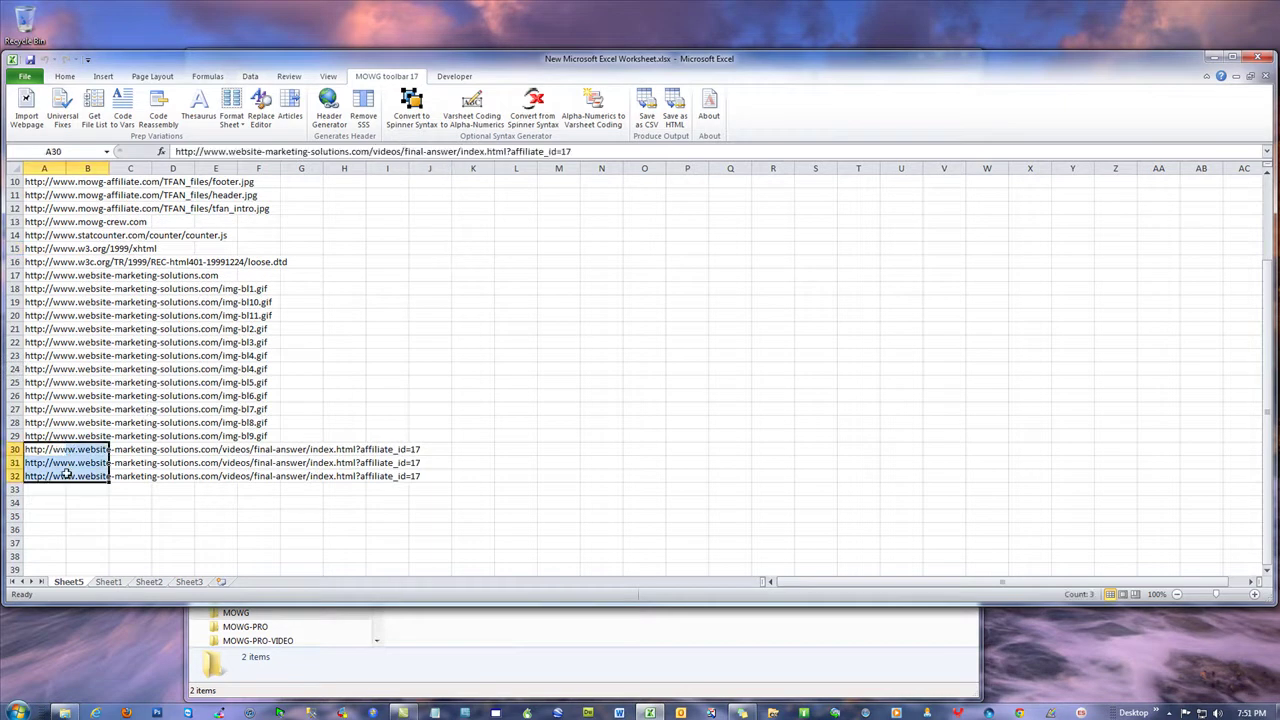
pyautogui.click(77, 398)
pyautogui.click(48, 338)
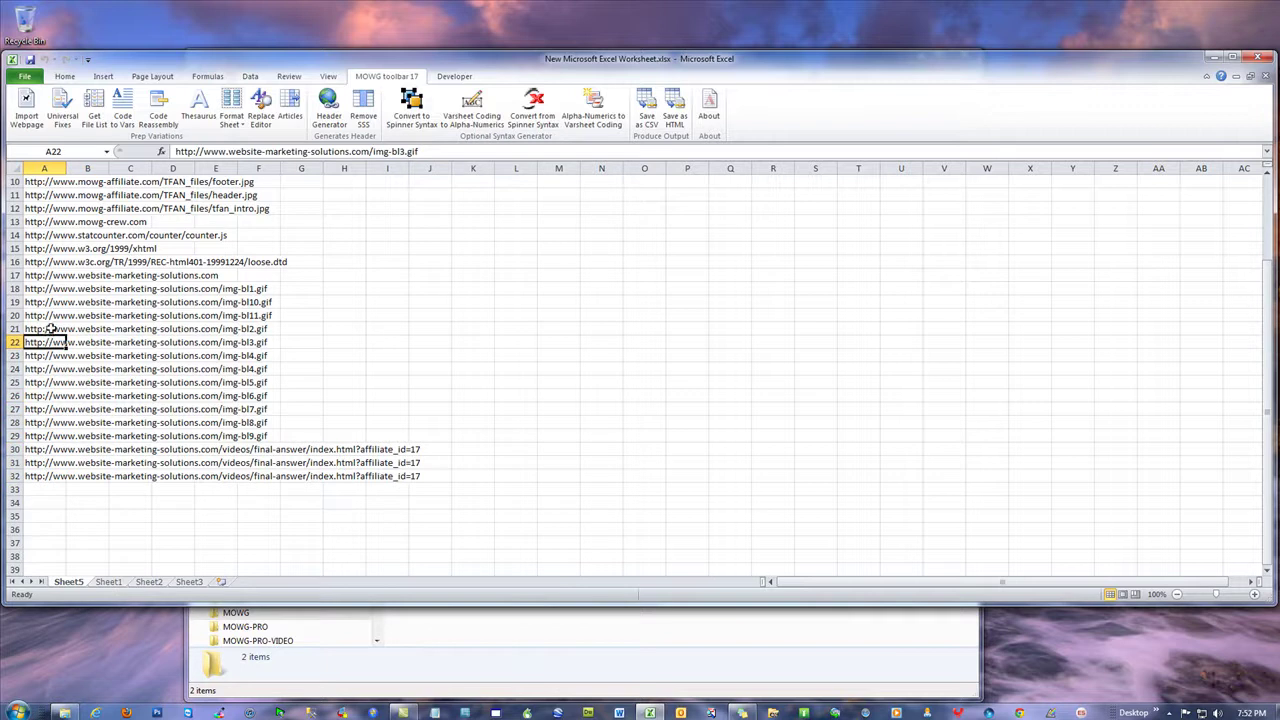
pyautogui.click(55, 248)
pyautogui.click(52, 222)
pyautogui.scroll(3, 115, 298)
pyautogui.click(78, 278)
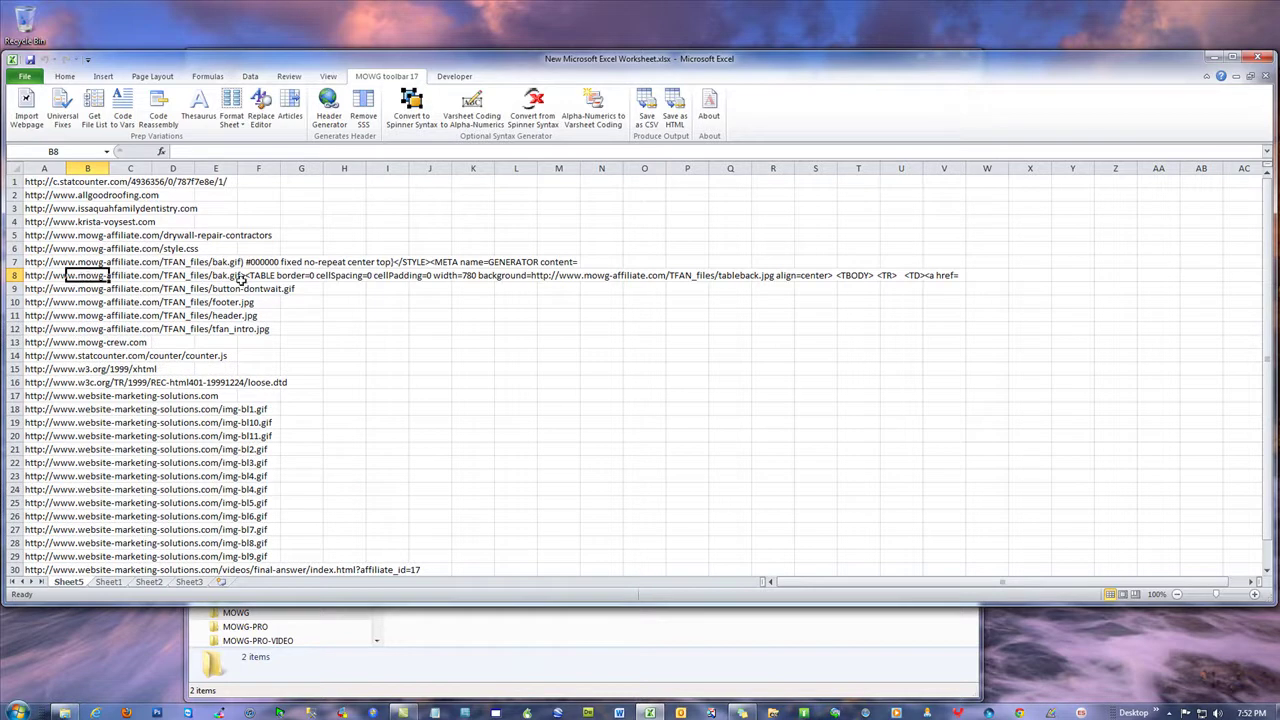
pyautogui.click(207, 262)
pyautogui.click(36, 262)
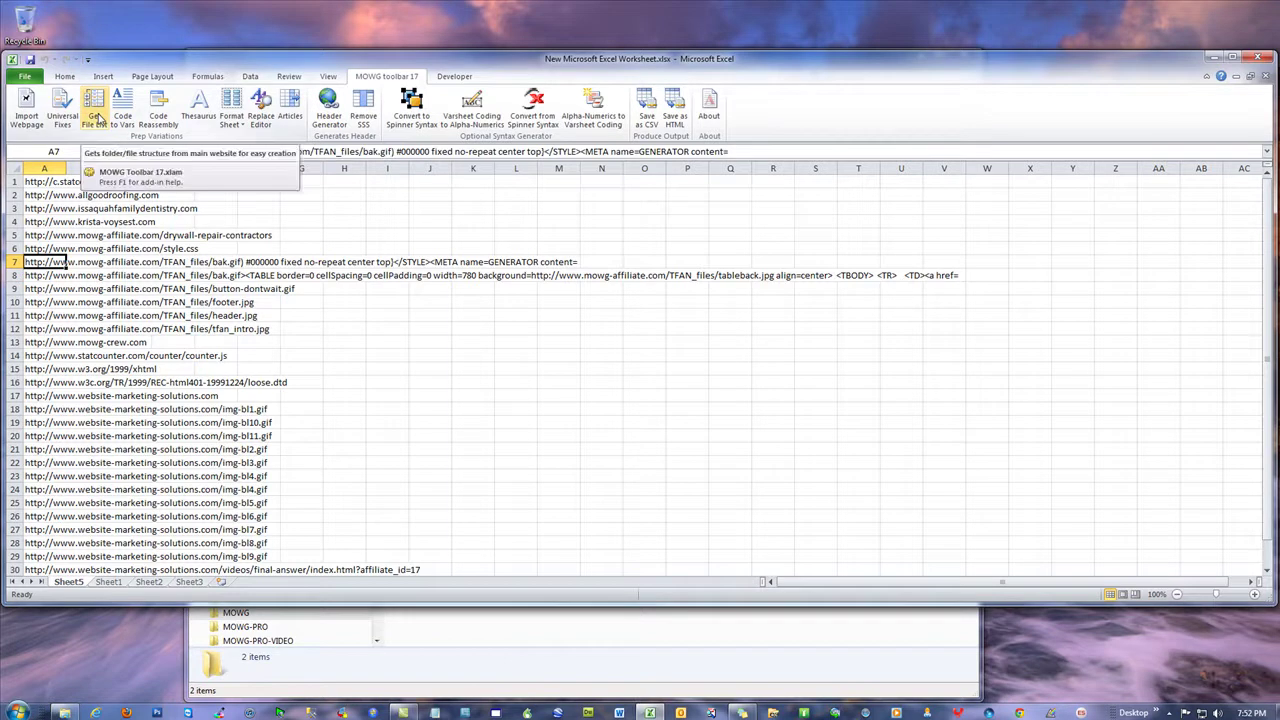
# Delete the worksheet that holds the extracted link list
pyautogui.rightClick(70, 582)
pyautogui.click(124, 454)
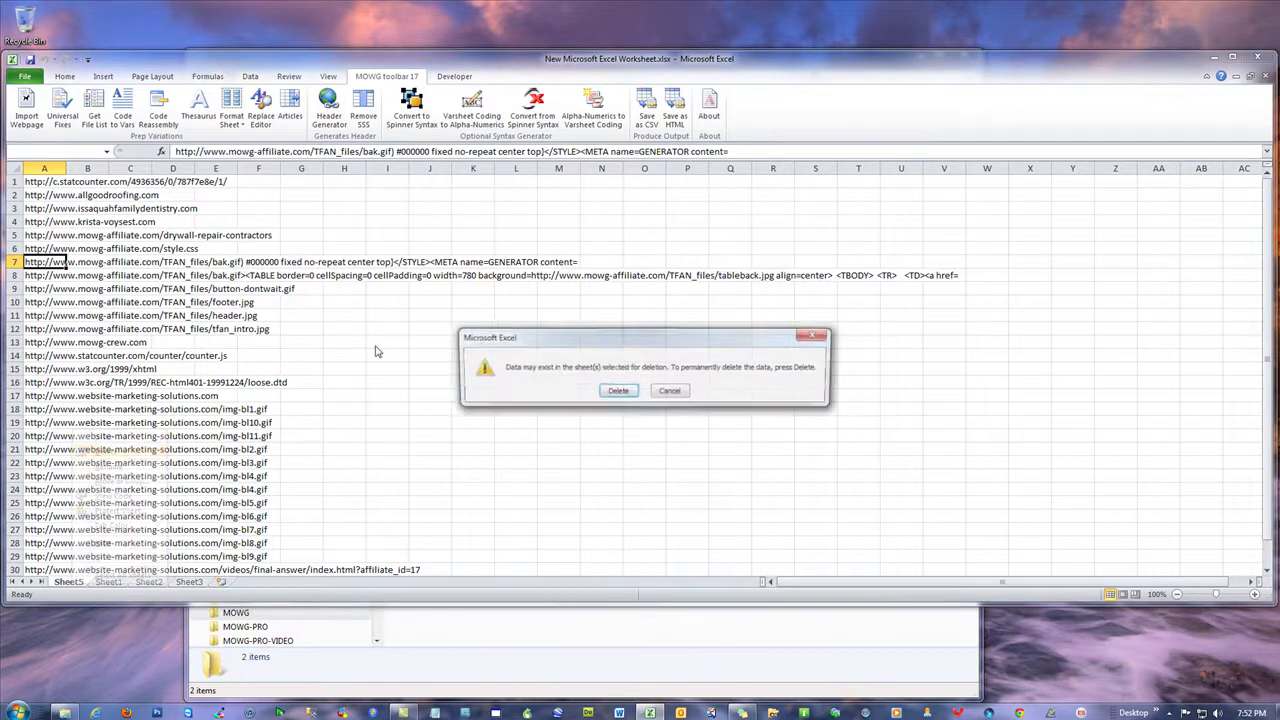
pyautogui.click(606, 396)
# Run Get File List again on the code in cell A1 and look through the generated links
pyautogui.click(182, 222)
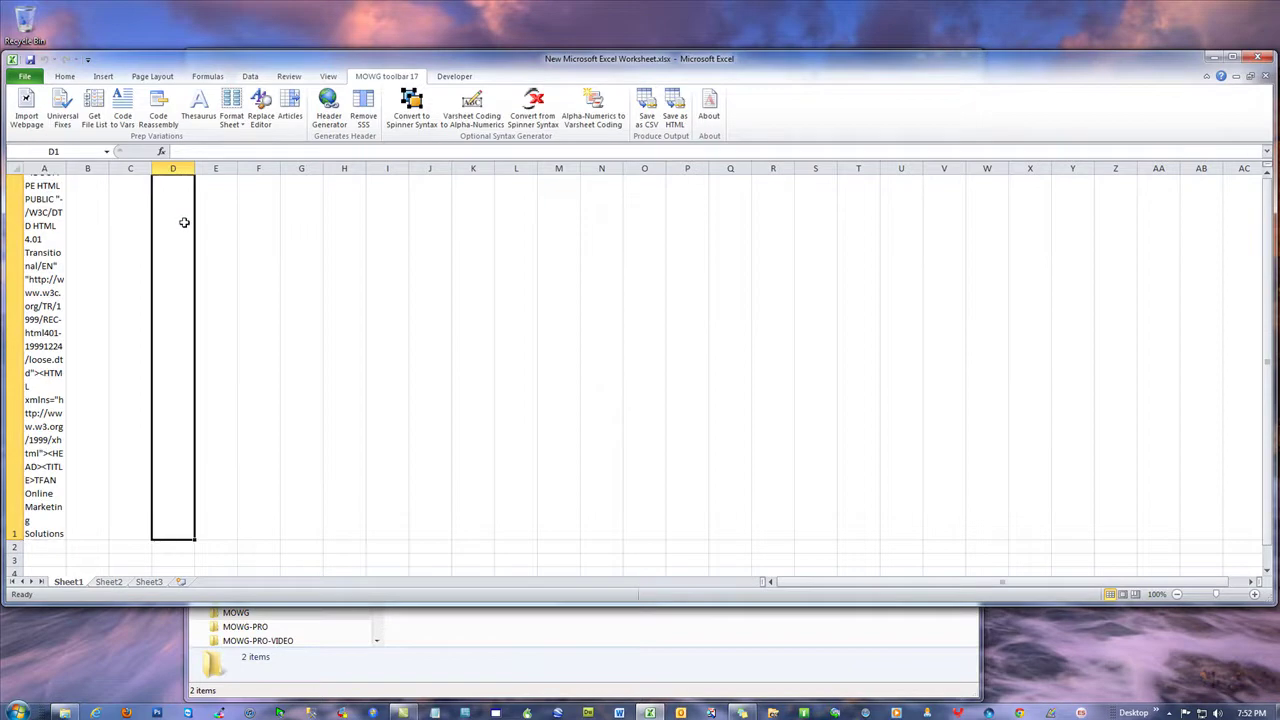
pyautogui.click(50, 199)
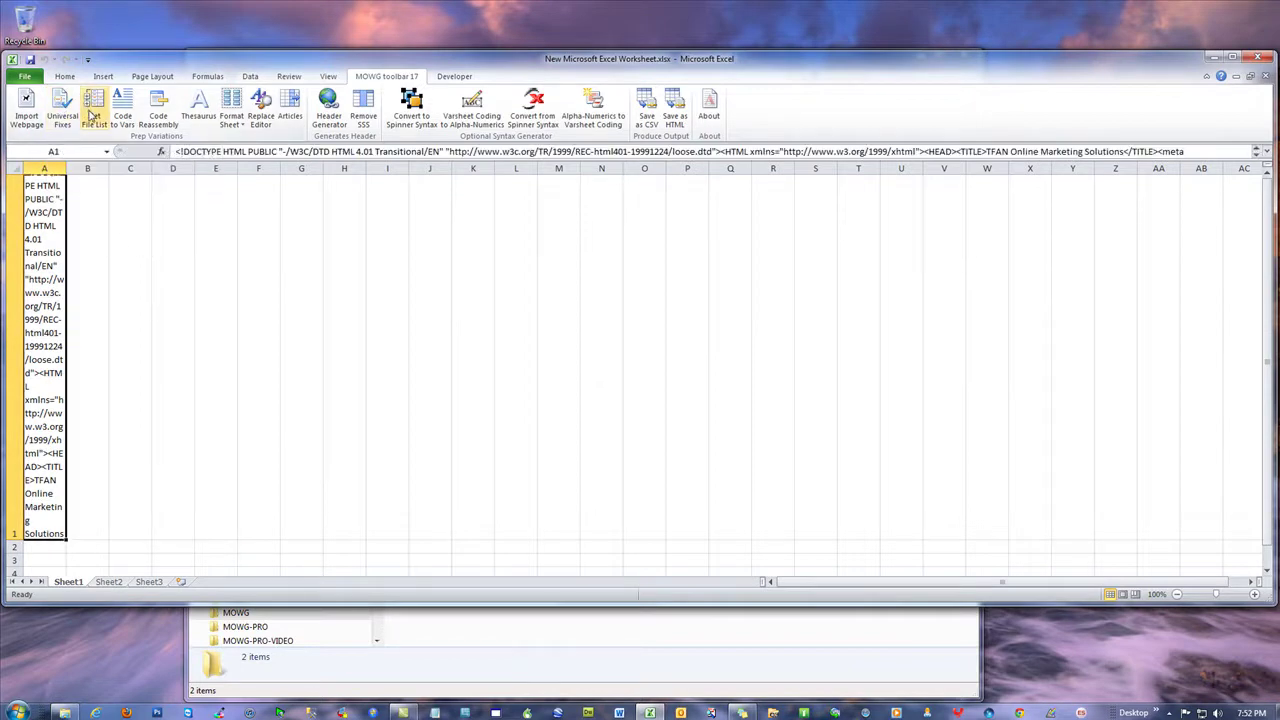
pyautogui.click(95, 113)
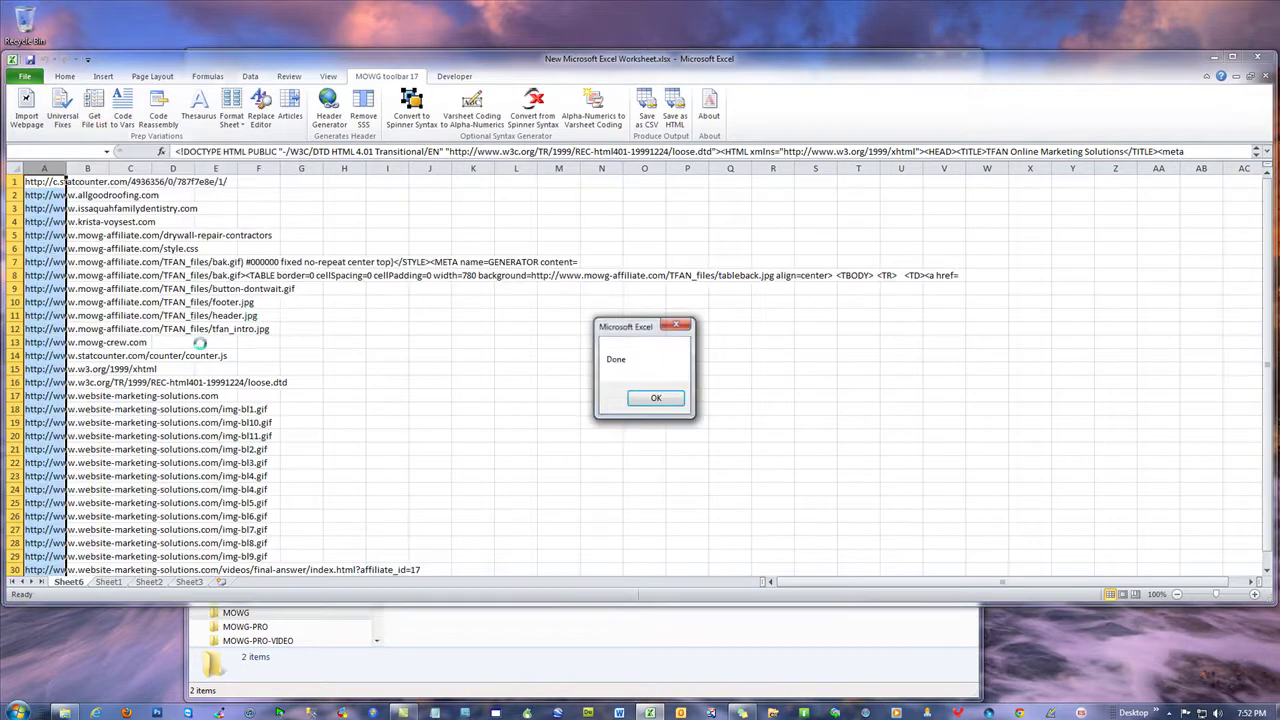
pyautogui.click(654, 398)
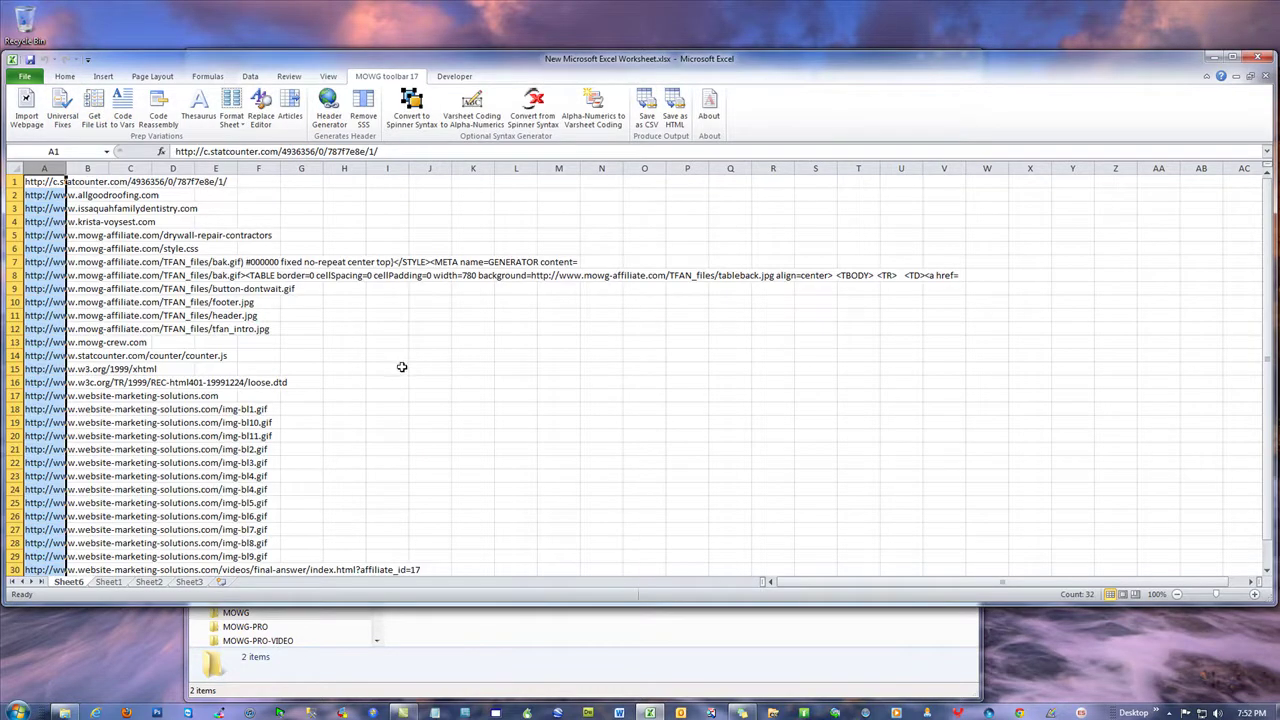
pyautogui.click(203, 314)
pyautogui.click(58, 316)
pyautogui.scroll(-3, 128, 342)
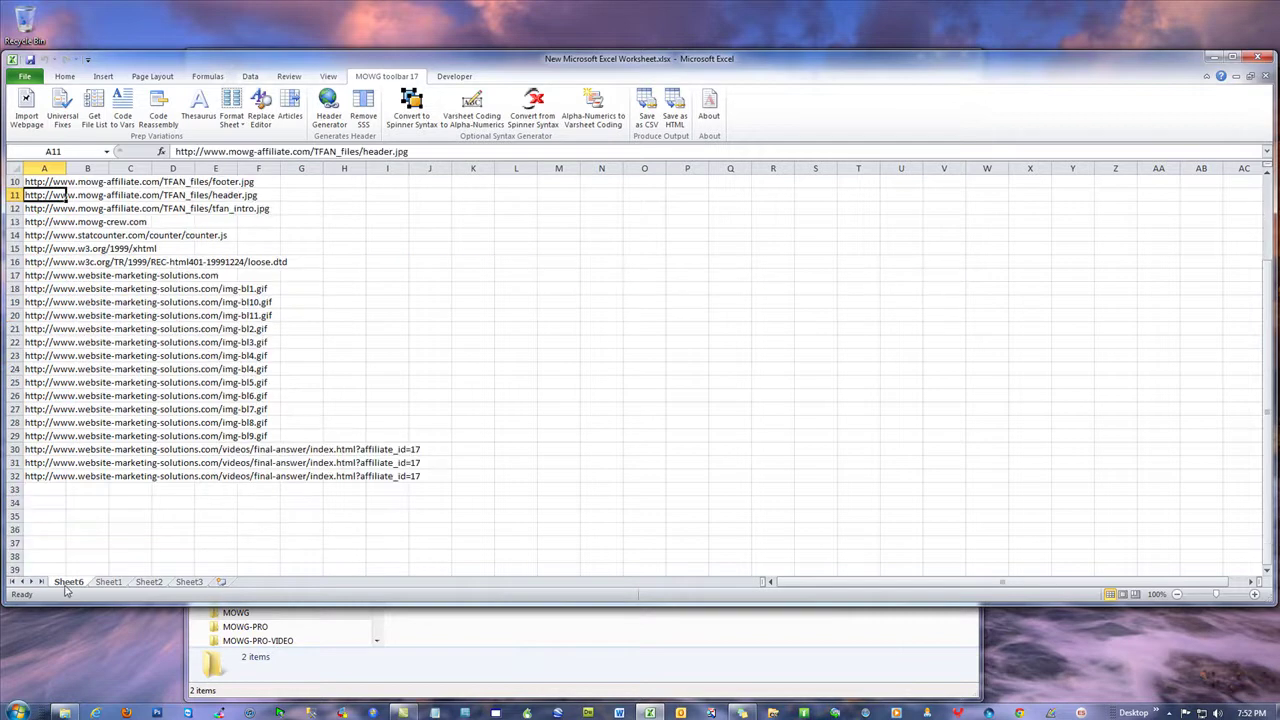
# Delete the regenerated link list worksheet, Sheet6, and return to the code worksheet
pyautogui.rightClick(70, 581)
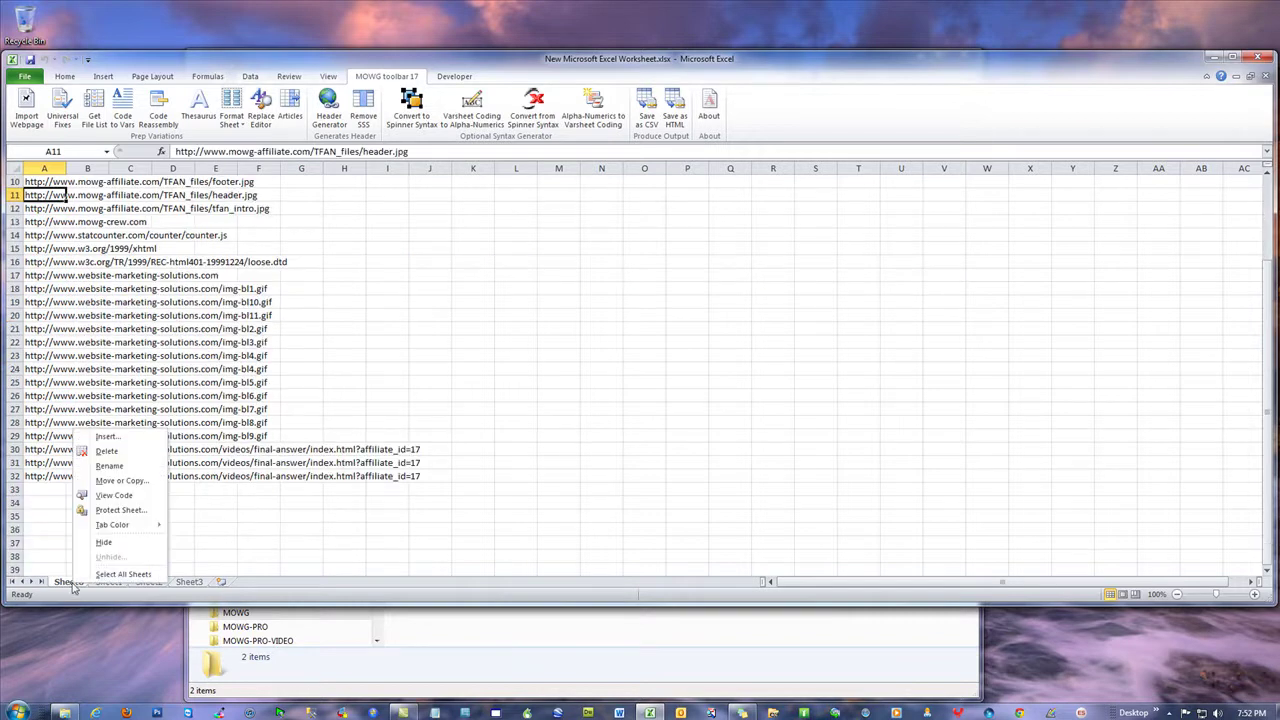
pyautogui.click(106, 450)
pyautogui.click(614, 390)
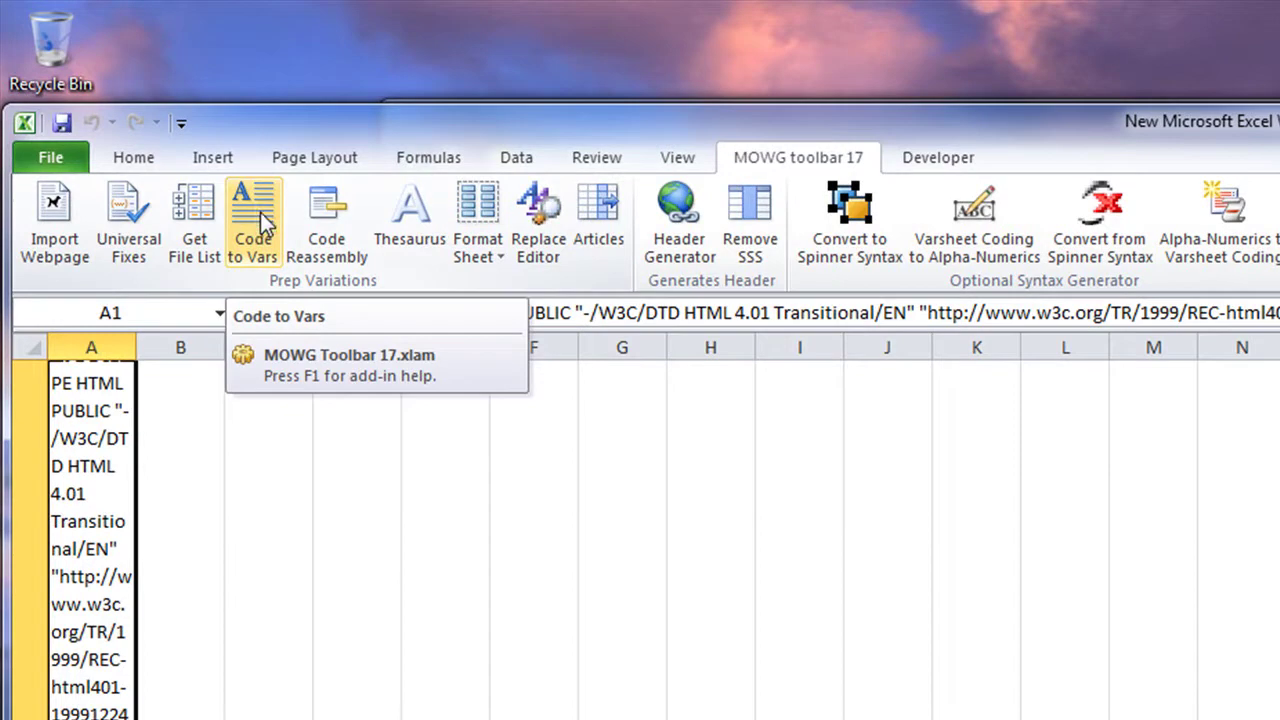
# Split the webpage code in cell A1 into separate cells across row 1 with Code to Vars
pyautogui.click(262, 222)
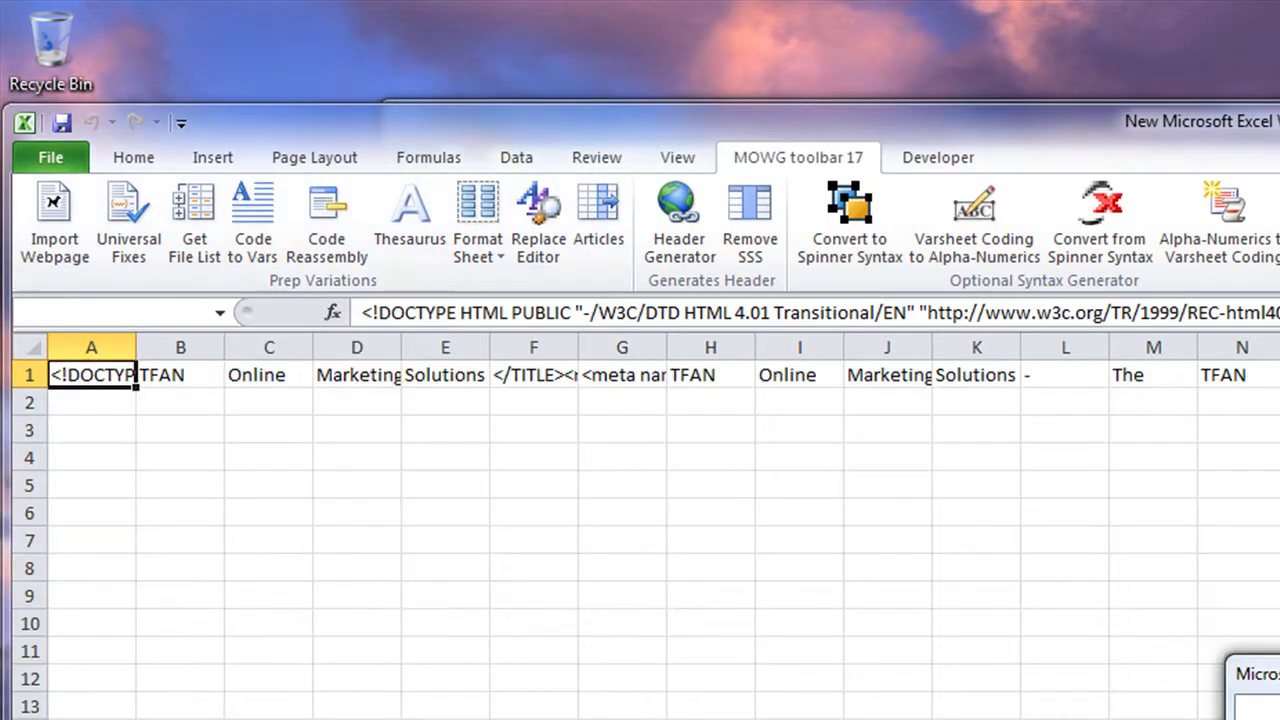
pyautogui.click(160, 402)
pyautogui.click(170, 374)
pyautogui.click(268, 375)
pyautogui.click(266, 403)
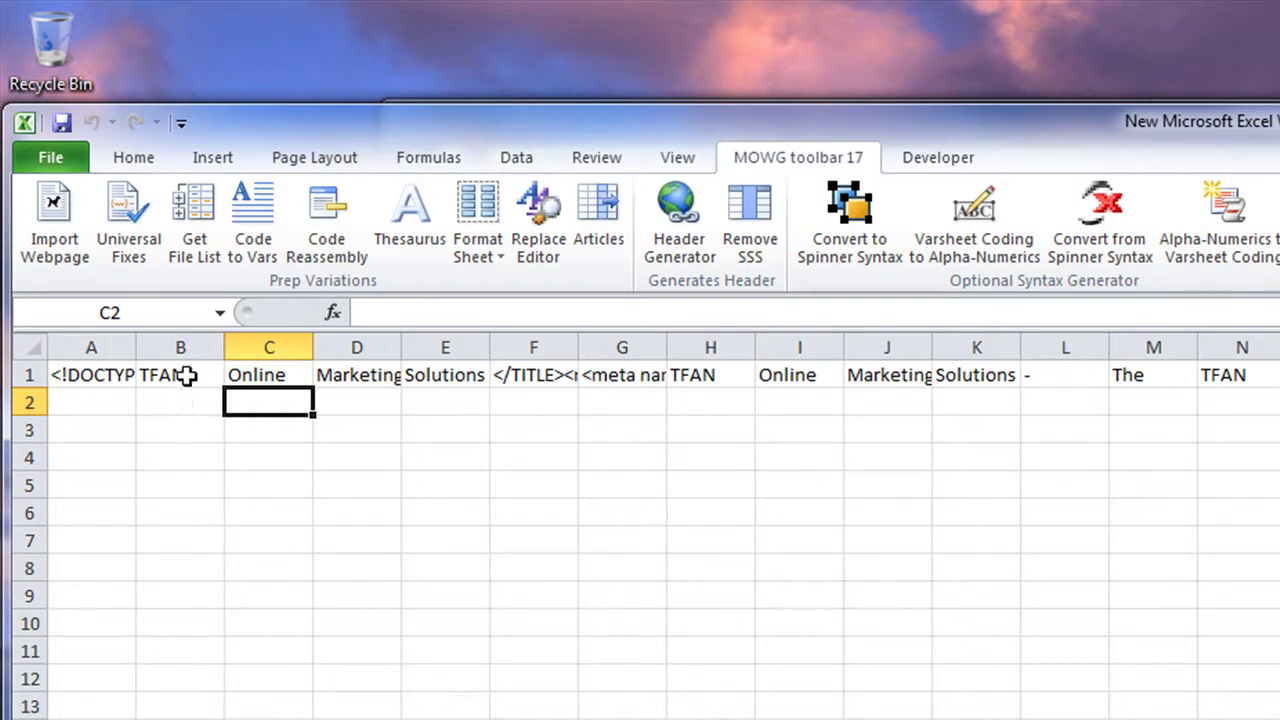
# Examine how row 1 separates the opening HTML code in A1 from the page title words in B1 to E1
pyautogui.click(184, 374)
pyautogui.click(256, 370)
pyautogui.click(380, 374)
pyautogui.click(432, 375)
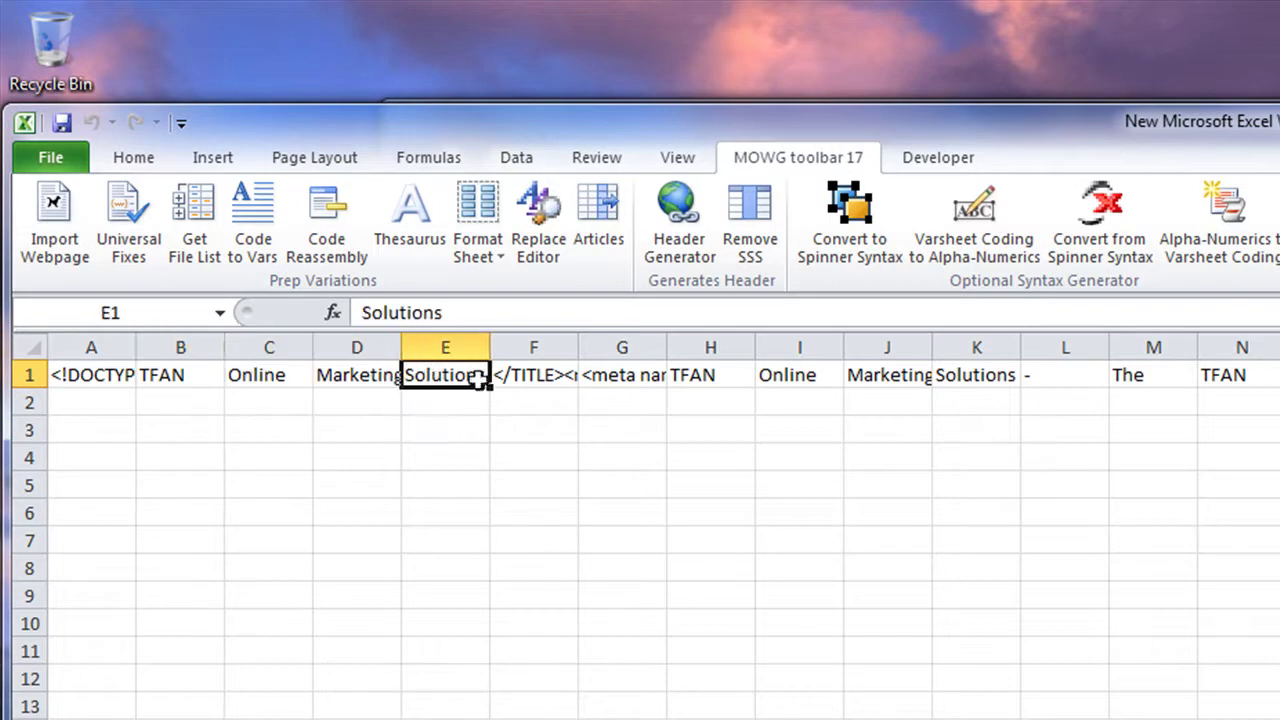
pyautogui.click(93, 375)
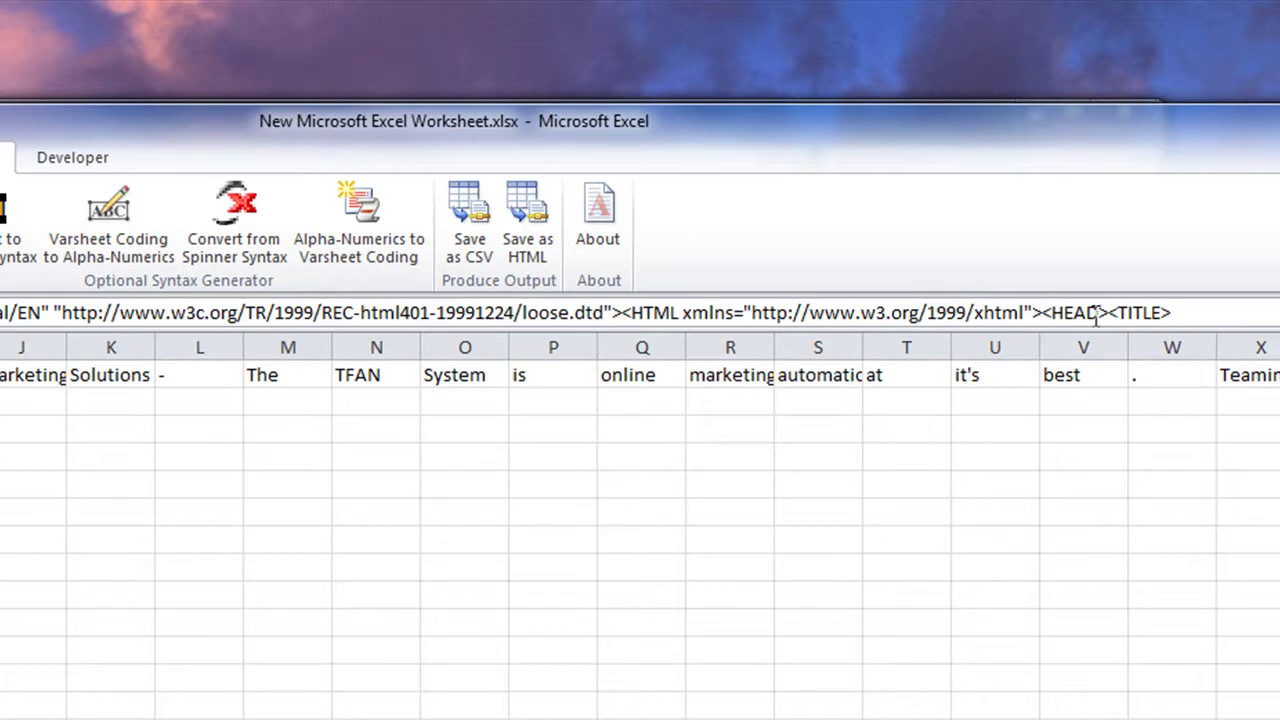
pyautogui.moveTo(1167, 315); pyautogui.dragTo(2, 318)
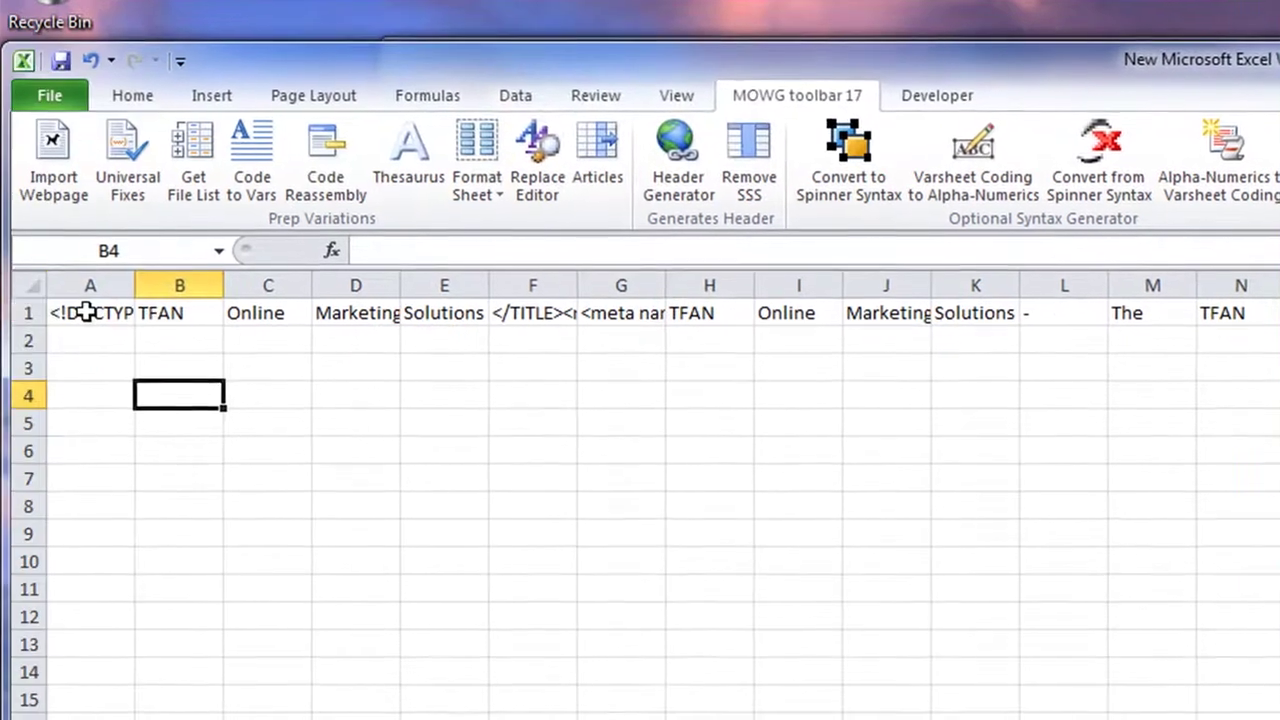
pyautogui.click(88, 313)
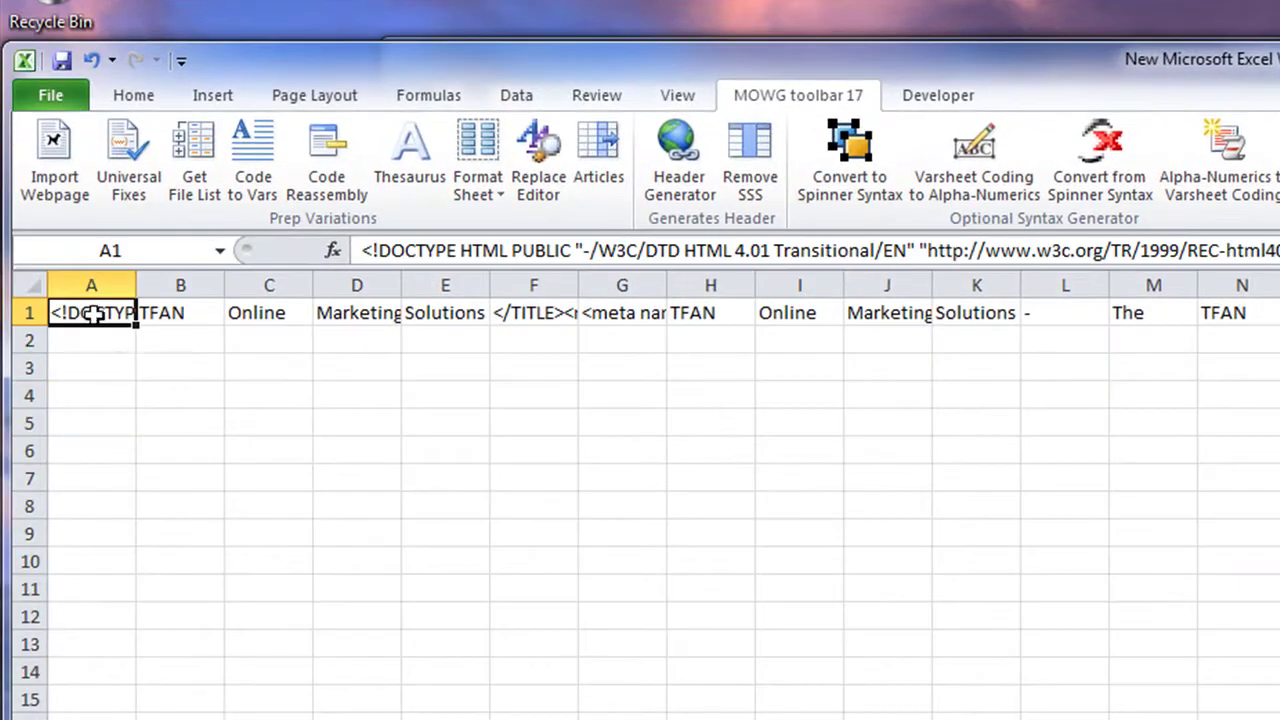
pyautogui.click(112, 364)
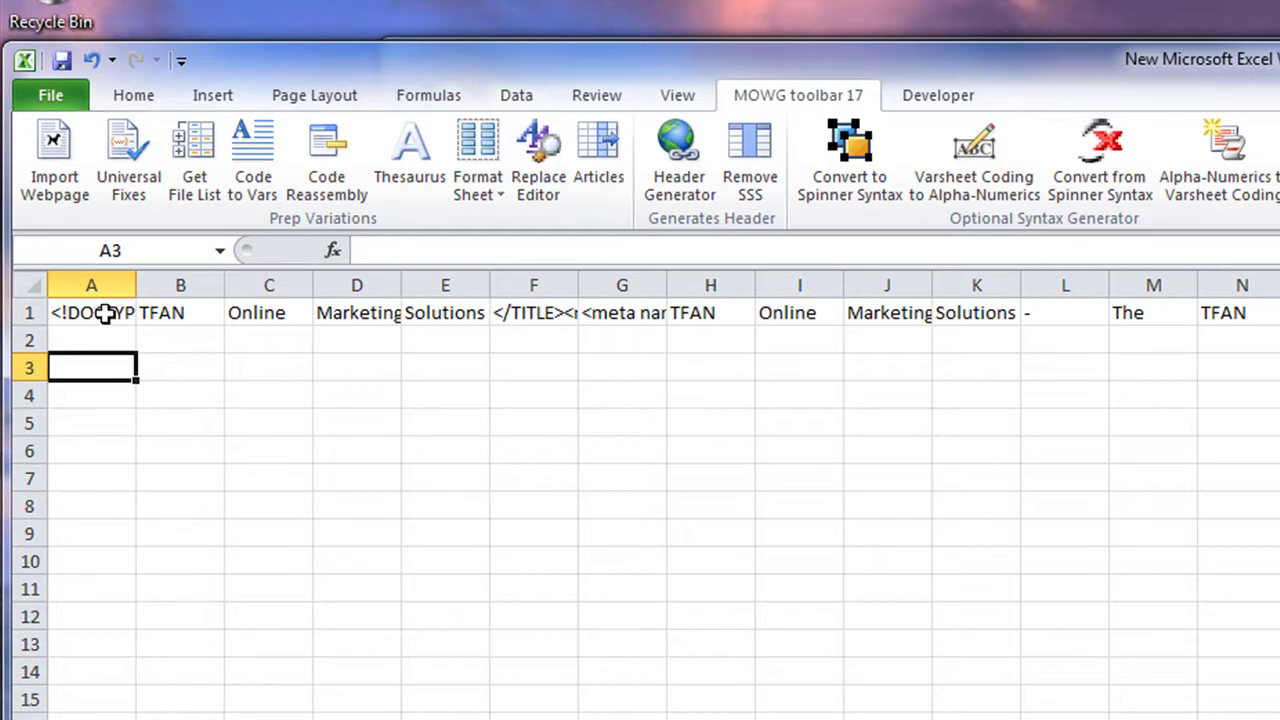
pyautogui.click(105, 313)
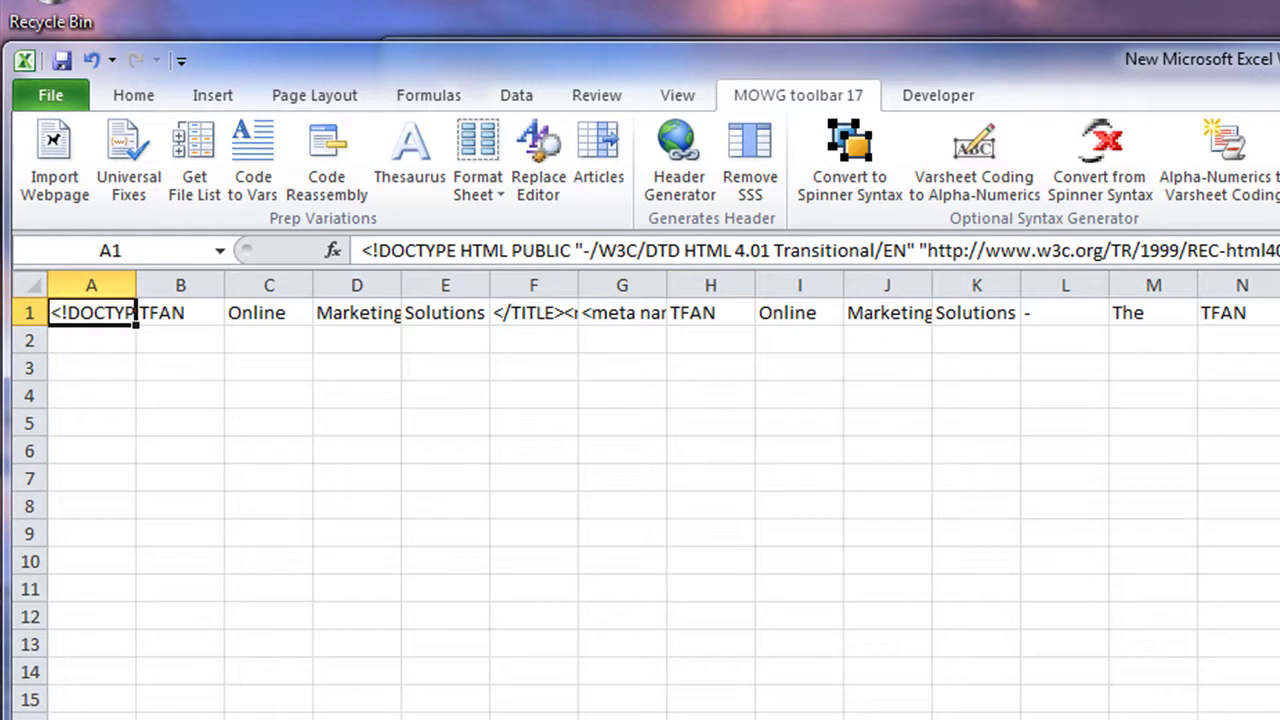
pyautogui.click(92, 340)
pyautogui.click(171, 310)
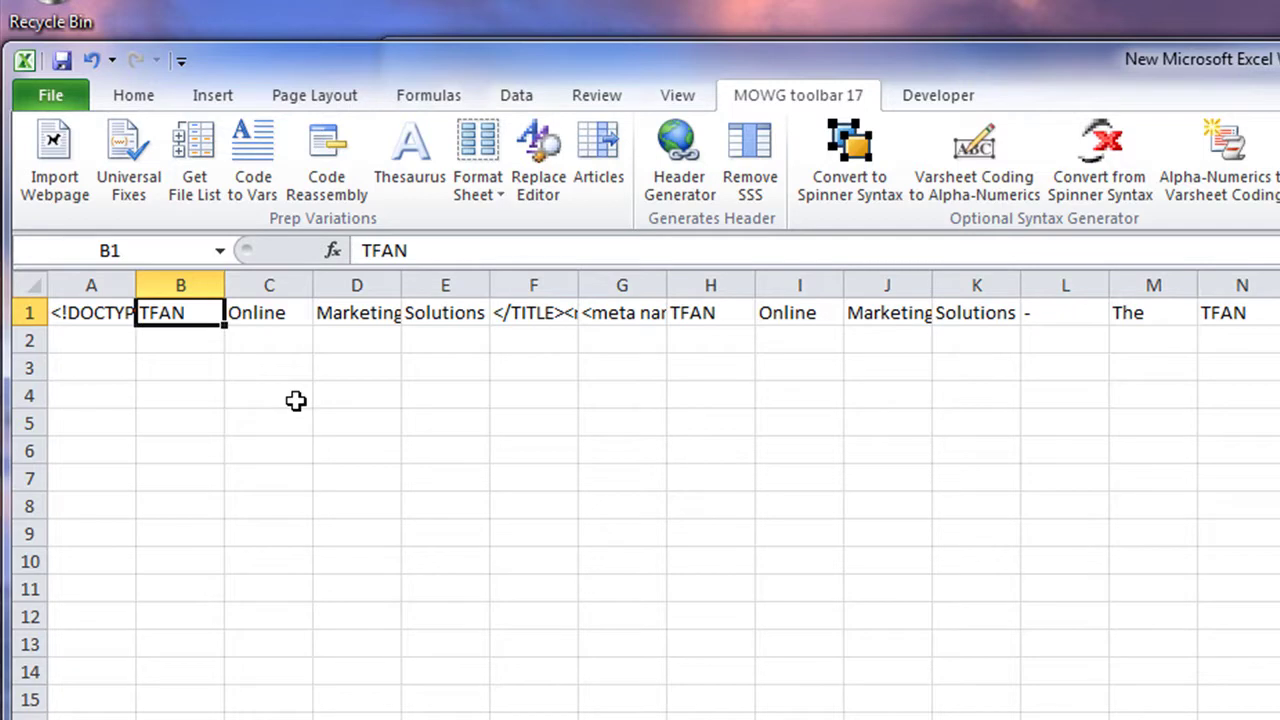
# Examine the HTML code cells F1 and G1 and the meta description words that follow them in row 1
pyautogui.moveTo(657, 57); pyautogui.dragTo(1277, 503)
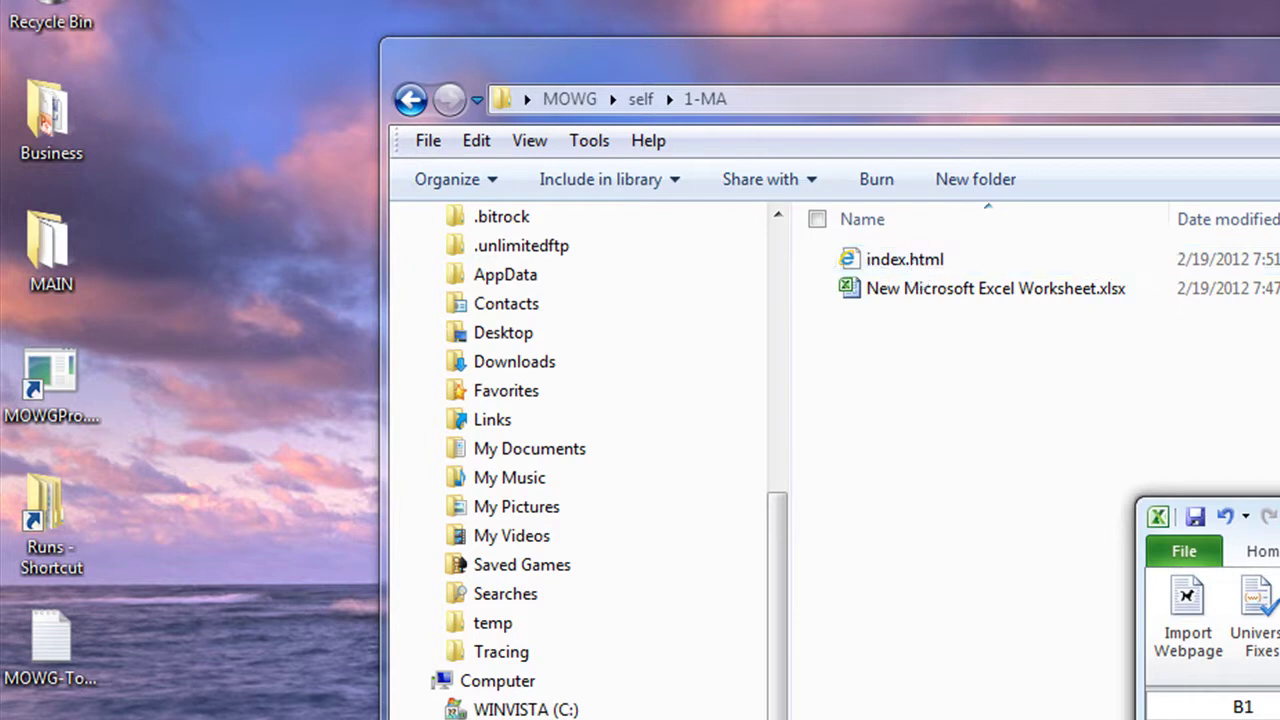
pyautogui.click(1279, 719)
pyautogui.moveTo(1279, 512); pyautogui.dragTo(1040, 117)
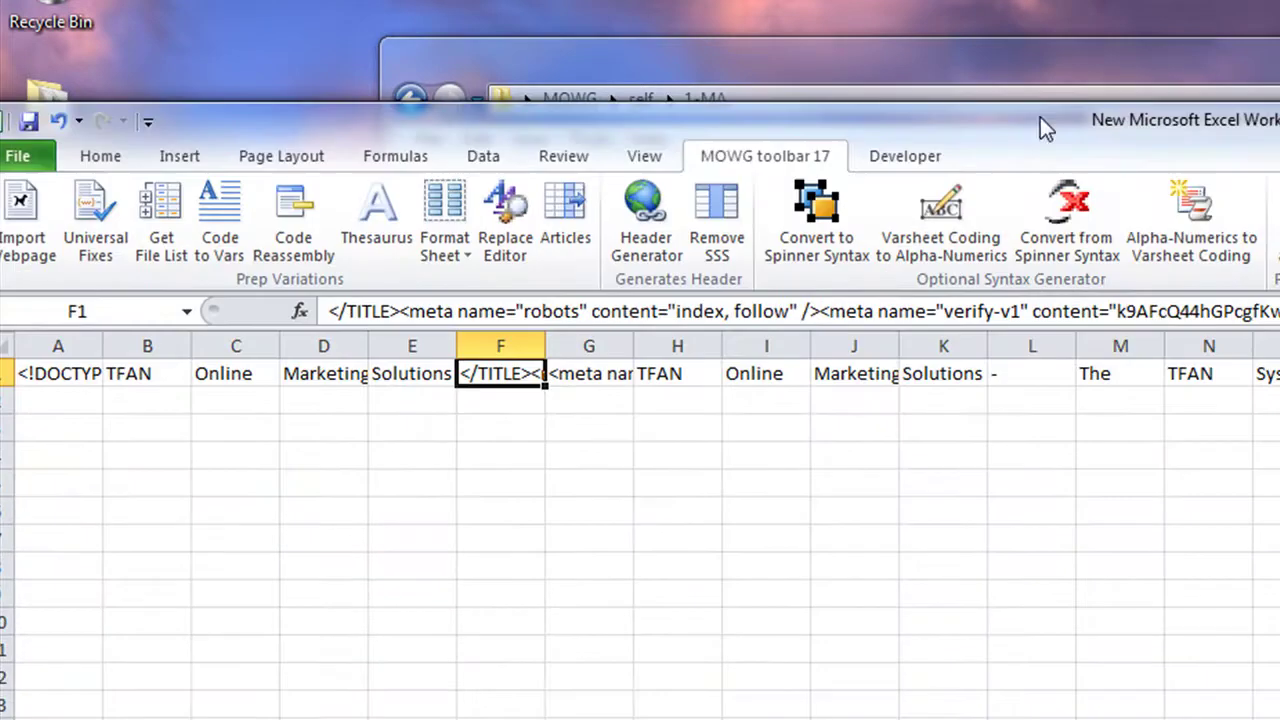
pyautogui.click(752, 378)
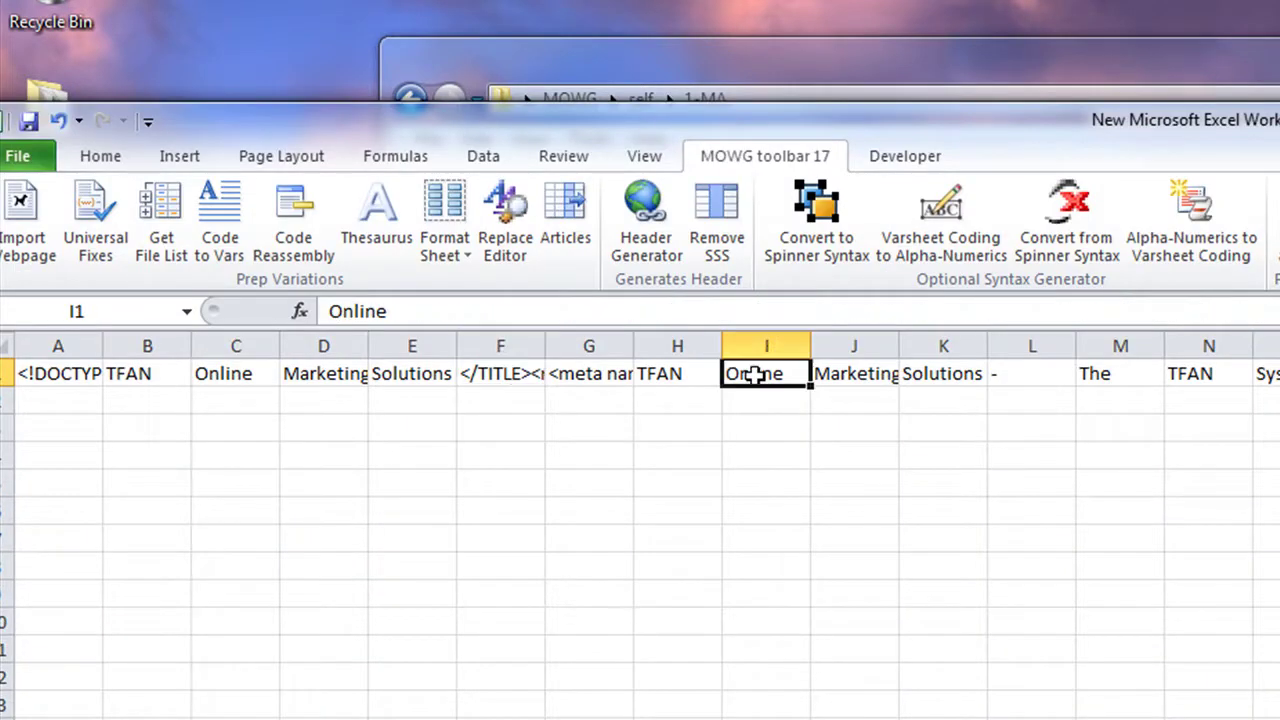
pyautogui.click(600, 402)
pyautogui.click(596, 436)
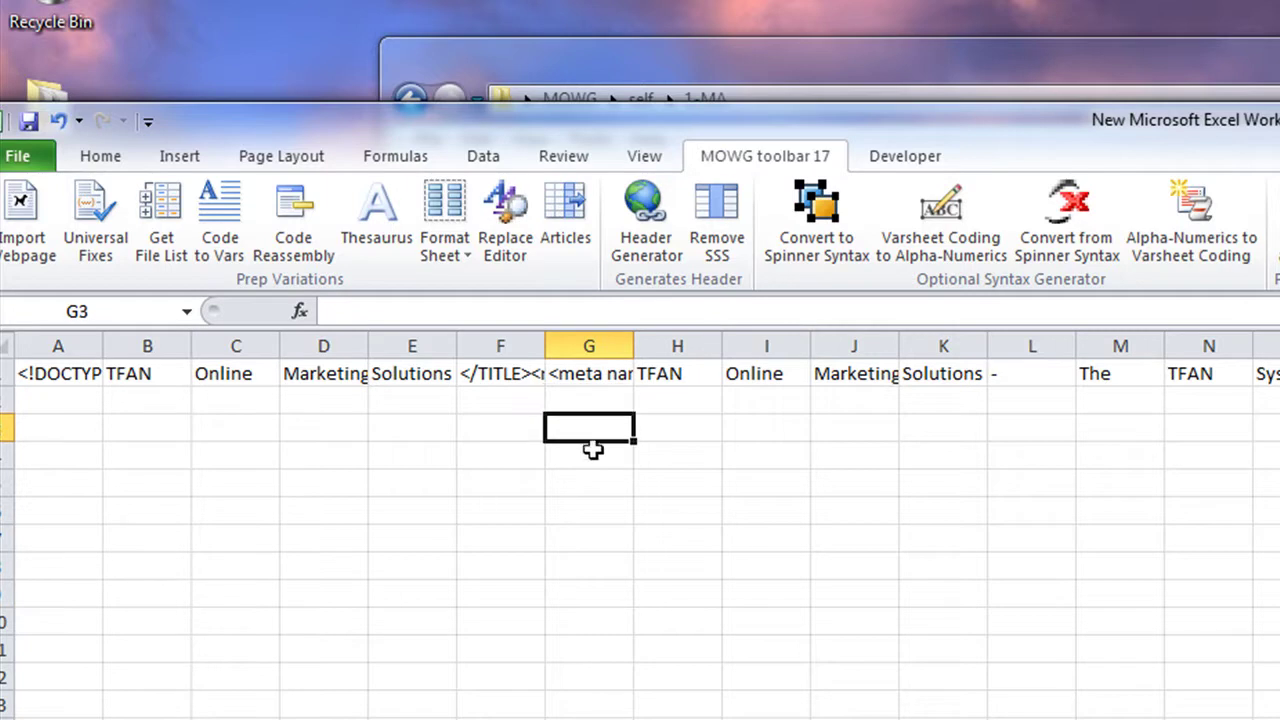
pyautogui.click(589, 455)
pyautogui.click(601, 404)
pyautogui.moveTo(597, 422); pyautogui.dragTo(594, 449)
pyautogui.click(603, 372)
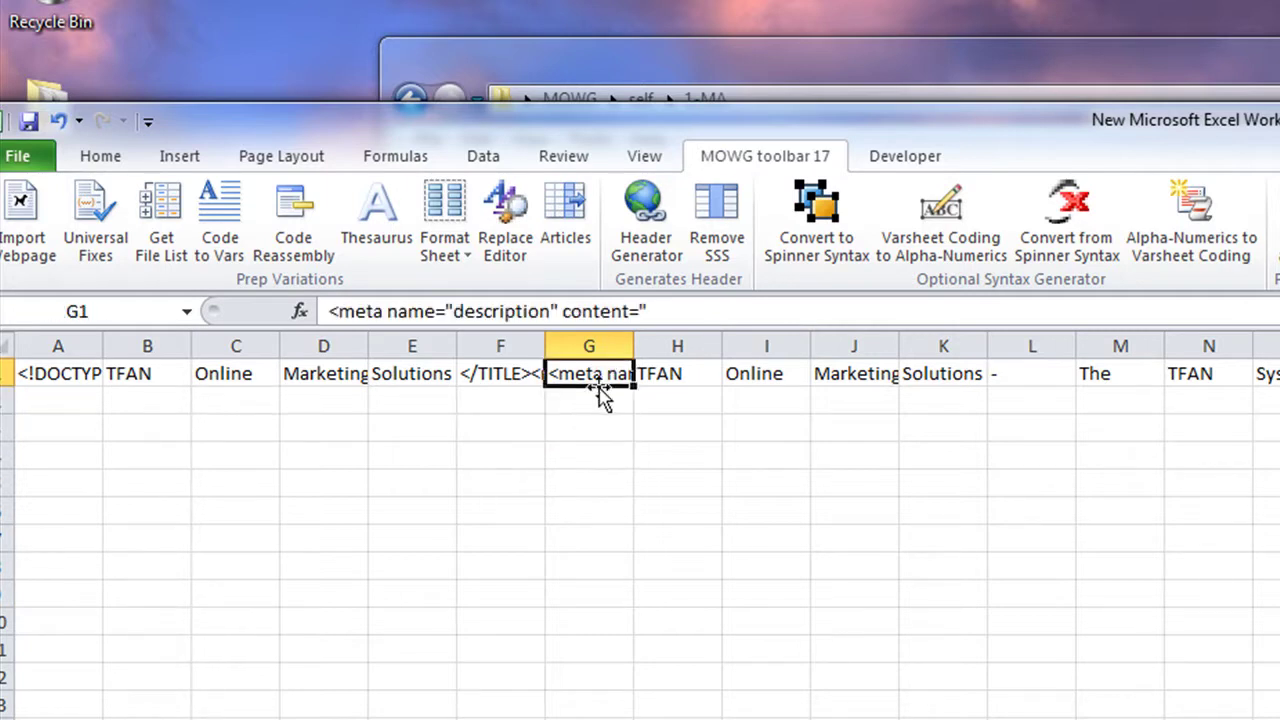
pyautogui.click(596, 398)
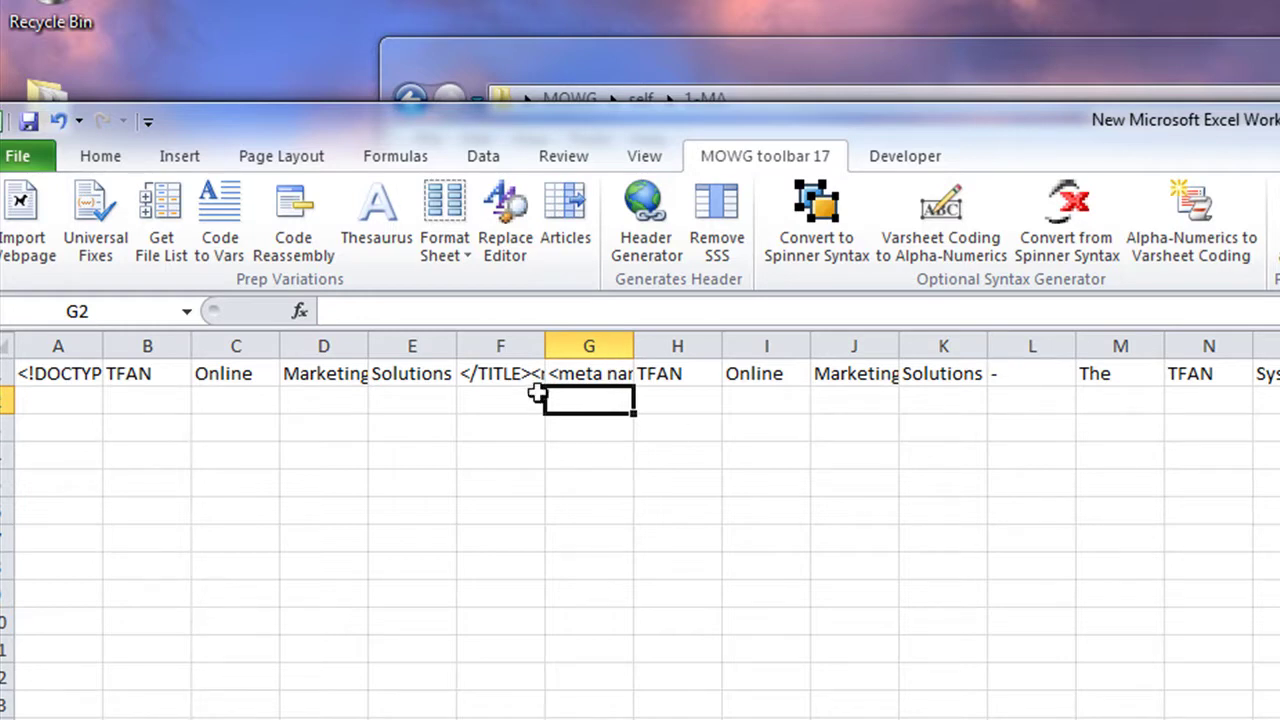
pyautogui.click(588, 377)
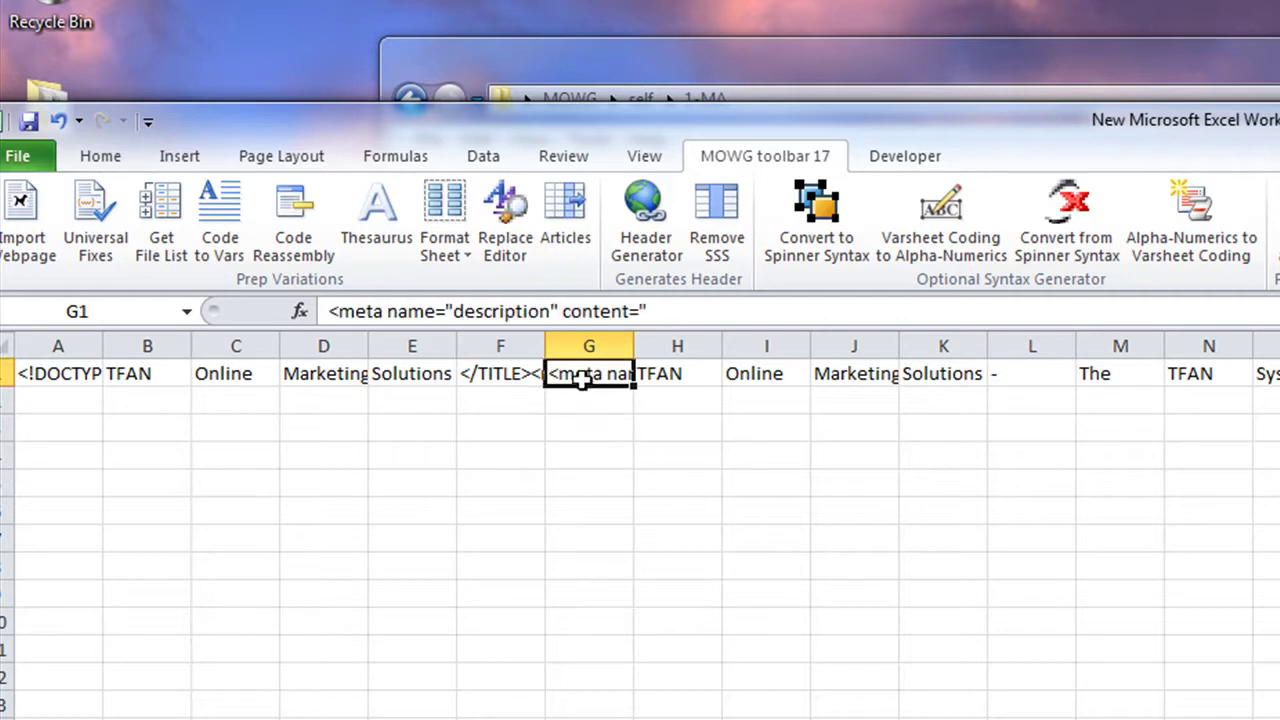
# Insert a blank column between the meta description code in column G and the word TFAN in column H
pyautogui.click(663, 345)
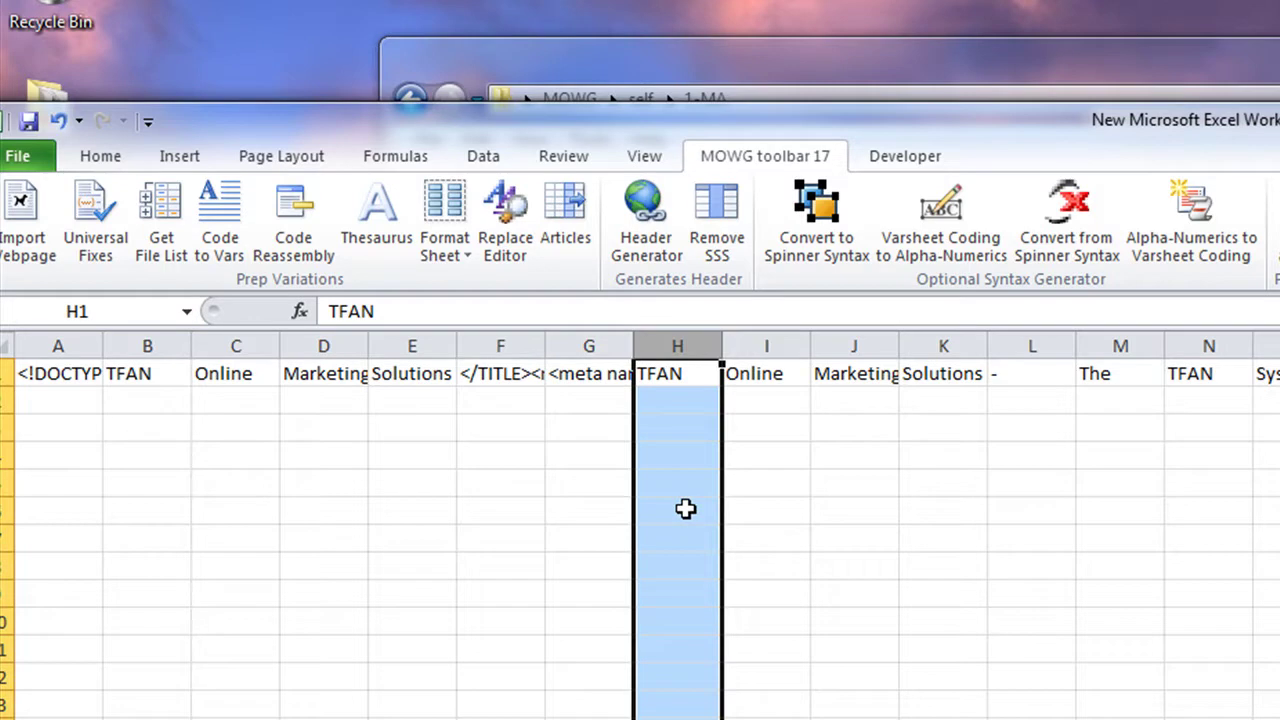
pyautogui.click(558, 458)
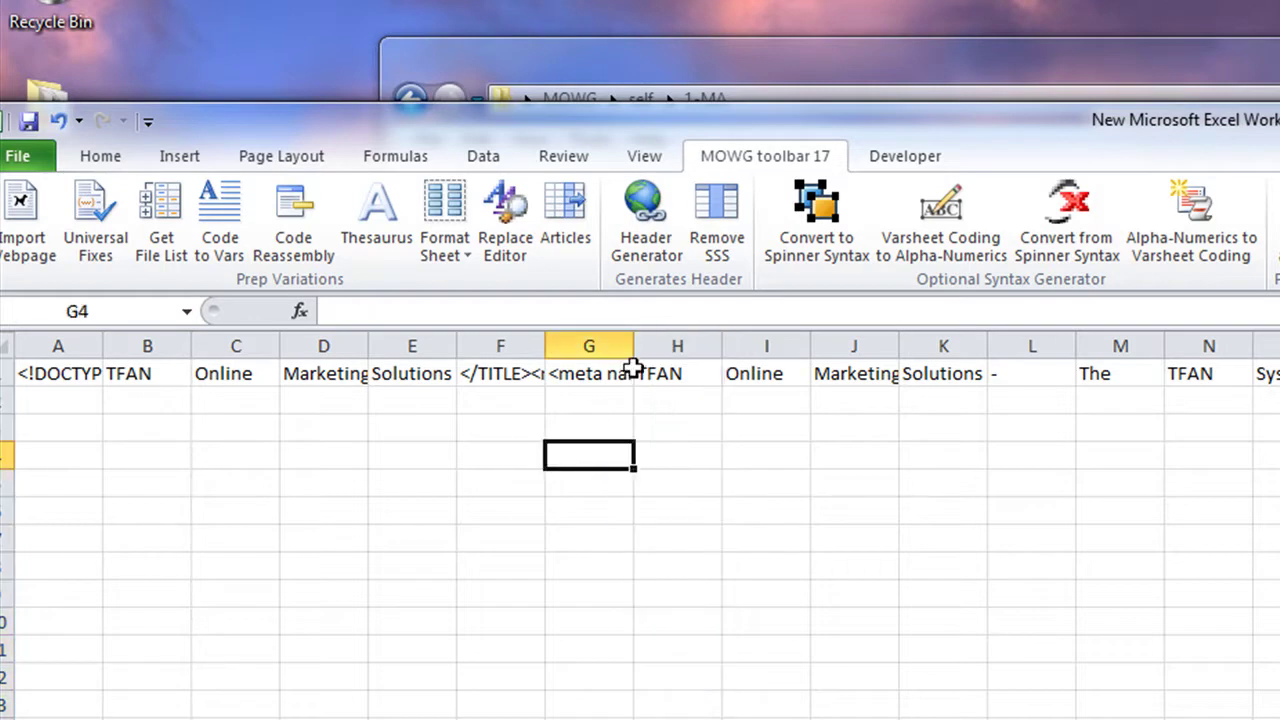
pyautogui.click(672, 343)
pyautogui.rightClick(682, 498)
pyautogui.click(788, 677)
pyautogui.click(680, 378)
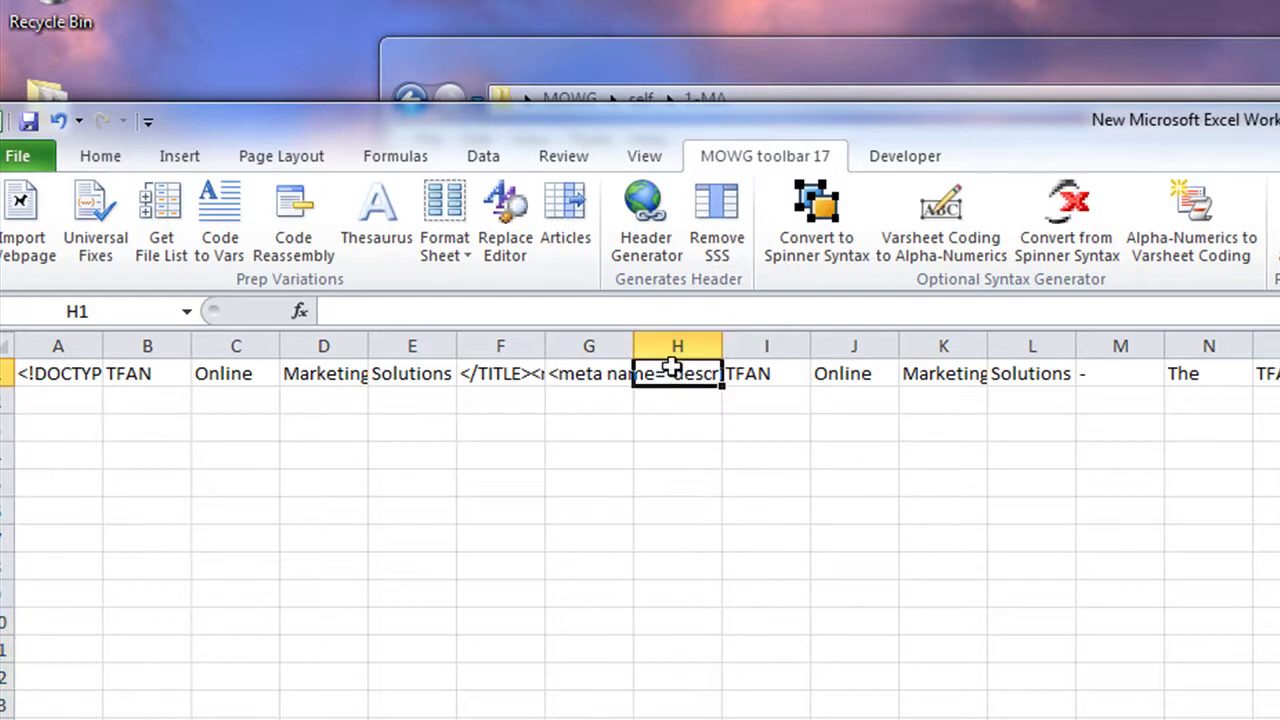
pyautogui.click(590, 374)
pyautogui.click(700, 376)
pyautogui.moveTo(693, 395); pyautogui.dragTo(691, 571)
# Delete the blank column H between the meta description code and its first word
pyautogui.click(567, 463)
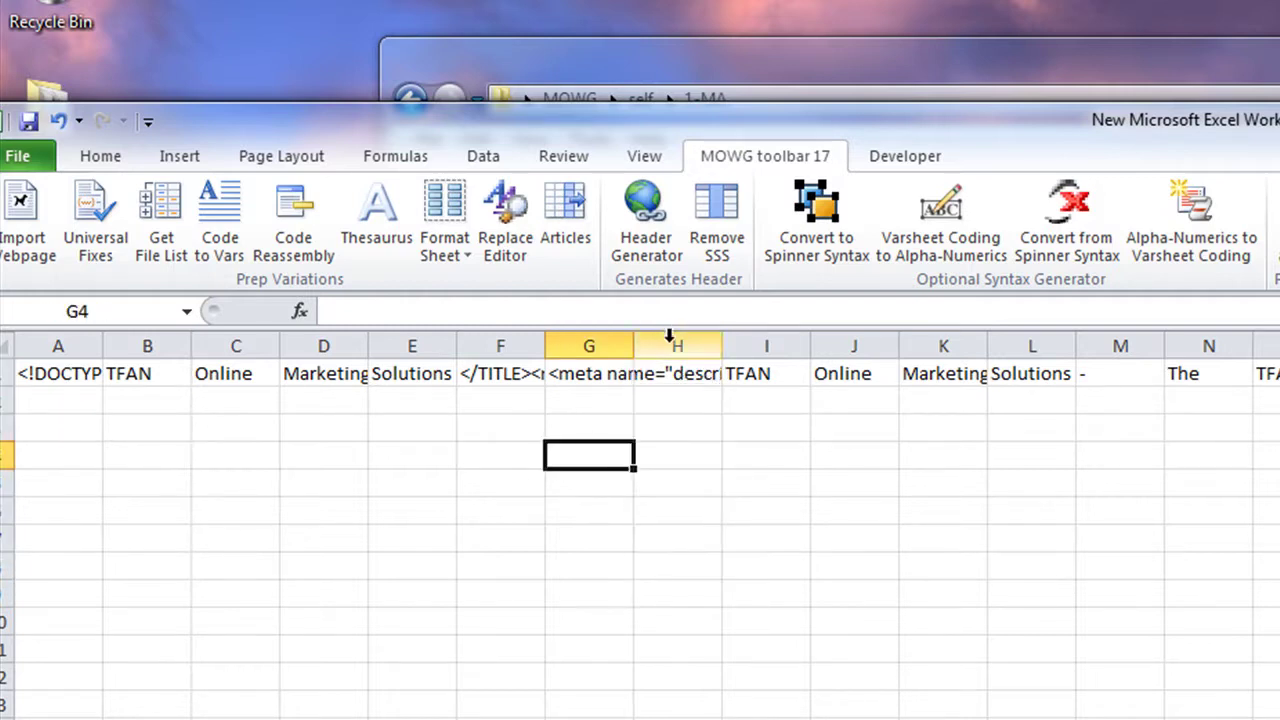
pyautogui.click(670, 340)
pyautogui.rightClick(690, 512)
pyautogui.click(766, 704)
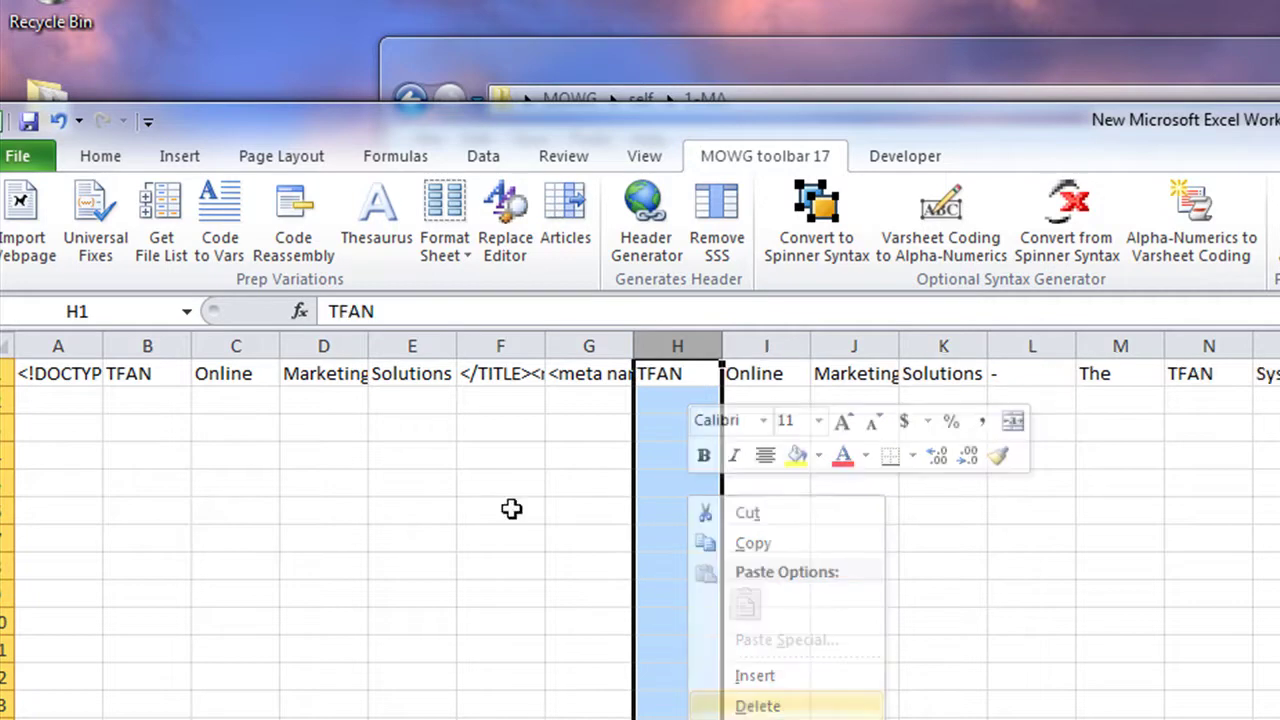
pyautogui.click(520, 496)
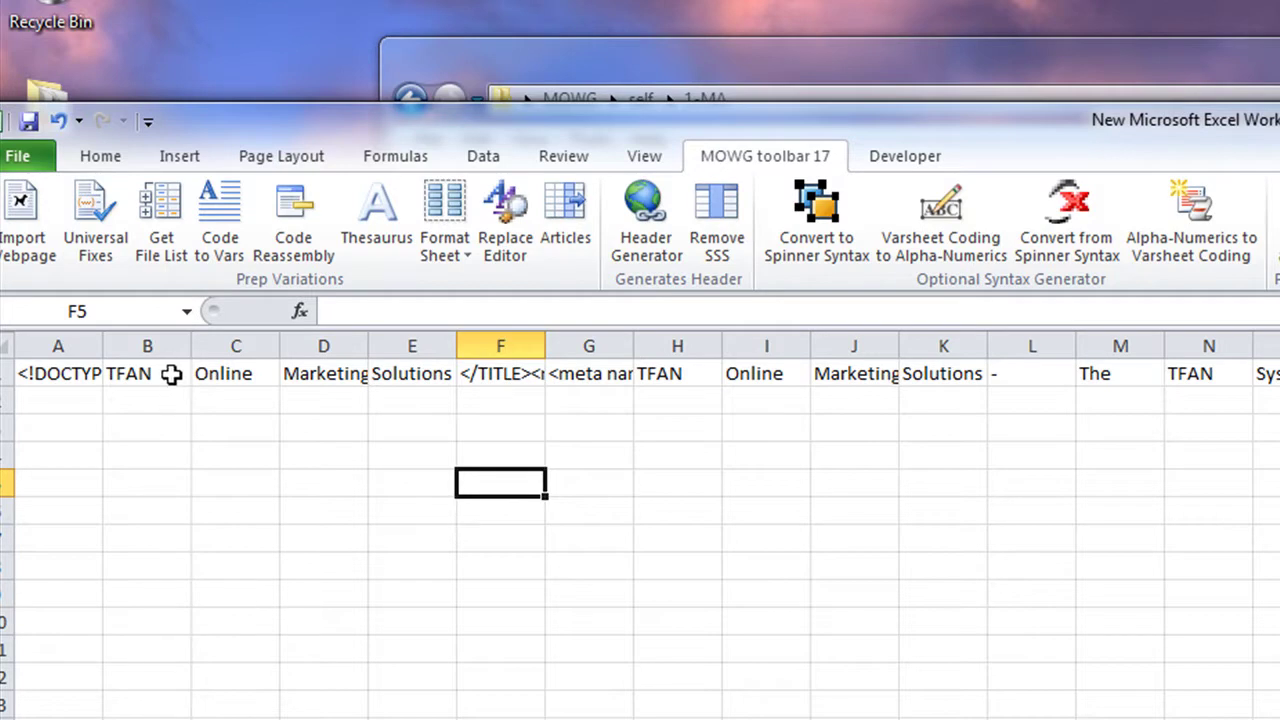
# Review the title words in B1 to E1 and switch to an empty worksheet
pyautogui.moveTo(163, 374); pyautogui.dragTo(405, 360)
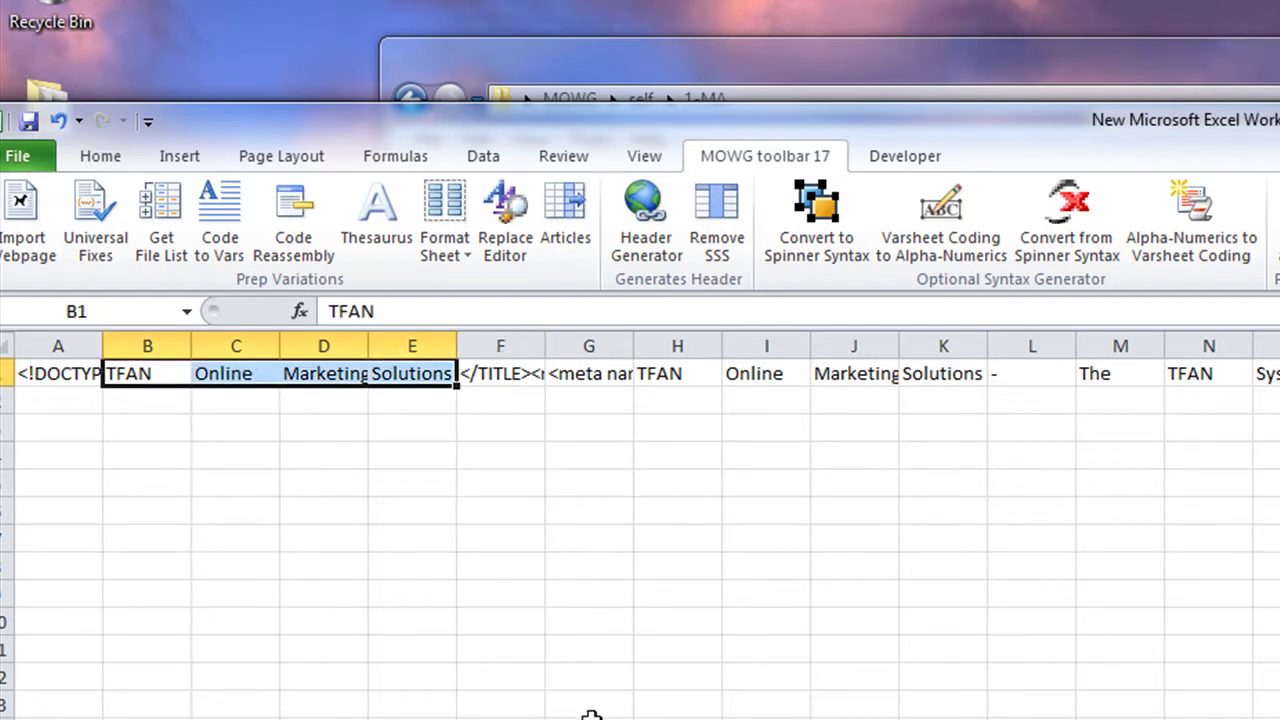
pyautogui.click(538, 485)
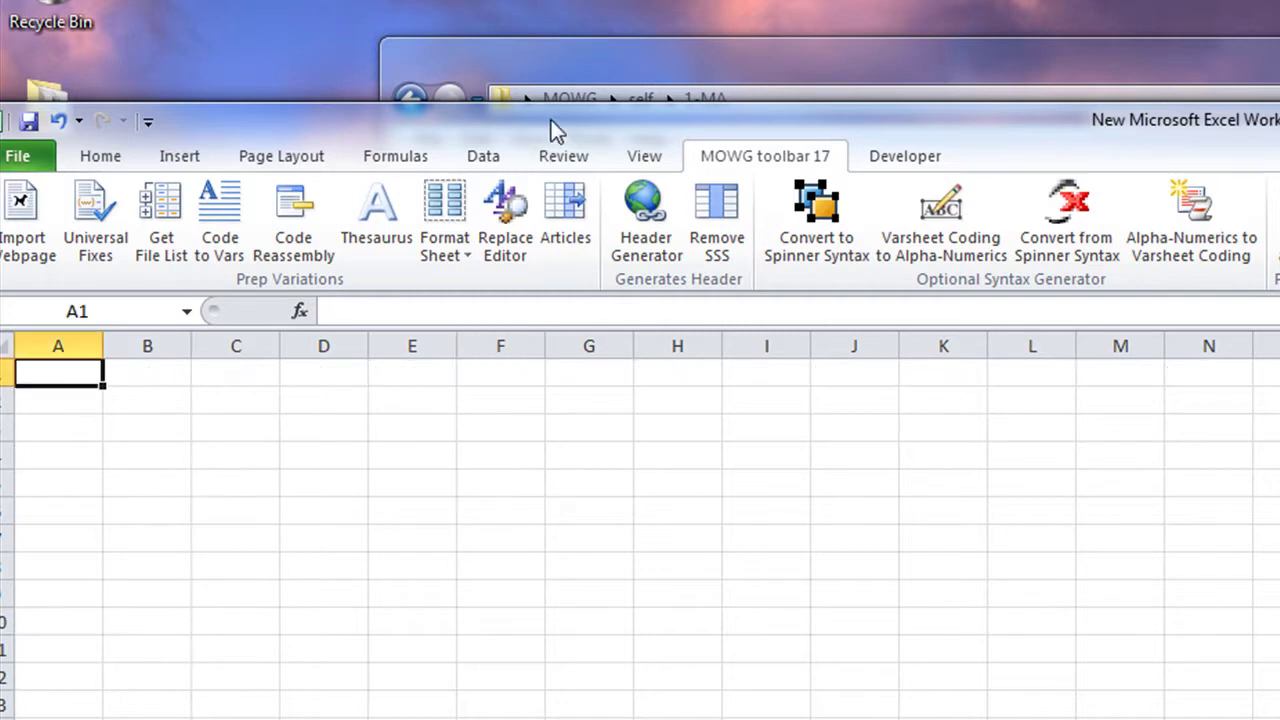
pyautogui.doubleClick(551, 120)
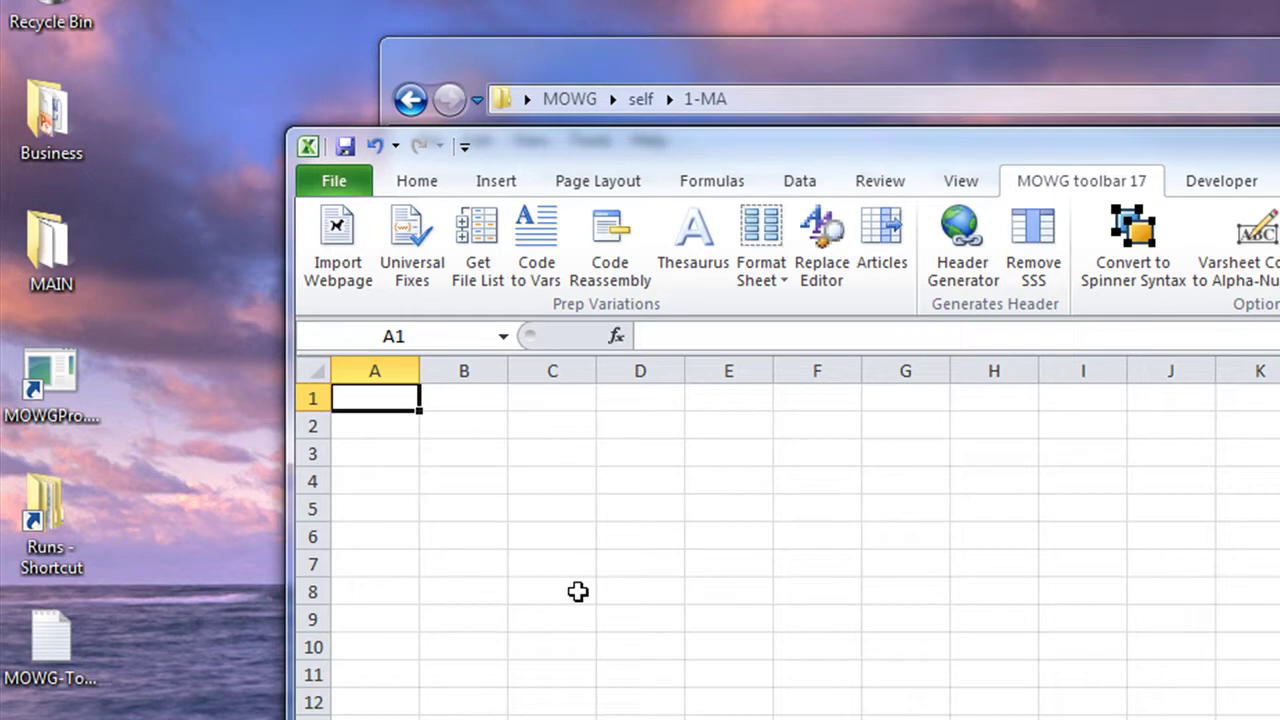
# Enter "The quick brown fox jumped over the lazy dog ." across A1 to J1, one word per cell with the period in J1
pyautogui.write('The')
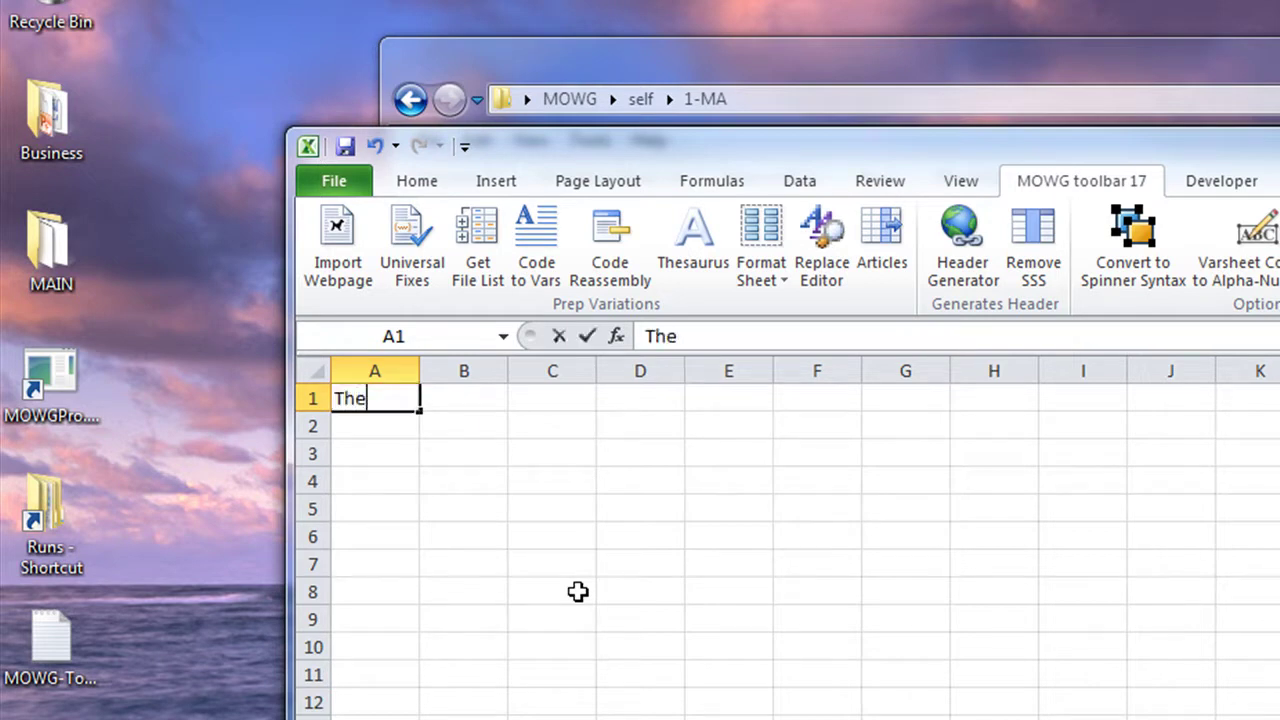
pyautogui.press('Tab')
pyautogui.write('quick')
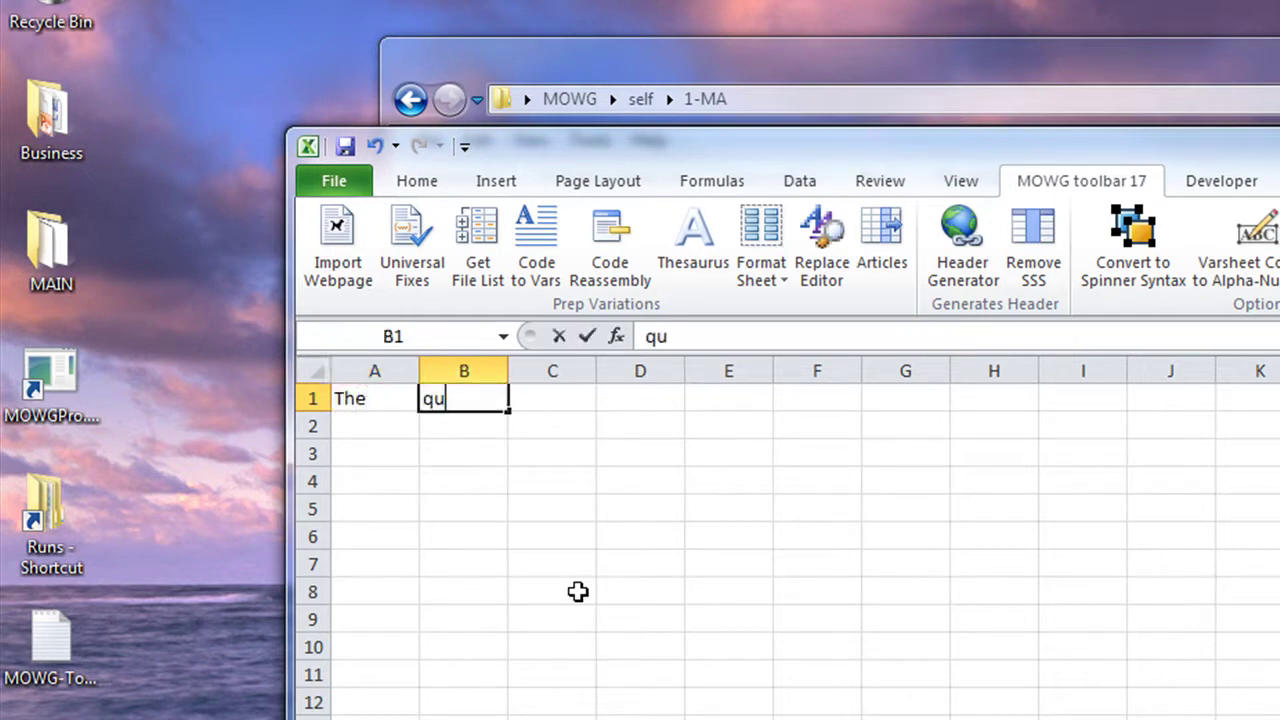
pyautogui.press('Tab')
pyautogui.write('brown')
pyautogui.press('Tab')
pyautogui.write('fox')
pyautogui.press('Tab')
pyautogui.write('jumped')
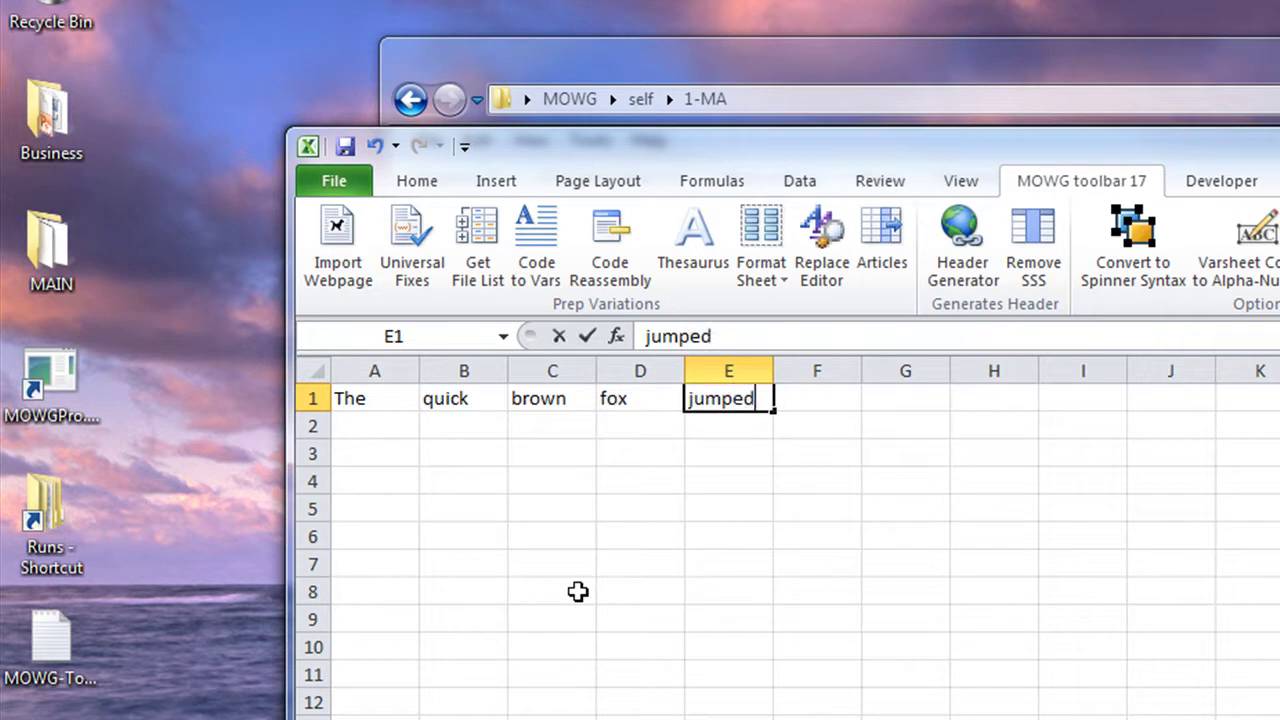
pyautogui.press('Tab')
pyautogui.write('over')
pyautogui.press('Tab')
pyautogui.write('the')
pyautogui.press('Tab')
pyautogui.write('lazy')
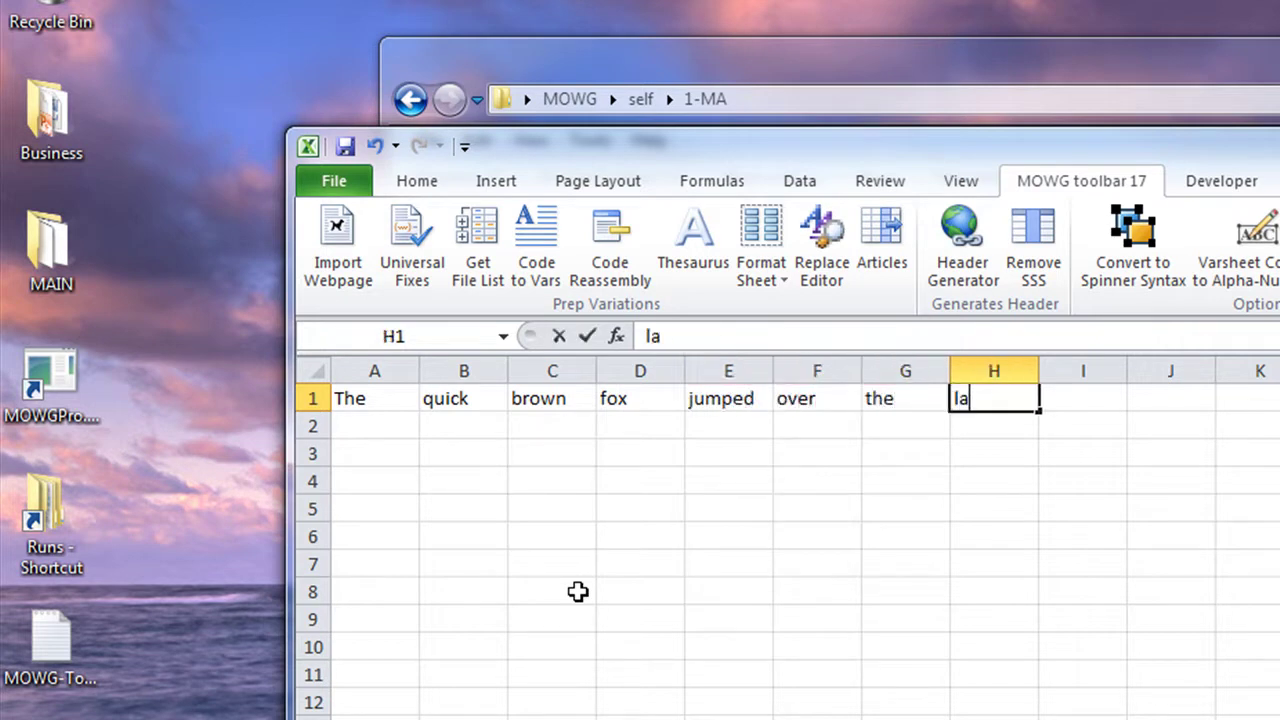
pyautogui.press('Tab')
pyautogui.write('dog')
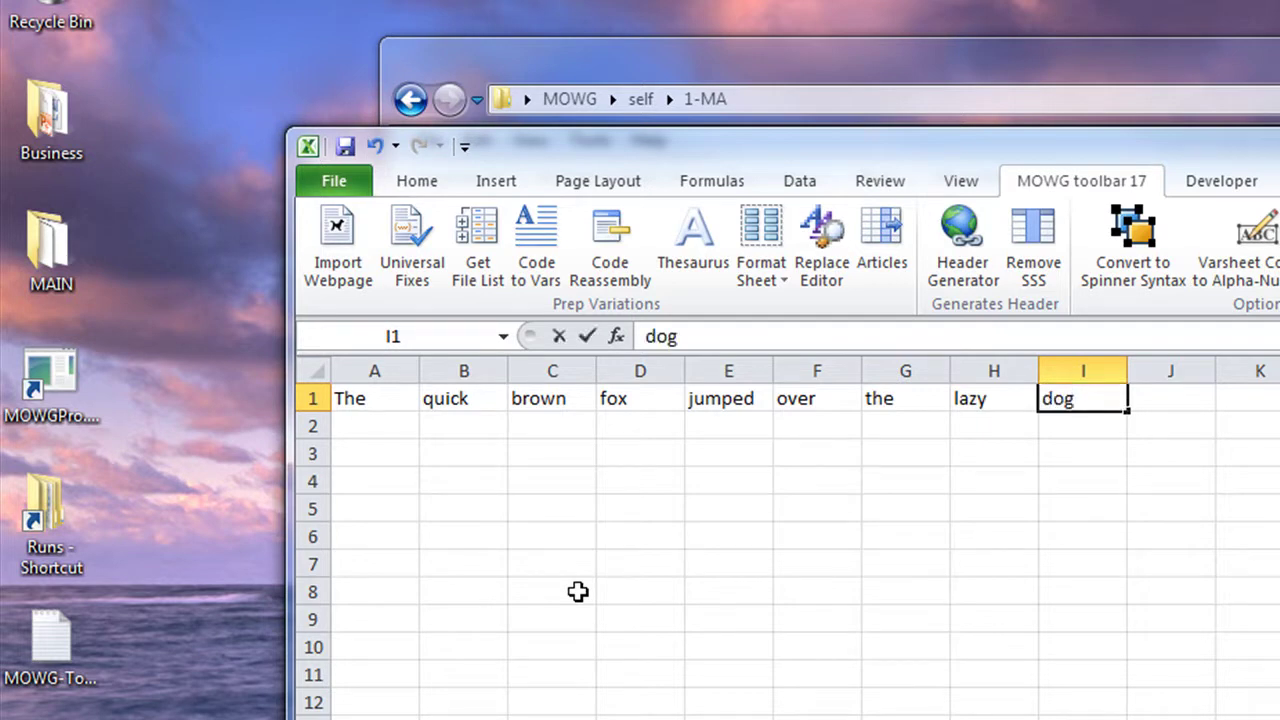
pyautogui.press('Tab')
pyautogui.write('.')
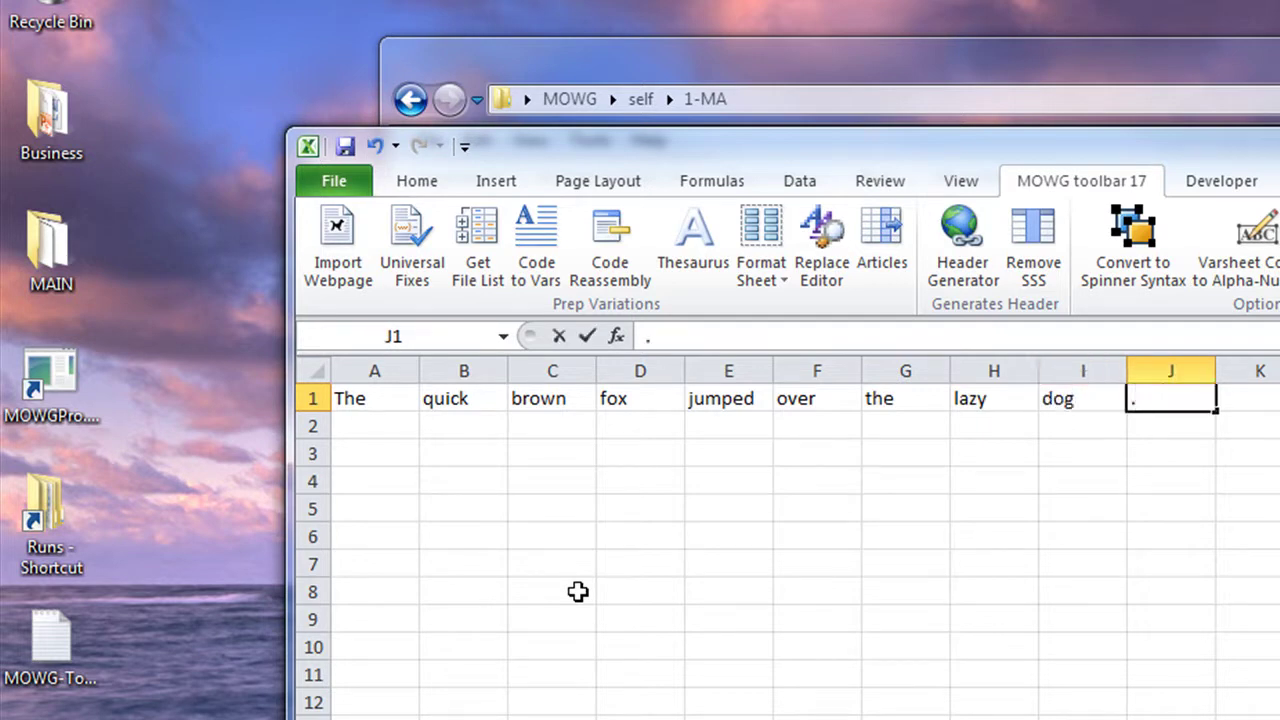
pyautogui.click(1226, 645)
# Examine the sample sentence's cell layout, including the columns of The, the and dog and the separate period cell
pyautogui.click(1072, 402)
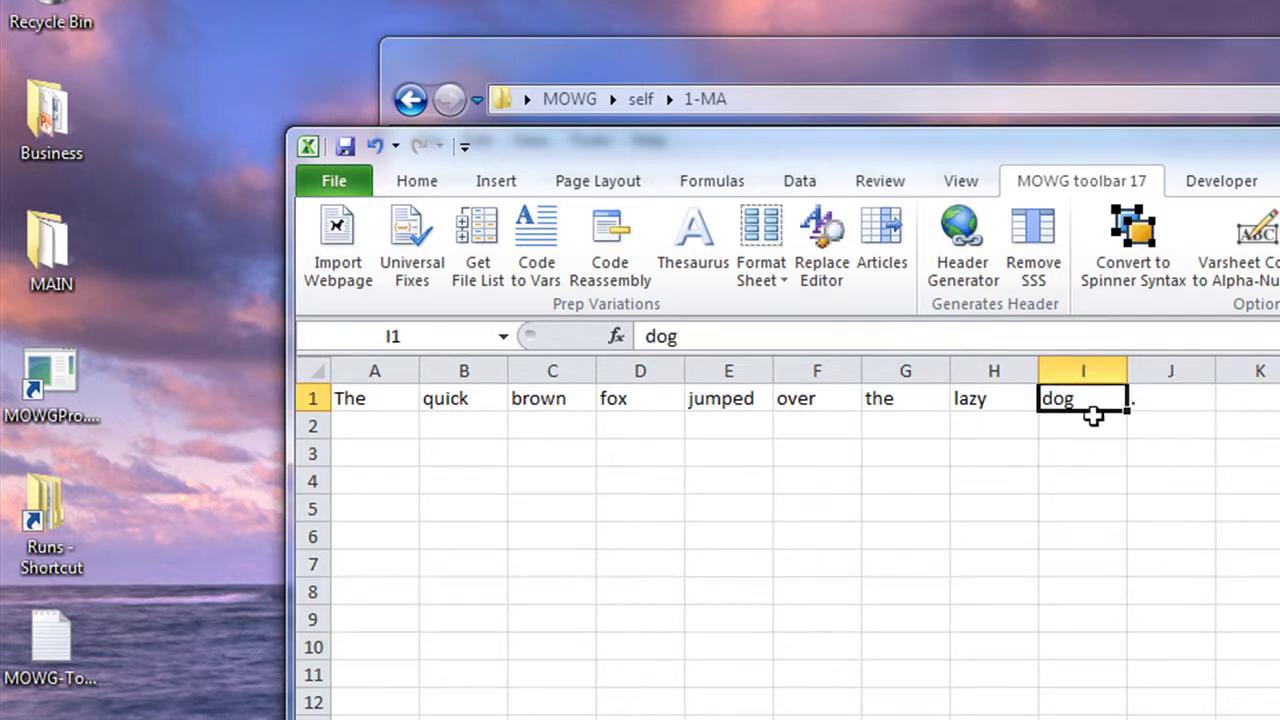
pyautogui.click(1080, 420)
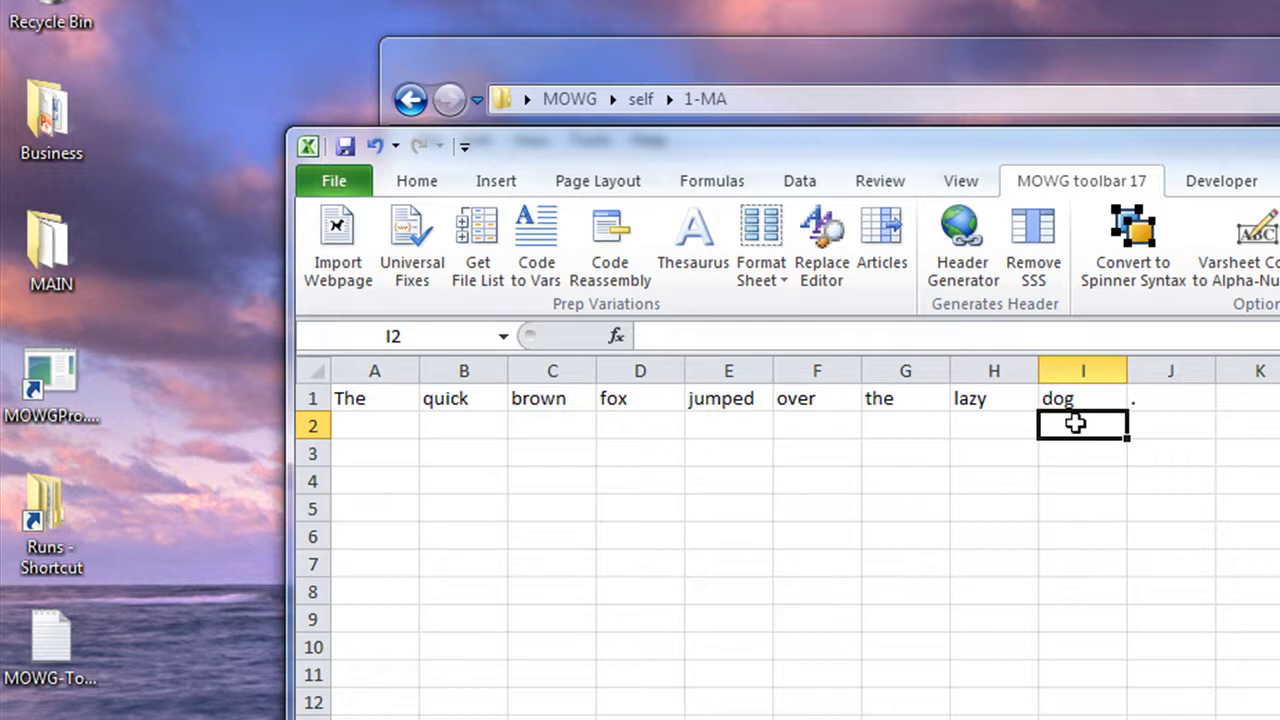
pyautogui.click(1063, 455)
pyautogui.click(1063, 482)
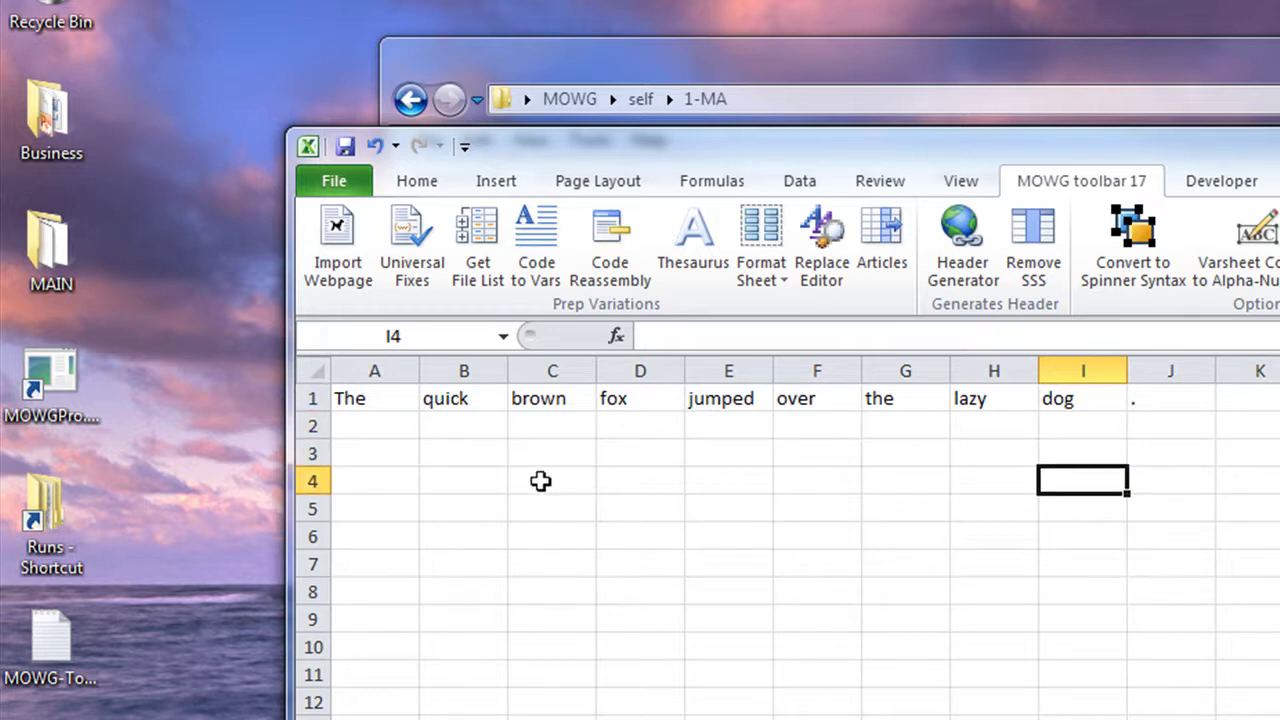
pyautogui.moveTo(390, 400); pyautogui.dragTo(1145, 392)
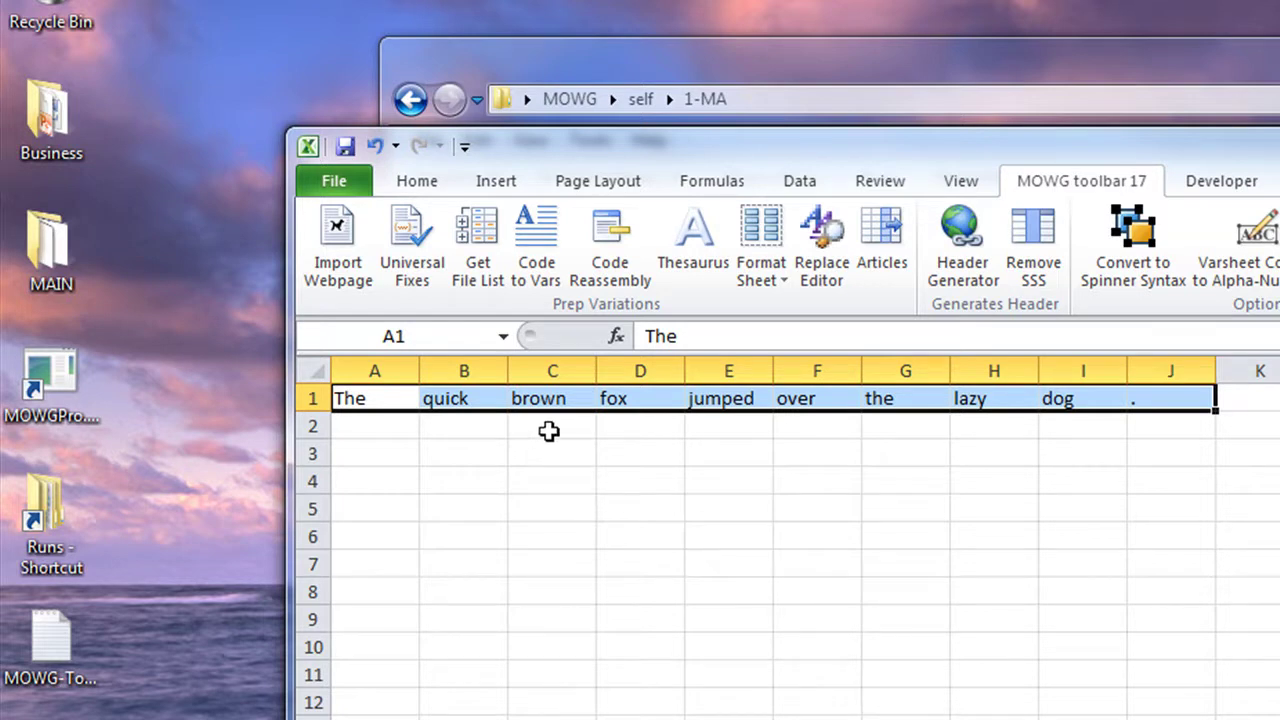
pyautogui.click(375, 369)
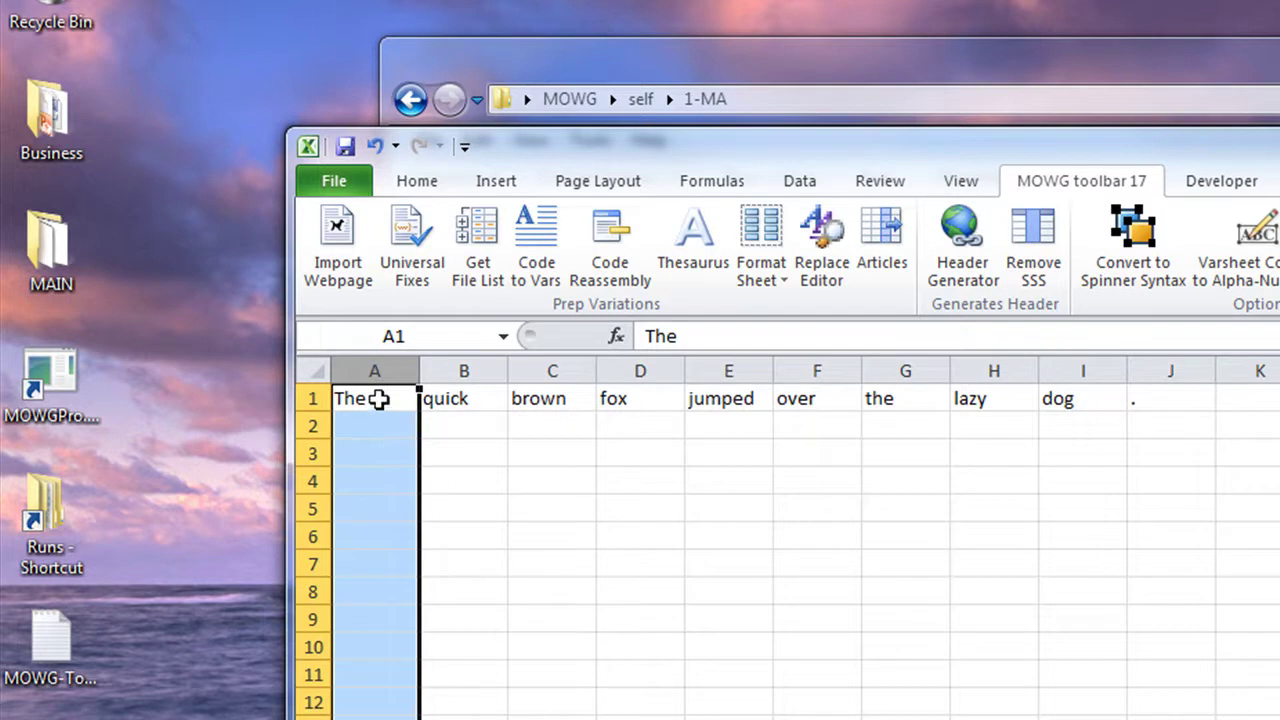
pyautogui.click(894, 369)
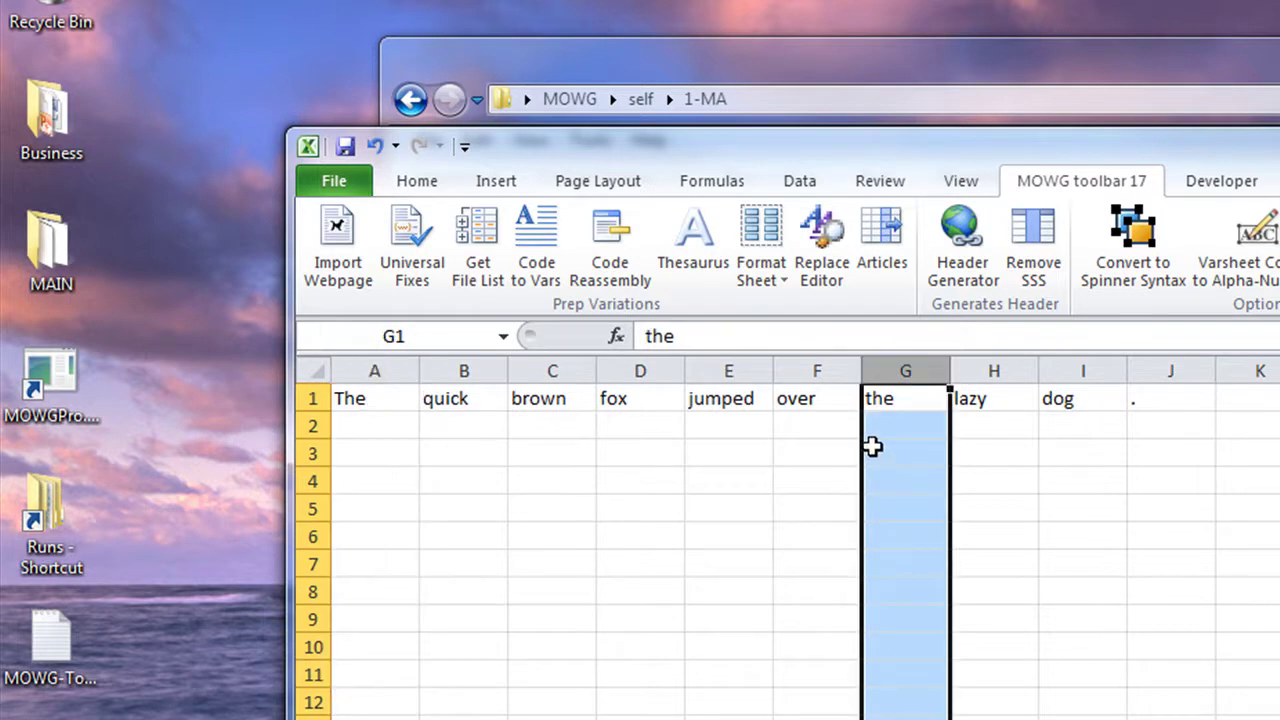
pyautogui.click(1194, 402)
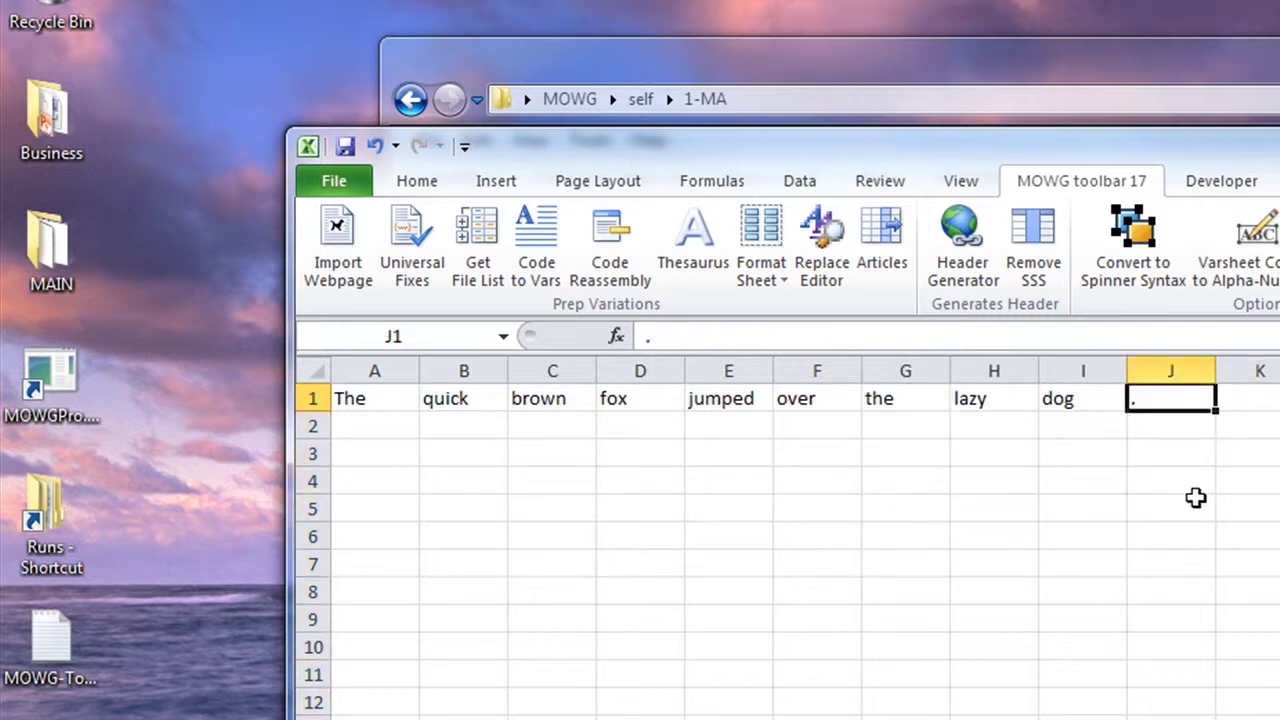
pyautogui.click(1096, 490)
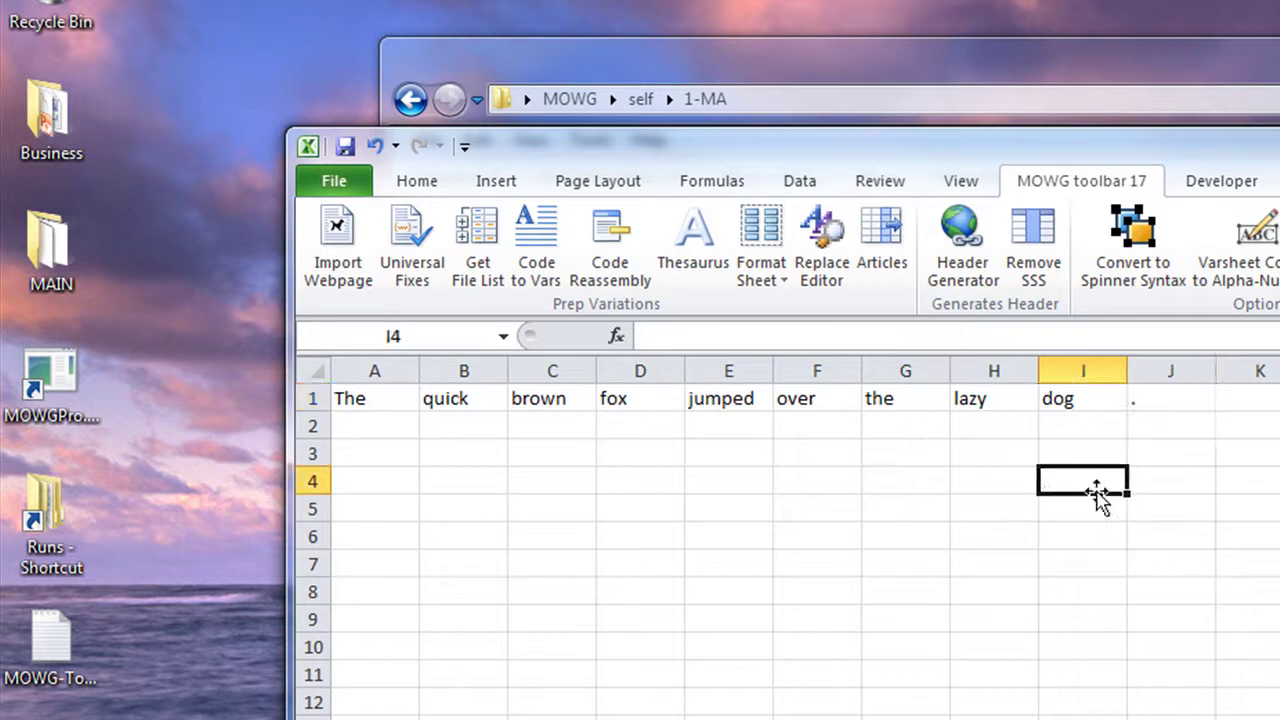
# Go through the individual words of the sample sentence in B1 to I1 as places for variations
pyautogui.click(456, 398)
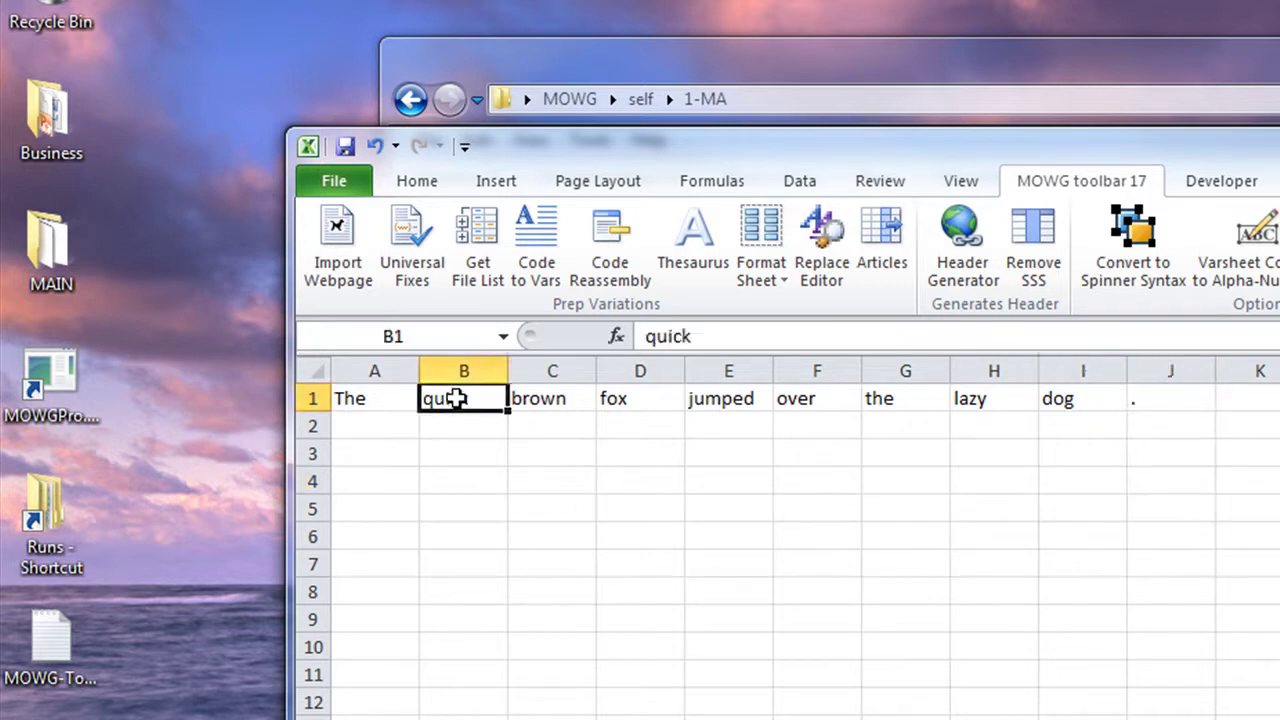
pyautogui.click(551, 400)
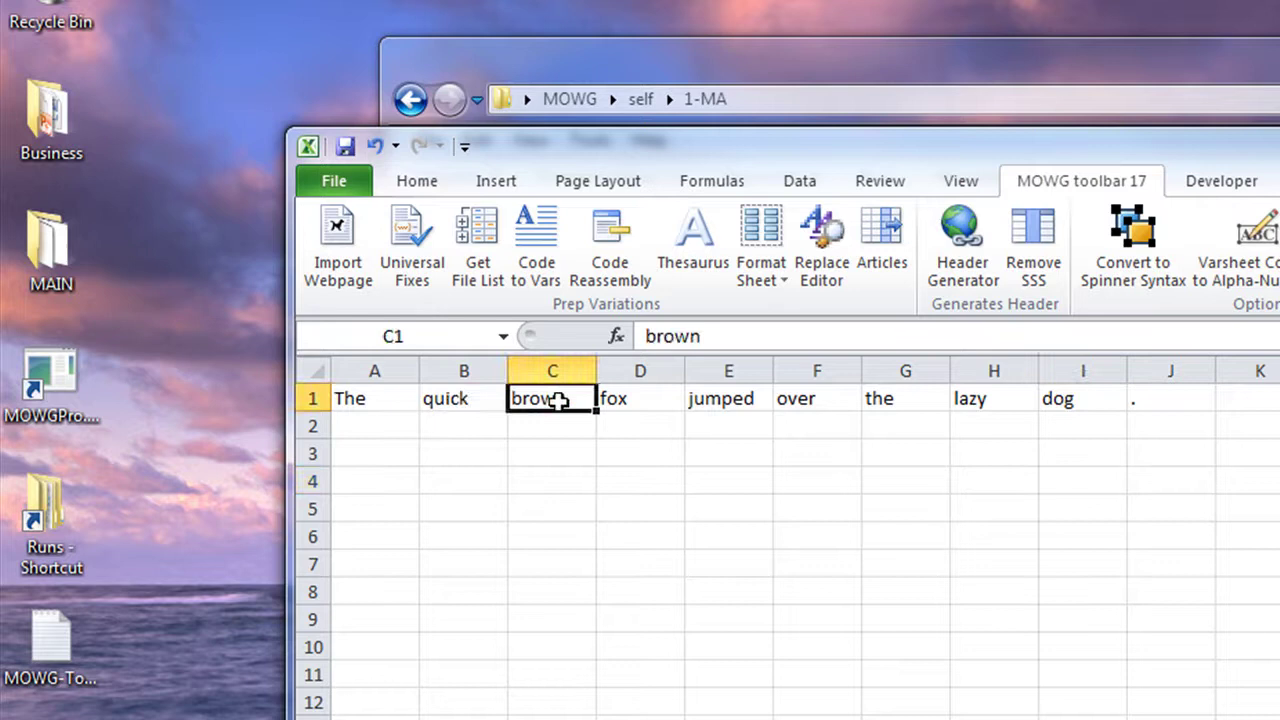
pyautogui.click(653, 398)
pyautogui.moveTo(752, 399); pyautogui.dragTo(780, 400)
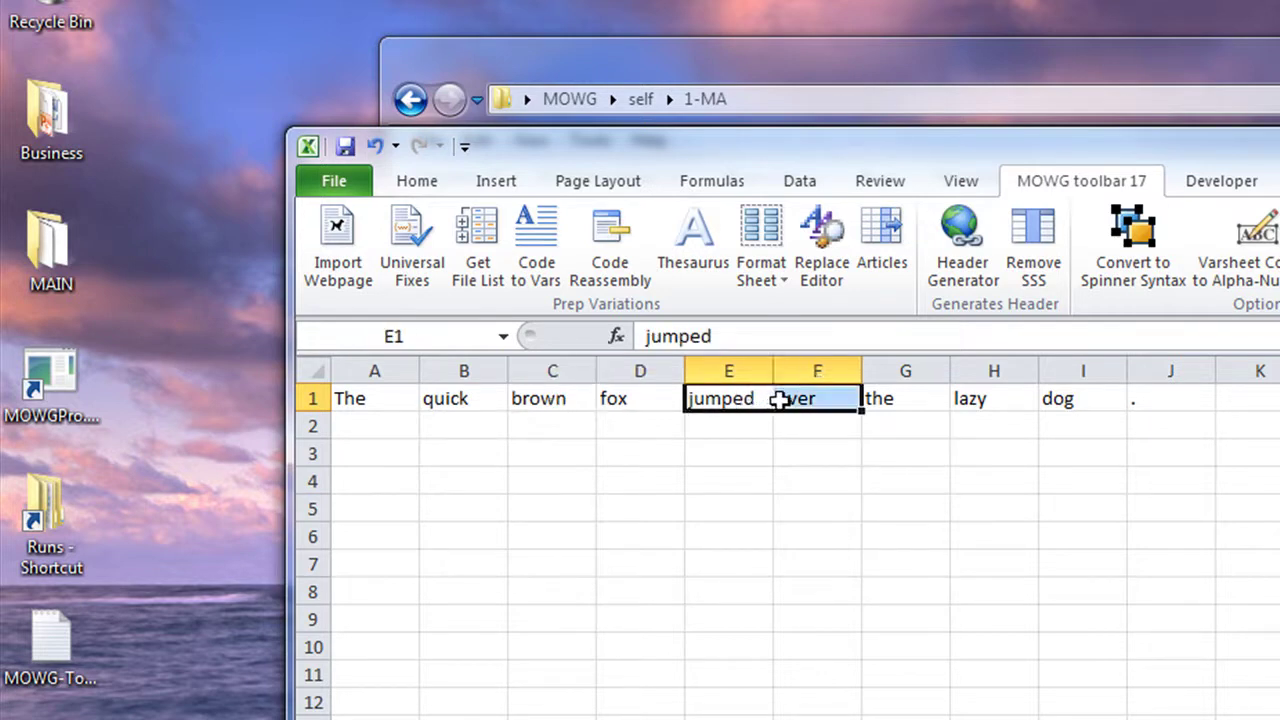
pyautogui.click(916, 401)
pyautogui.click(998, 398)
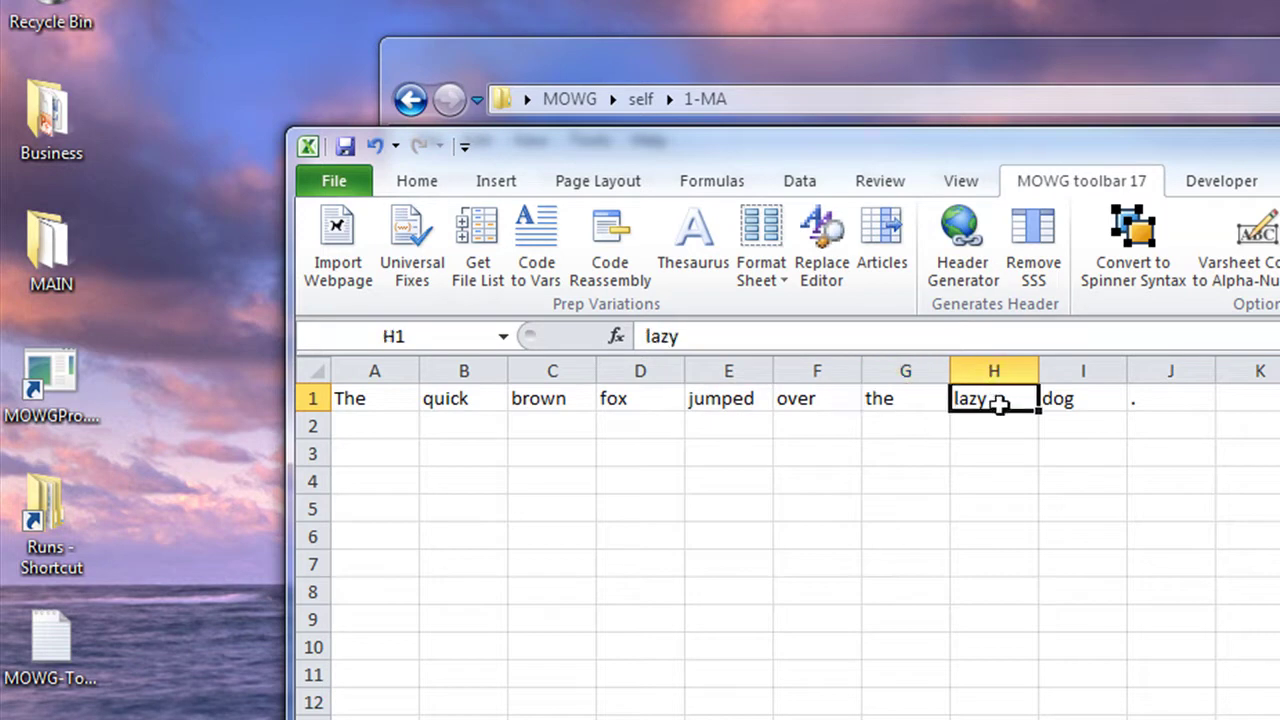
pyautogui.click(928, 400)
pyautogui.click(976, 398)
pyautogui.click(1090, 394)
pyautogui.click(487, 396)
pyautogui.click(572, 396)
pyautogui.click(614, 402)
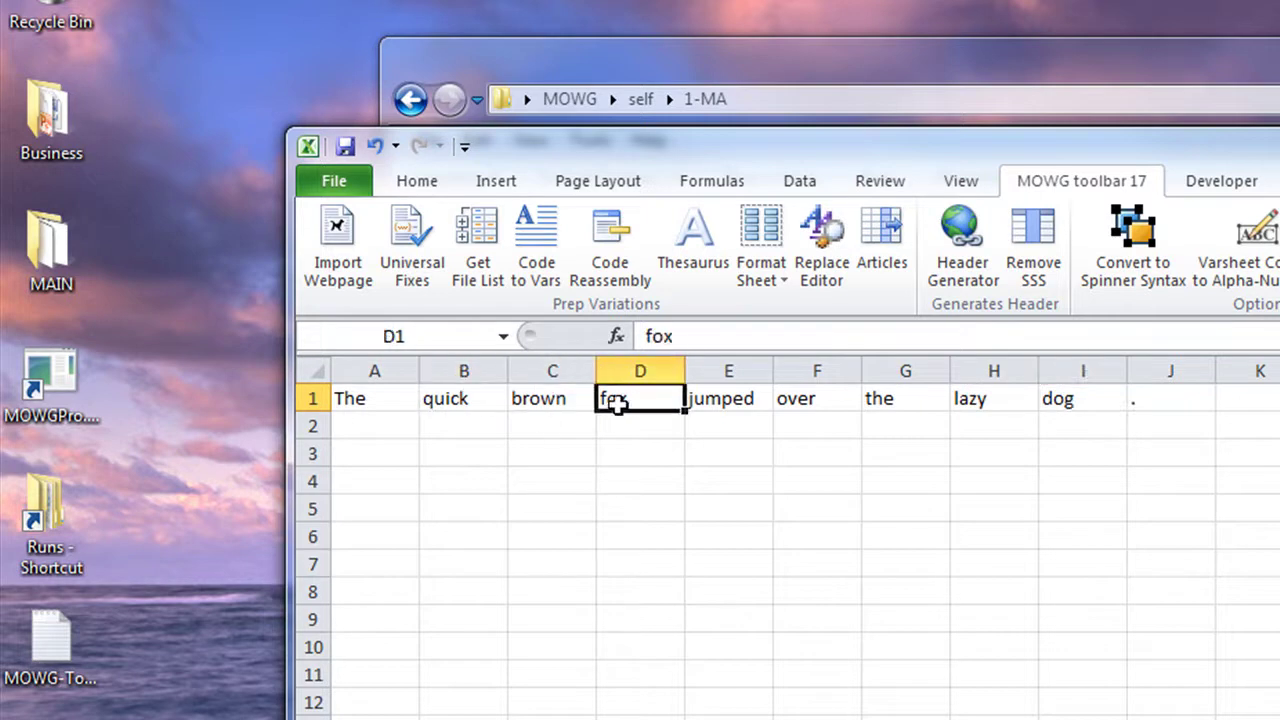
# Go through the single words jumped, over, lazy and dog in row 1 as separate places for variations
pyautogui.click(750, 400)
pyautogui.click(822, 398)
pyautogui.click(970, 396)
pyautogui.click(1052, 397)
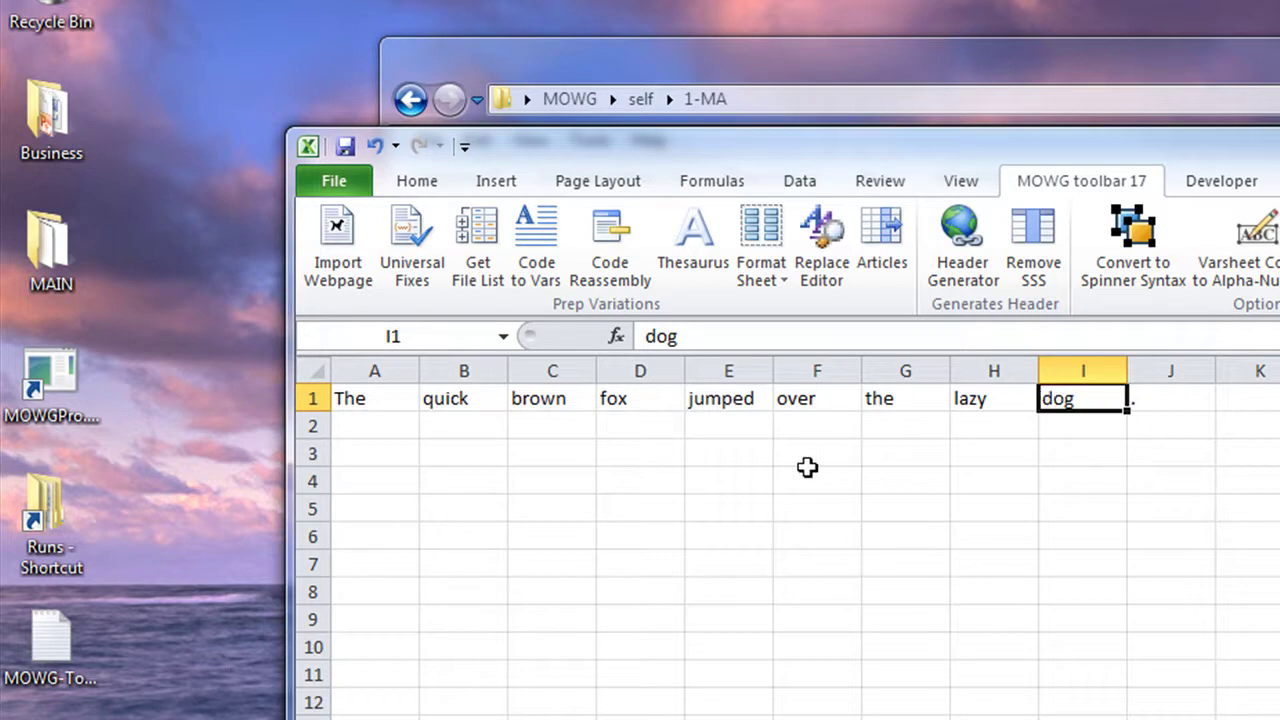
pyautogui.click(766, 450)
# Examine the word groups quick brown fox, jumped over and lazy dog in row 1 as phrases for variations
pyautogui.moveTo(808, 396); pyautogui.dragTo(750, 398)
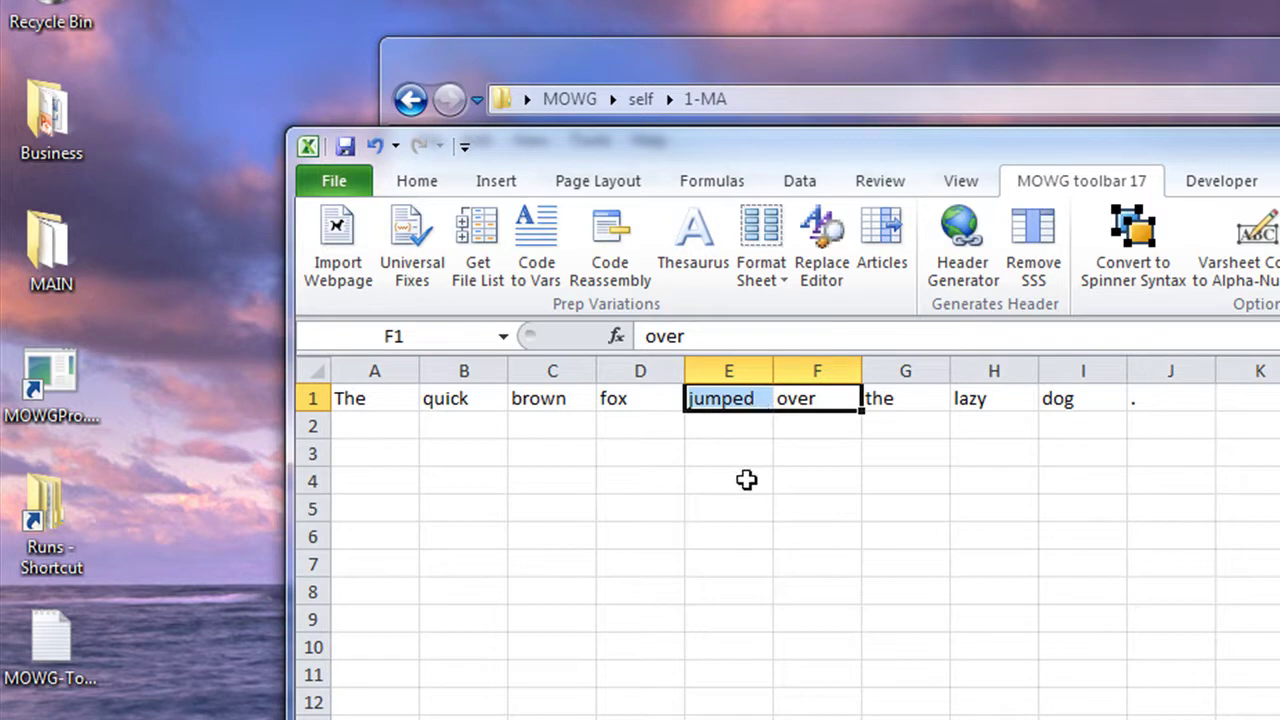
pyautogui.click(722, 424)
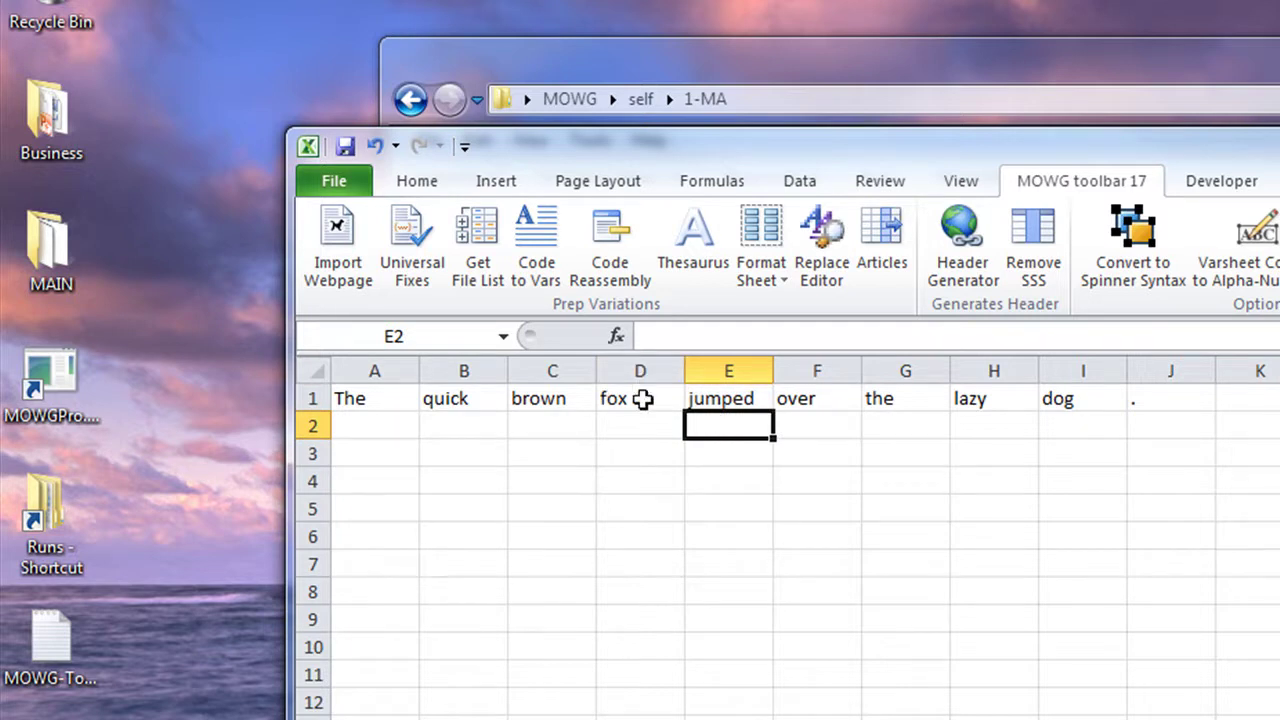
pyautogui.moveTo(642, 398); pyautogui.dragTo(498, 400)
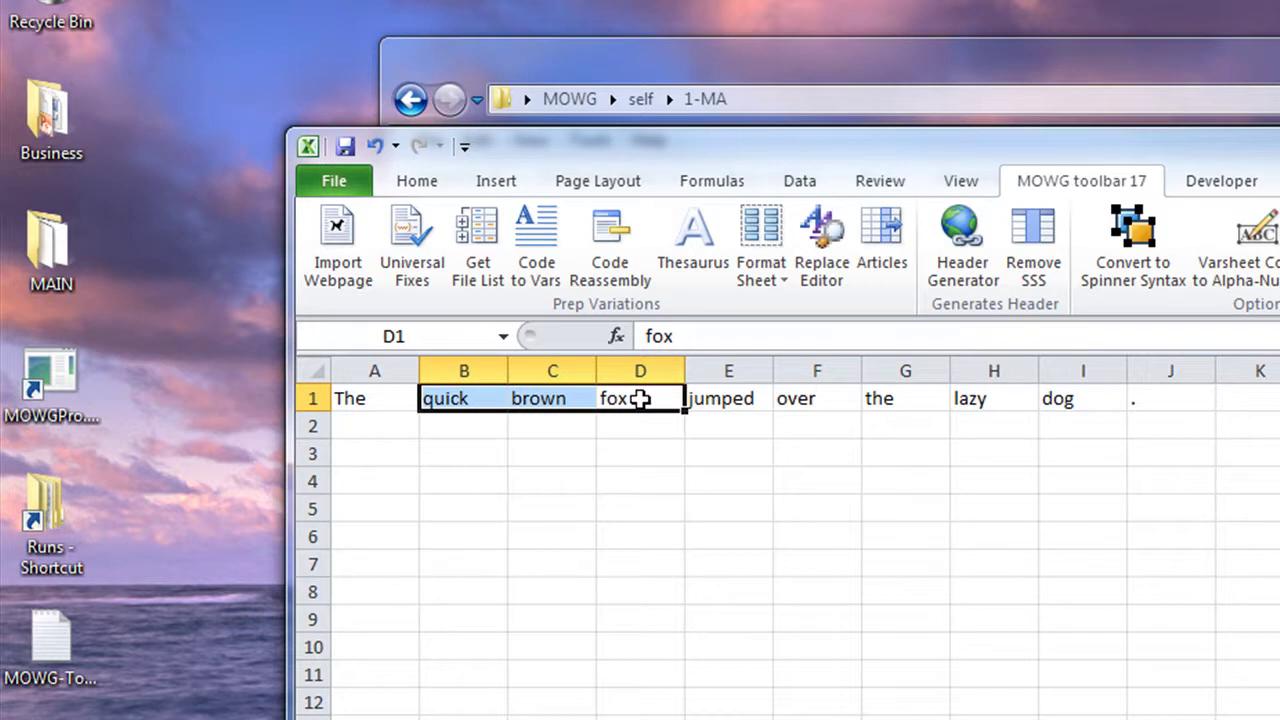
pyautogui.moveTo(711, 398); pyautogui.dragTo(818, 398)
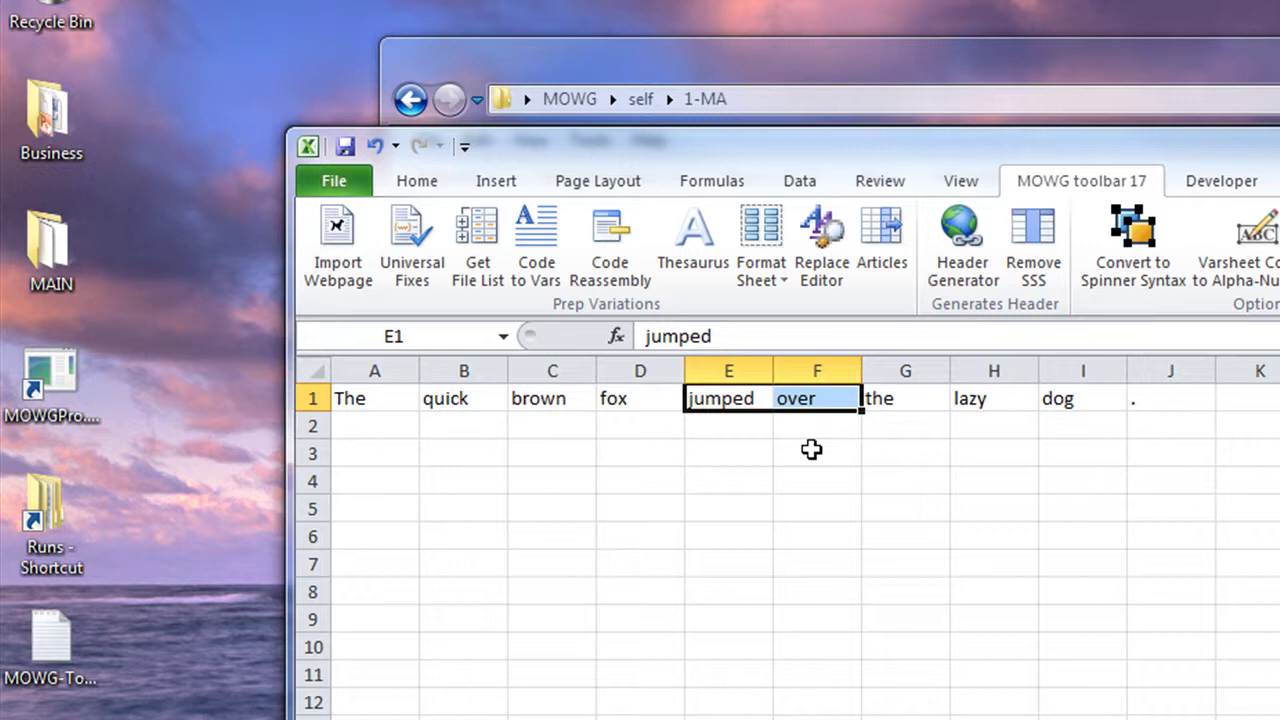
pyautogui.click(997, 399)
pyautogui.moveTo(997, 399); pyautogui.dragTo(1051, 409)
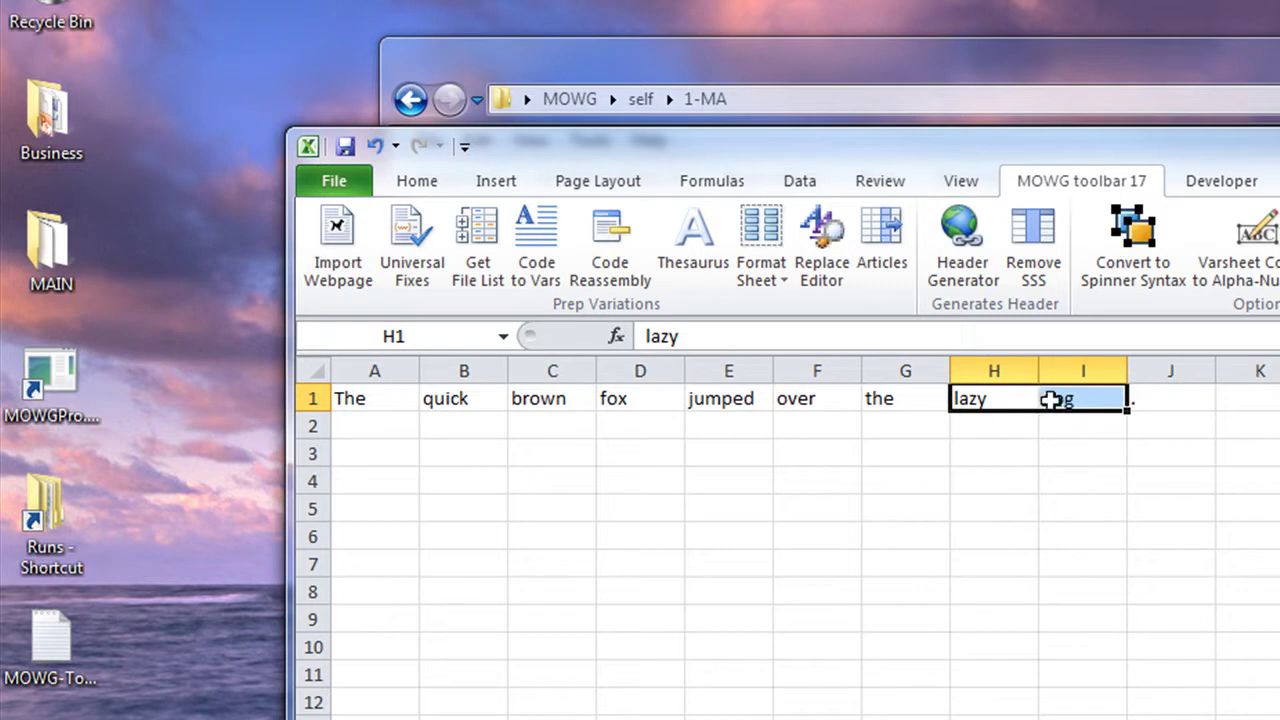
pyautogui.moveTo(628, 395); pyautogui.dragTo(484, 397)
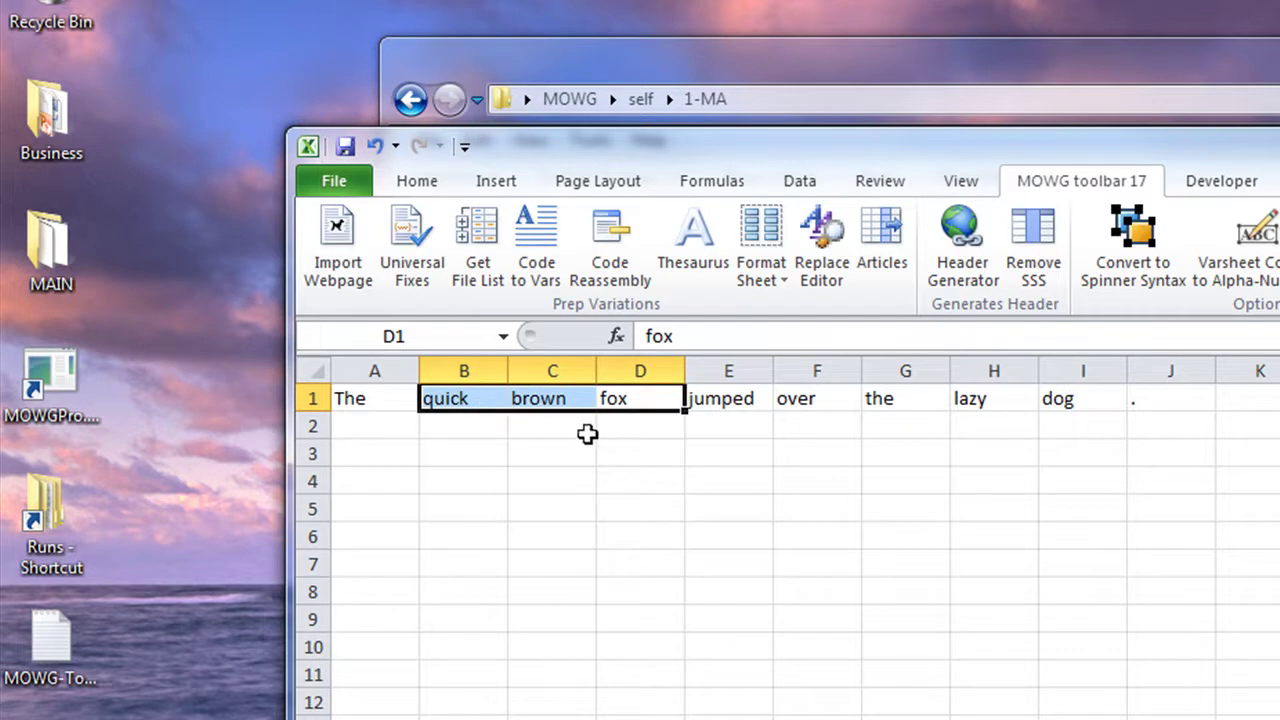
pyautogui.moveTo(696, 398); pyautogui.dragTo(795, 395)
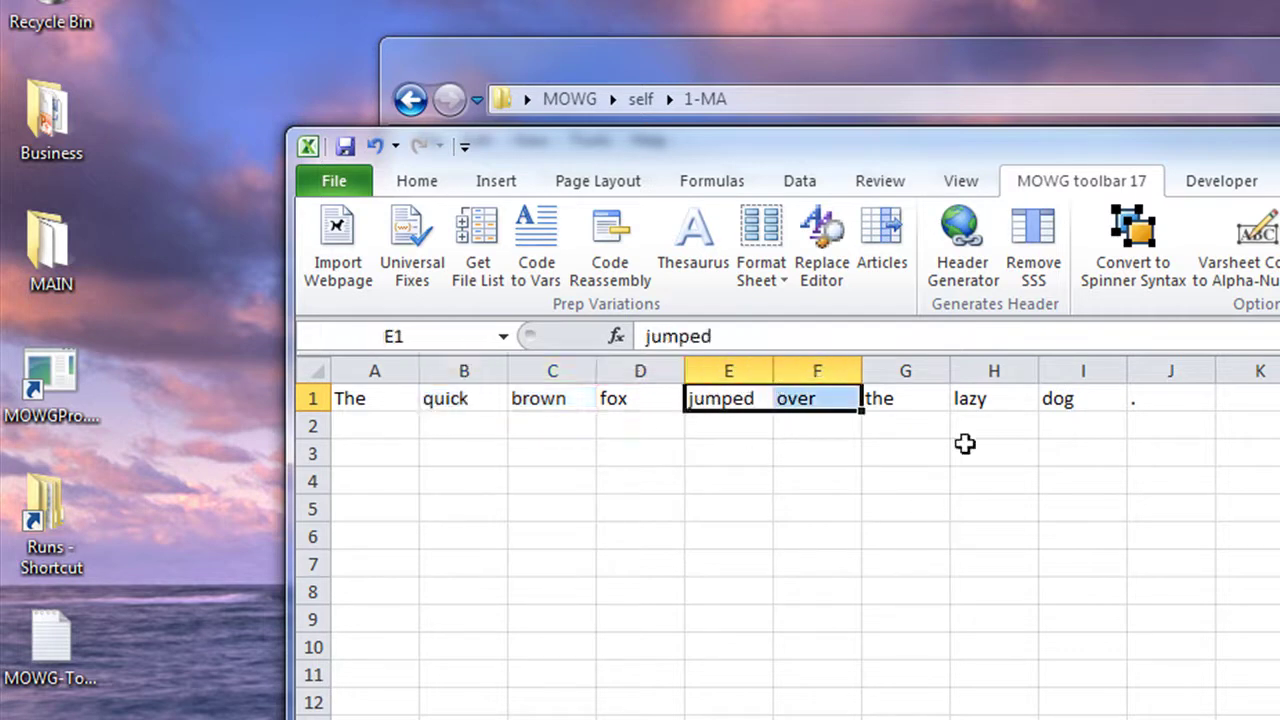
pyautogui.moveTo(983, 397); pyautogui.dragTo(1050, 397)
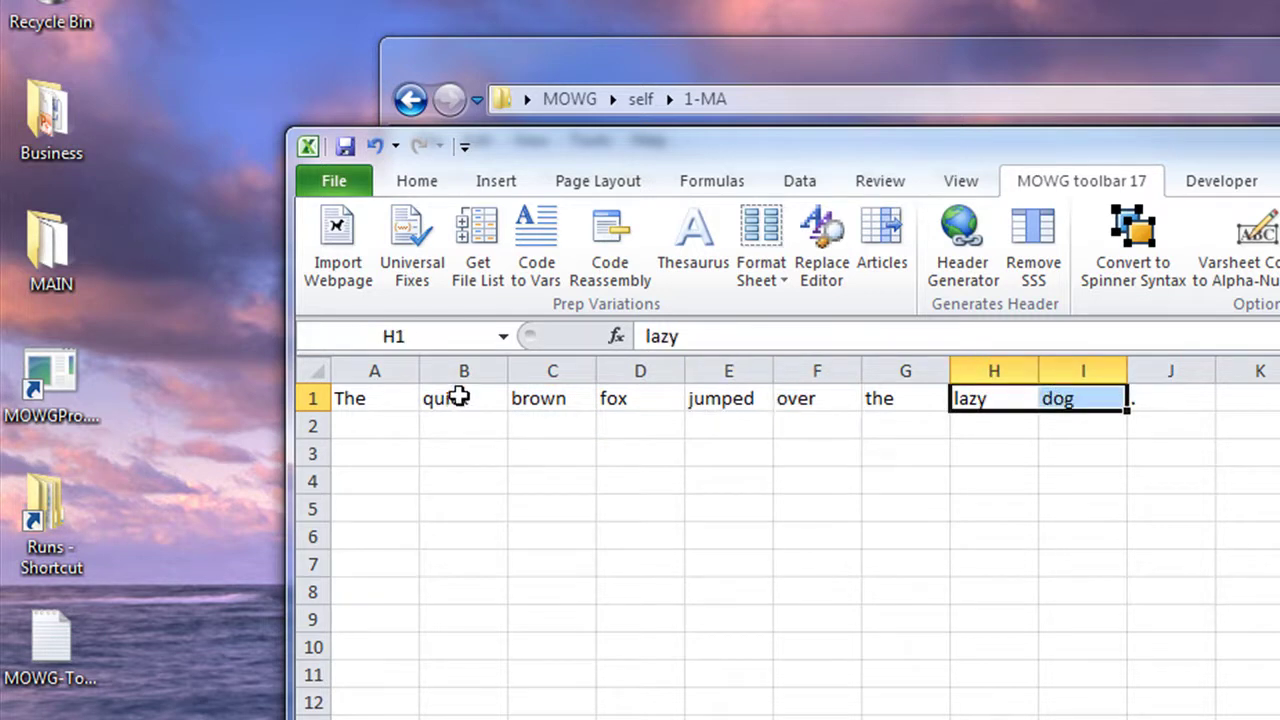
pyautogui.moveTo(458, 397); pyautogui.dragTo(1051, 382)
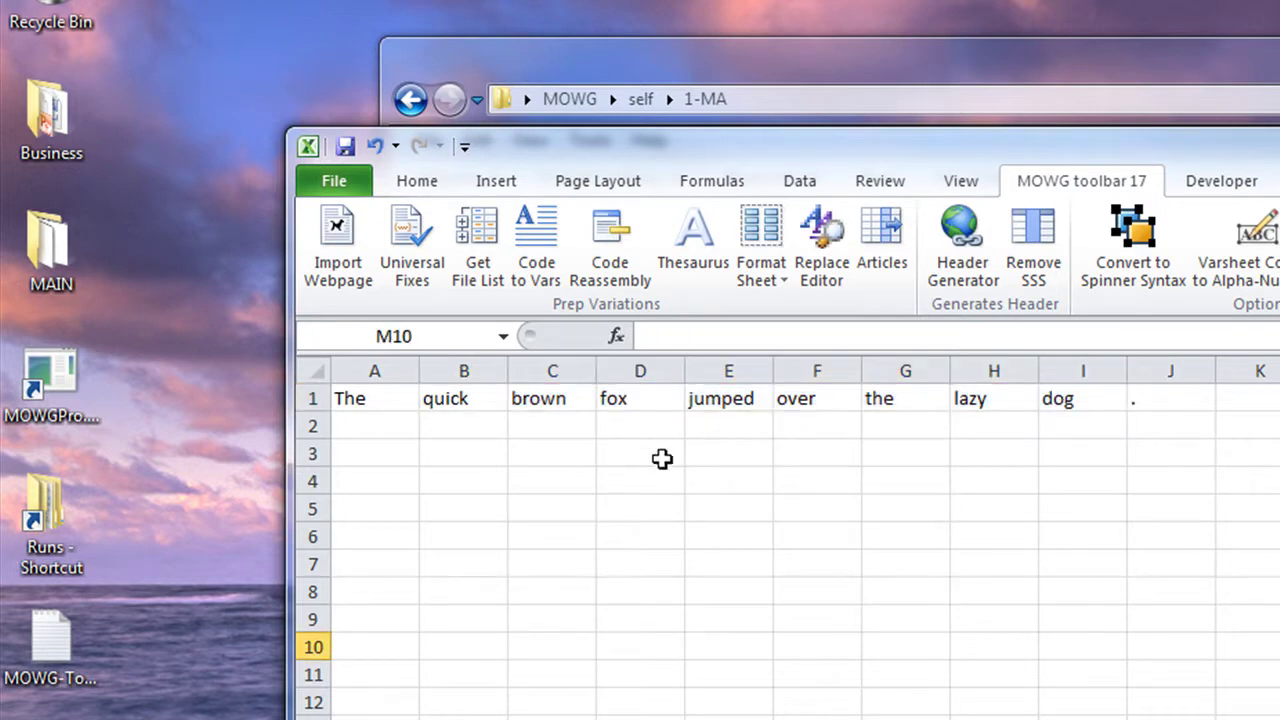
pyautogui.moveTo(624, 398); pyautogui.dragTo(497, 398)
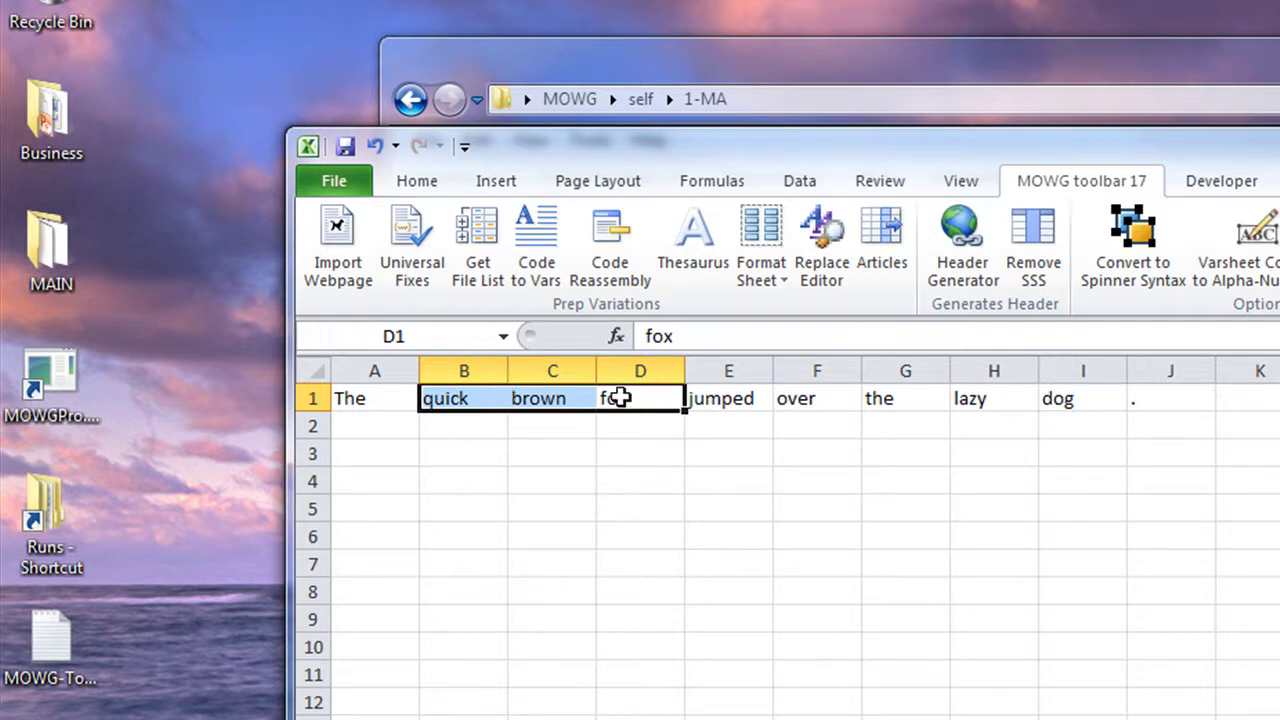
# Enter the sample phrase automated, forex, software in B3 to D3, one word per cell
pyautogui.click(457, 451)
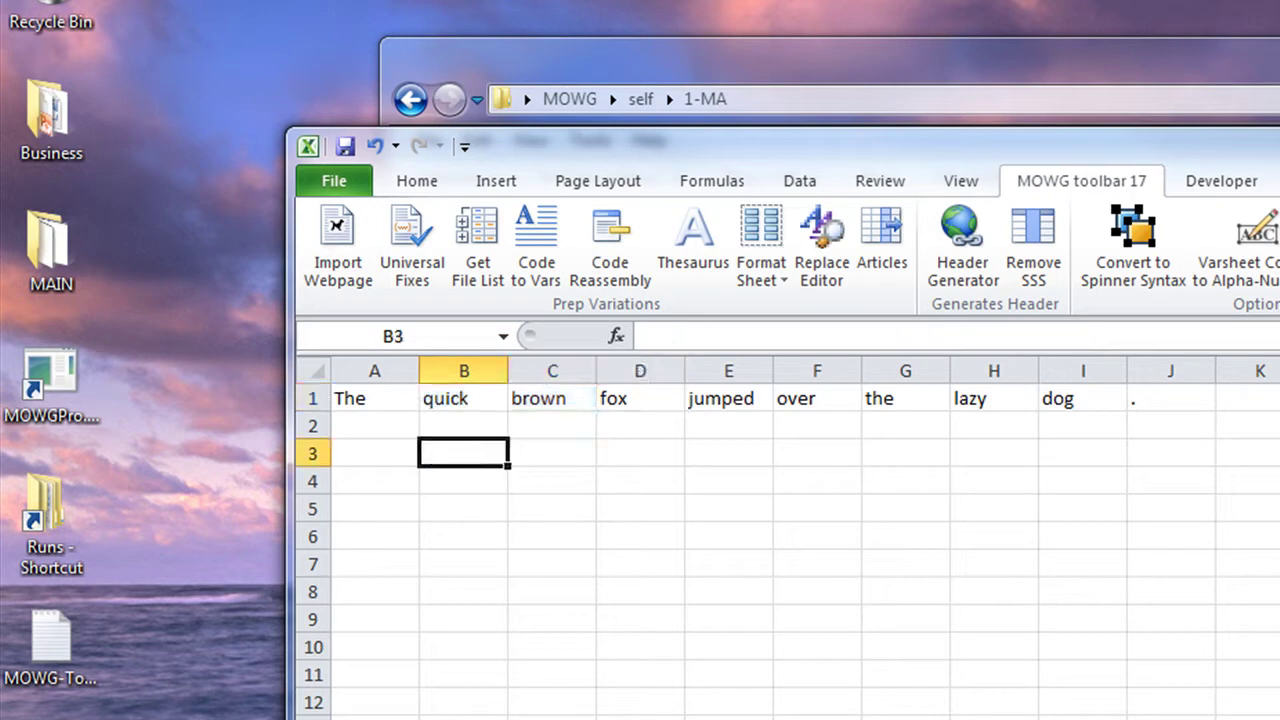
pyautogui.write('auto')
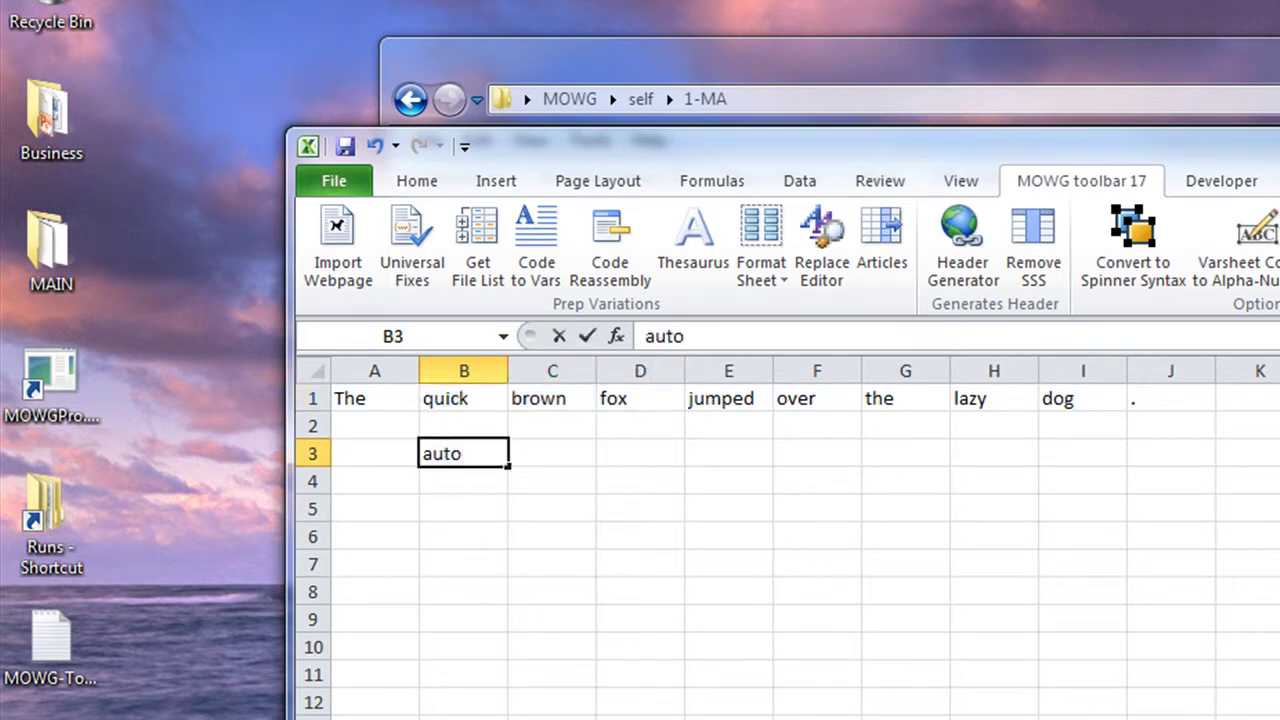
pyautogui.write('mated')
pyautogui.press('Tab')
pyautogui.write('foxed')
pyautogui.press('Tab')
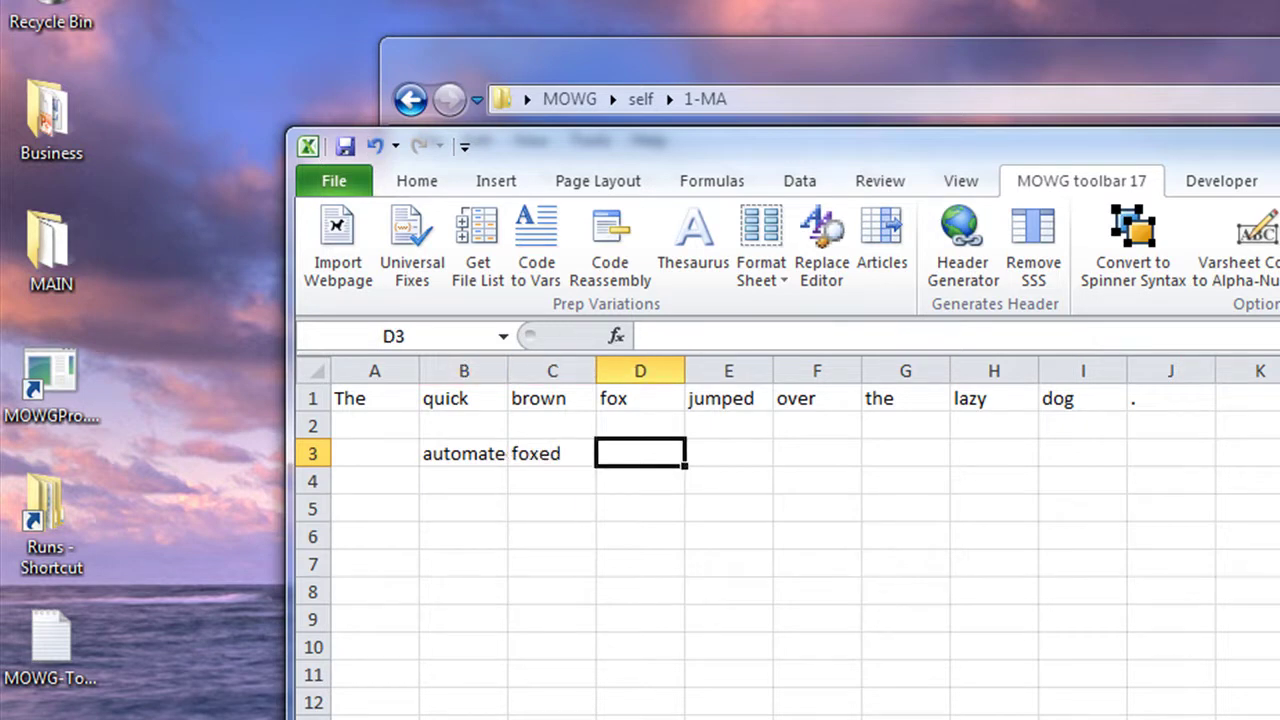
pyautogui.click(560, 451)
pyautogui.write('forex')
pyautogui.press('Tab')
pyautogui.write('softww')
pyautogui.press('BackSpace')
pyautogui.write('are')
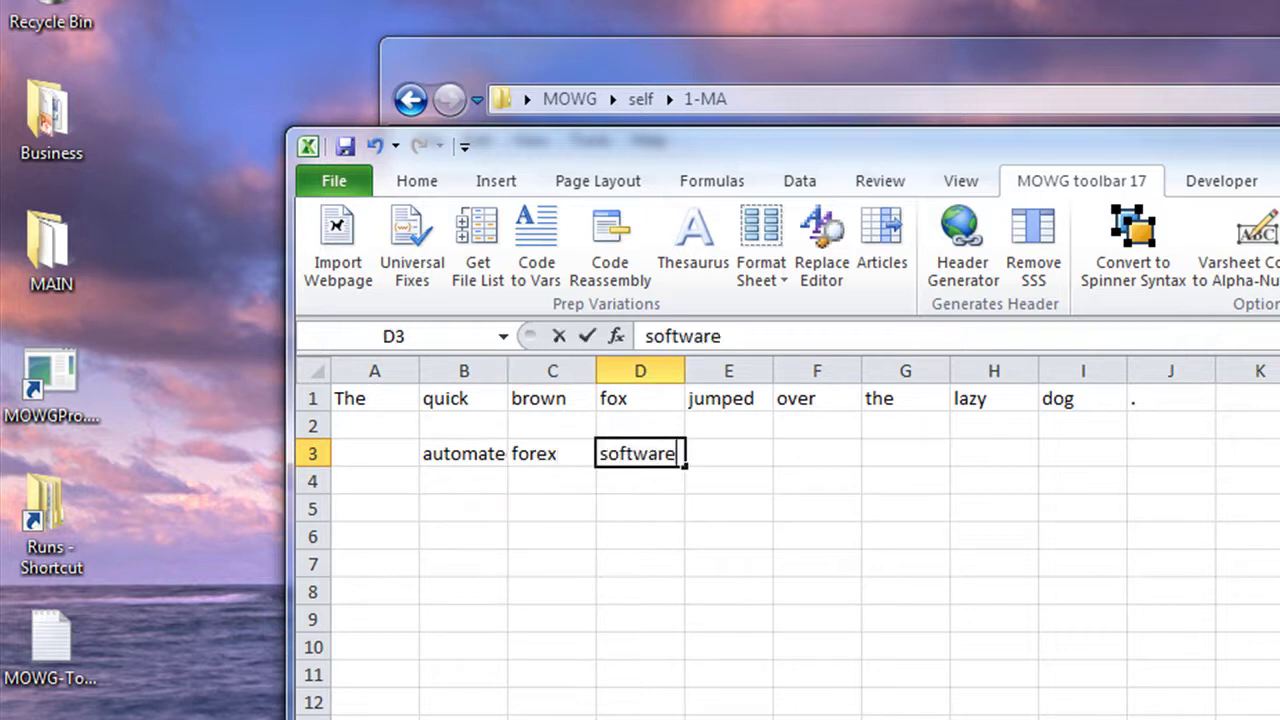
pyautogui.press('Return')
# Fit the width of column B to its longest word
pyautogui.click(463, 481)
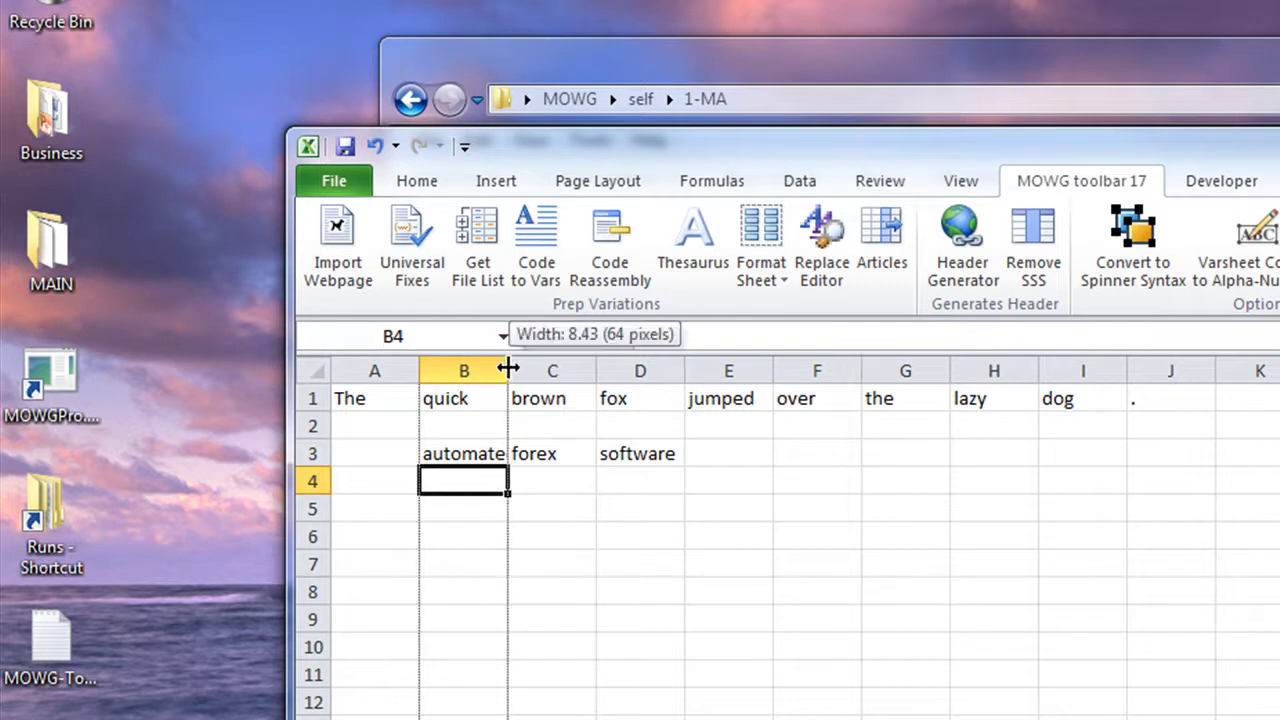
pyautogui.doubleClick(508, 371)
pyautogui.click(494, 453)
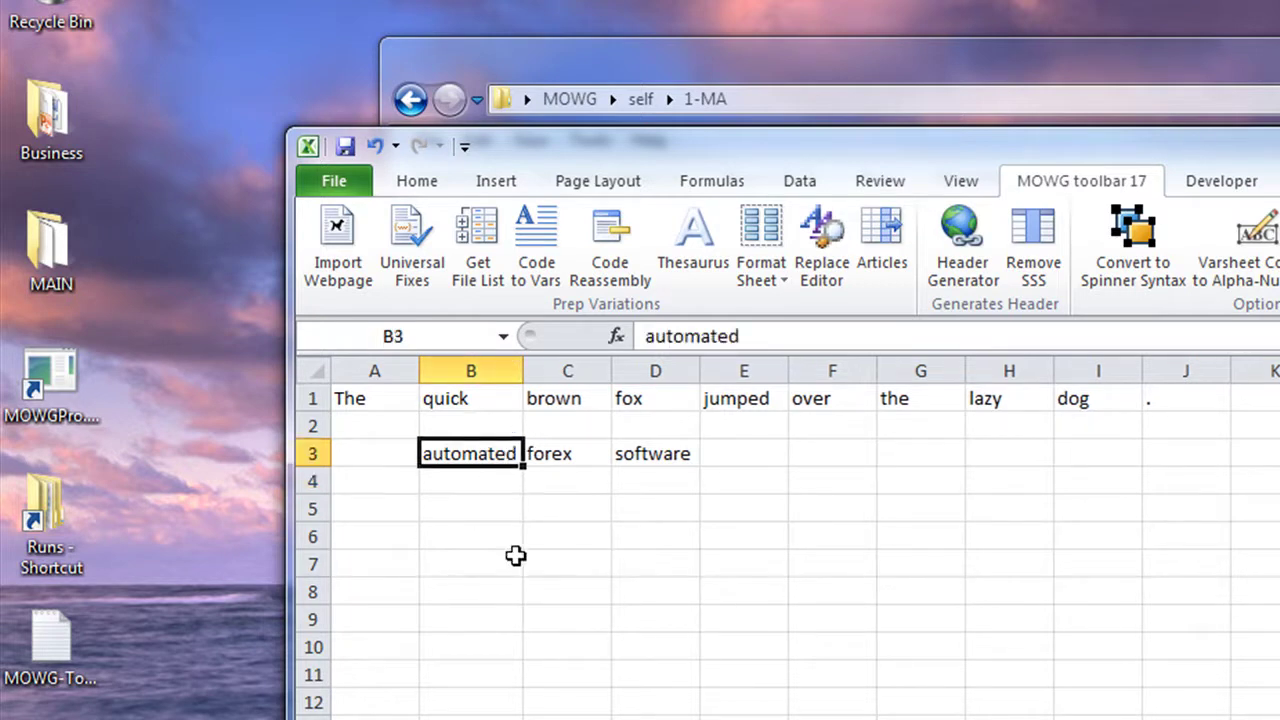
pyautogui.click(490, 481)
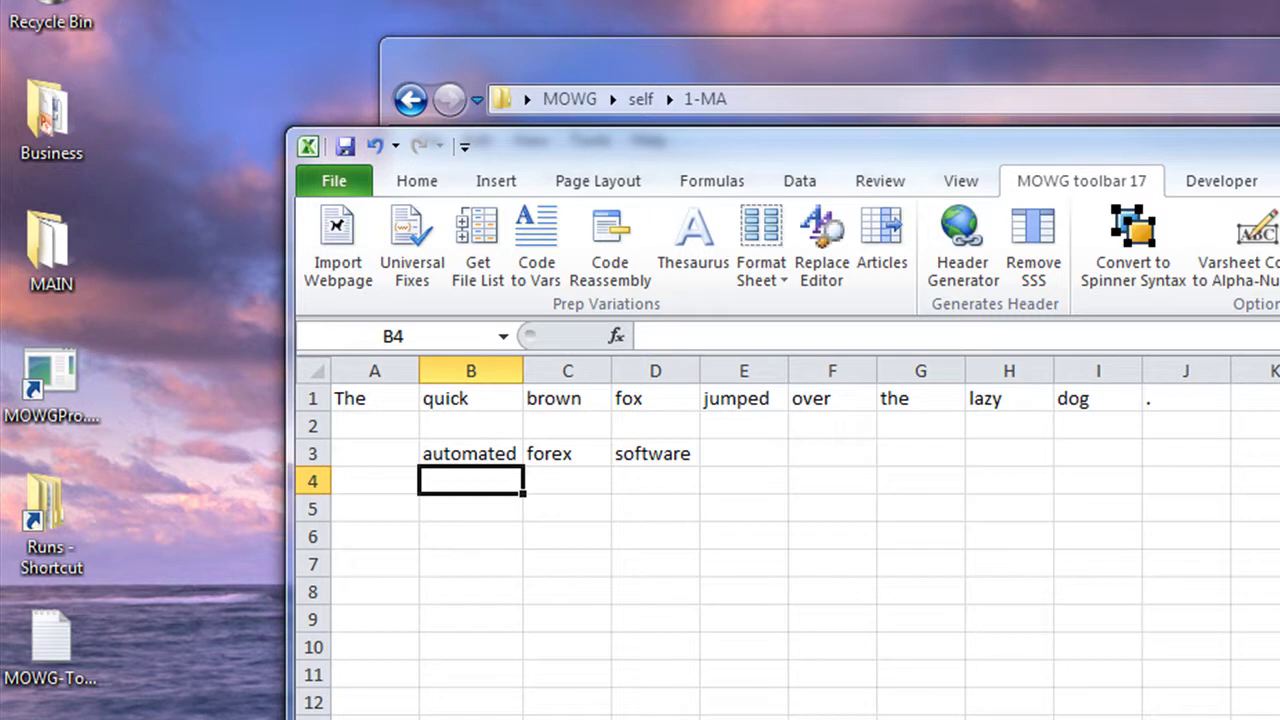
# Enter the alternative words automatic, 4X and program in B4 to D4 beneath the sample phrase
pyautogui.moveTo(663, 453); pyautogui.dragTo(490, 452)
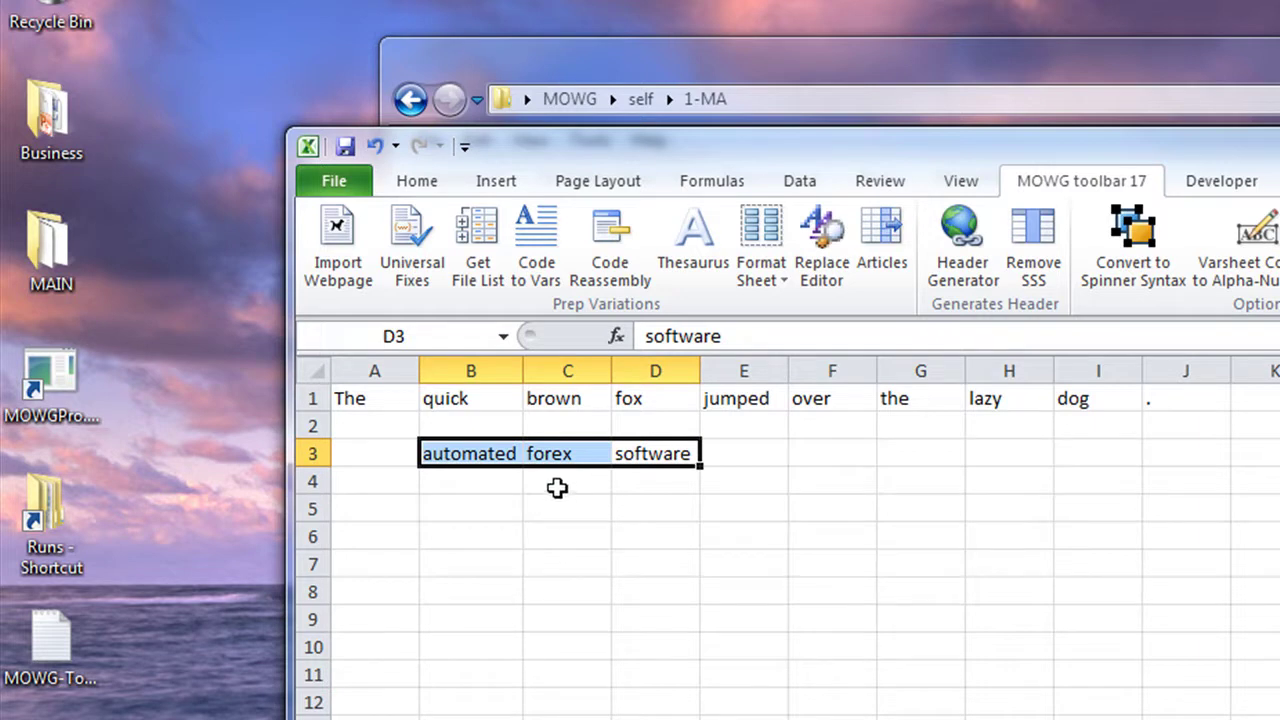
pyautogui.click(498, 479)
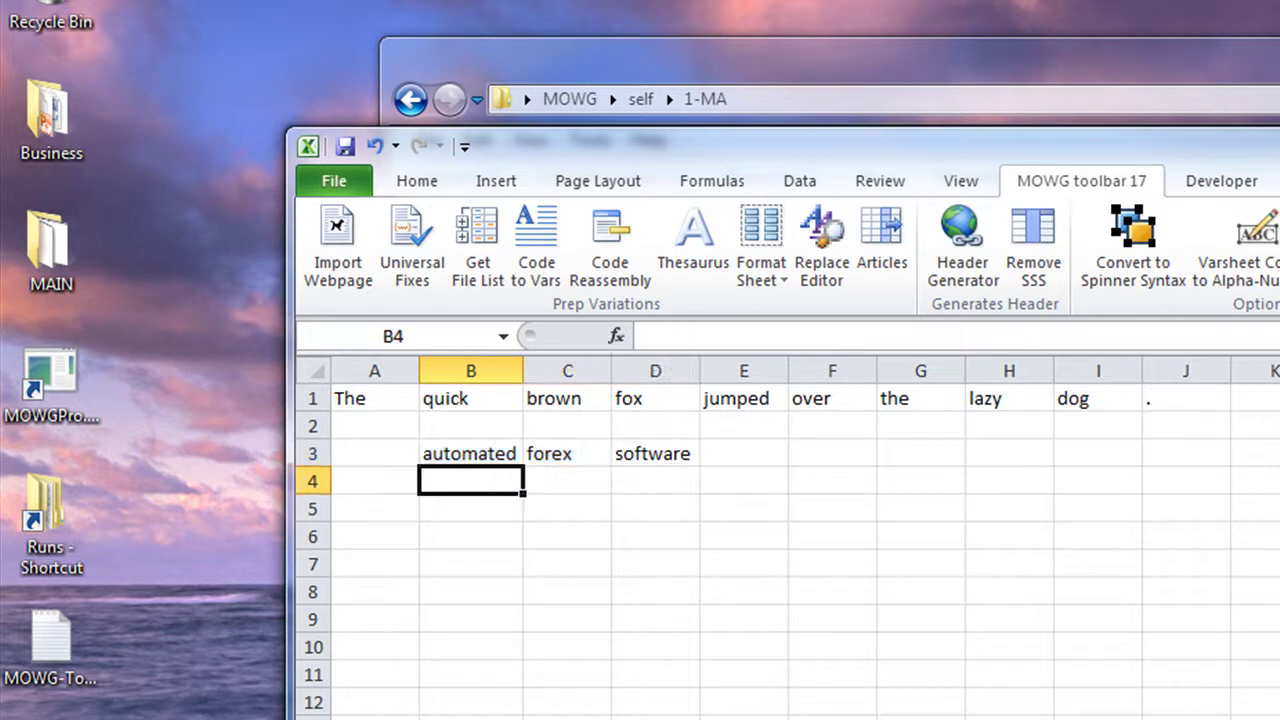
pyautogui.write('automatic')
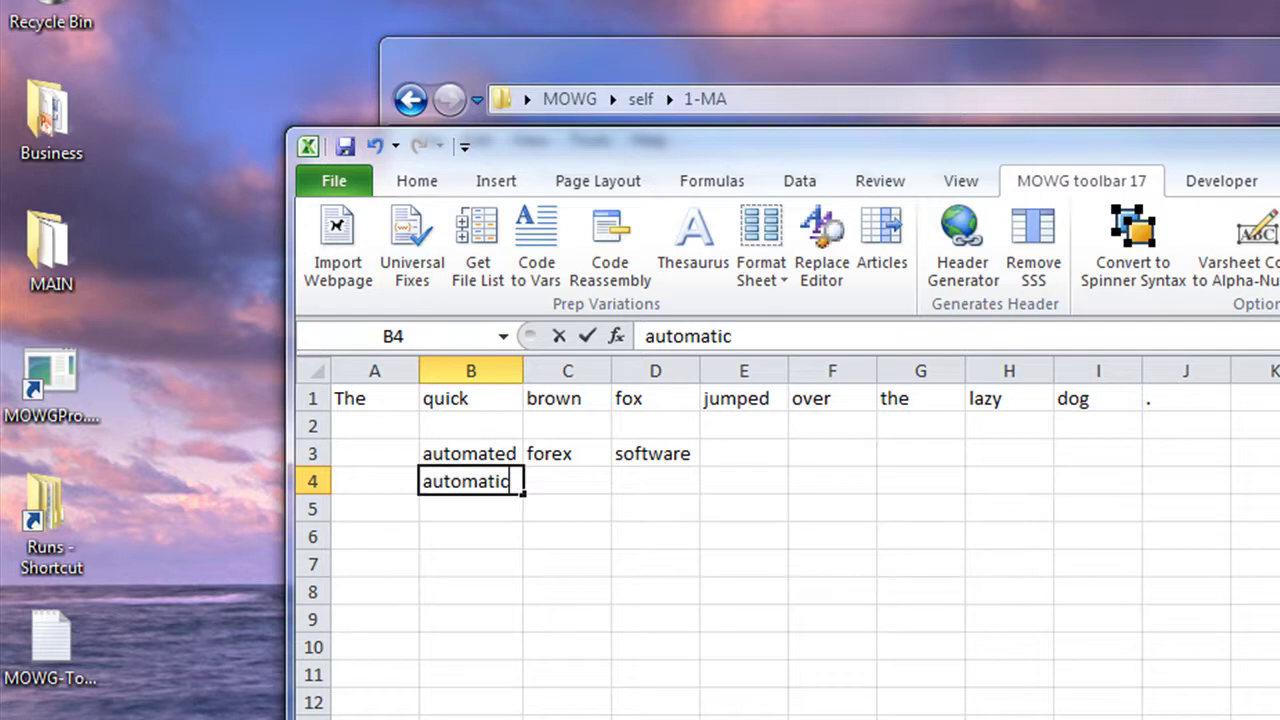
pyautogui.press('Tab')
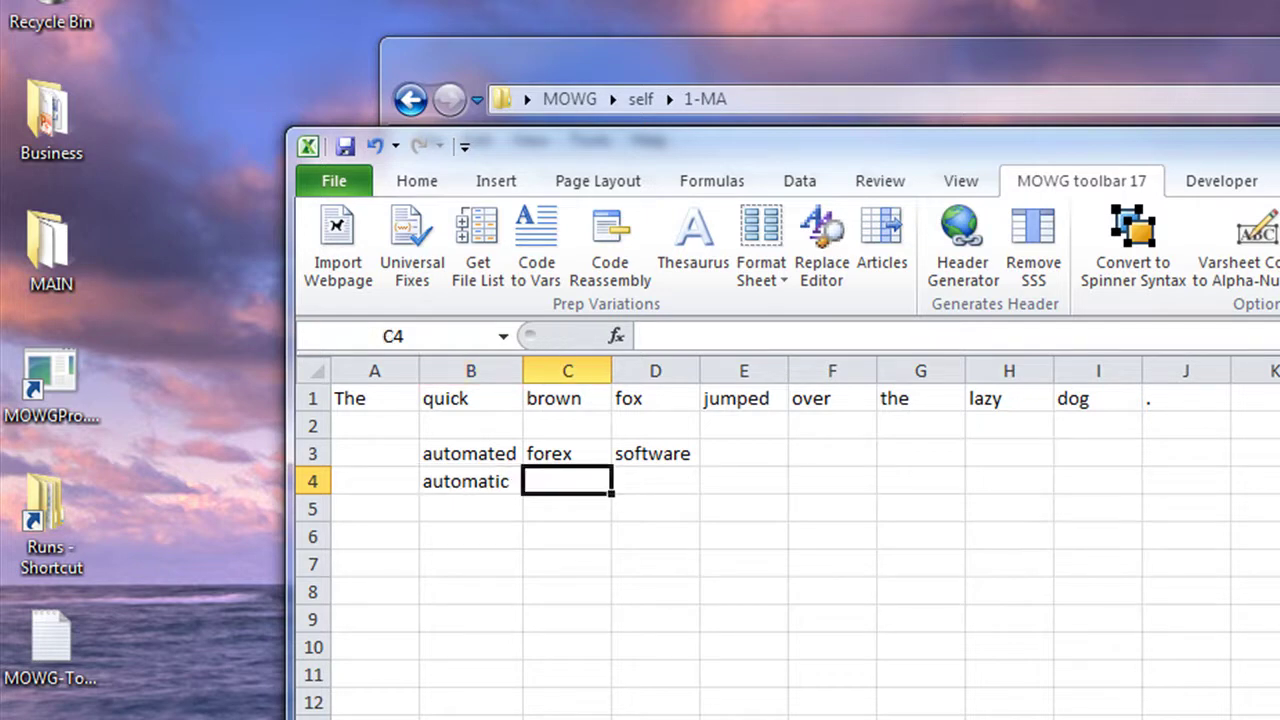
pyautogui.write('4')
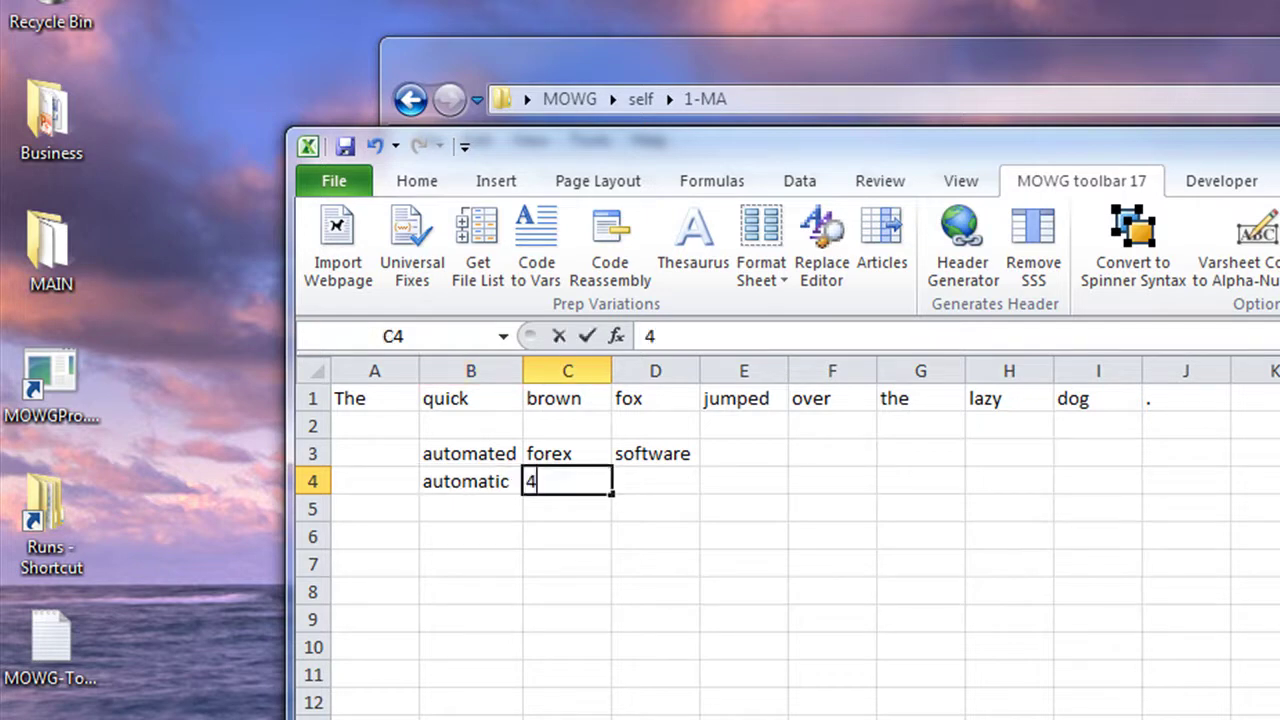
pyautogui.write('X')
pyautogui.press('Tab')
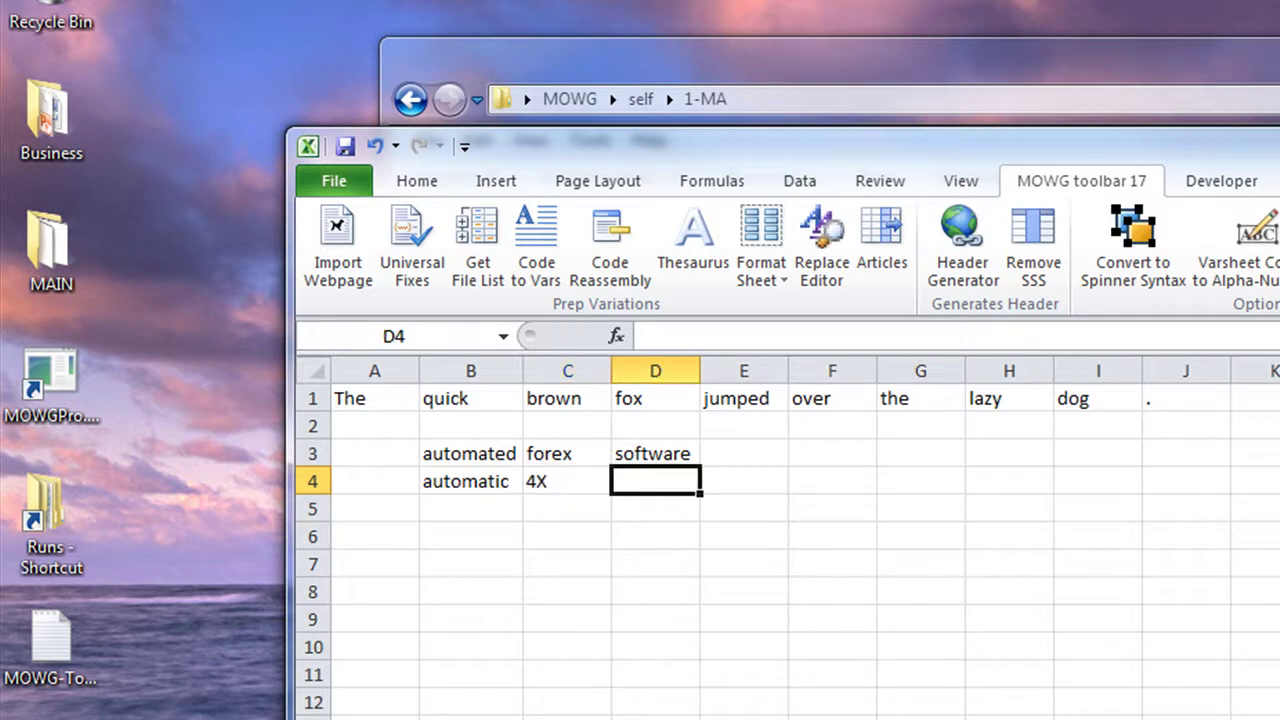
pyautogui.write('program')
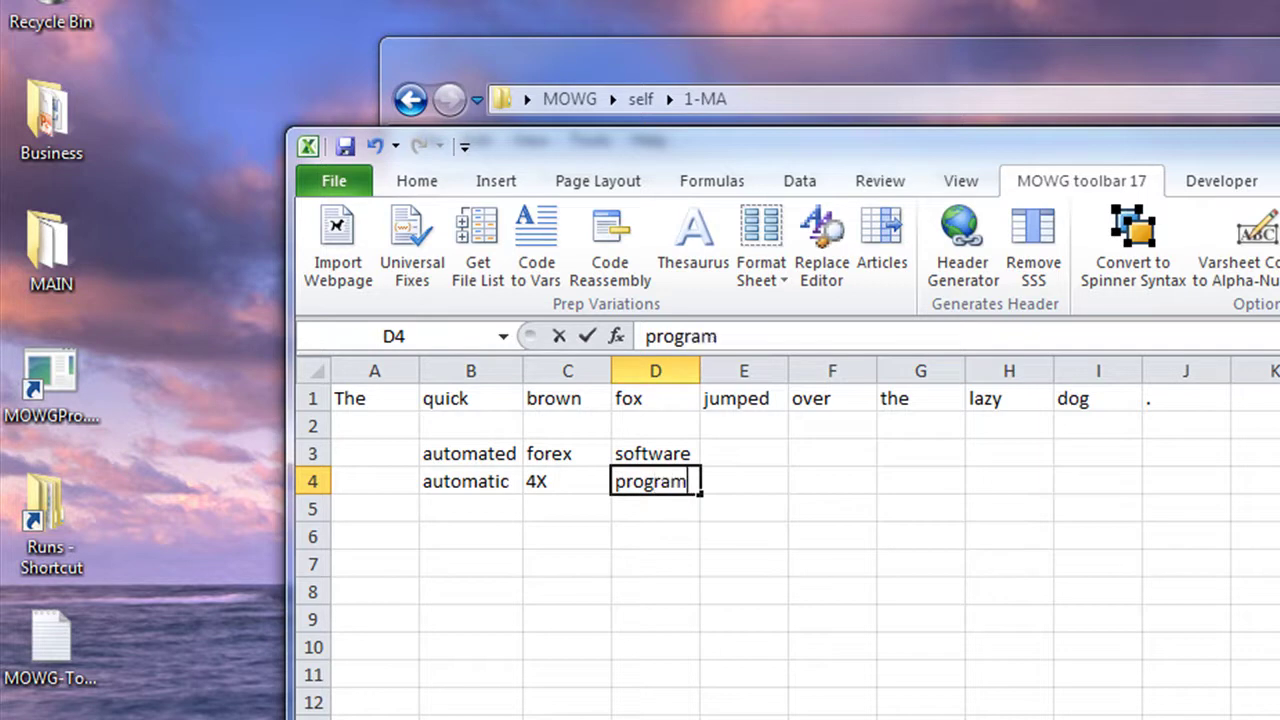
pyautogui.press('Return')
pyautogui.press('Left')
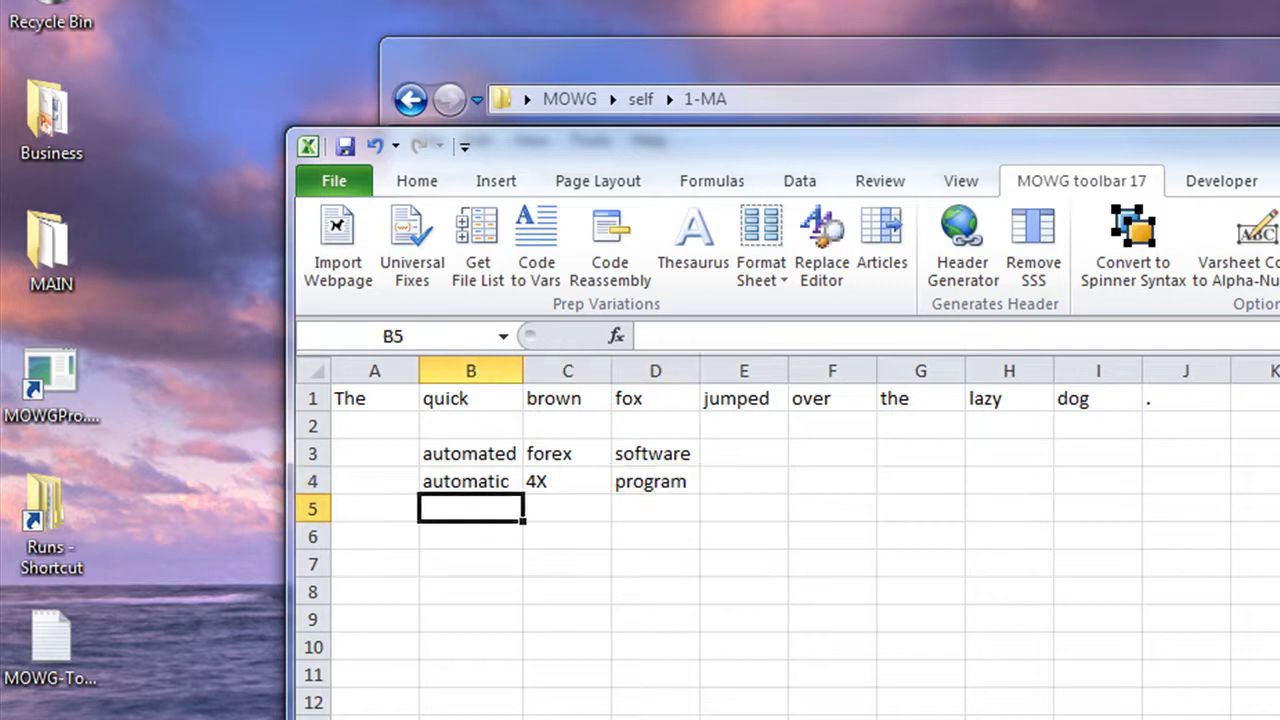
# Examine the possible phrase combinations by picking one word per column from rows 3 and 4 in columns B to D
pyautogui.click(467, 481)
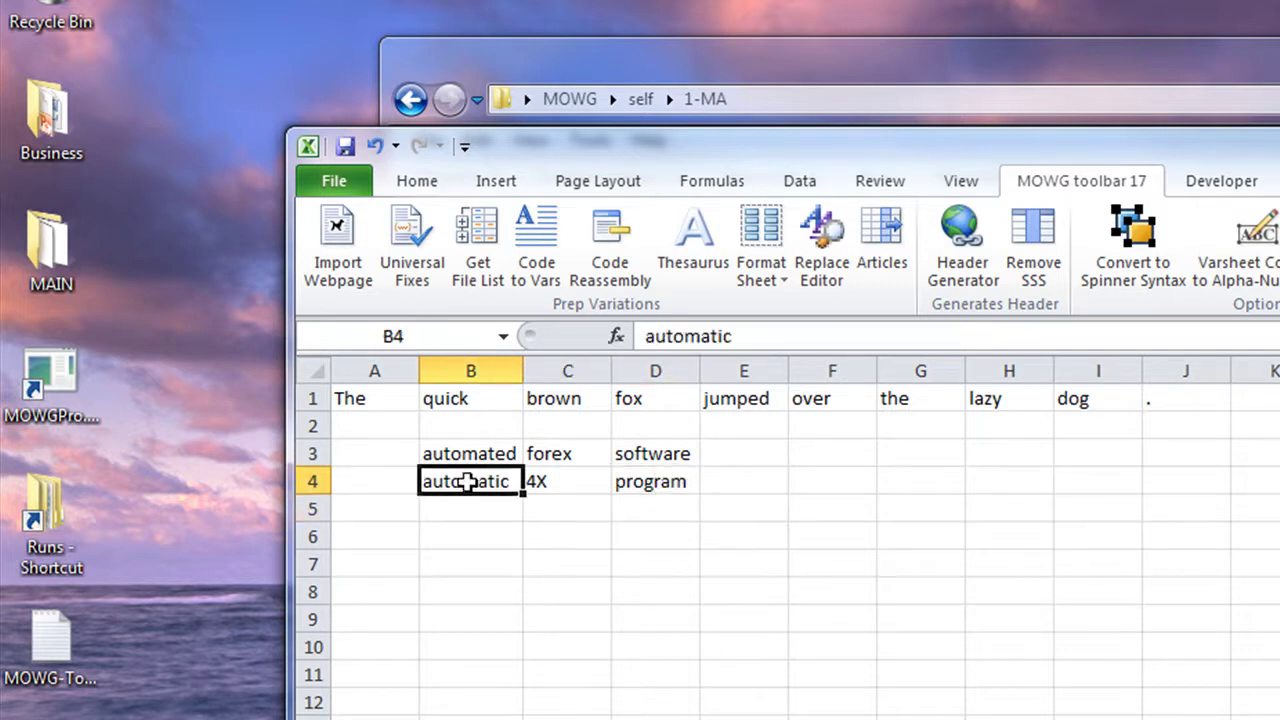
pyautogui.click(562, 452)
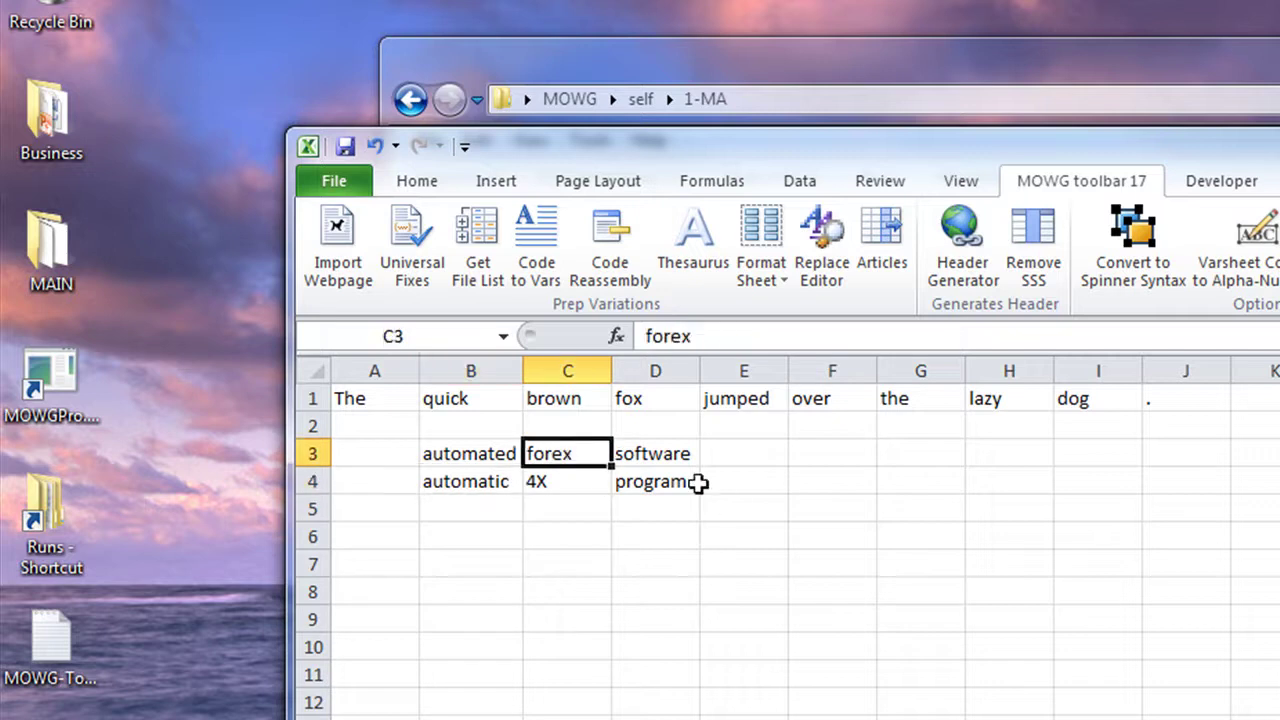
pyautogui.click(657, 452)
pyautogui.click(476, 479)
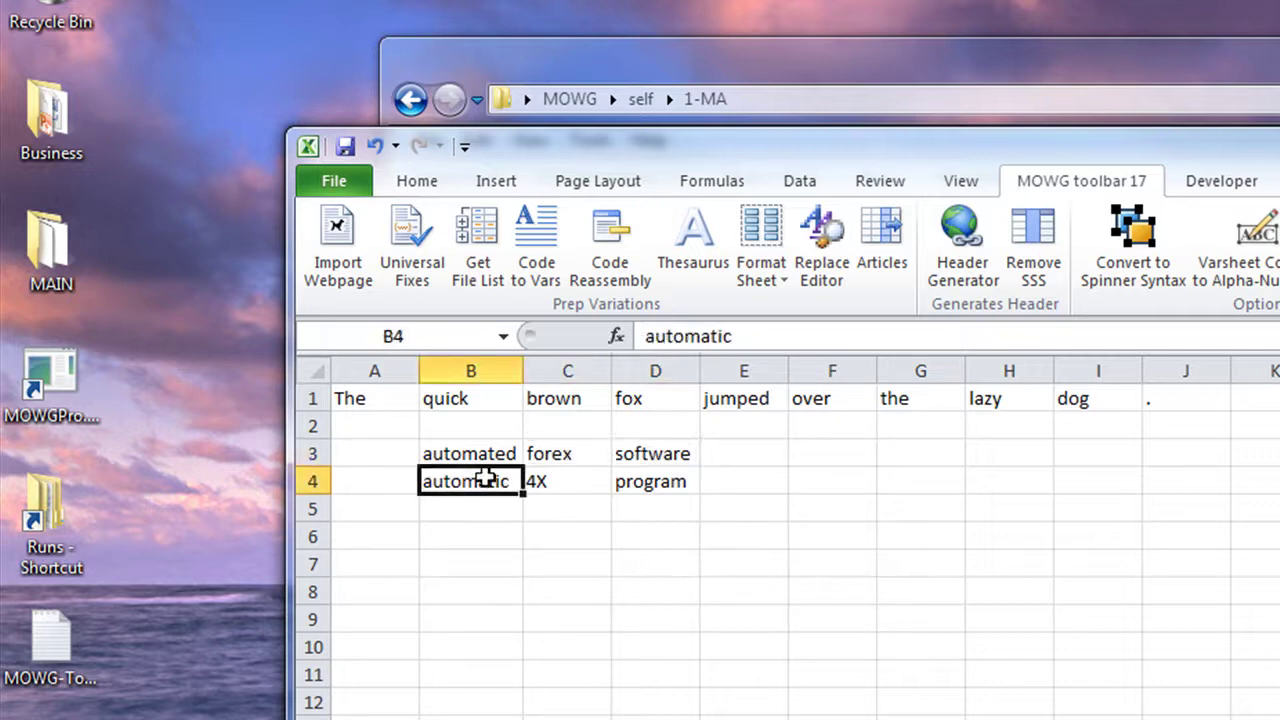
pyautogui.click(560, 451)
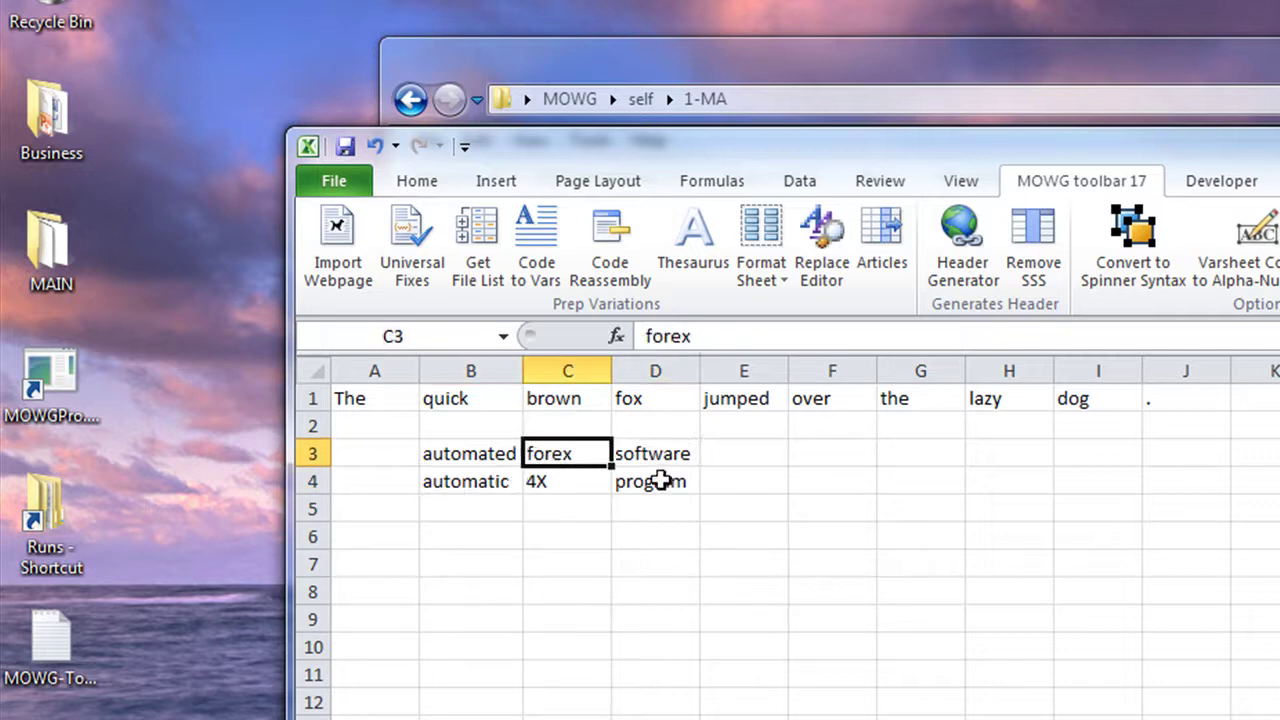
pyautogui.click(660, 481)
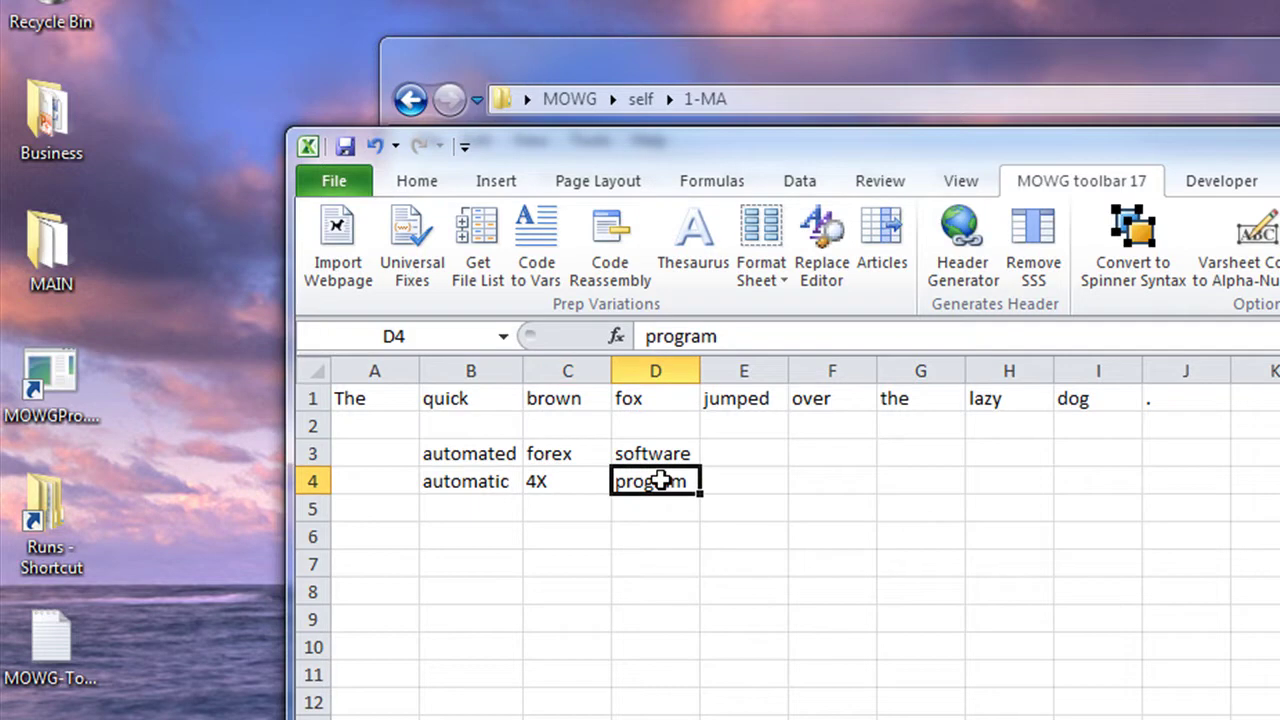
pyautogui.click(495, 455)
pyautogui.click(565, 452)
pyautogui.click(658, 452)
pyautogui.click(500, 450)
pyautogui.click(543, 474)
pyautogui.click(656, 451)
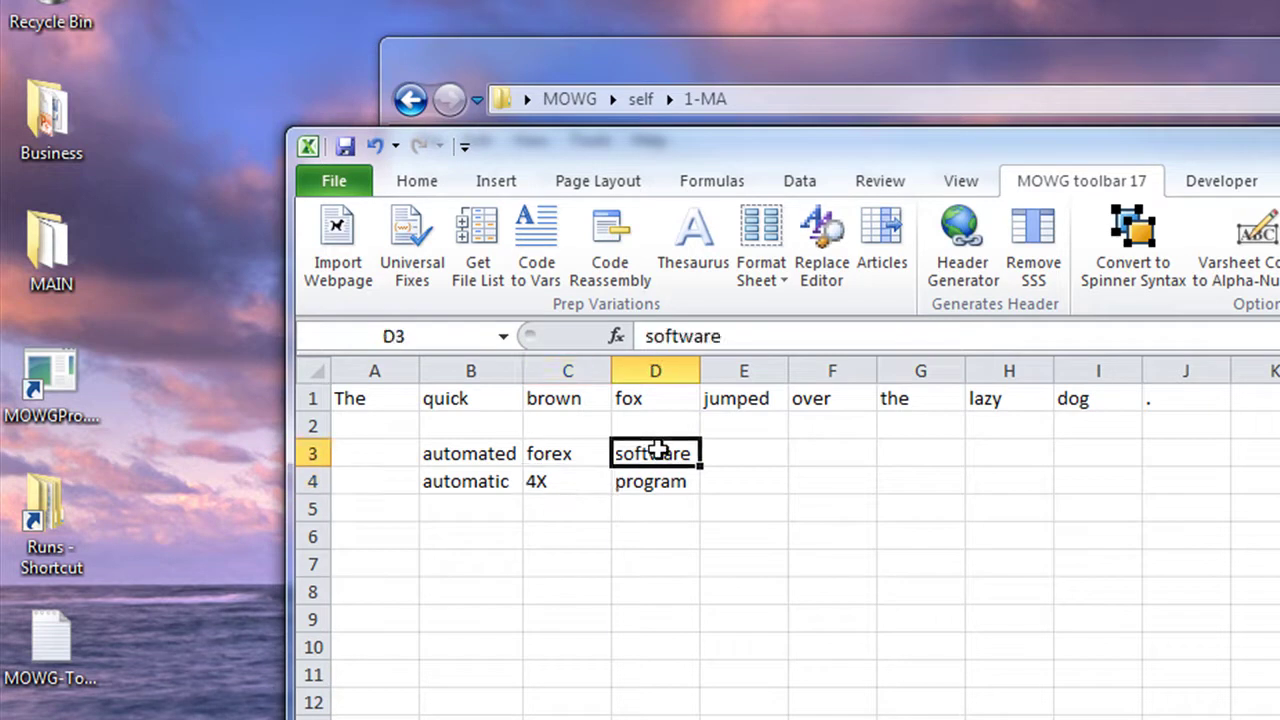
pyautogui.click(491, 451)
pyautogui.click(587, 483)
pyautogui.click(651, 481)
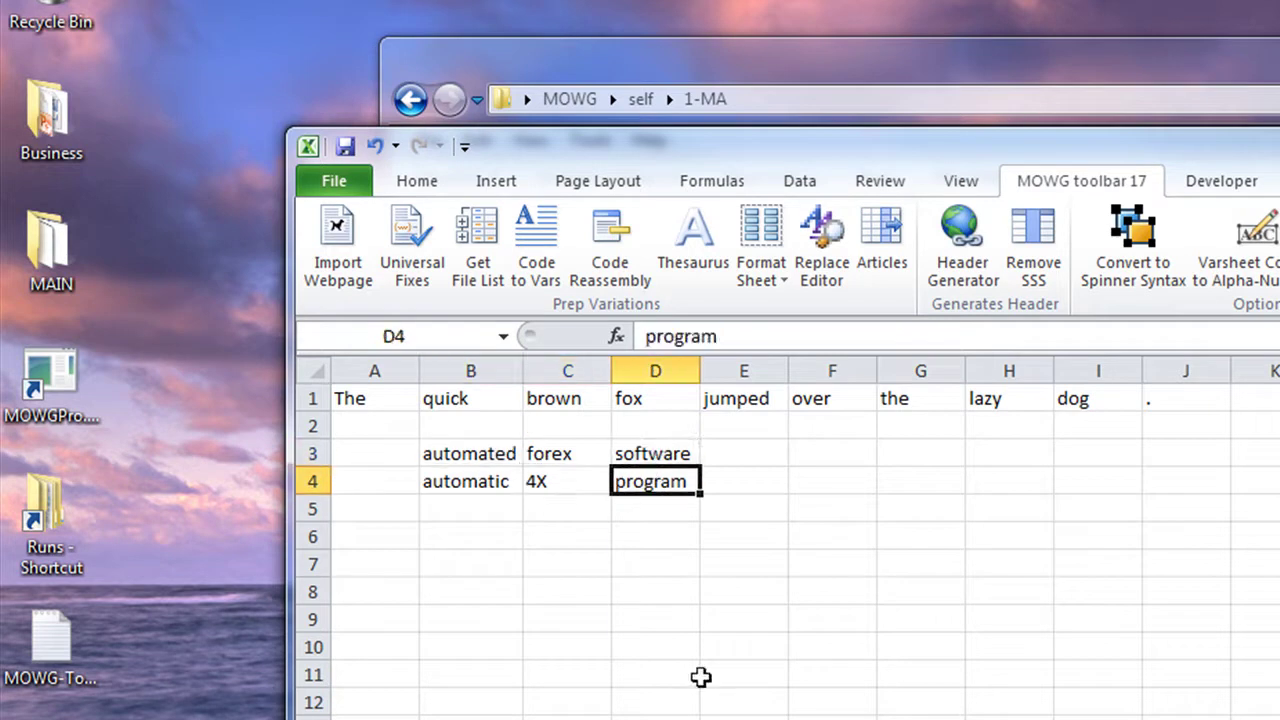
# Enter hands-free in B5 as a further alternative beneath automatic
pyautogui.click(483, 503)
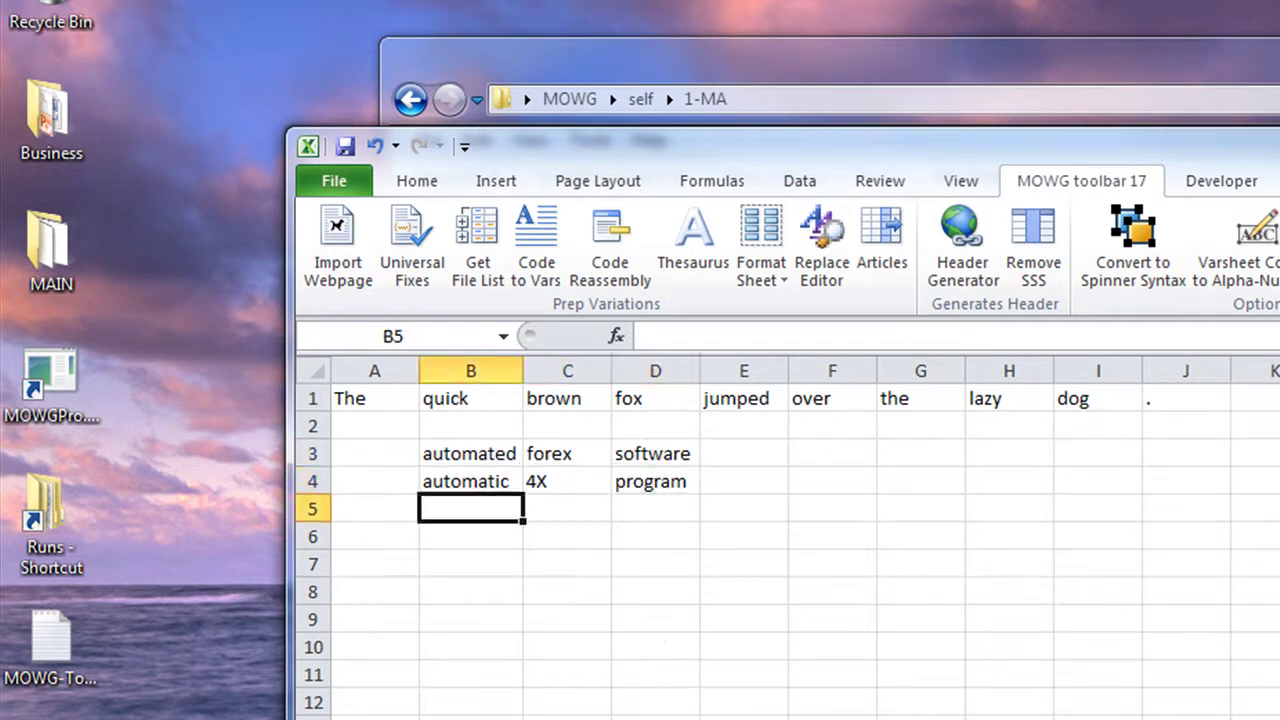
pyautogui.write('hand')
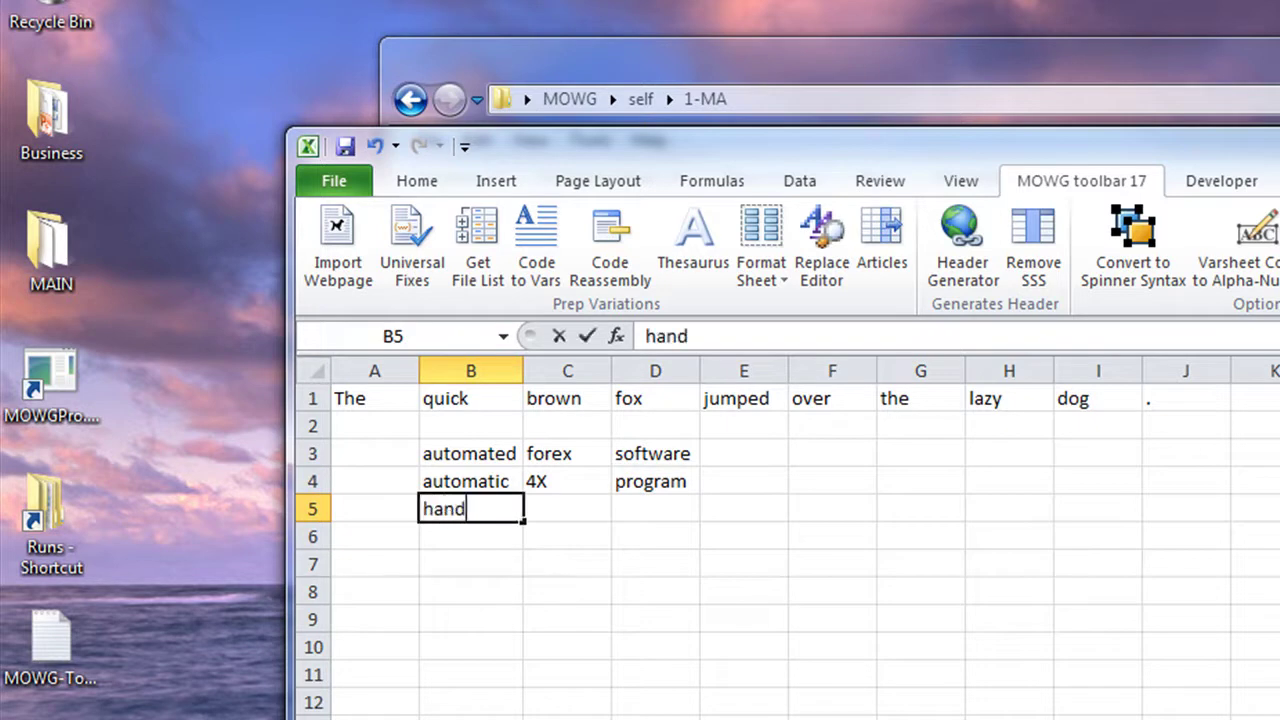
pyautogui.write('s-free')
pyautogui.press('Tab')
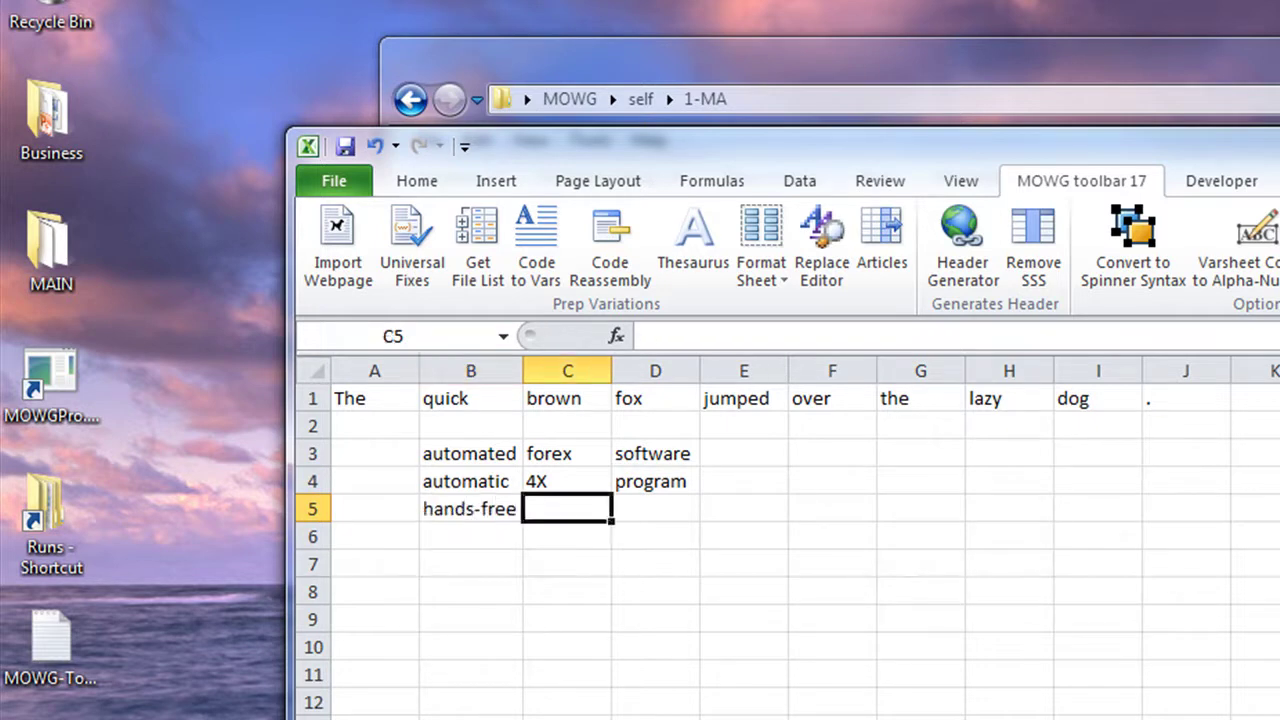
# Try handsfree as another alternative in B6 and clear the cell's contents again
pyautogui.click(486, 540)
pyautogui.write('har')
pyautogui.press('BackSpace')
pyautogui.write('ndsfree')
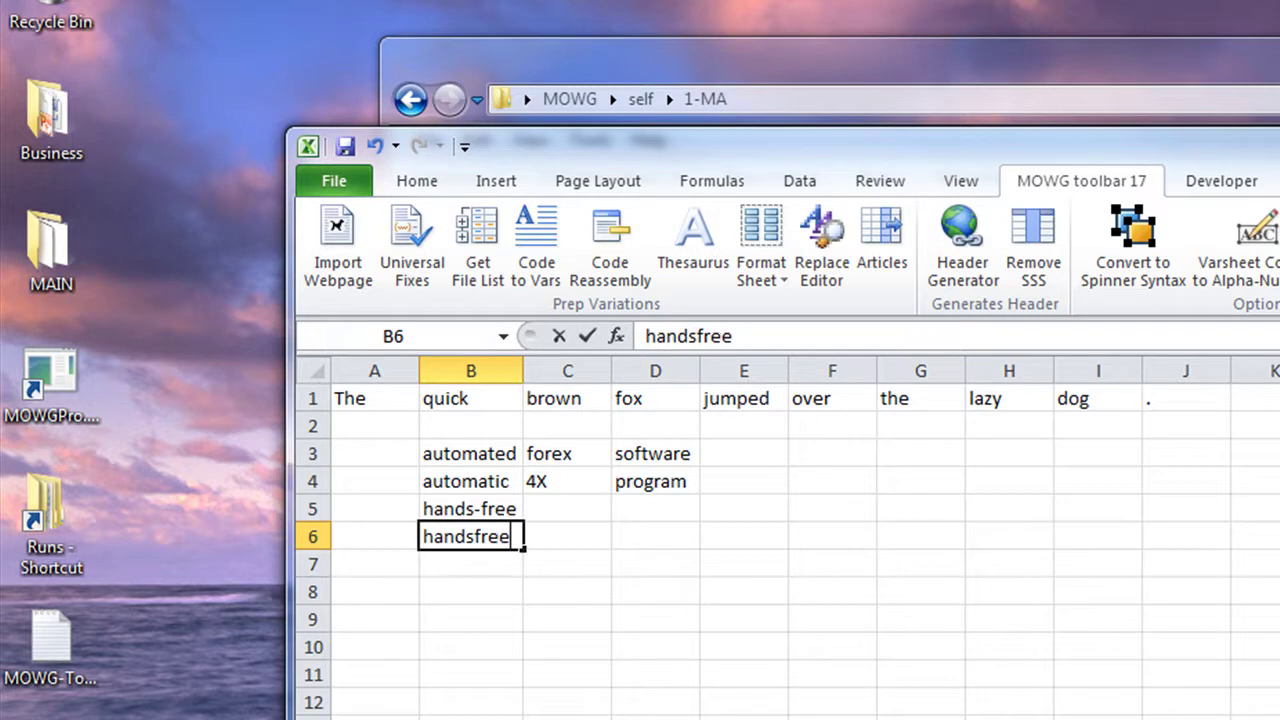
pyautogui.press('Tab')
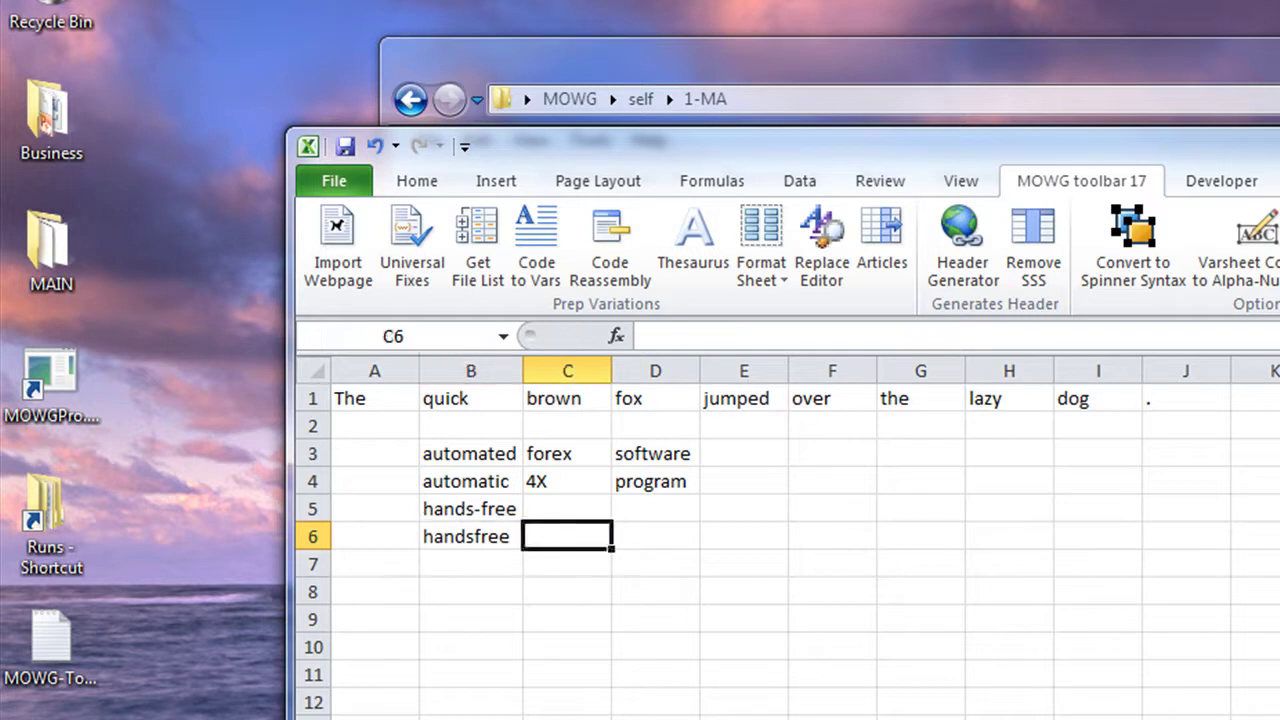
pyautogui.rightClick(476, 538)
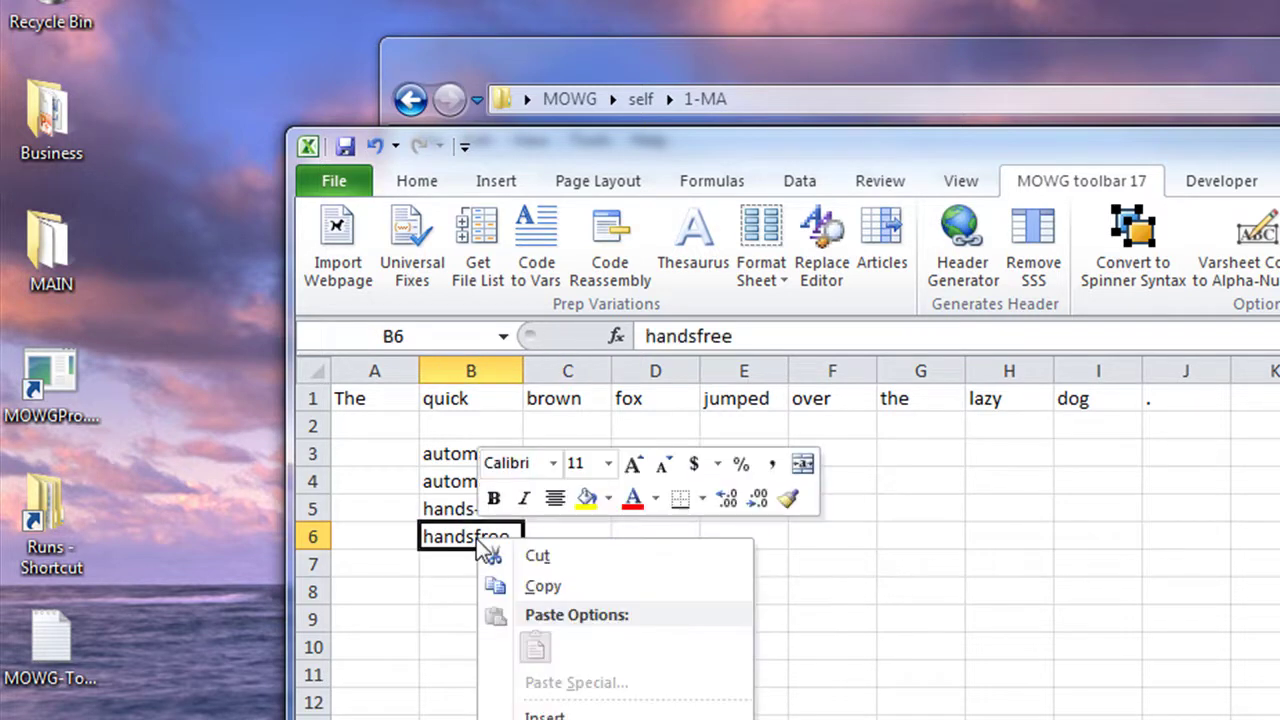
pyautogui.press('n')
pyautogui.click(935, 702)
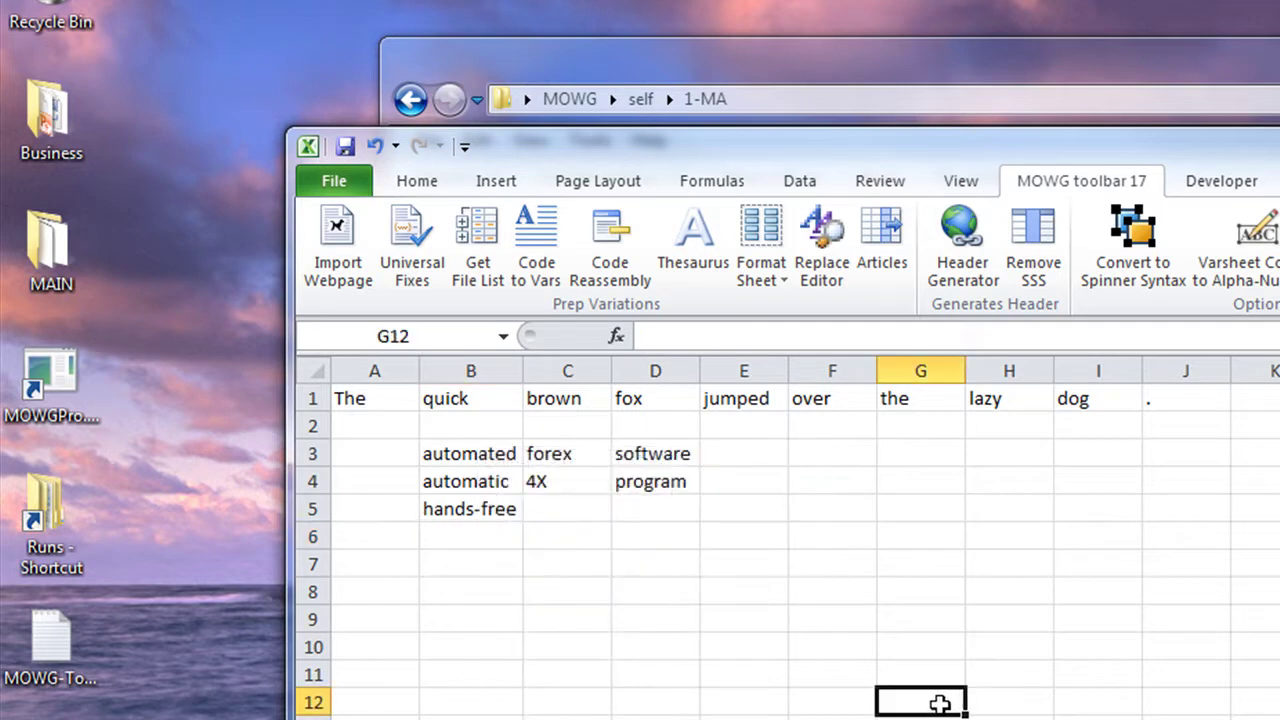
# Enter the alternatives 4-X in C5 and download in D5 to complete row 5
pyautogui.click(566, 498)
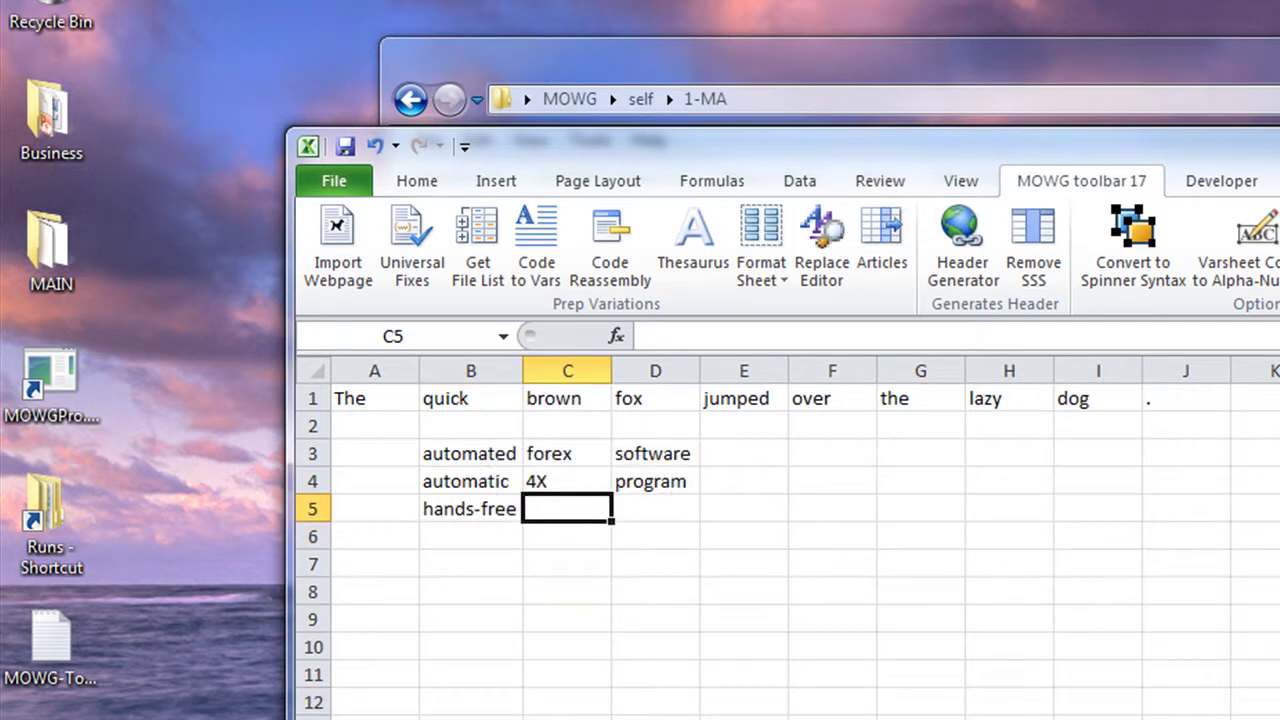
pyautogui.write('4-X')
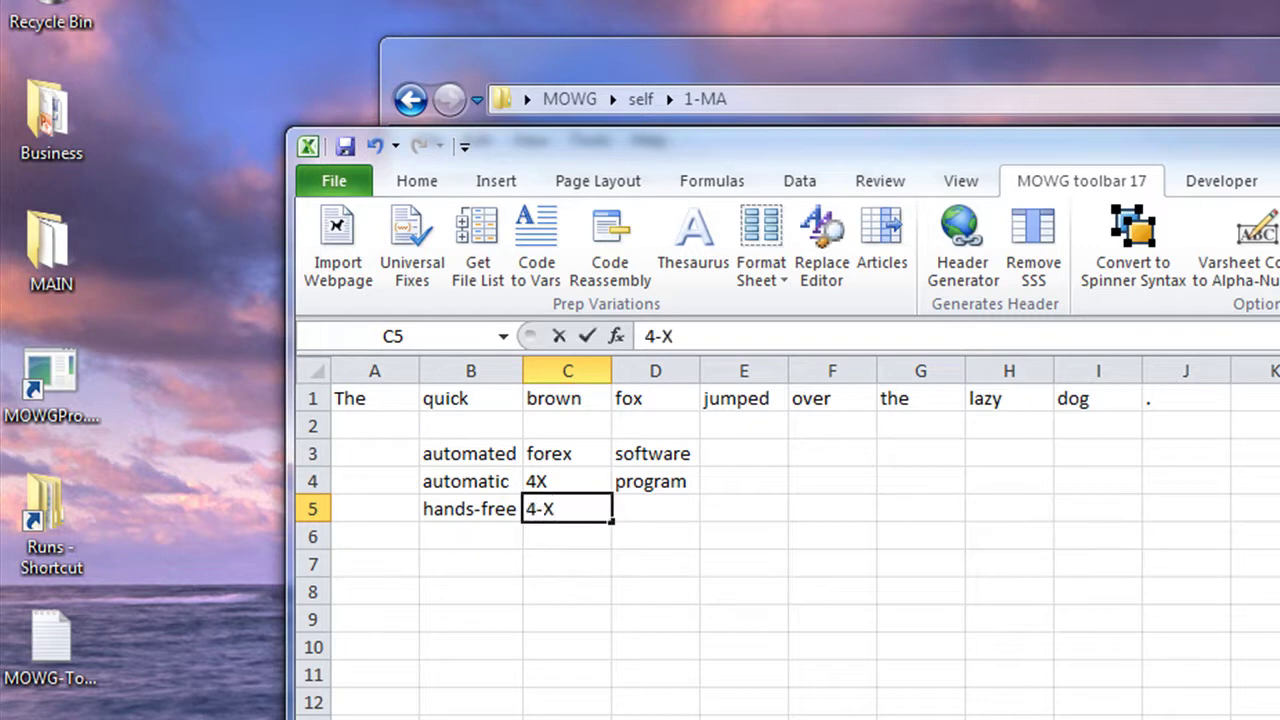
pyautogui.press('Tab')
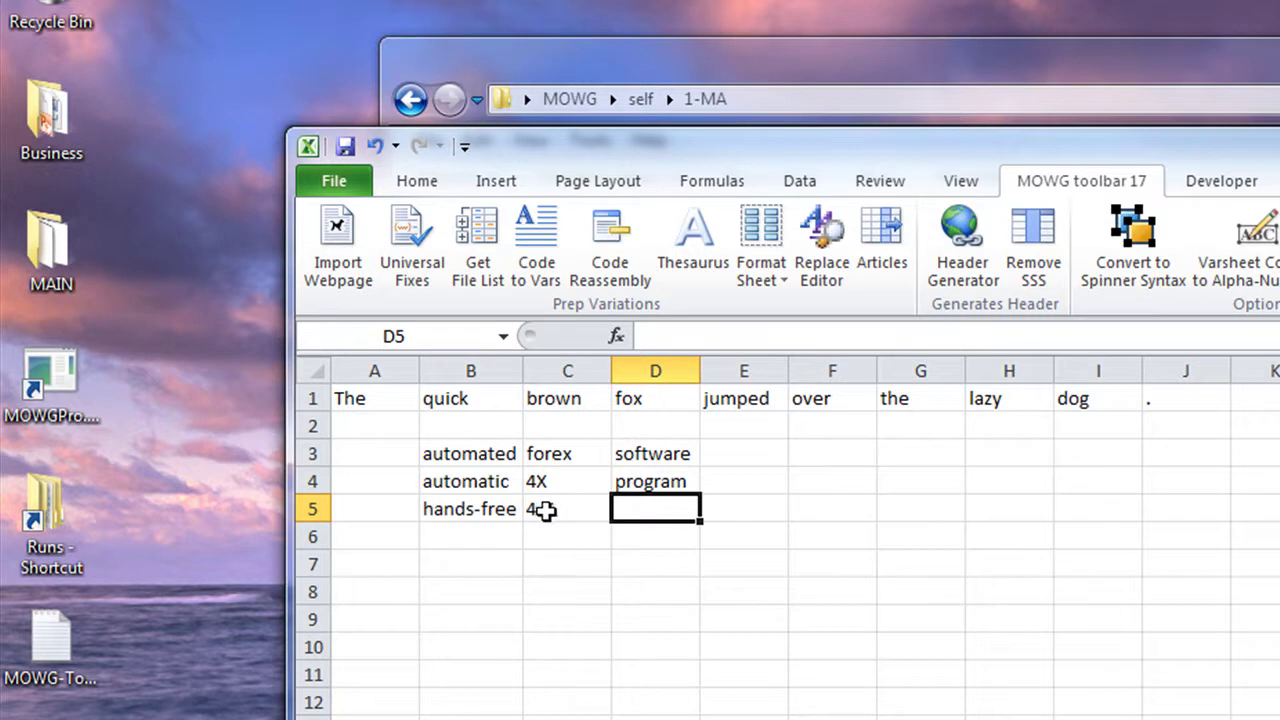
pyautogui.click(671, 456)
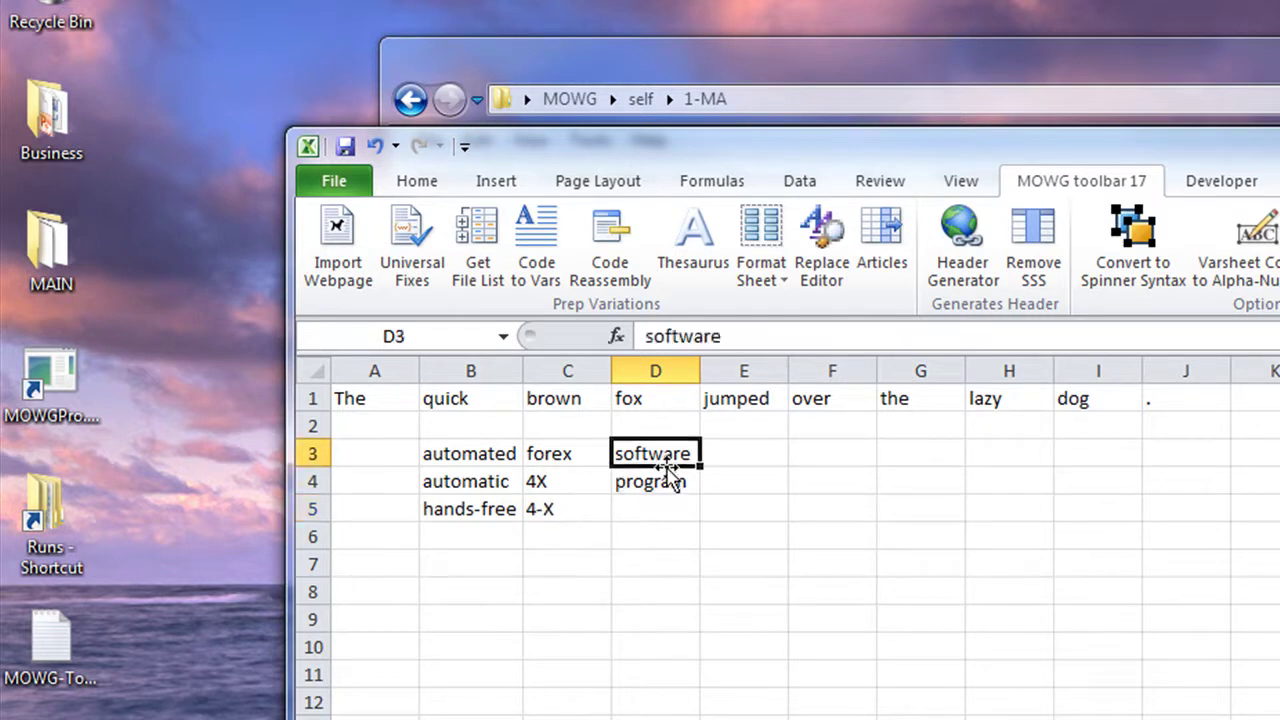
pyautogui.click(658, 477)
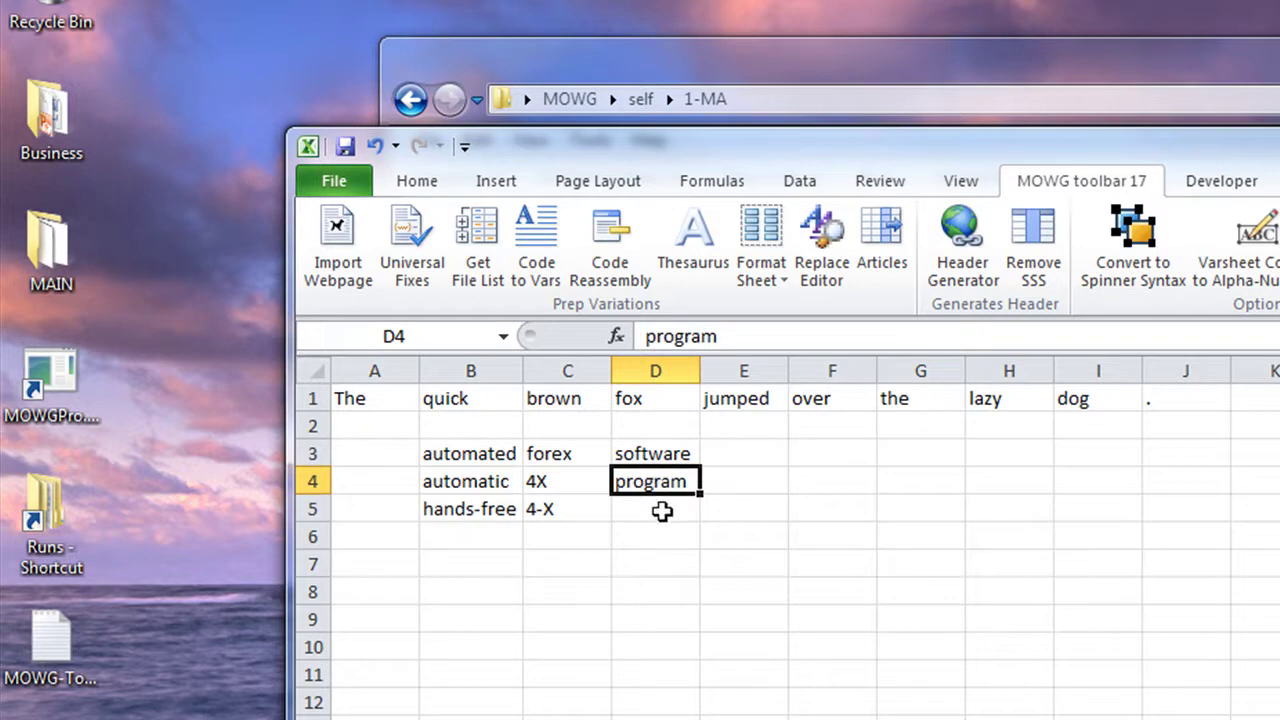
pyautogui.click(662, 511)
pyautogui.write('download')
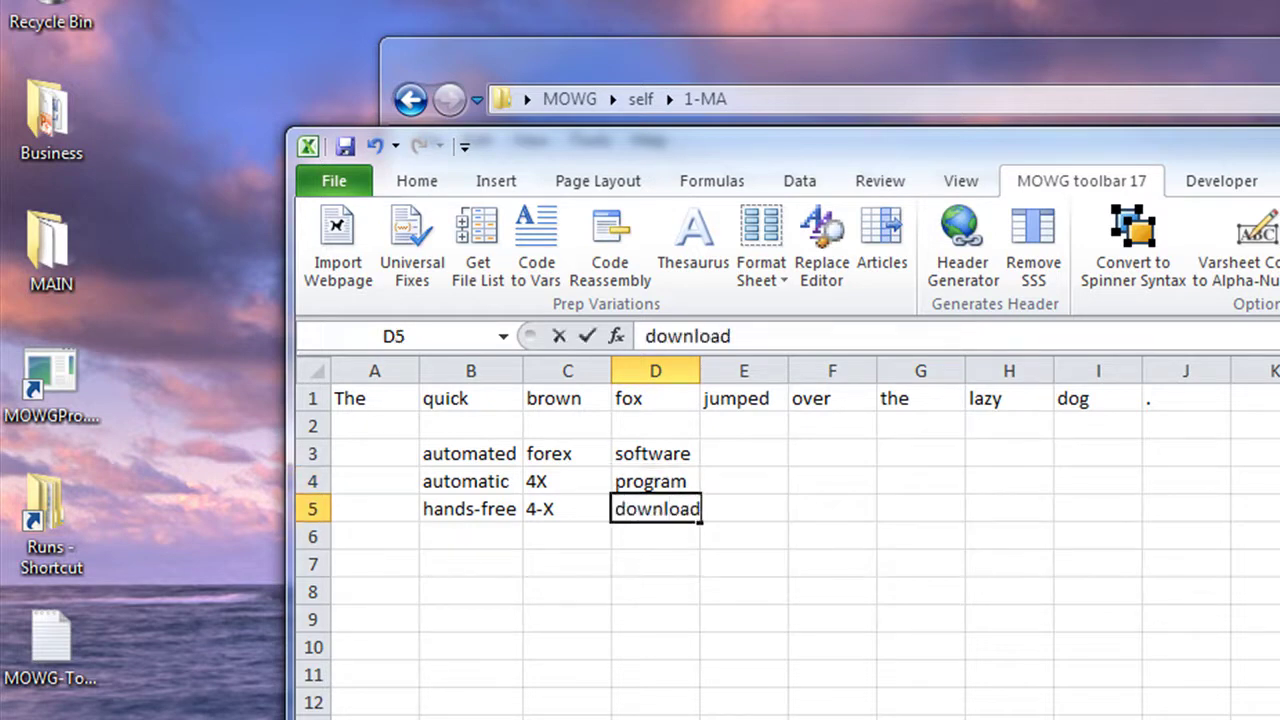
pyautogui.press('Return')
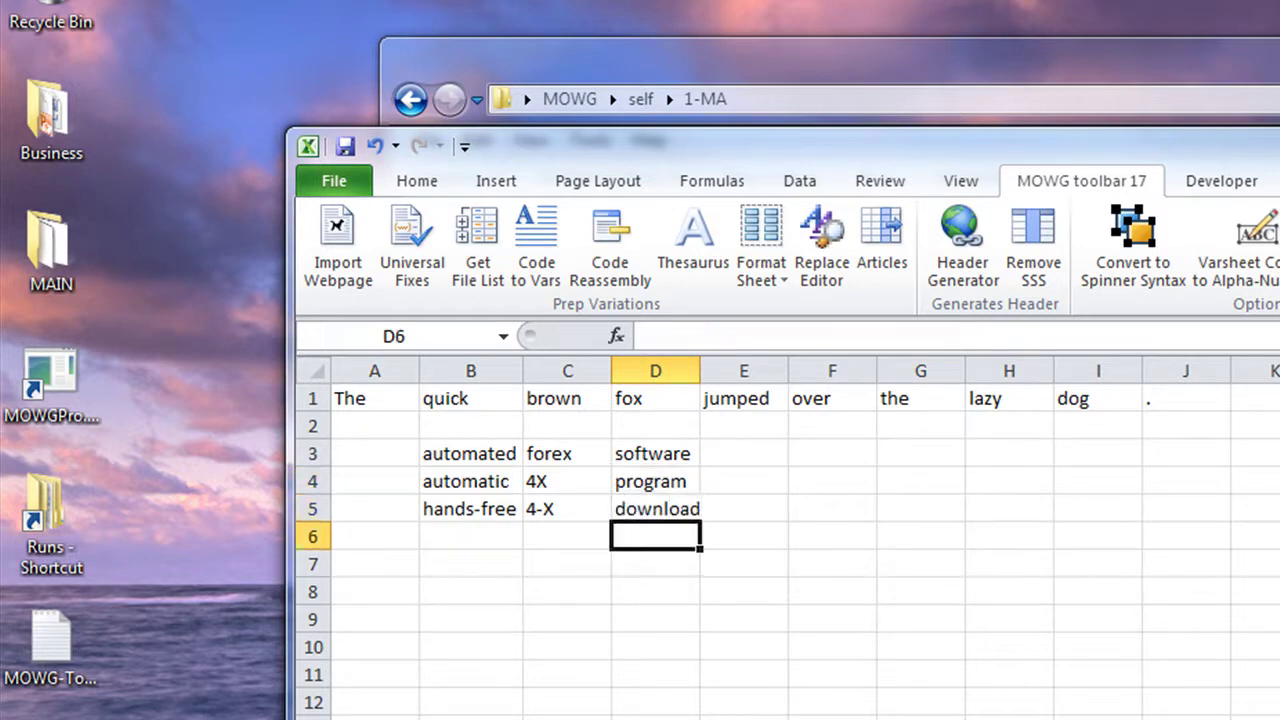
# Enter downloadable, downloadable software and downloadable program in D6 to D8 beneath download
pyautogui.write('downloadable')
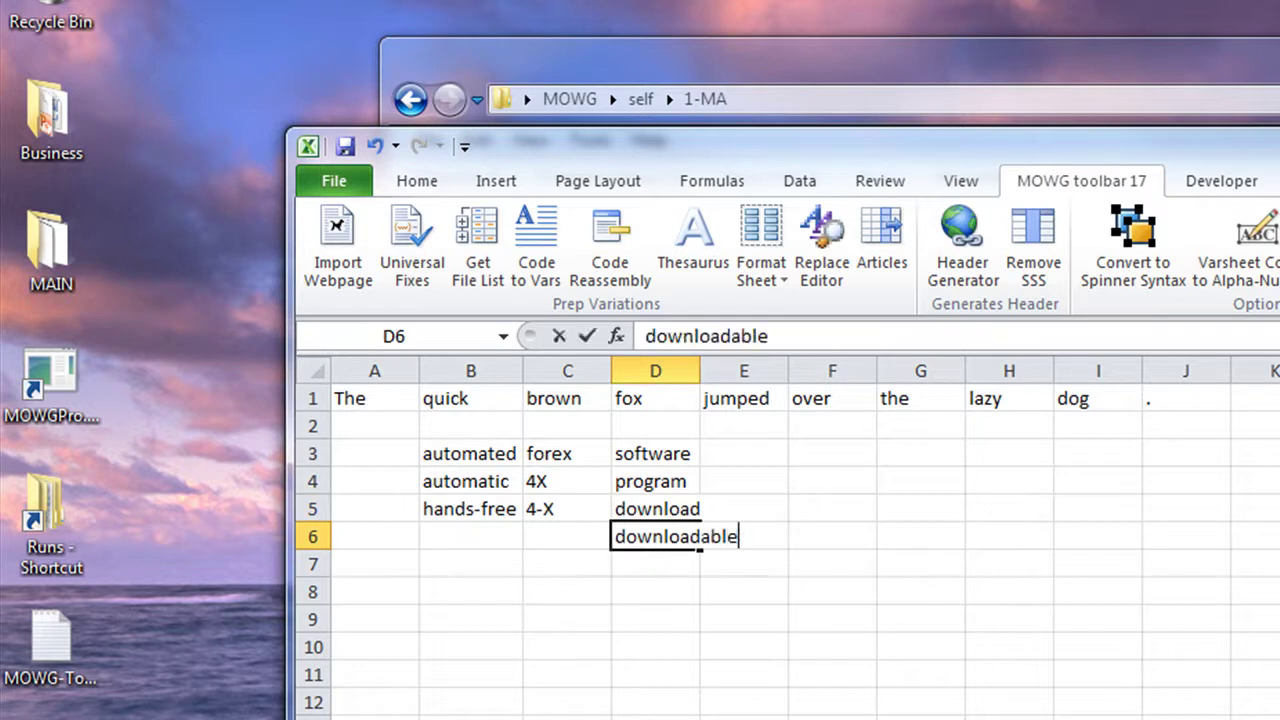
pyautogui.press('Return')
pyautogui.write('downloadab')
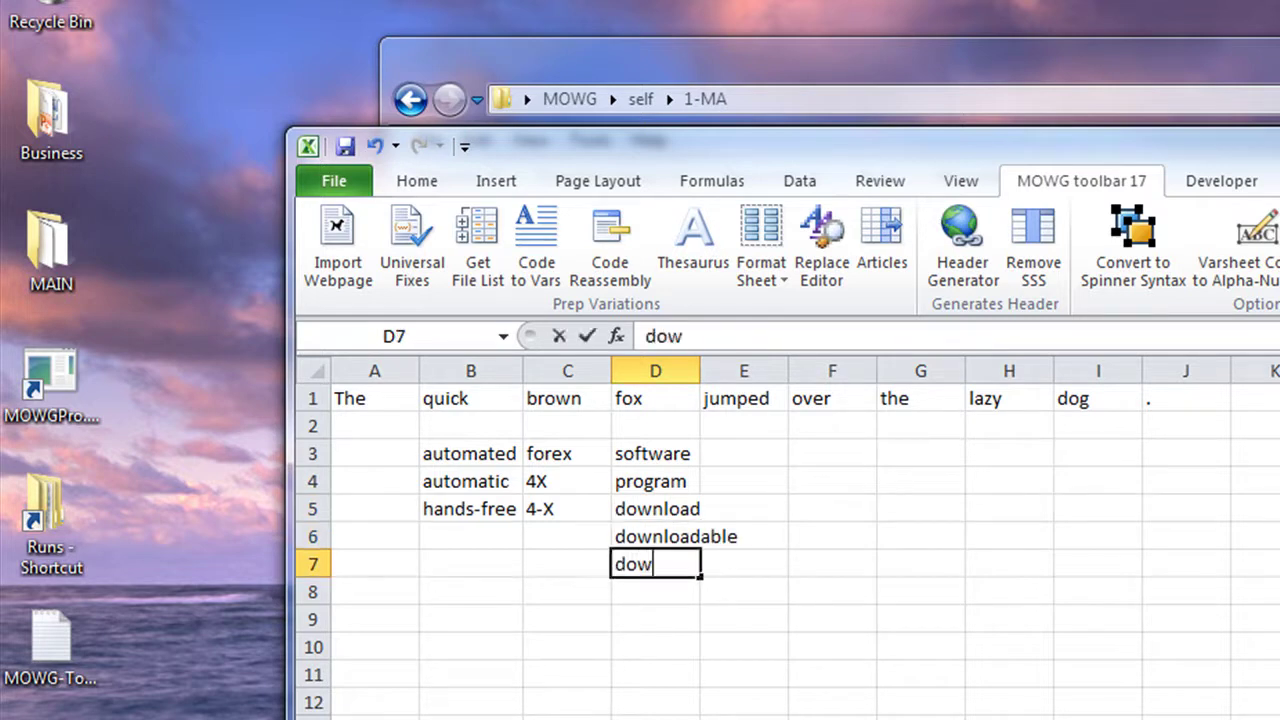
pyautogui.write('le software')
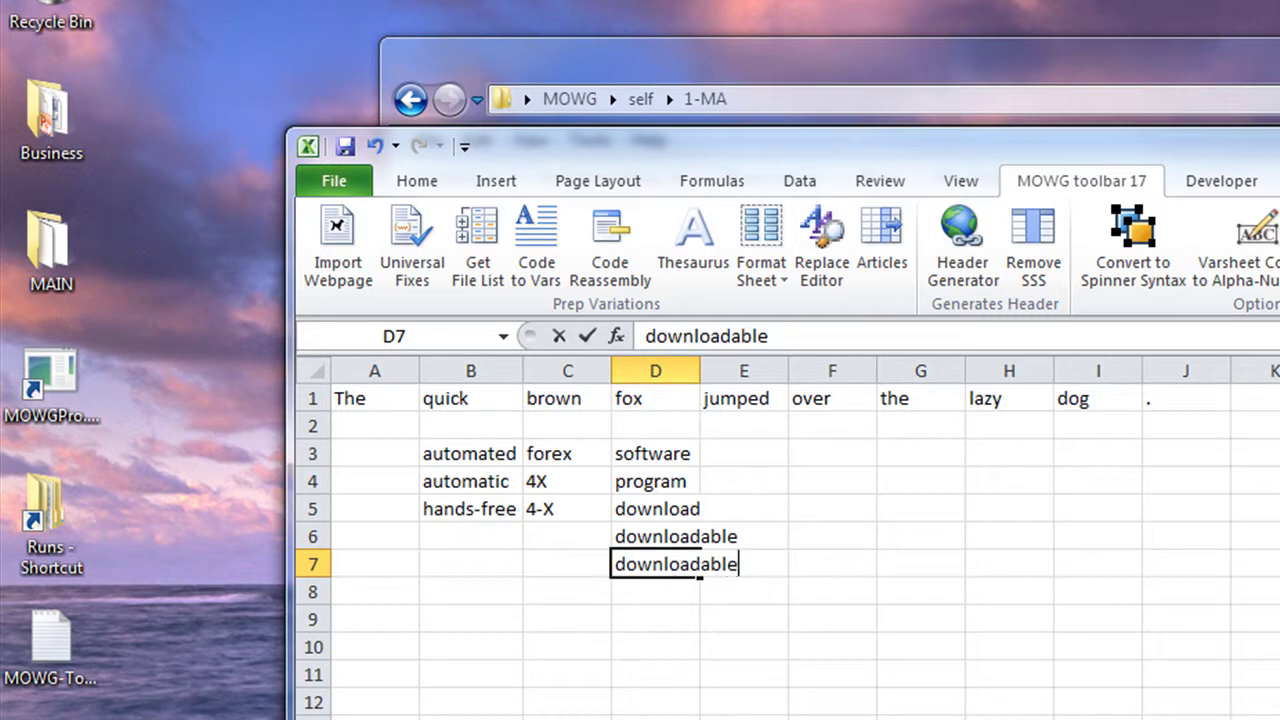
pyautogui.press('Return')
pyautogui.write('downloadable program')
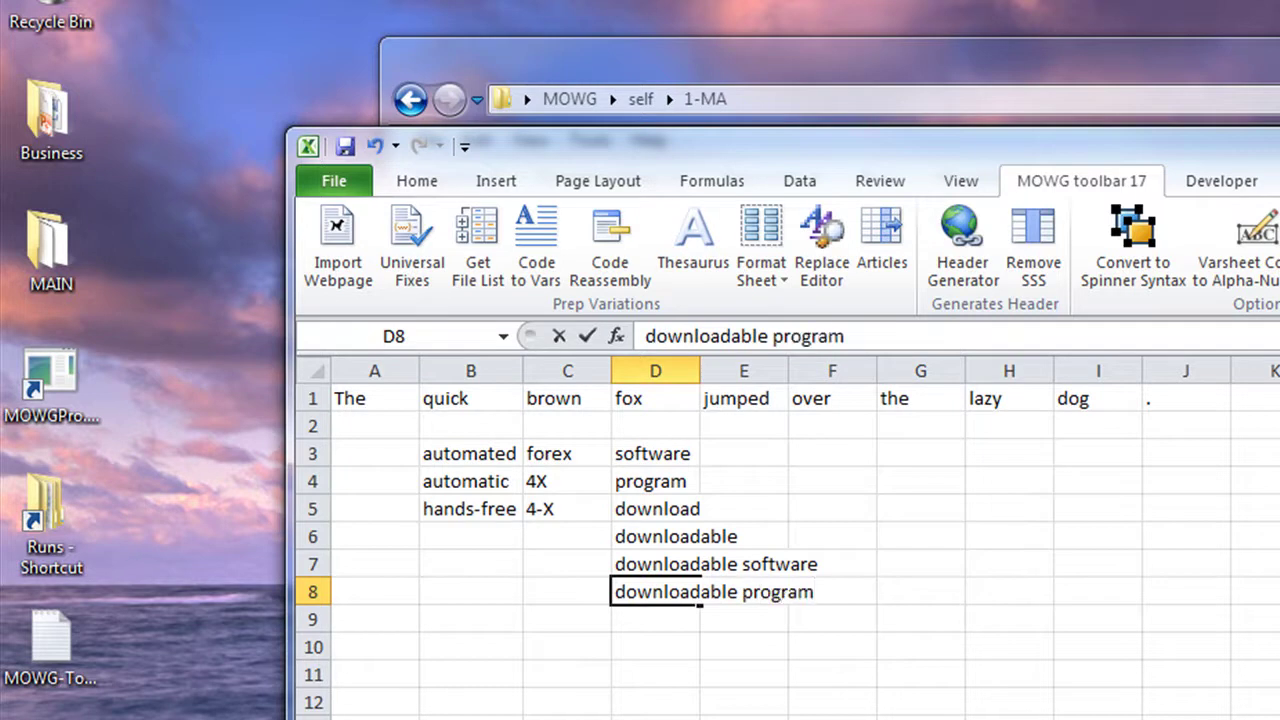
# Enter do-it-yourself in B6 beneath hands-free
pyautogui.press('Left')
pyautogui.press('Up')
pyautogui.press('Up')
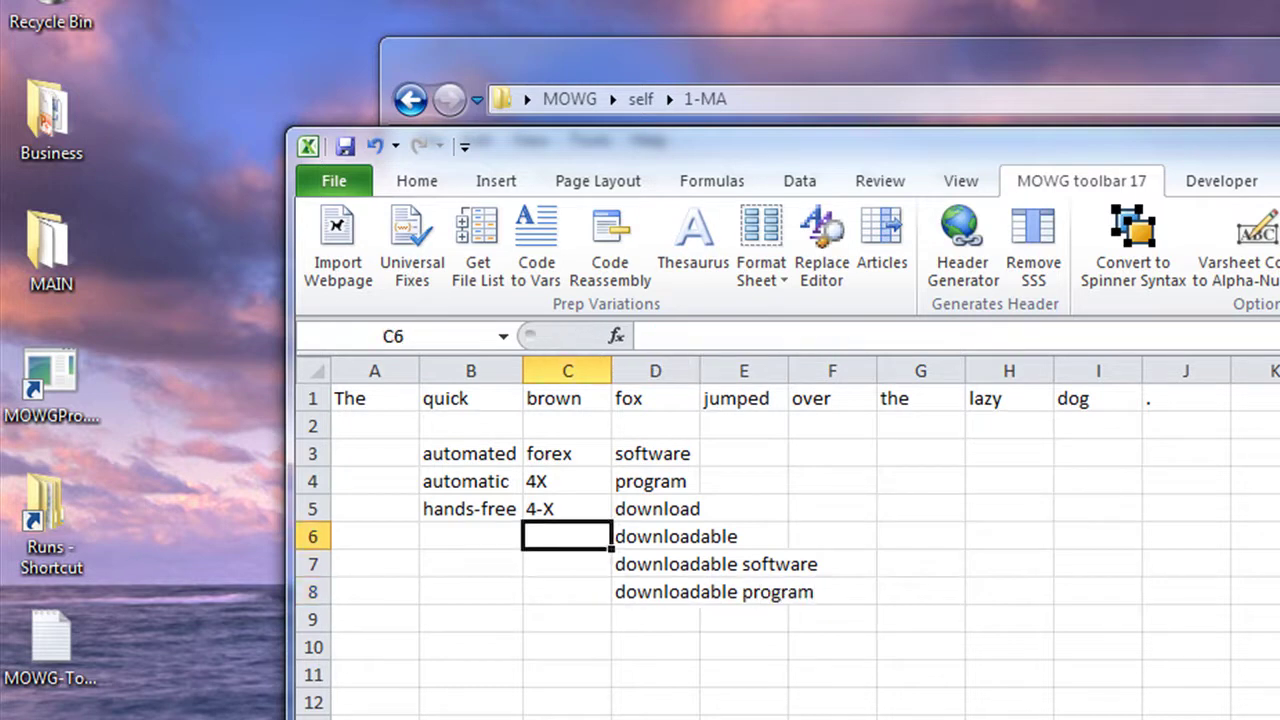
pyautogui.press('Left')
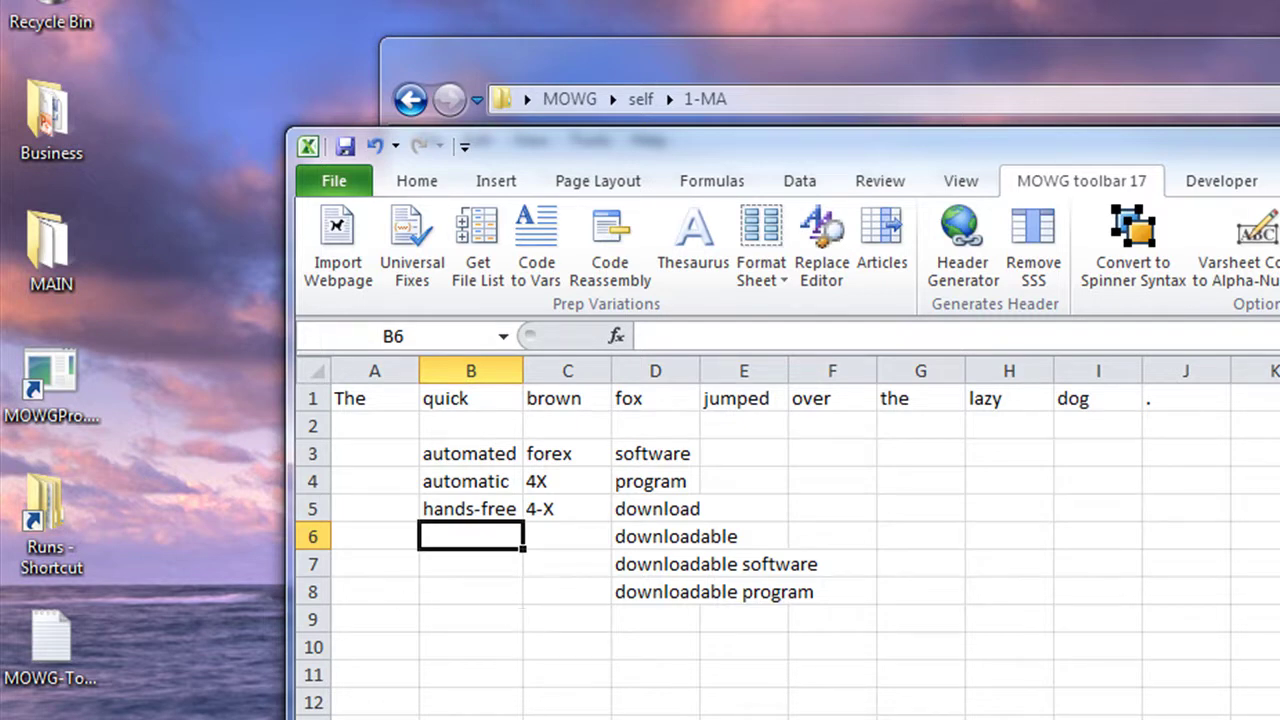
pyautogui.write('do')
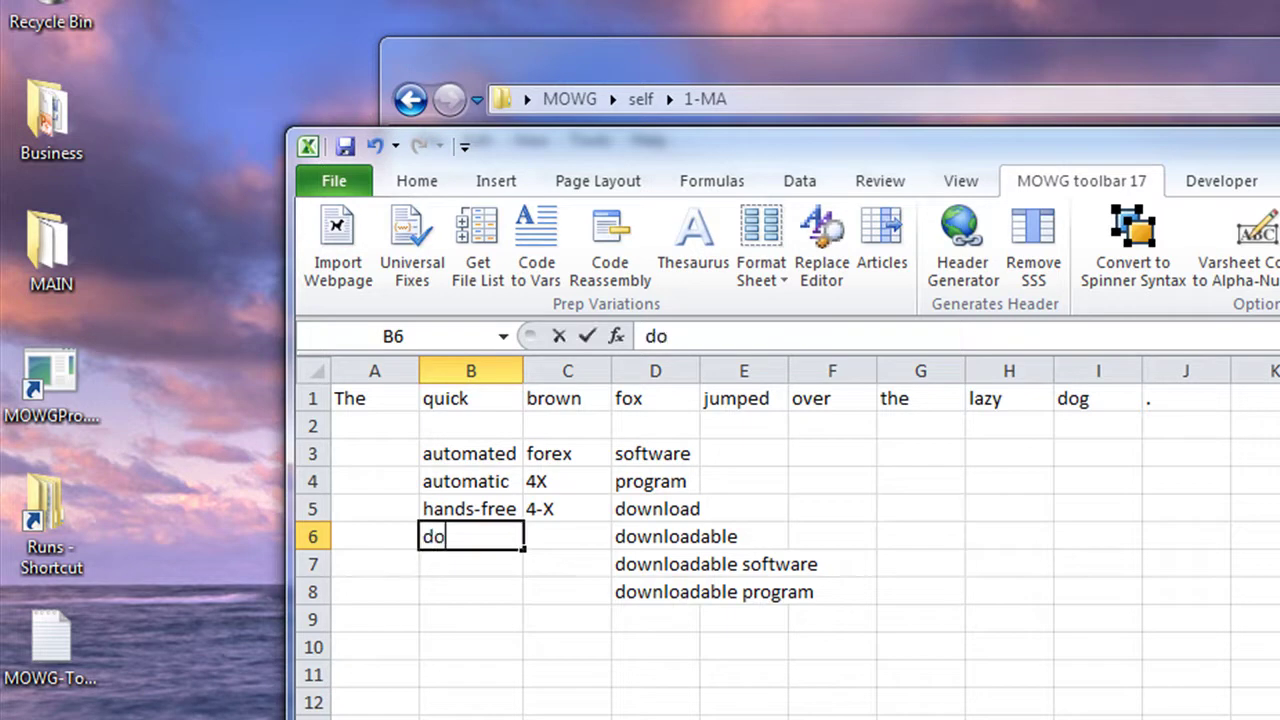
pyautogui.write('-it-yourself')
pyautogui.press('Return')
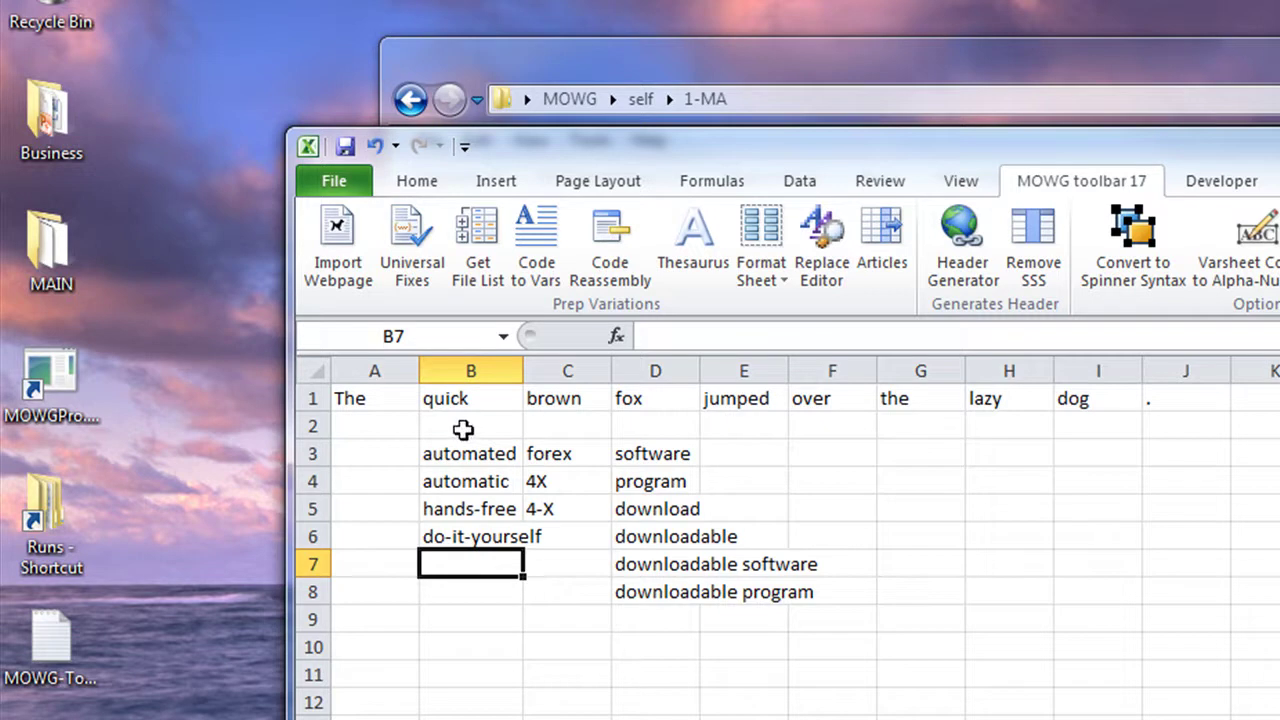
# Examine the phrase combinations across columns B to D, such as do-it-yourself with 4X and downloadable software
pyautogui.moveTo(466, 456); pyautogui.dragTo(651, 591)
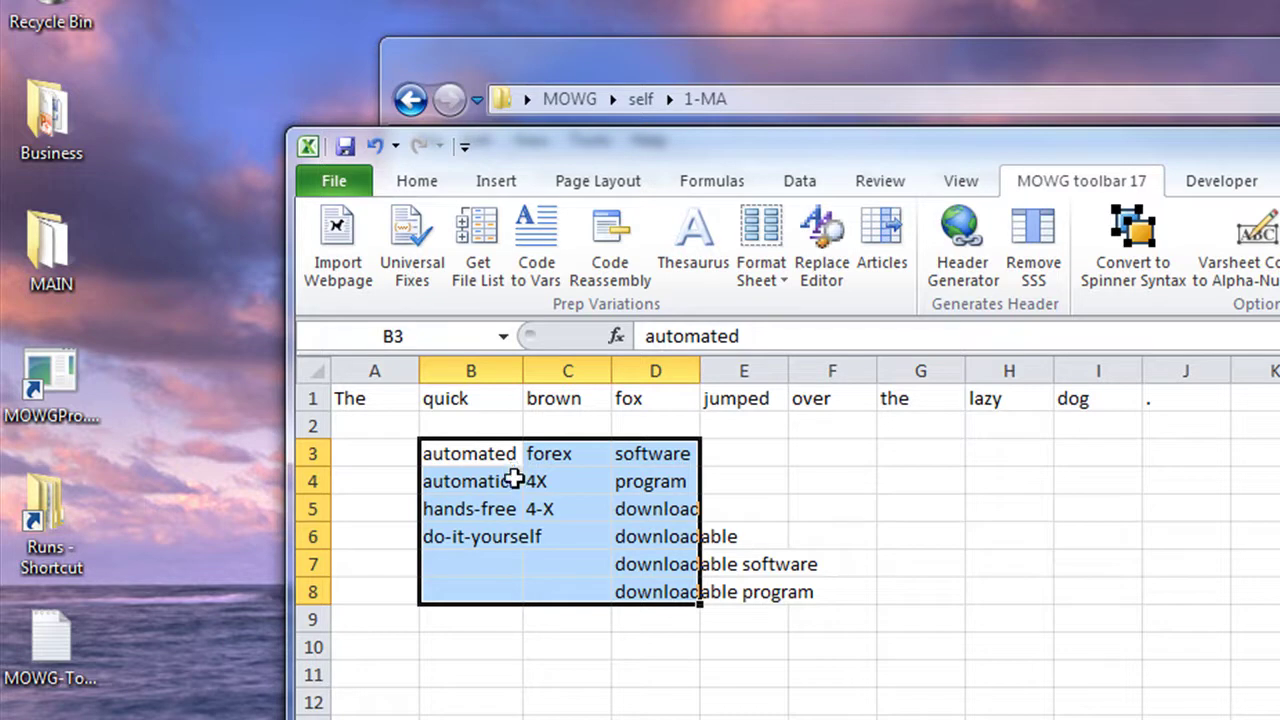
pyautogui.click(474, 536)
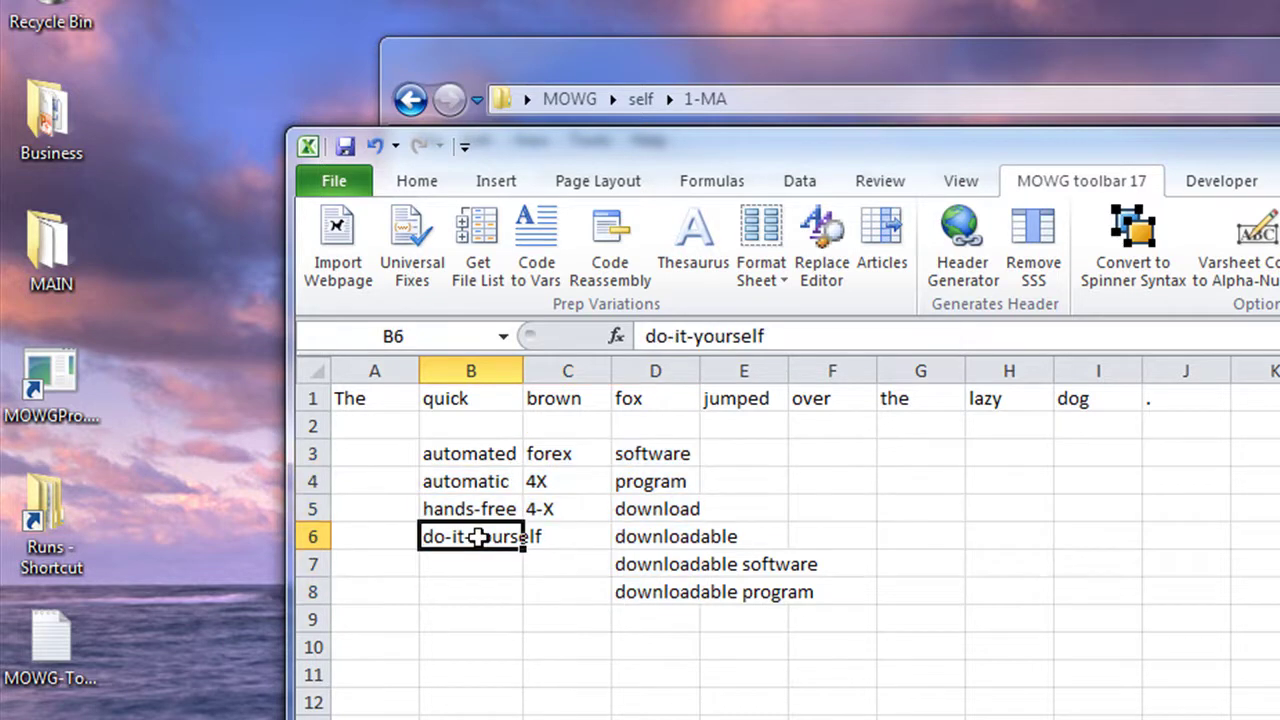
pyautogui.click(563, 483)
pyautogui.click(661, 565)
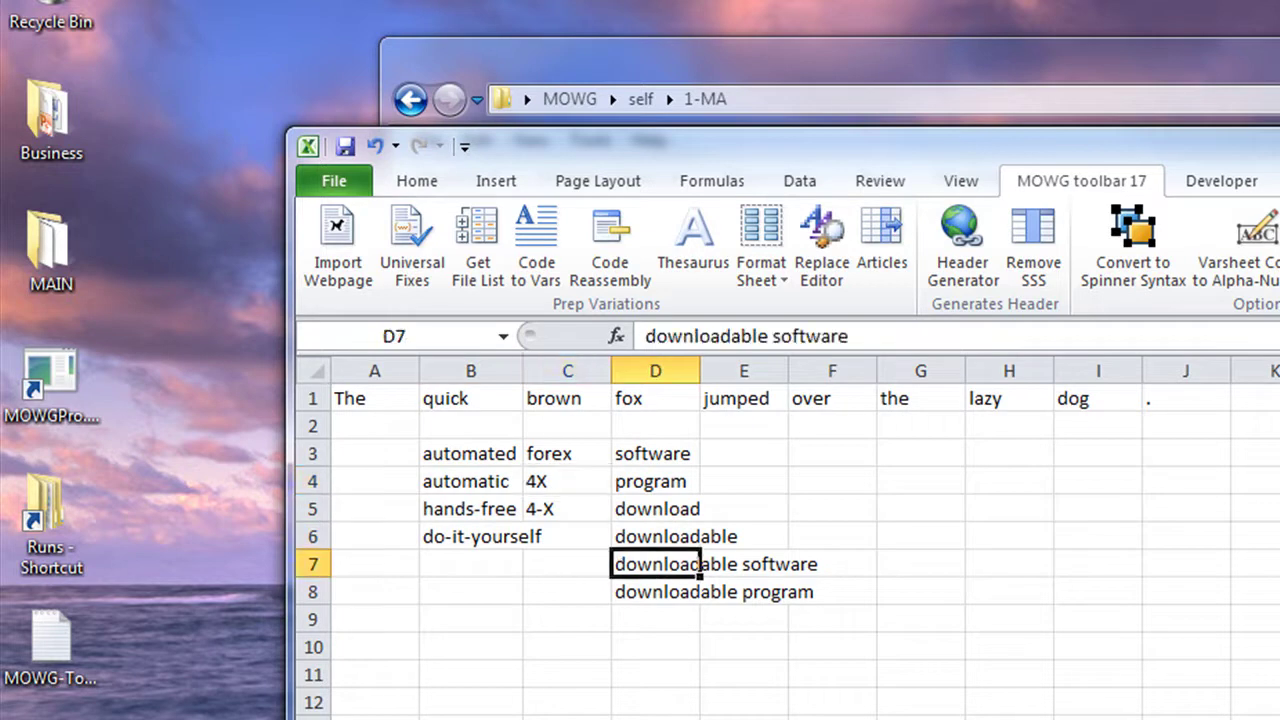
pyautogui.click(478, 536)
pyautogui.click(531, 486)
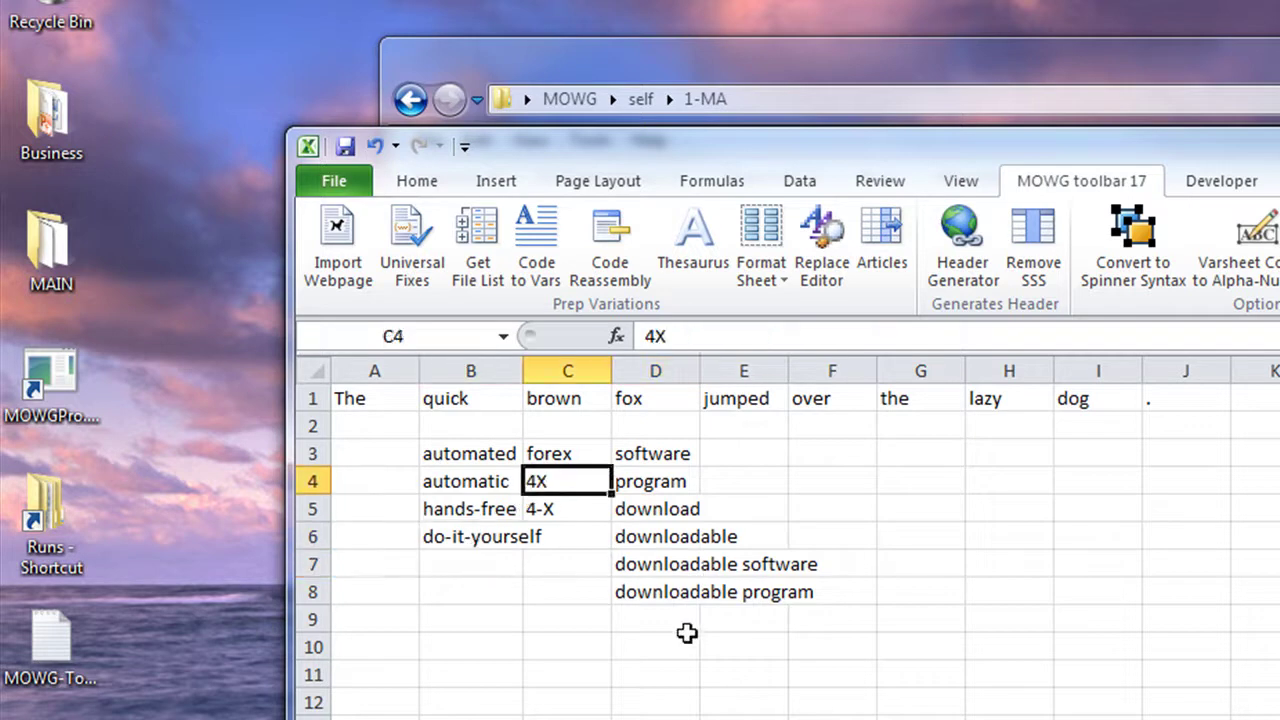
pyautogui.click(651, 571)
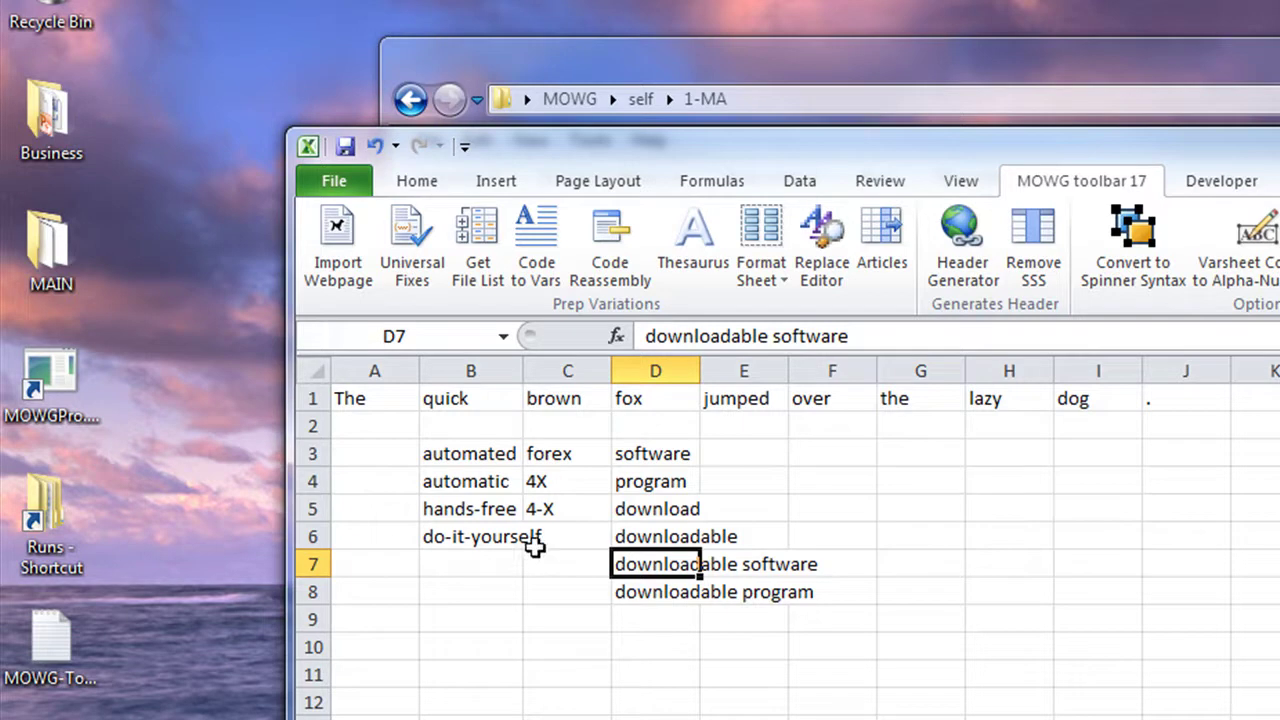
pyautogui.moveTo(460, 451); pyautogui.dragTo(668, 719)
# Enter the sample phrase website marketing in B16, below the word variation block
pyautogui.click(463, 454)
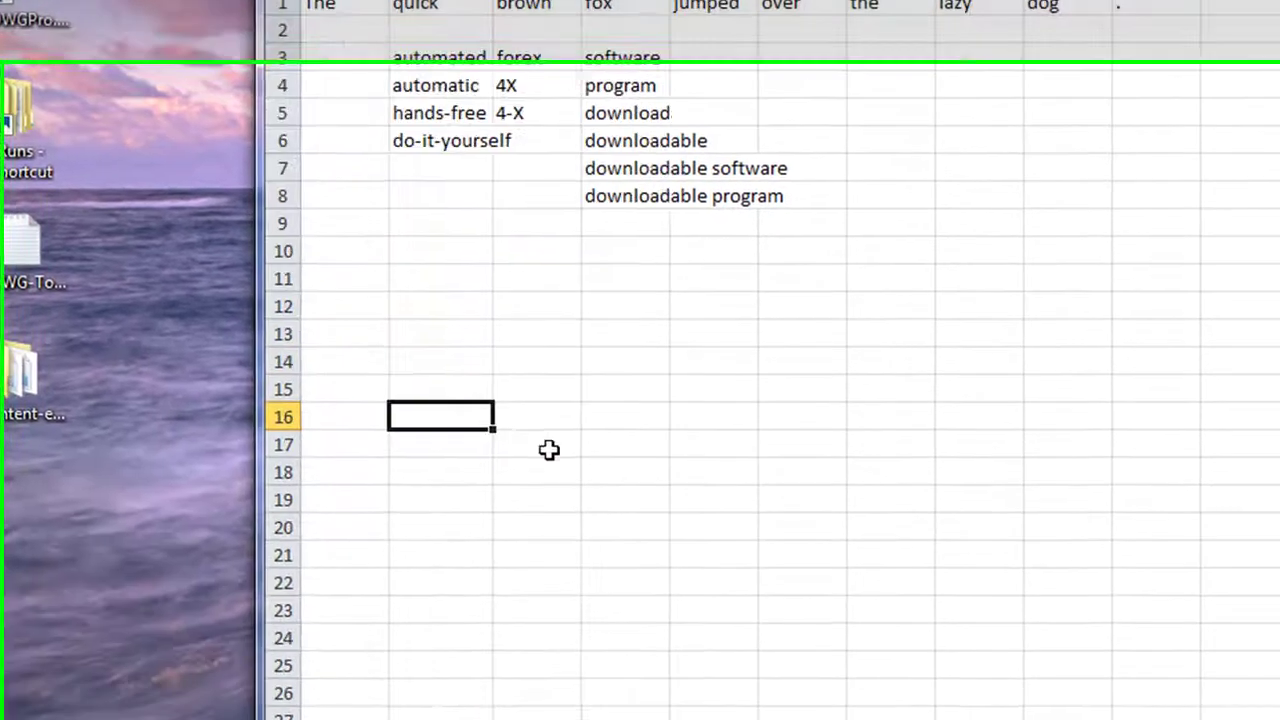
pyautogui.write('w')
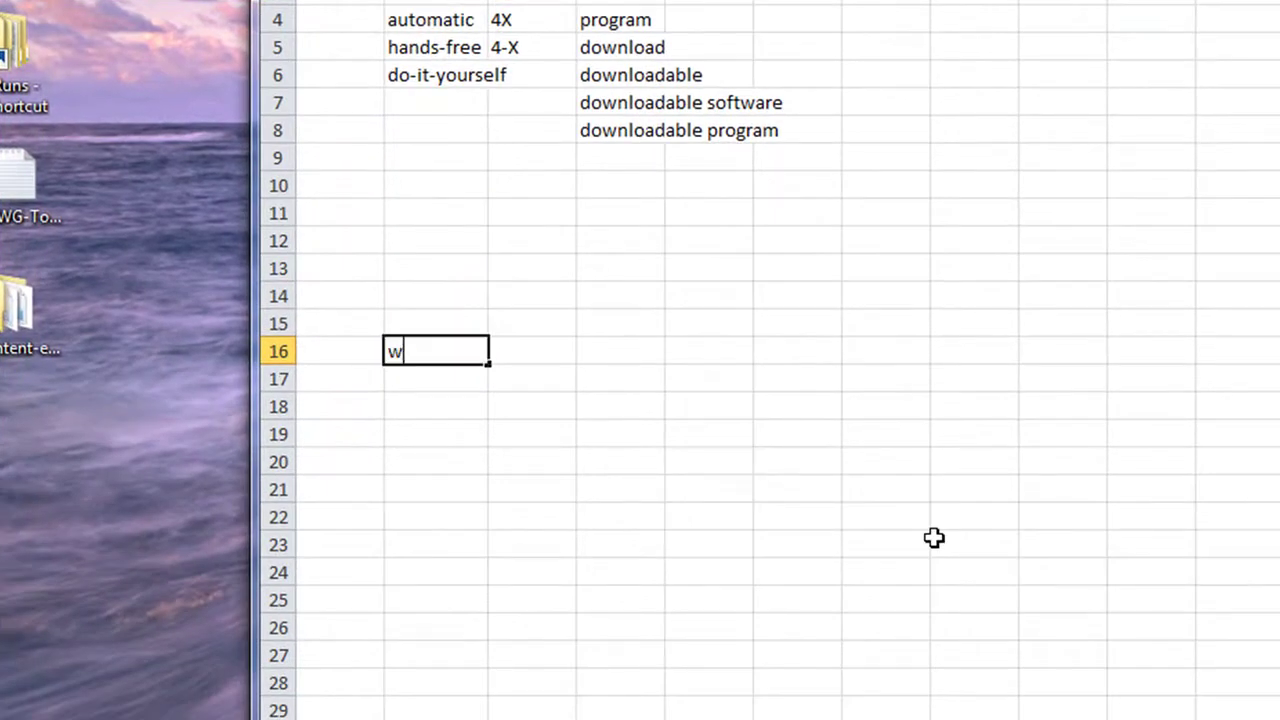
pyautogui.write('ebsite marketing')
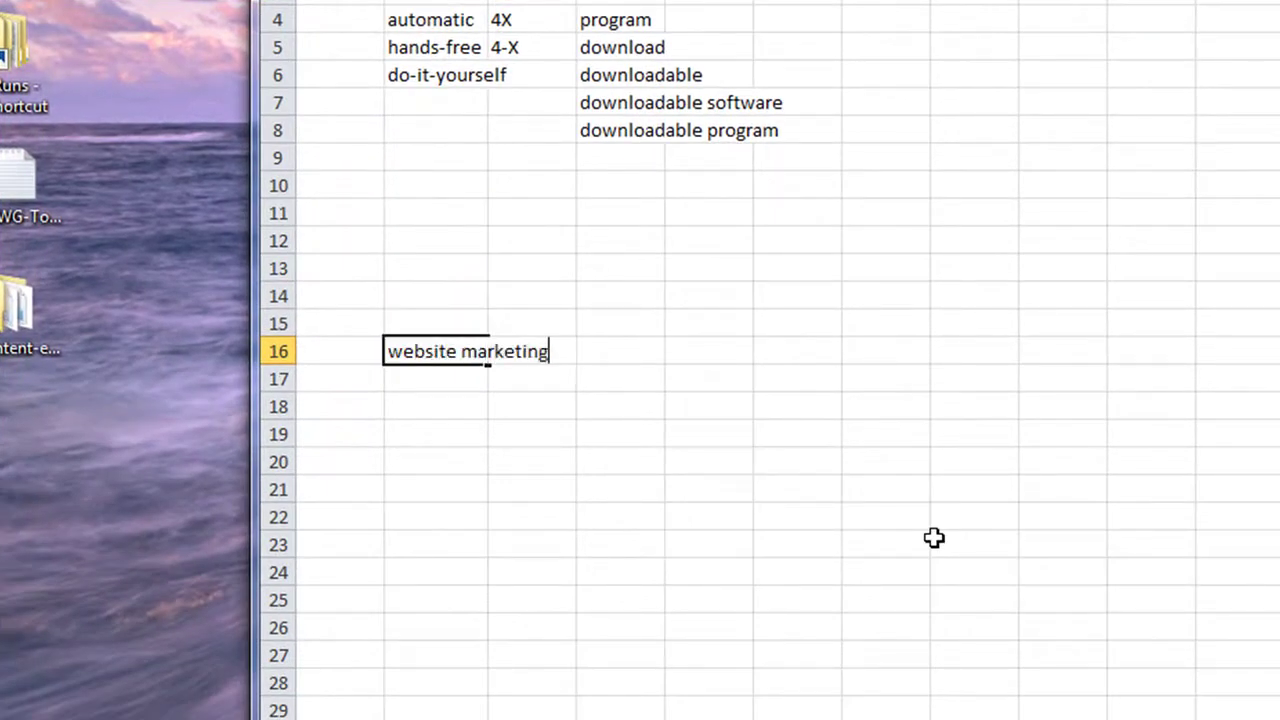
pyautogui.press('Return')
pyautogui.click(1106, 442)
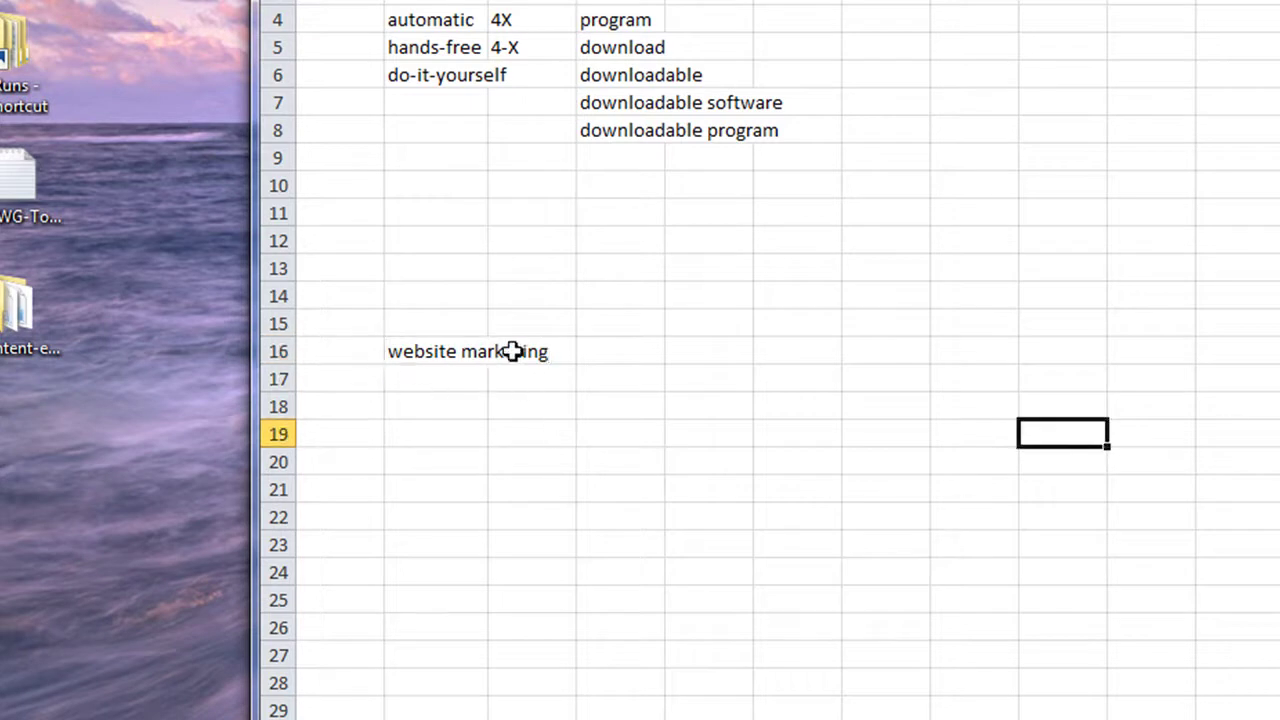
# Enter the sample phrase internet marketing in B17, beneath website marketing
pyautogui.click(440, 357)
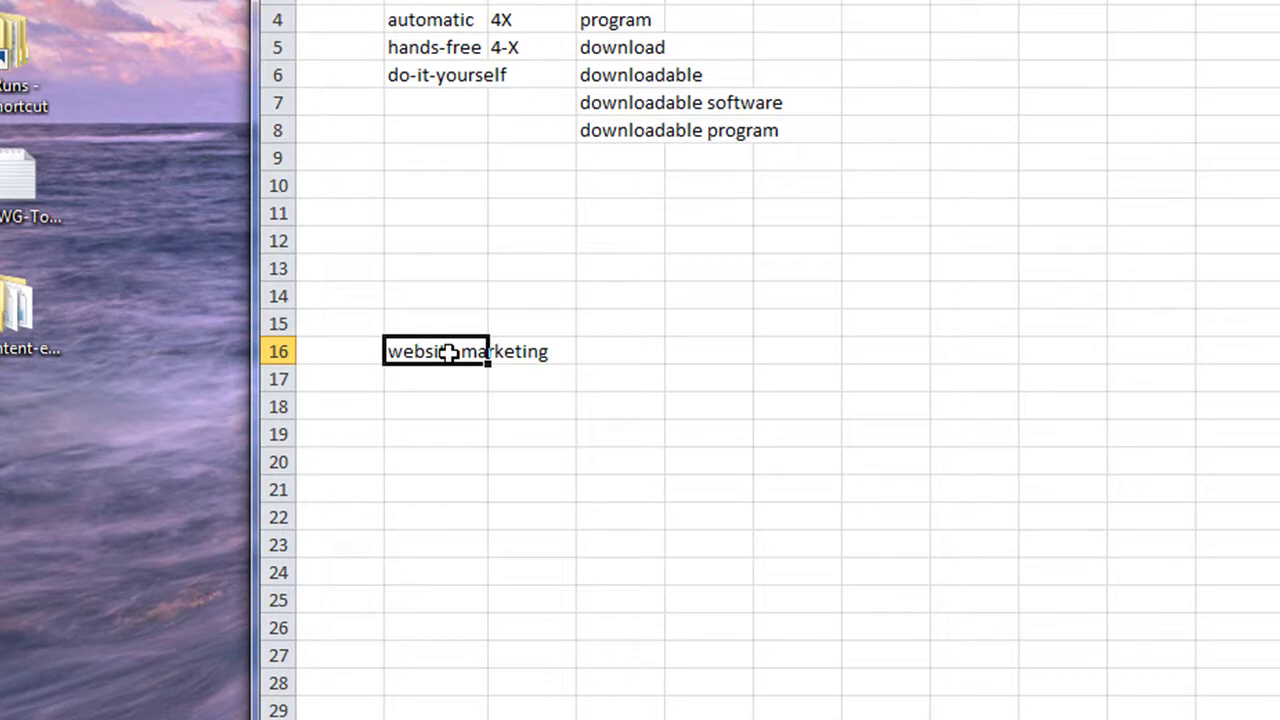
pyautogui.moveTo(446, 384); pyautogui.dragTo(449, 714)
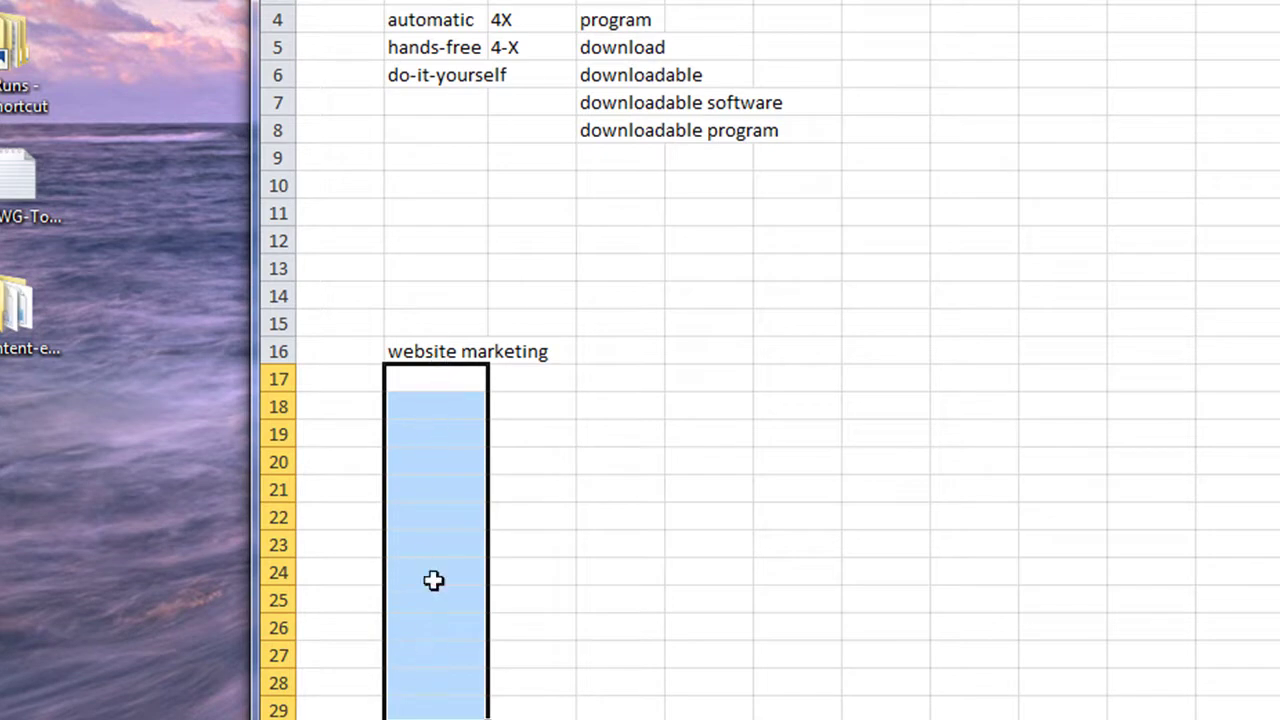
pyautogui.click(432, 351)
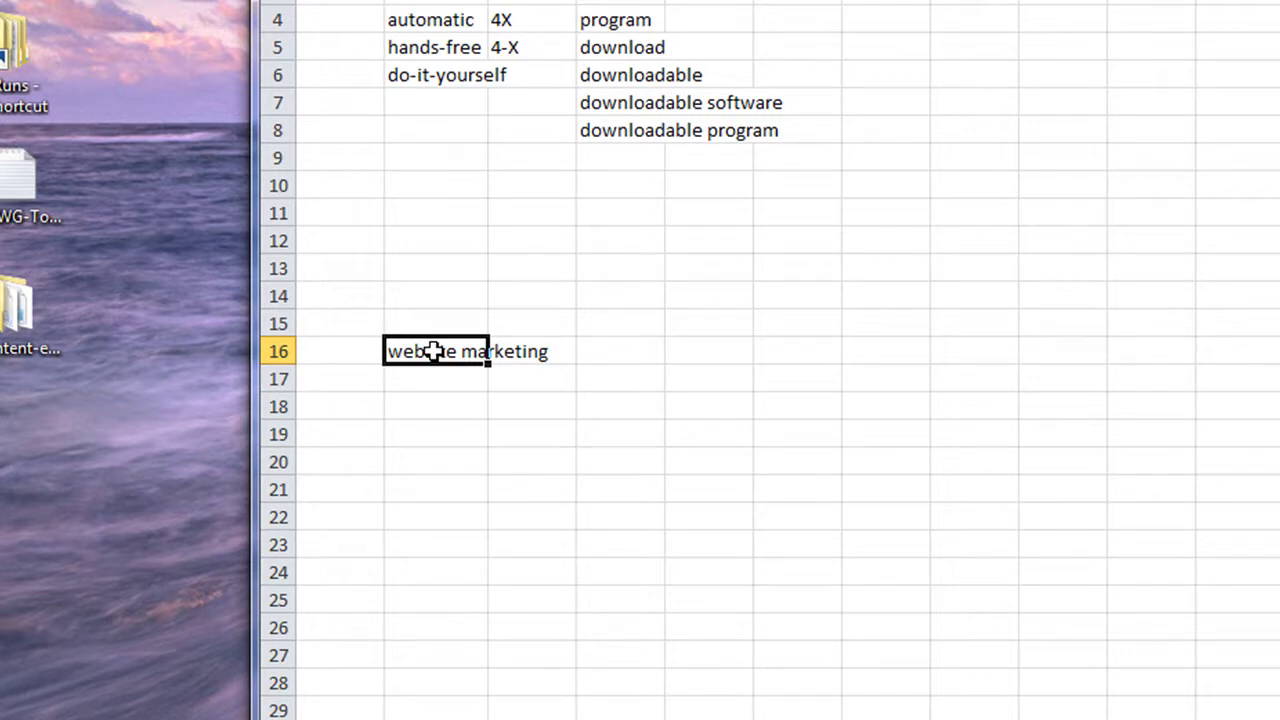
pyautogui.click(440, 390)
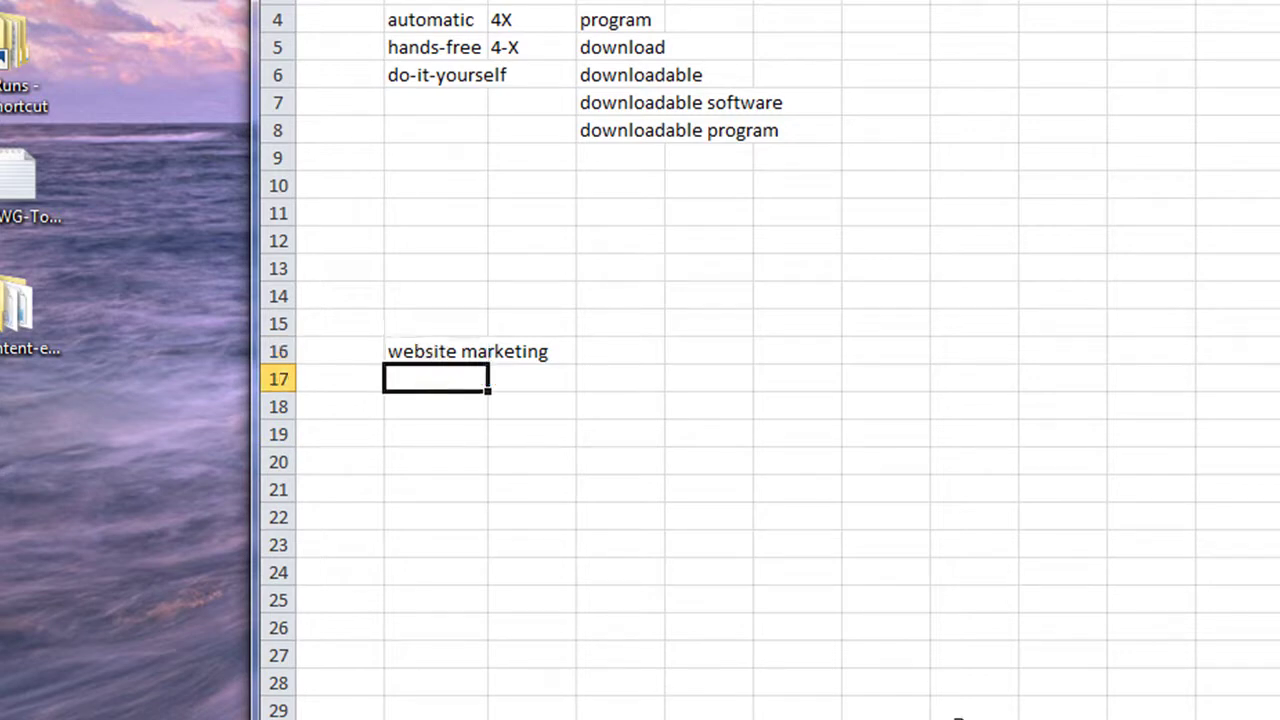
pyautogui.write('internet marketing')
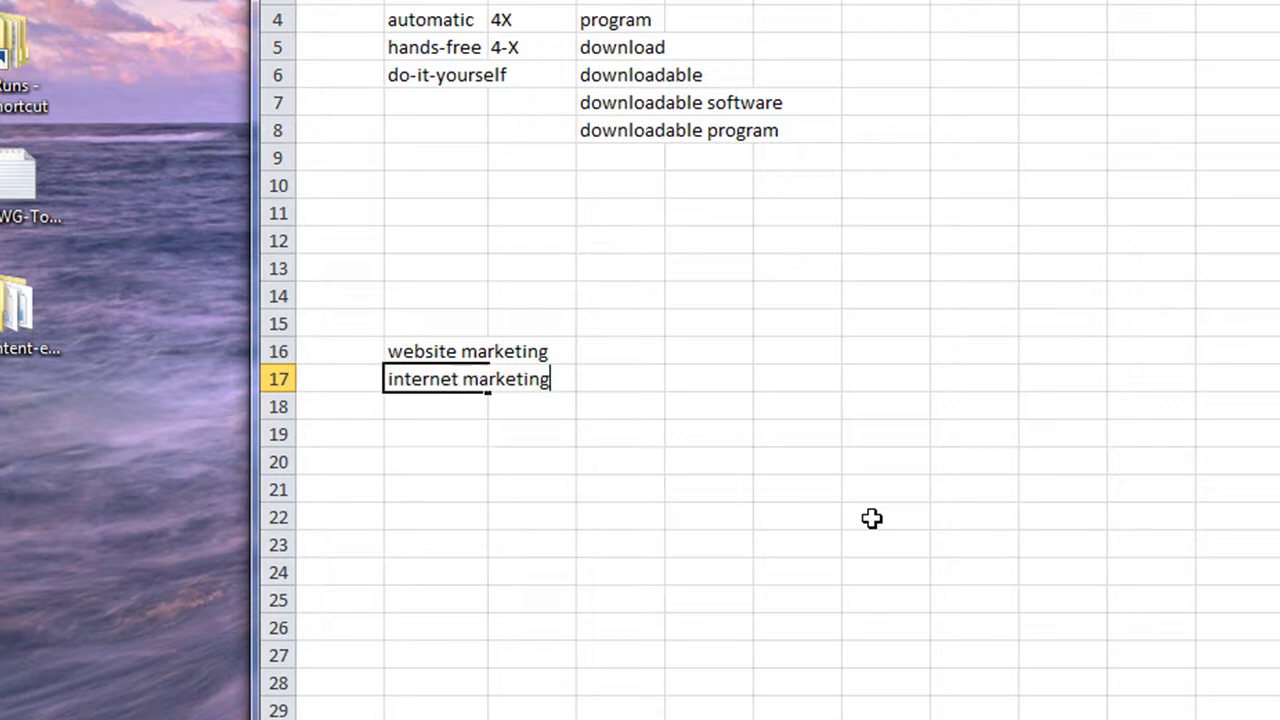
pyautogui.press('Return')
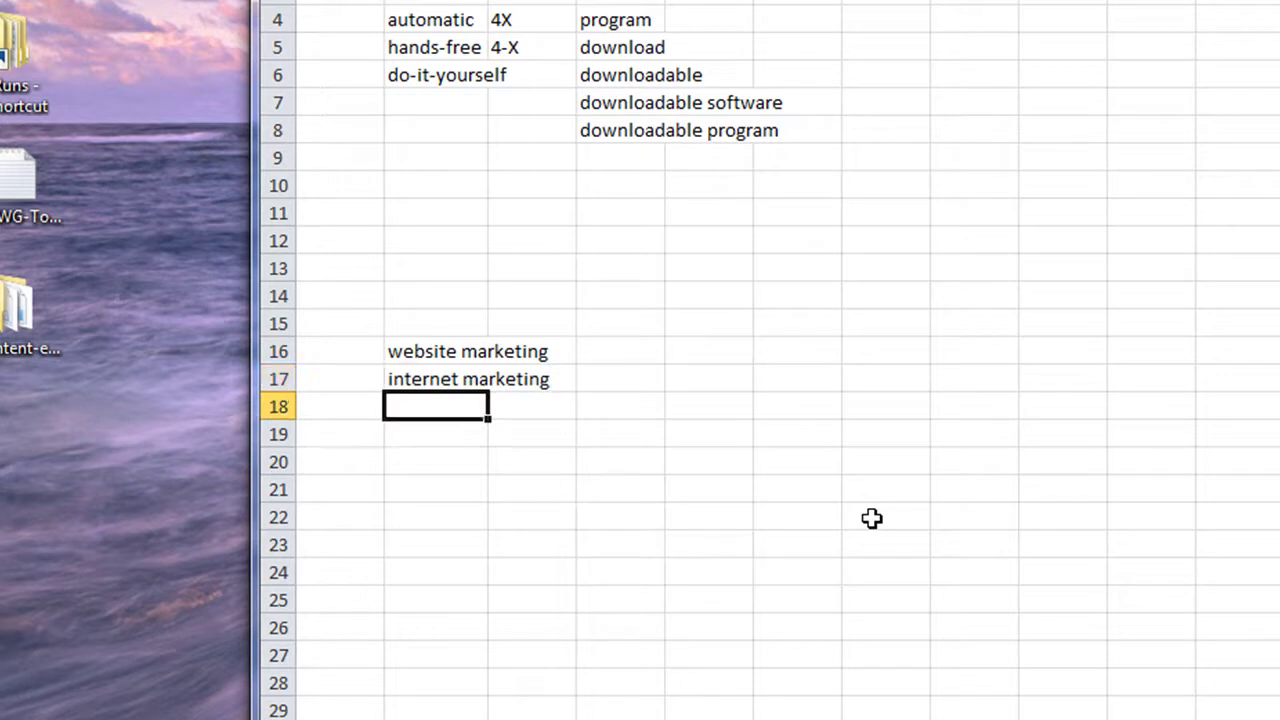
# Enter website advertising, internet advertising and an SEO variation in B18 to B20
pyautogui.write('website adv')
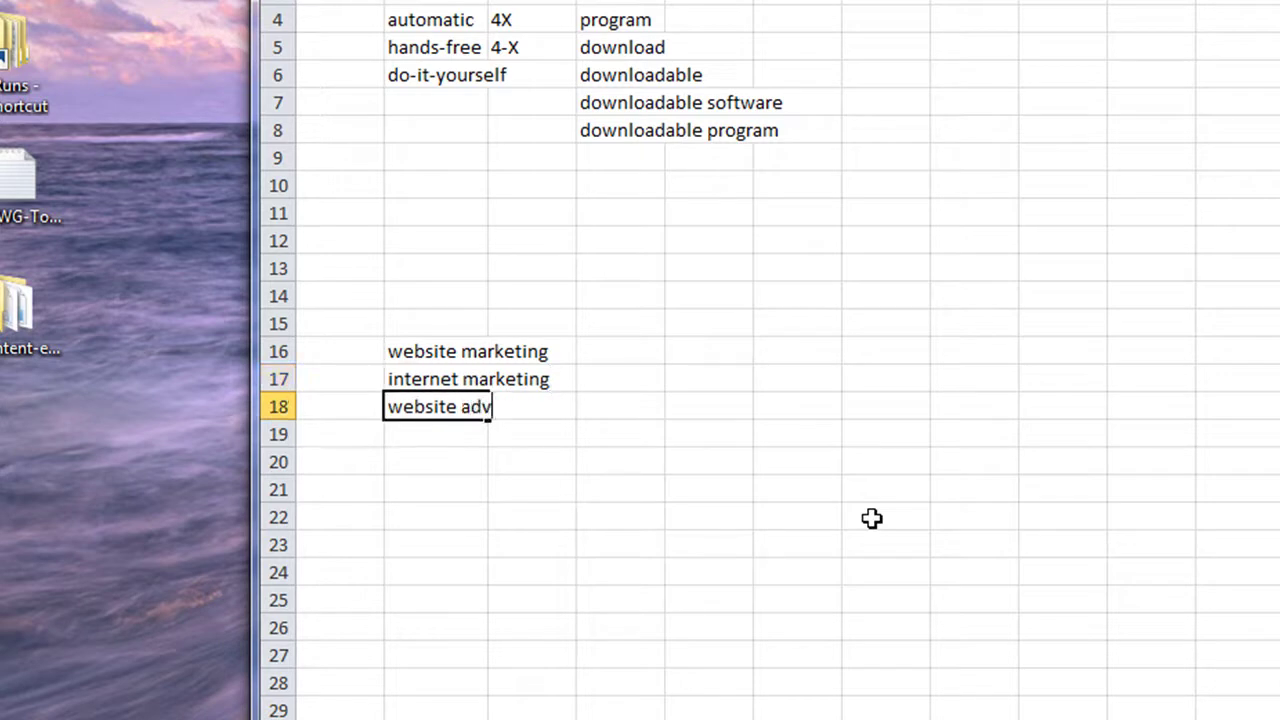
pyautogui.write('ertising')
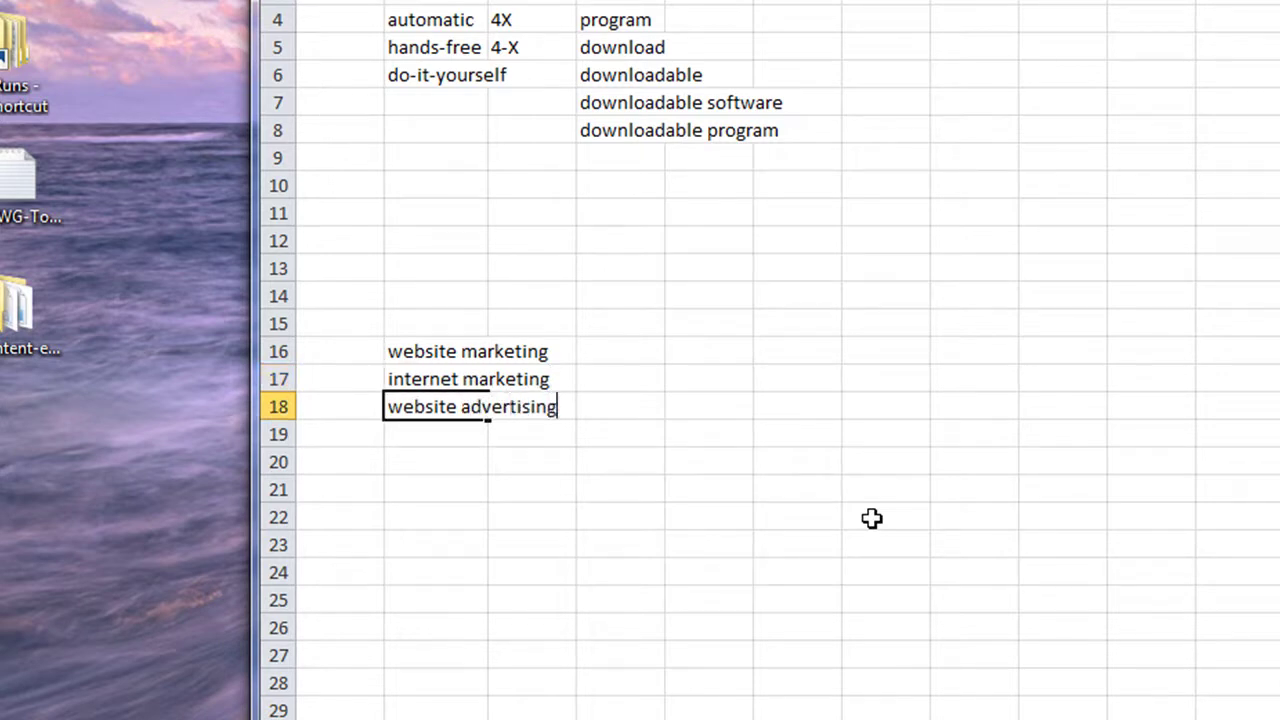
pyautogui.press('Return')
pyautogui.write('inter')
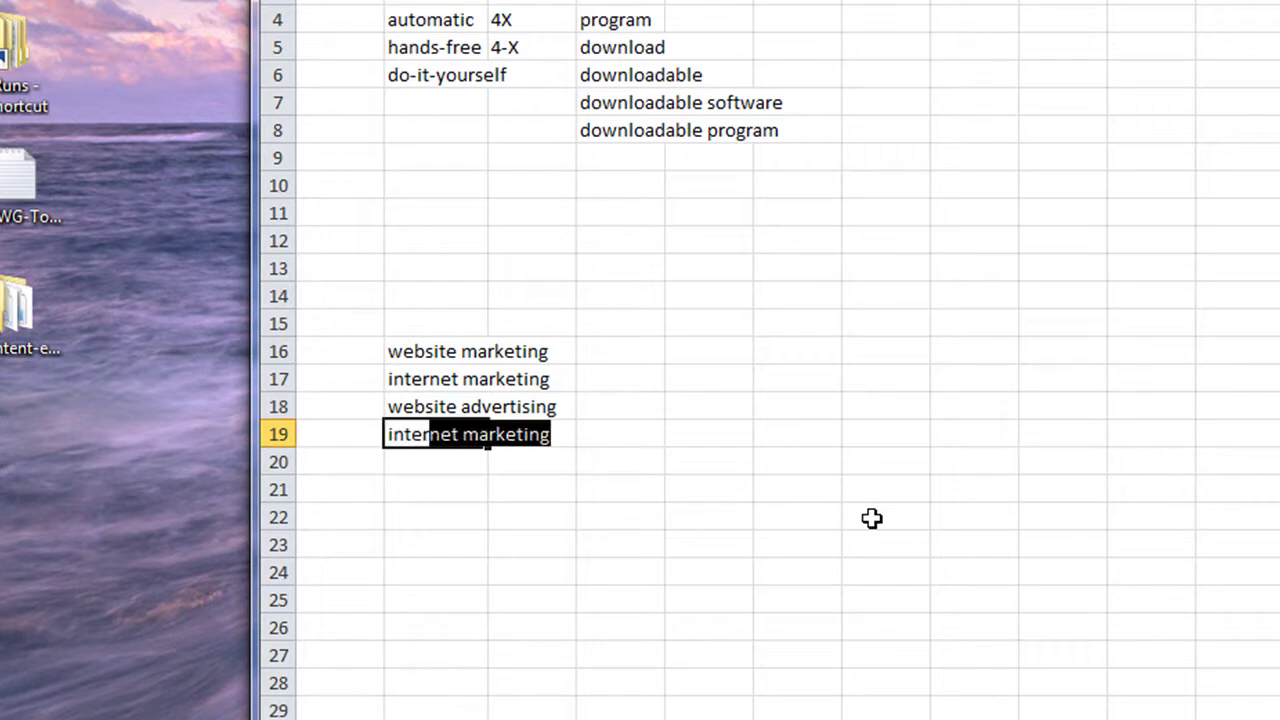
pyautogui.write('net advertising')
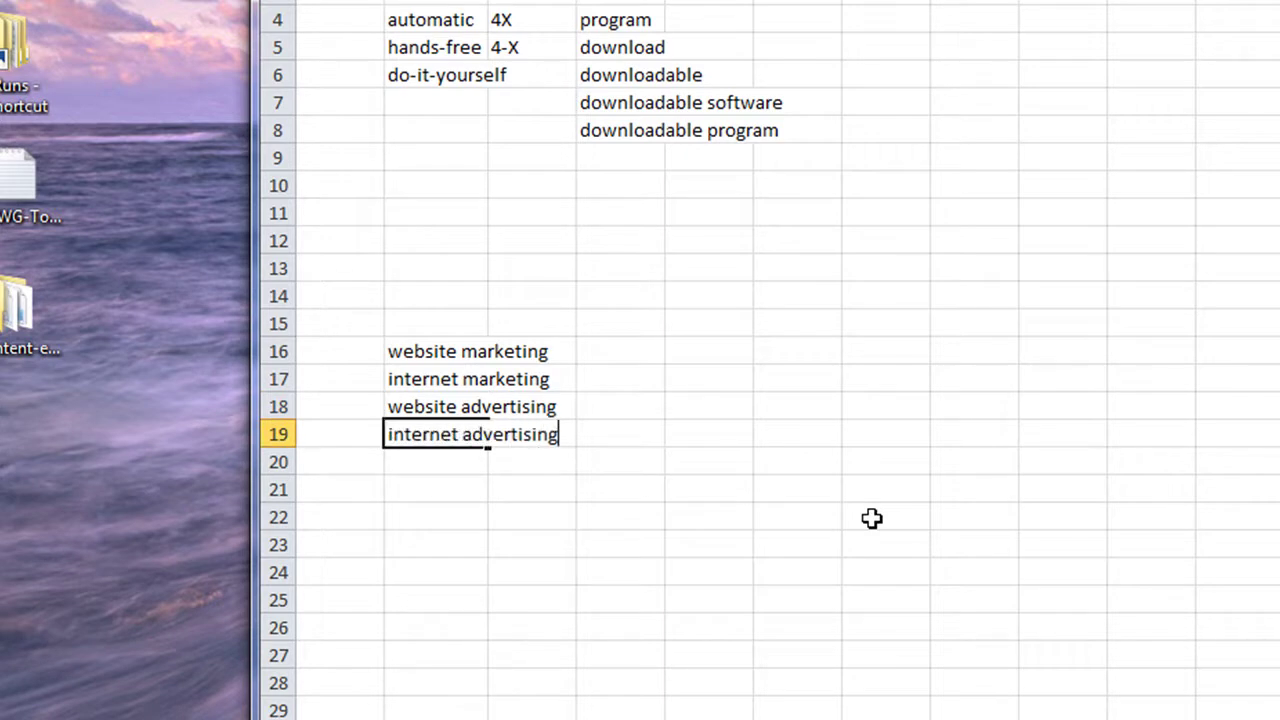
pyautogui.press('Return')
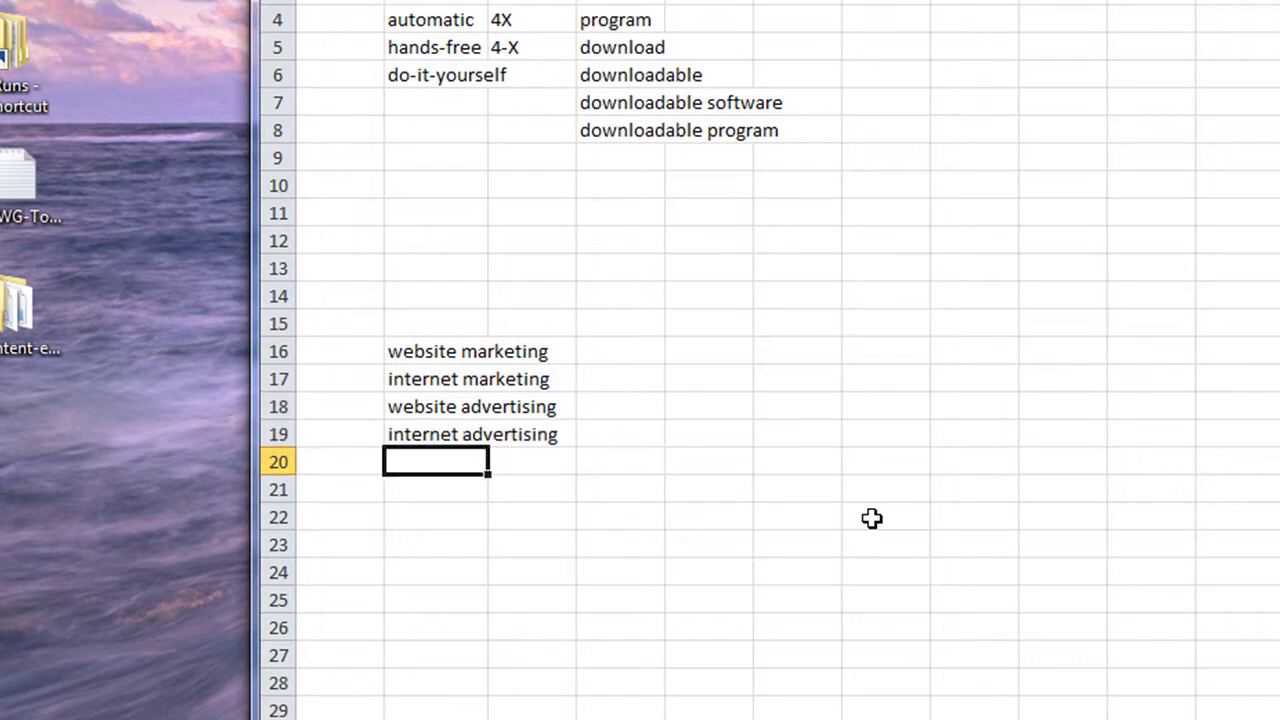
pyautogui.write('SEO adve')
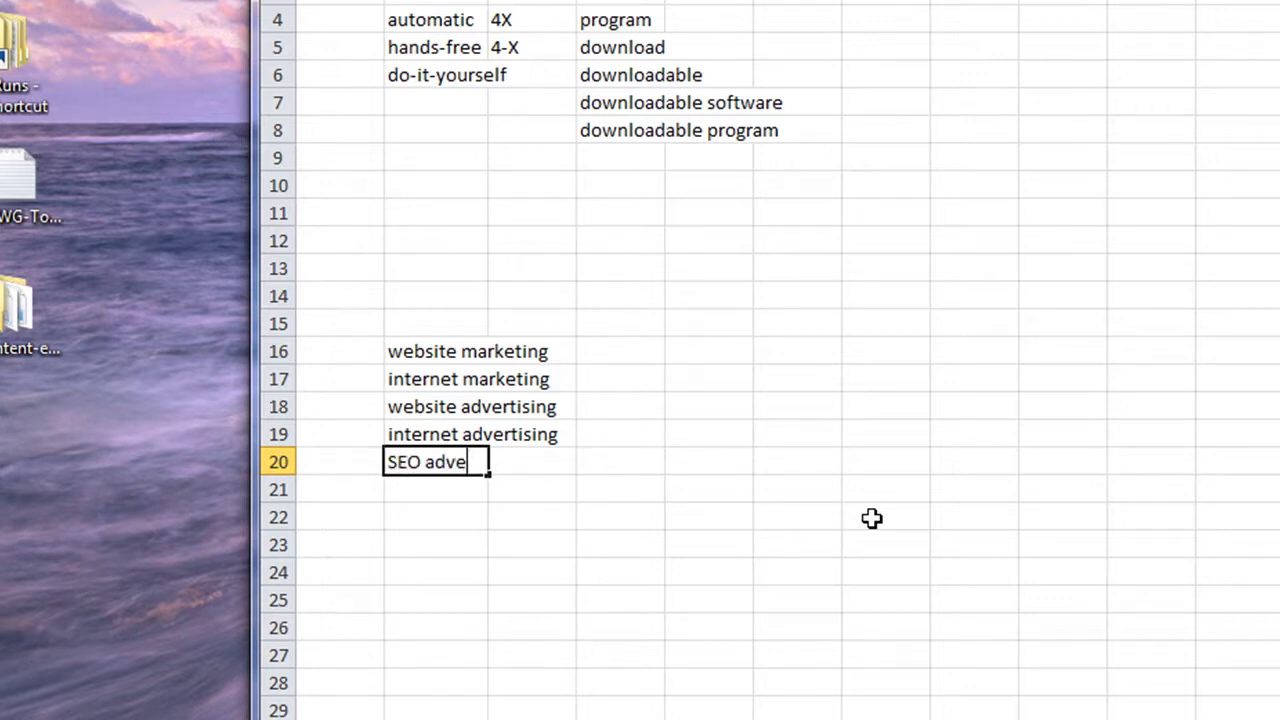
pyautogui.press('BackSpace')
pyautogui.click(885, 512)
# Clear the contents of B15 to B25 to remove the sample marketing and advertising phrases
pyautogui.moveTo(397, 326); pyautogui.dragTo(470, 595)
pyautogui.rightClick(452, 430)
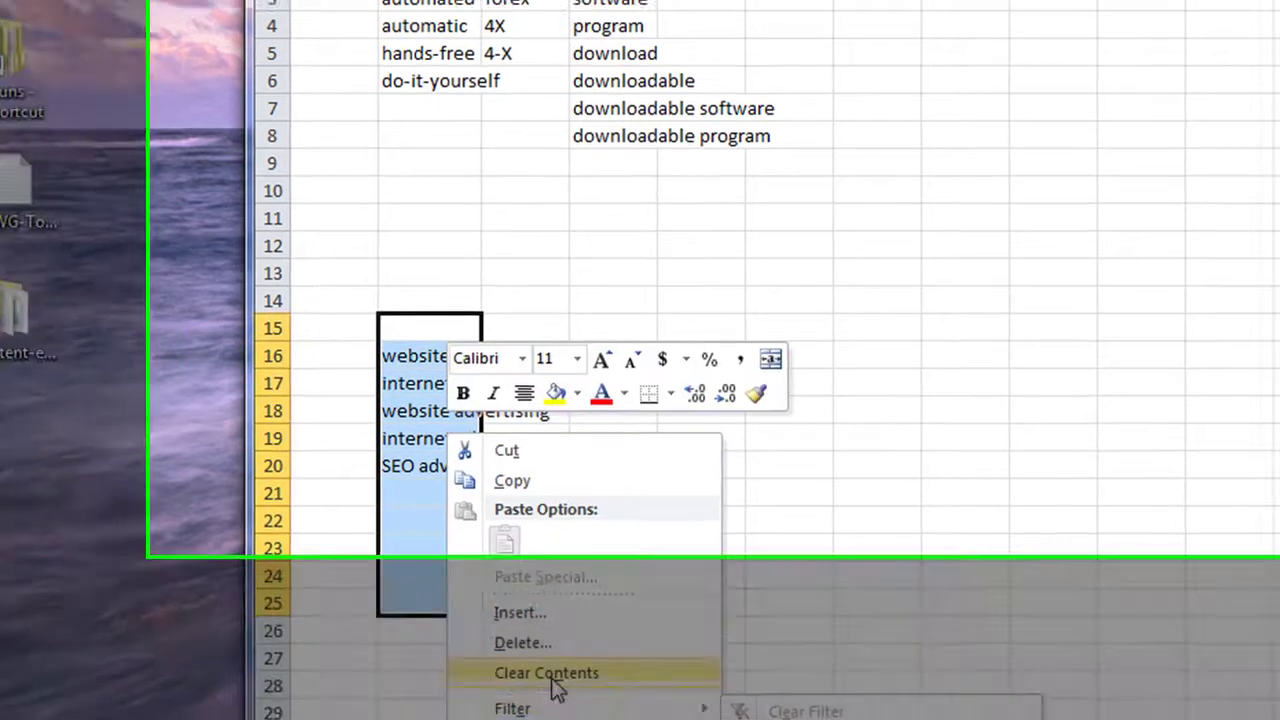
pyautogui.click(560, 670)
pyautogui.click(939, 343)
# Review the word variations in columns B, C and D and enter the combination count 72 in C11
pyautogui.moveTo(215, 308); pyautogui.dragTo(357, 407)
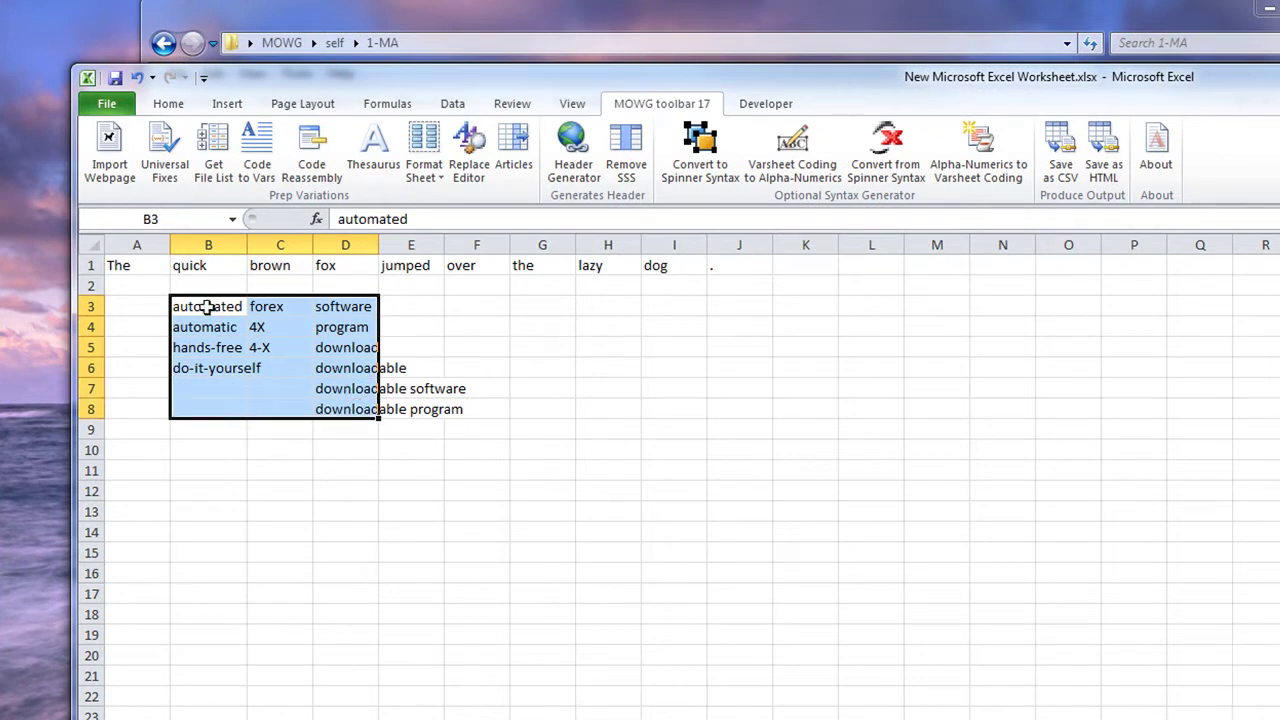
pyautogui.moveTo(206, 306); pyautogui.dragTo(206, 366)
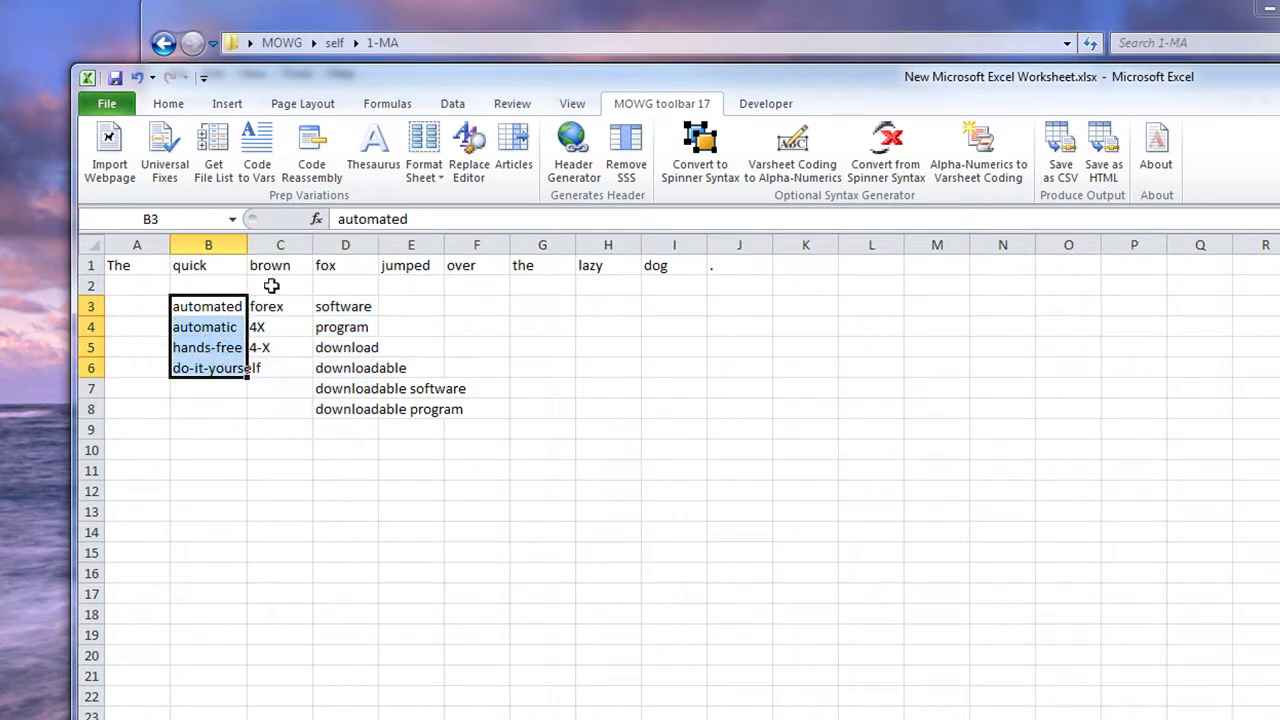
pyautogui.moveTo(272, 306); pyautogui.dragTo(276, 347)
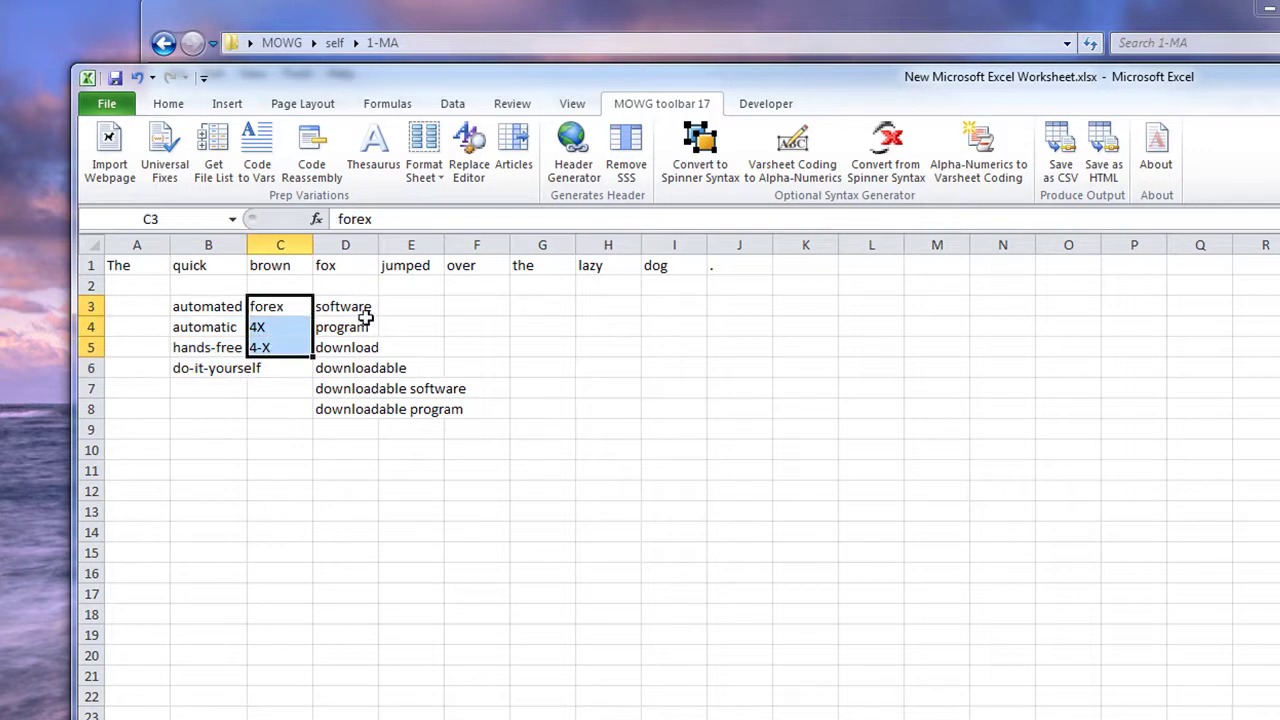
pyautogui.moveTo(360, 303); pyautogui.dragTo(357, 409)
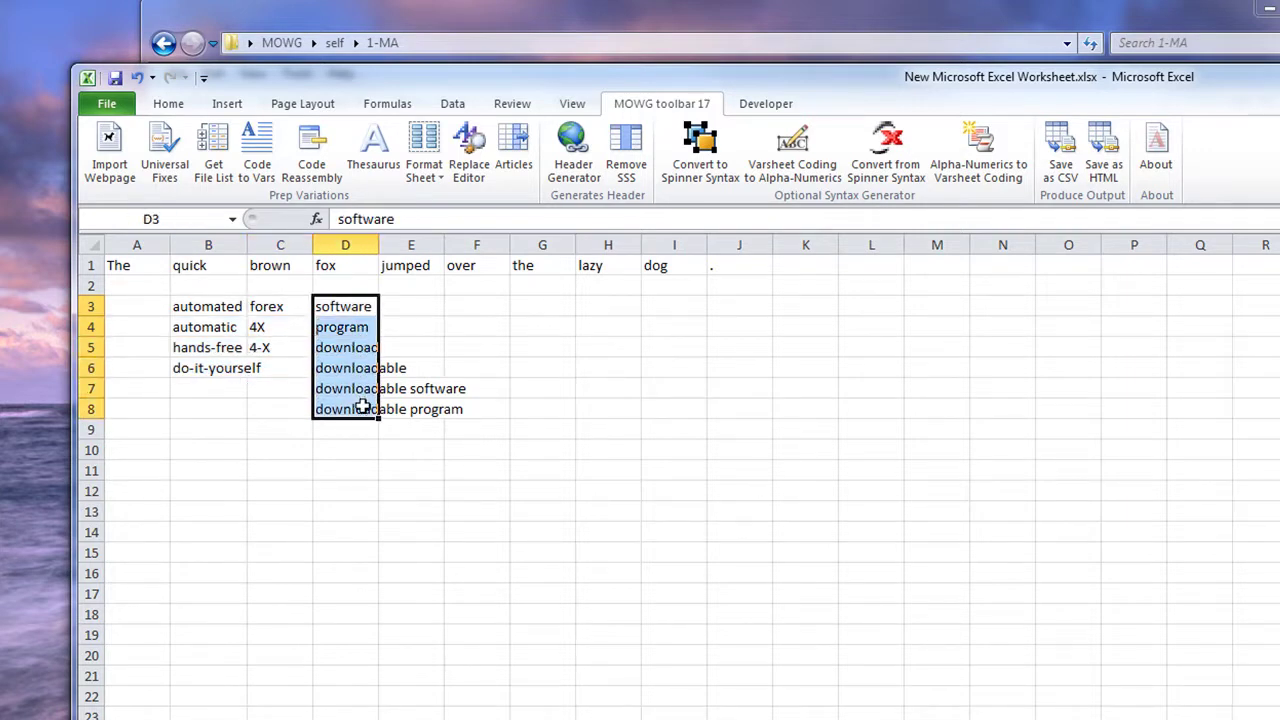
pyautogui.click(268, 473)
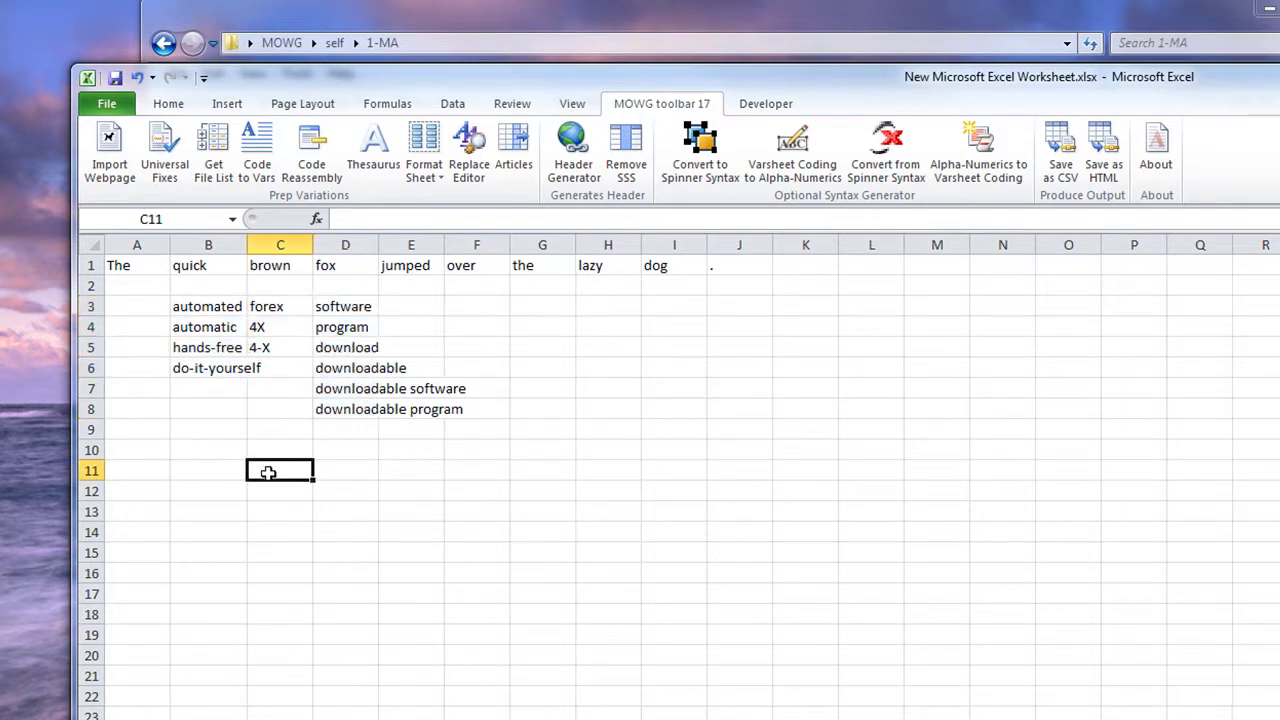
pyautogui.write('72')
pyautogui.click(429, 576)
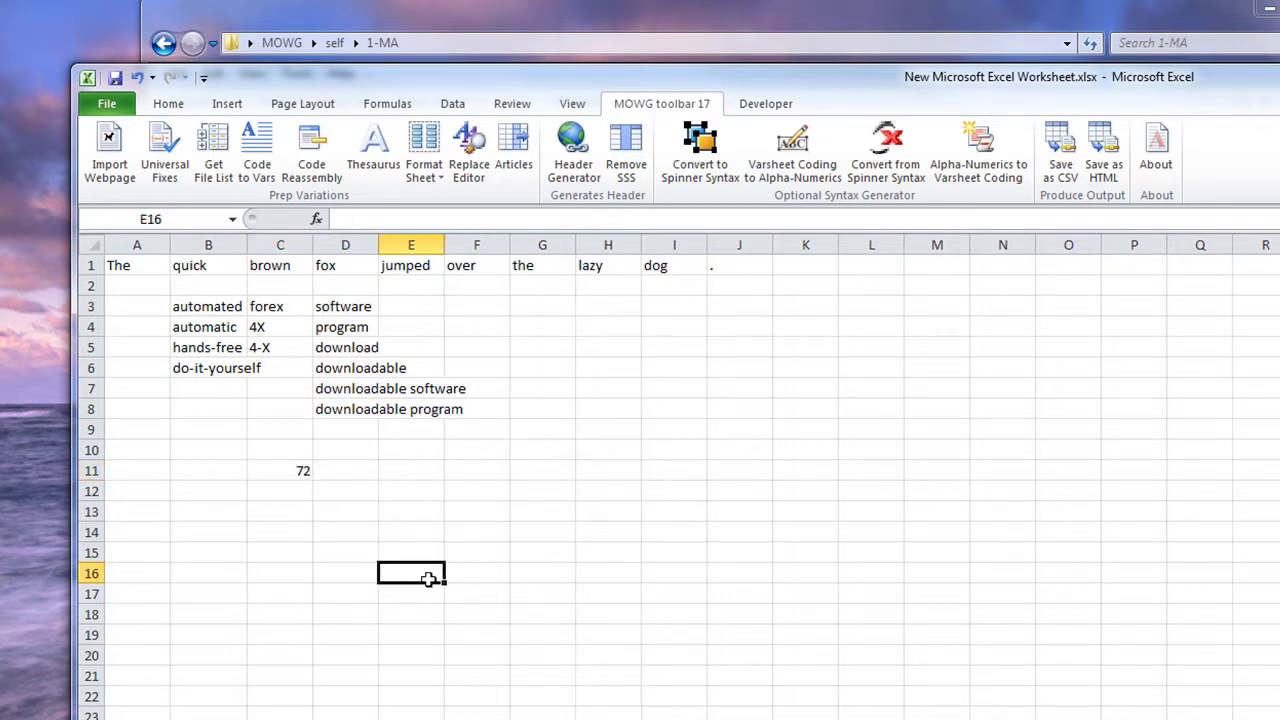
# Examine the variation block B3 to D8, tracing a combination from The through hands-free and forex to download
pyautogui.click(270, 473)
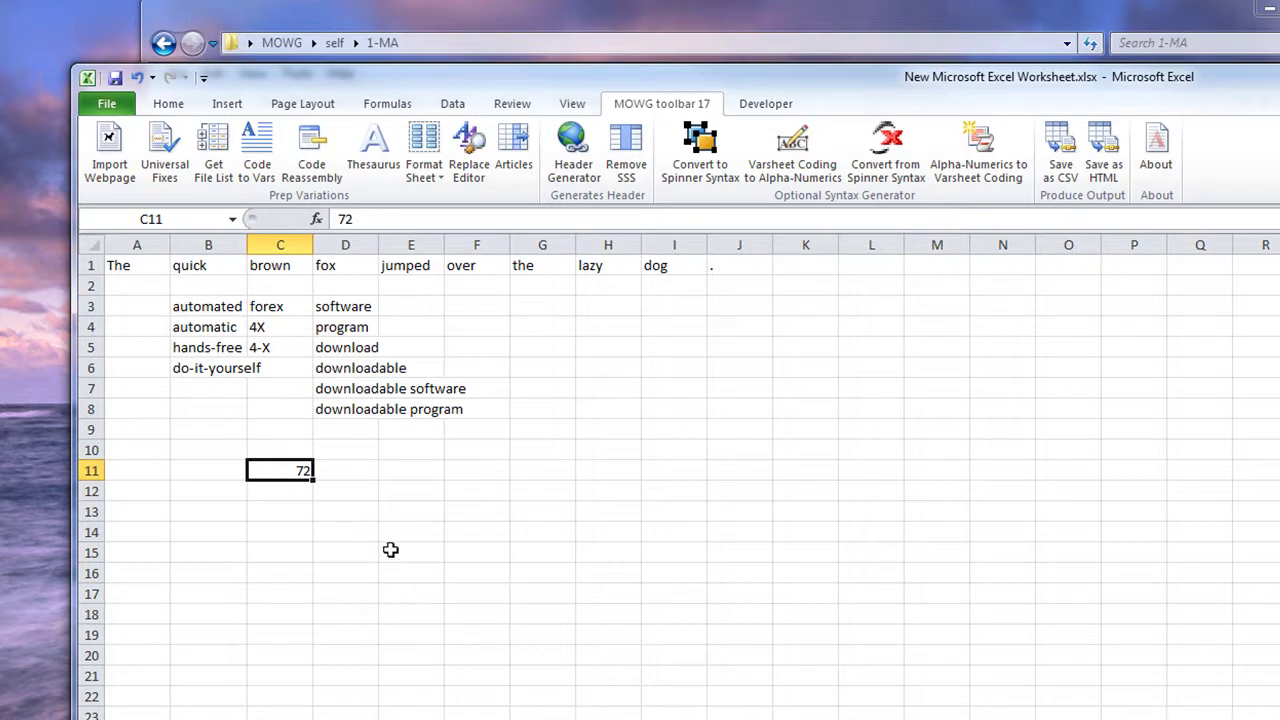
pyautogui.moveTo(197, 310); pyautogui.dragTo(324, 408)
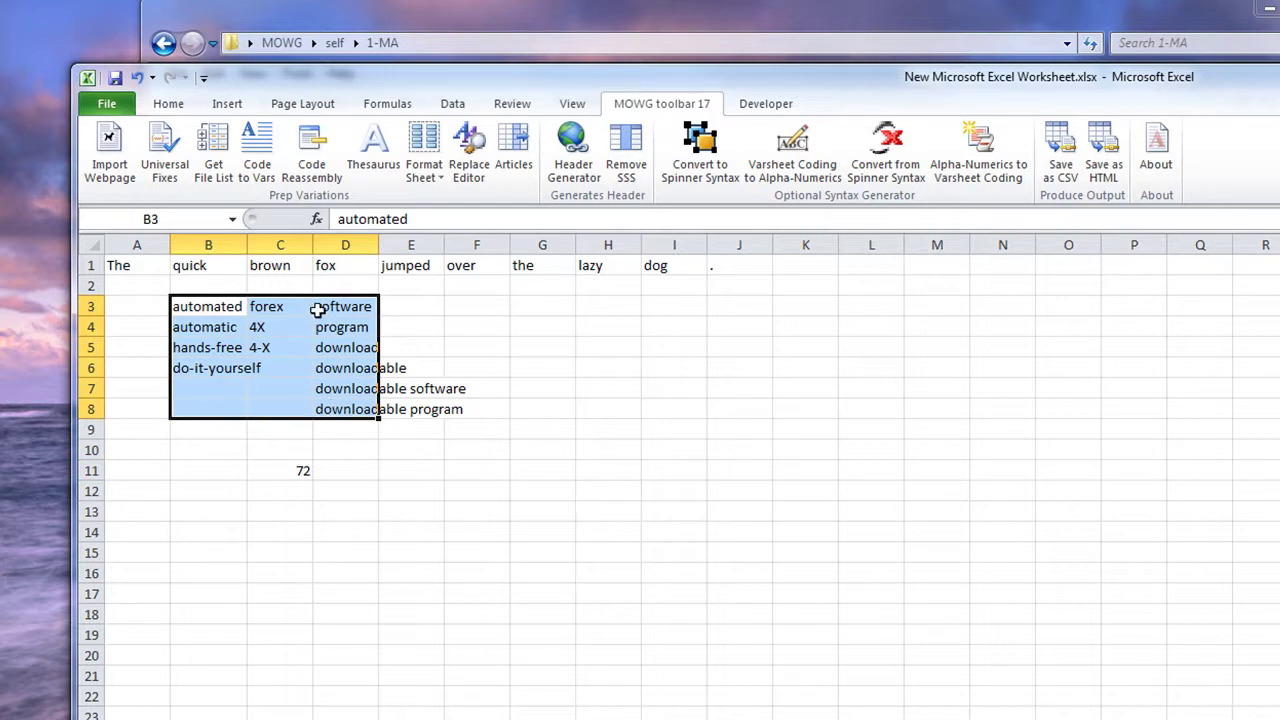
pyautogui.click(142, 266)
pyautogui.click(220, 347)
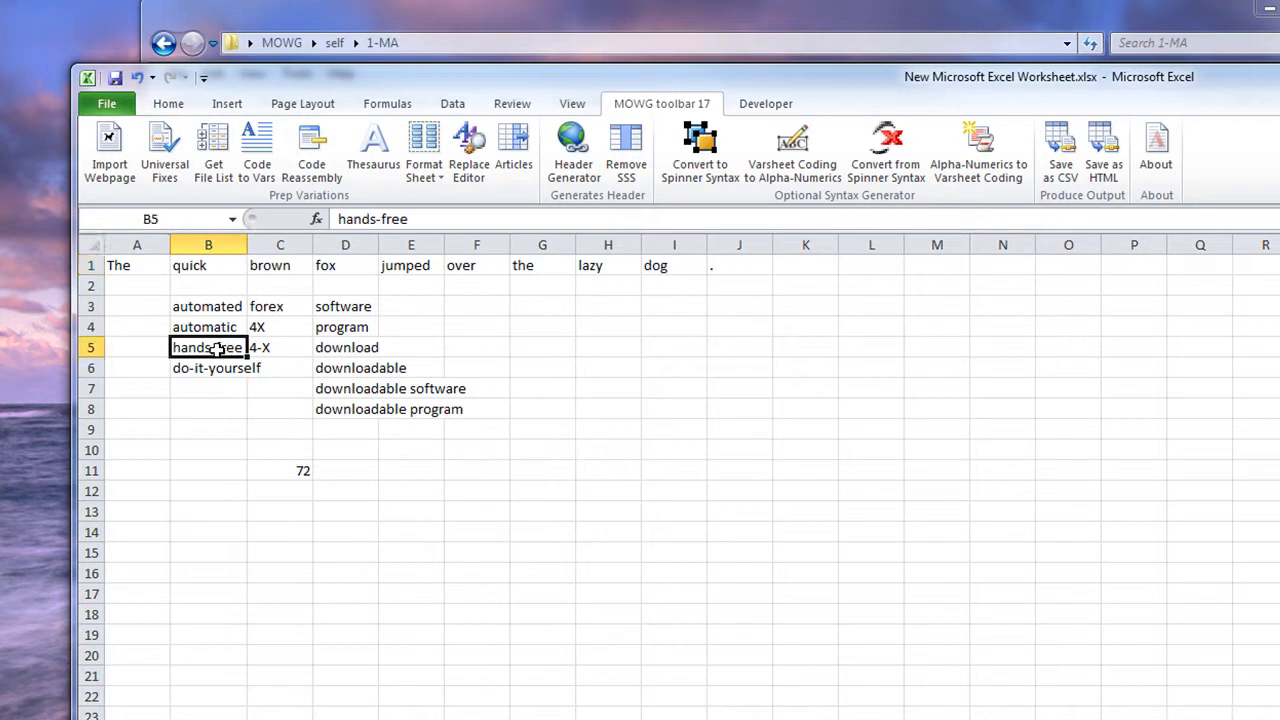
pyautogui.click(282, 305)
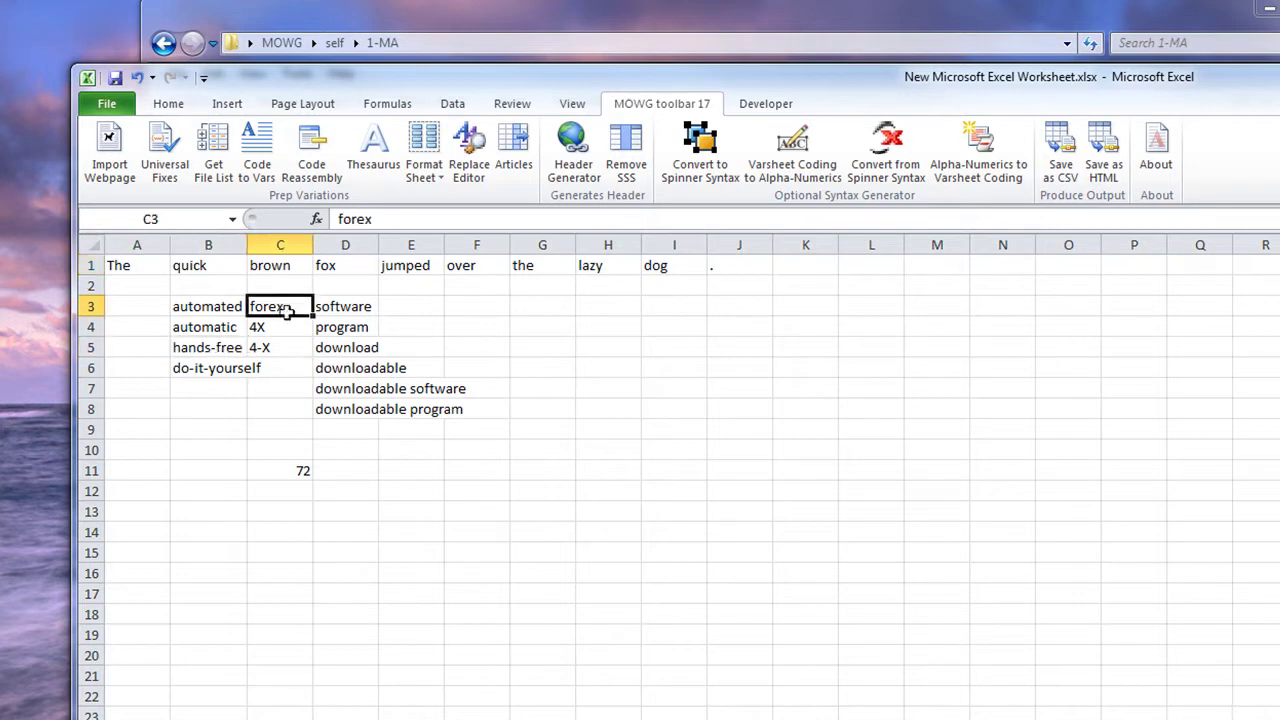
pyautogui.click(344, 349)
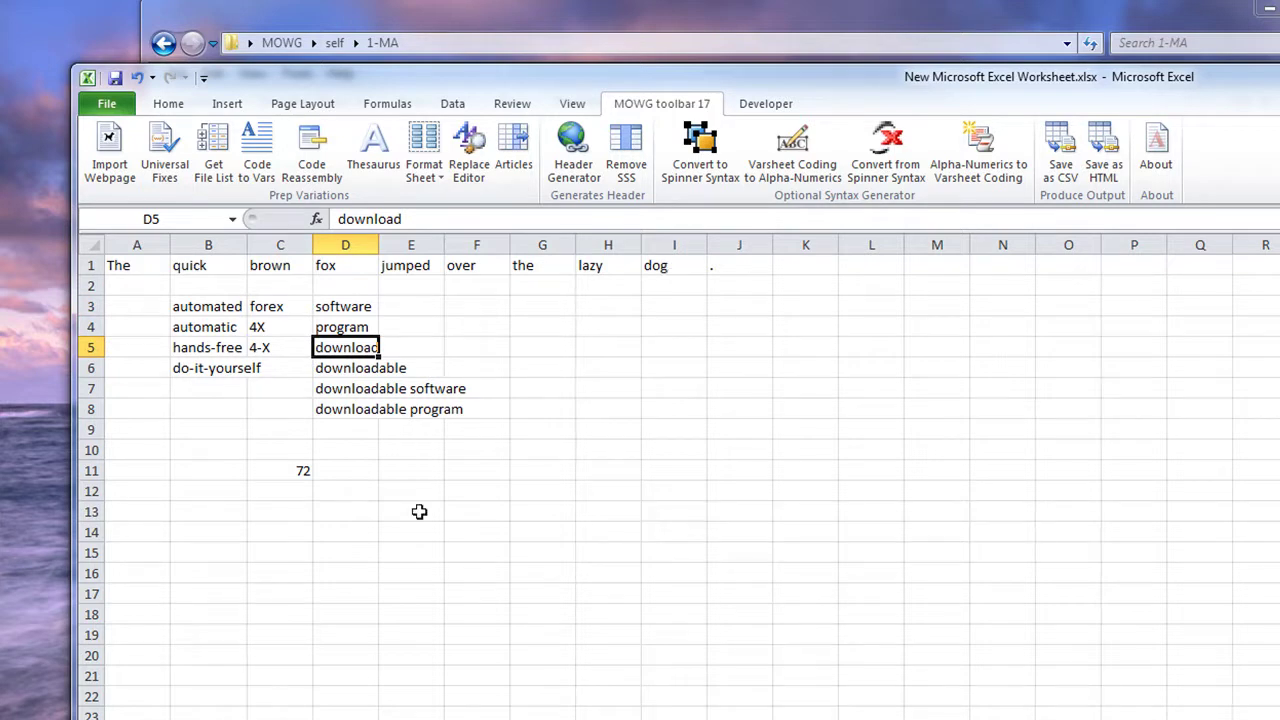
pyautogui.moveTo(206, 302); pyautogui.dragTo(330, 394)
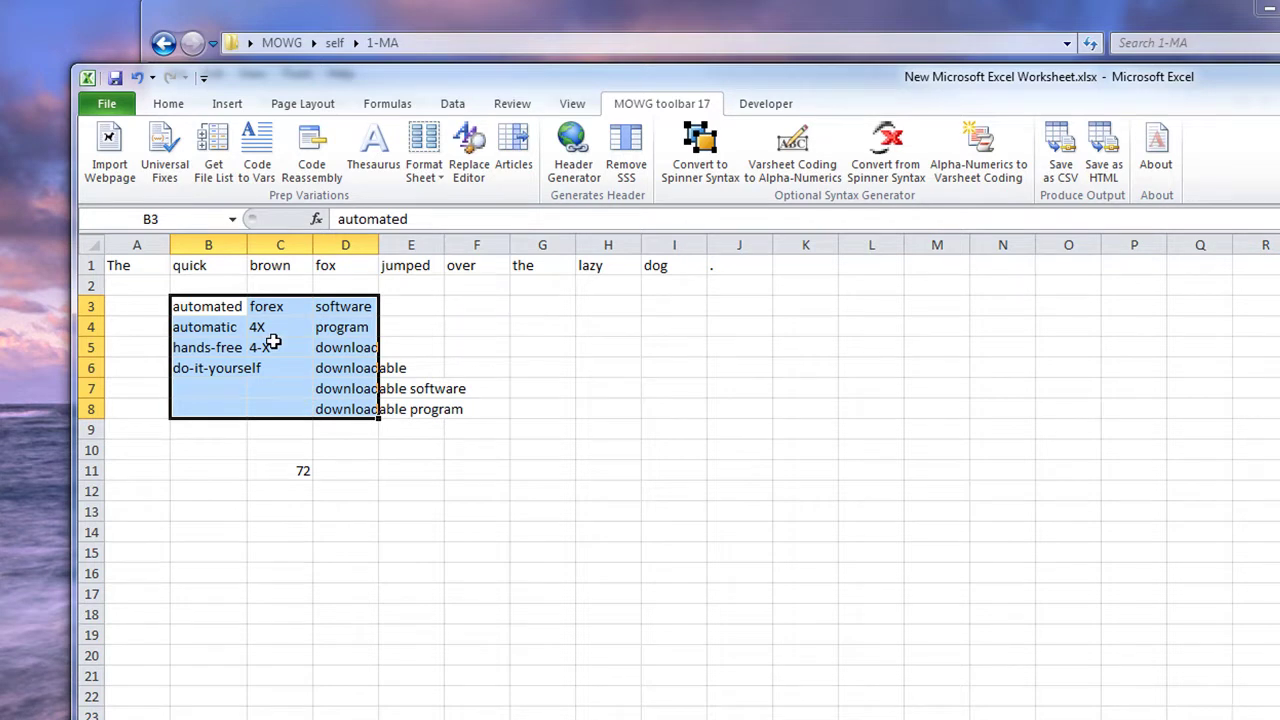
# Clear the contents of B3 to D12, removing the word variations and the combination count below the sample sentence
pyautogui.moveTo(220, 303); pyautogui.dragTo(355, 492)
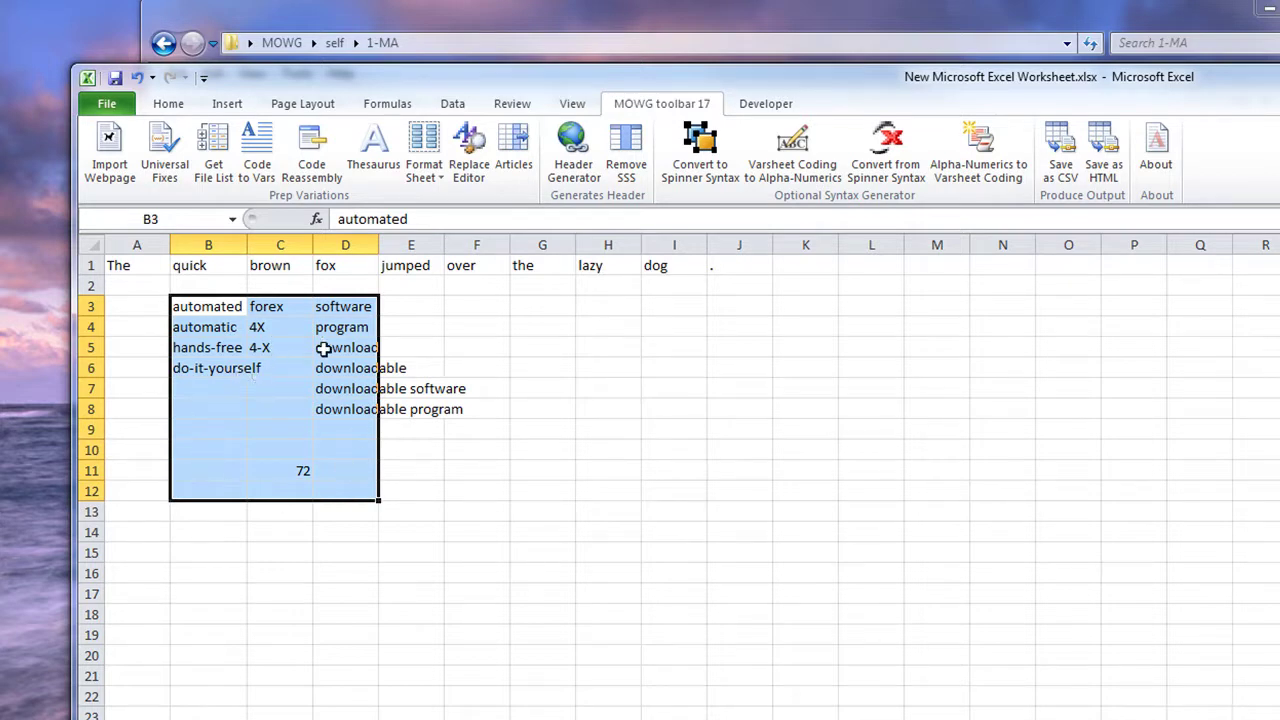
pyautogui.rightClick(277, 374)
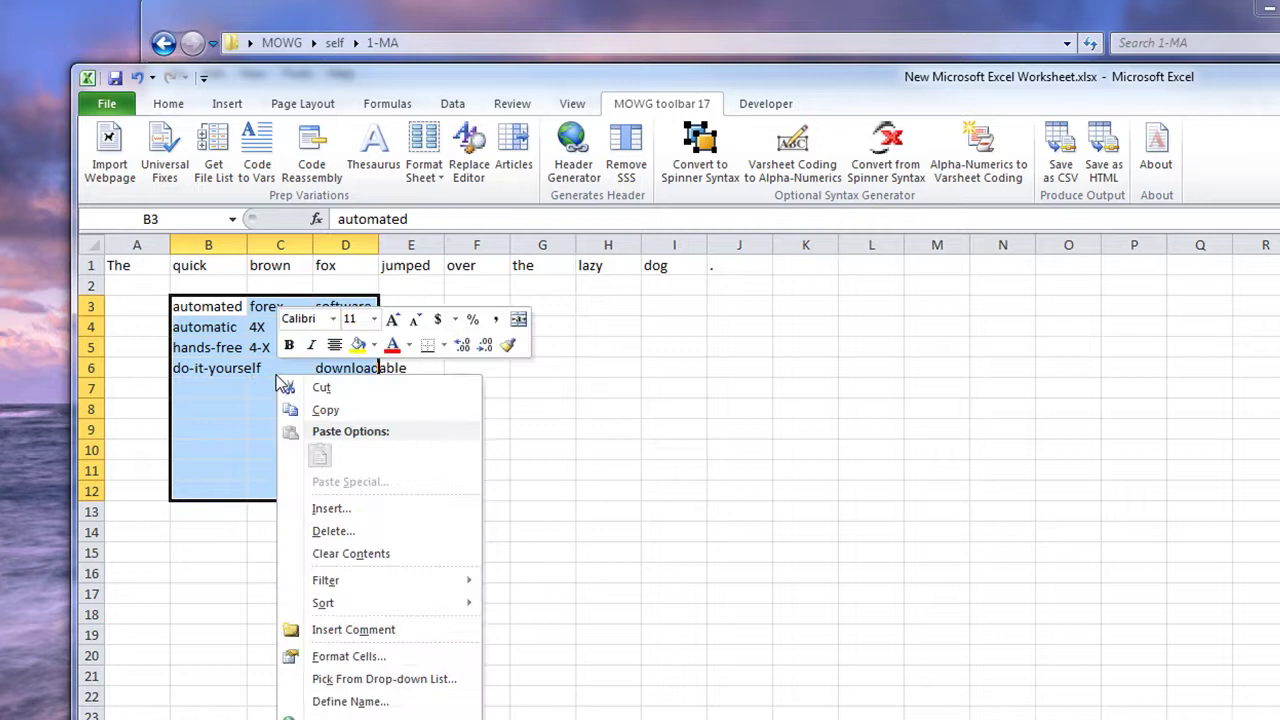
pyautogui.click(388, 540)
pyautogui.click(380, 513)
pyautogui.click(371, 590)
pyautogui.click(476, 428)
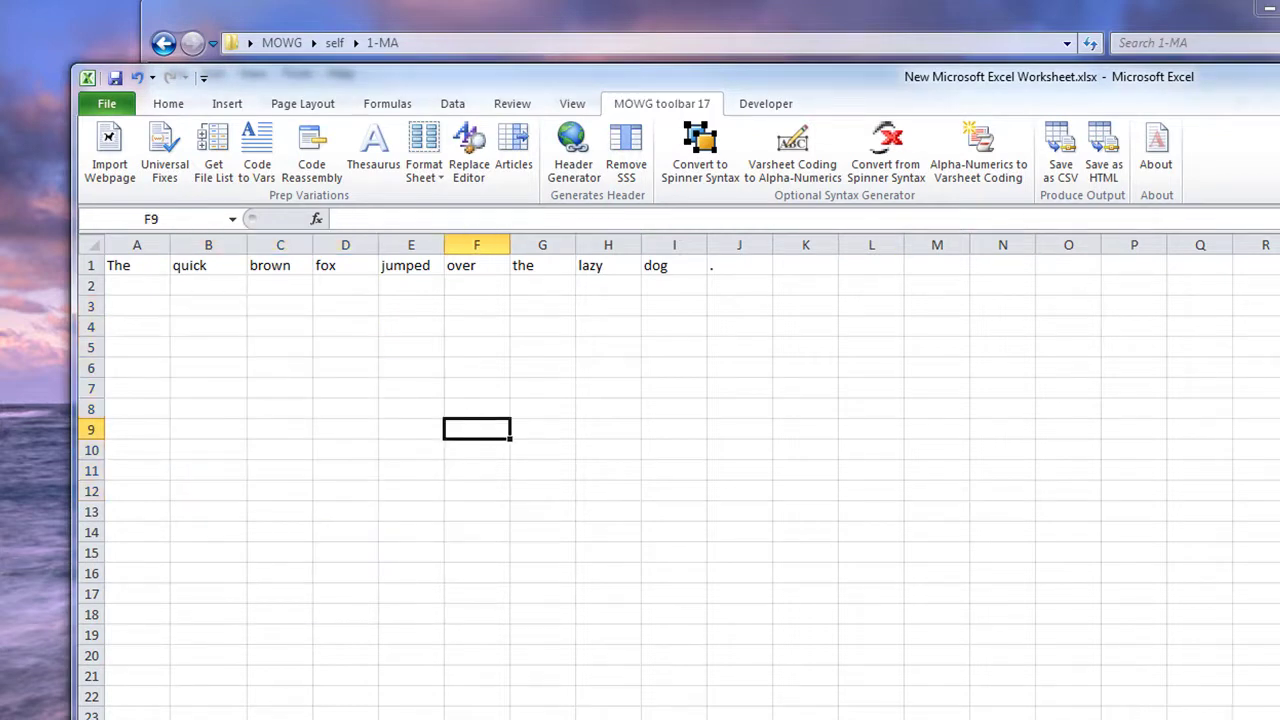
# Examine the sample sentence in row 1 word by word and the cells beneath, where variations can go
pyautogui.moveTo(131, 263); pyautogui.dragTo(1279, 262)
pyautogui.moveTo(125, 266); pyautogui.dragTo(1279, 680)
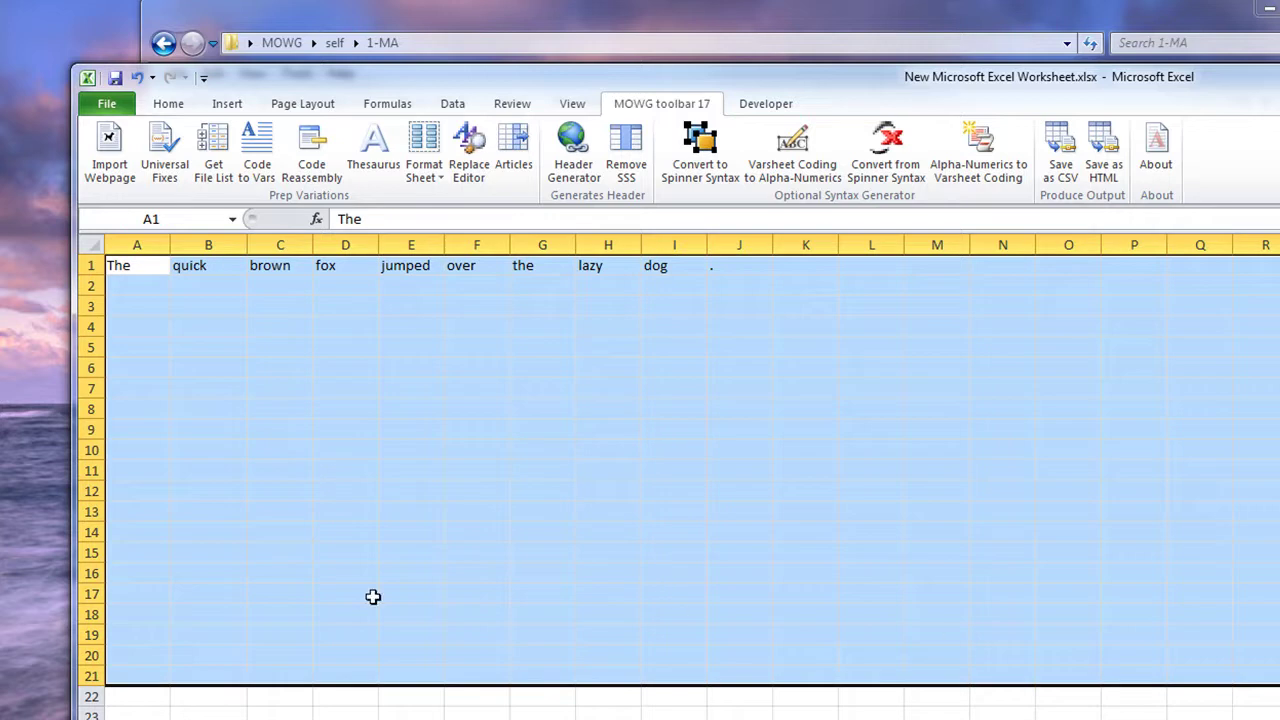
pyautogui.moveTo(130, 265); pyautogui.dragTo(150, 409)
pyautogui.moveTo(206, 264); pyautogui.dragTo(206, 405)
pyautogui.moveTo(290, 265); pyautogui.dragTo(285, 409)
pyautogui.moveTo(360, 277); pyautogui.dragTo(355, 390)
pyautogui.click(347, 262)
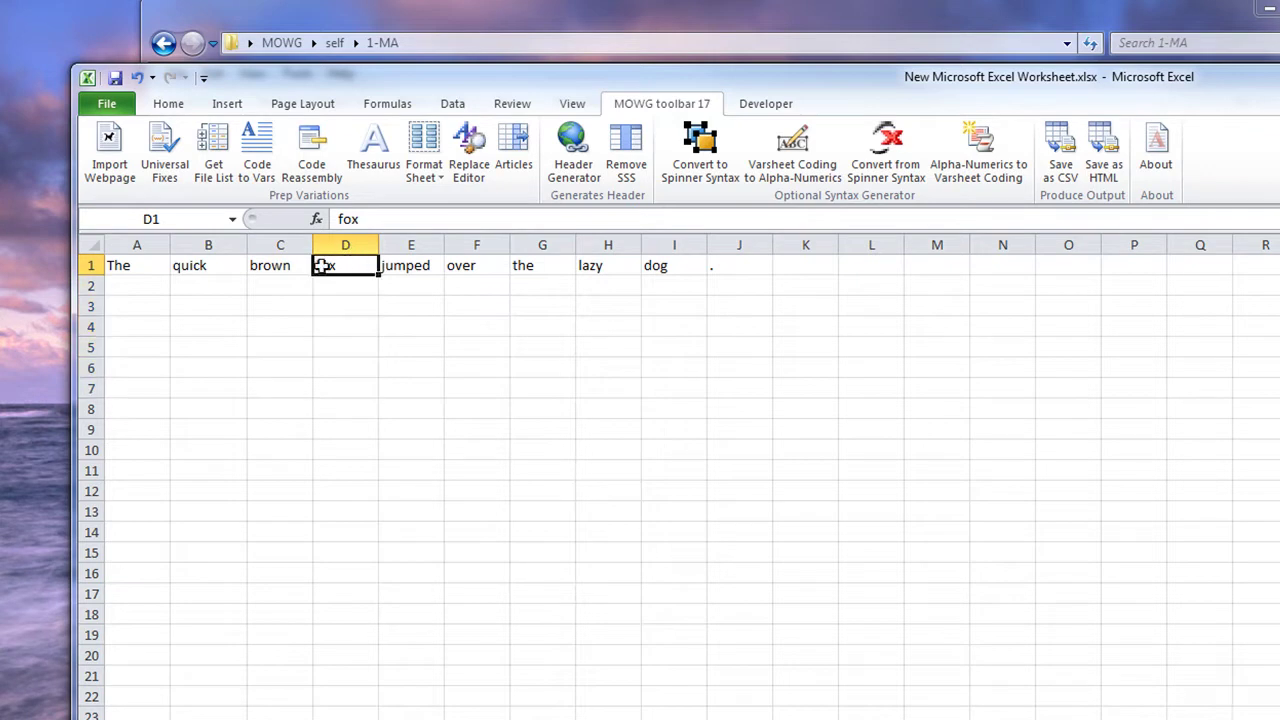
pyautogui.moveTo(399, 265); pyautogui.dragTo(474, 520)
pyautogui.click(560, 266)
pyautogui.click(592, 268)
pyautogui.click(671, 266)
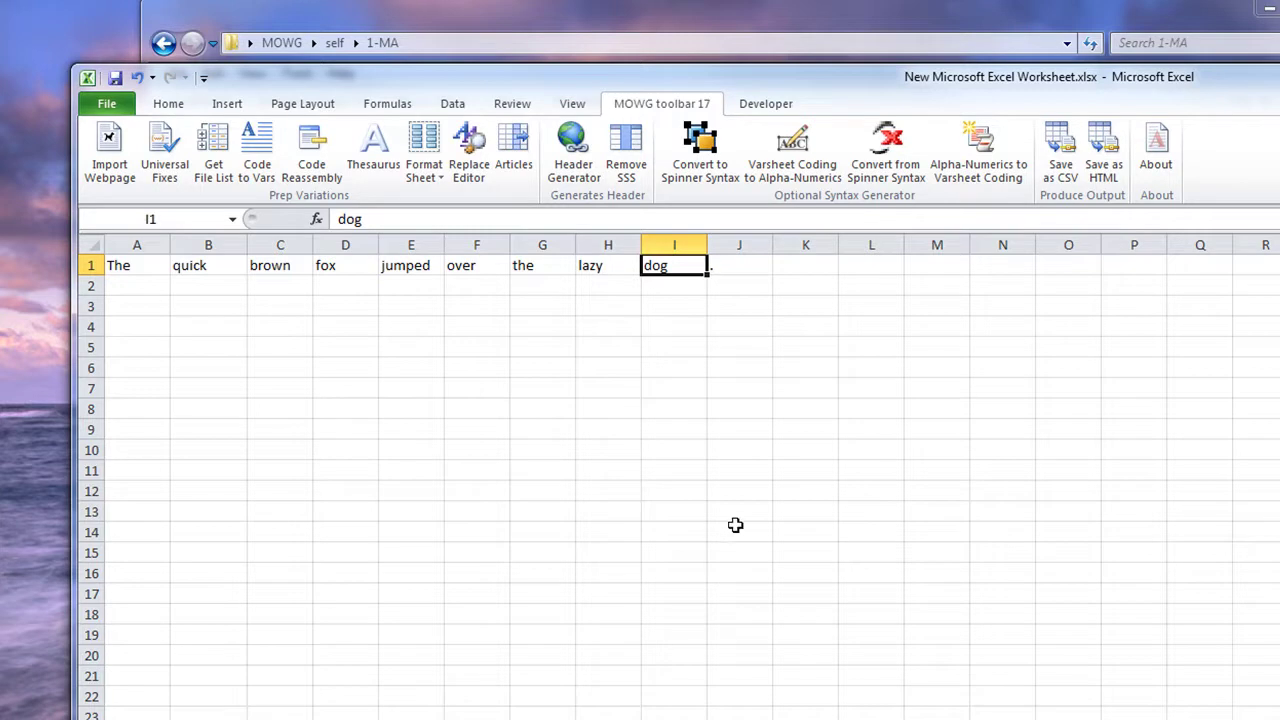
# Select cell B2, directly beneath quick in the sample sentence
pyautogui.moveTo(137, 268); pyautogui.dragTo(1279, 715)
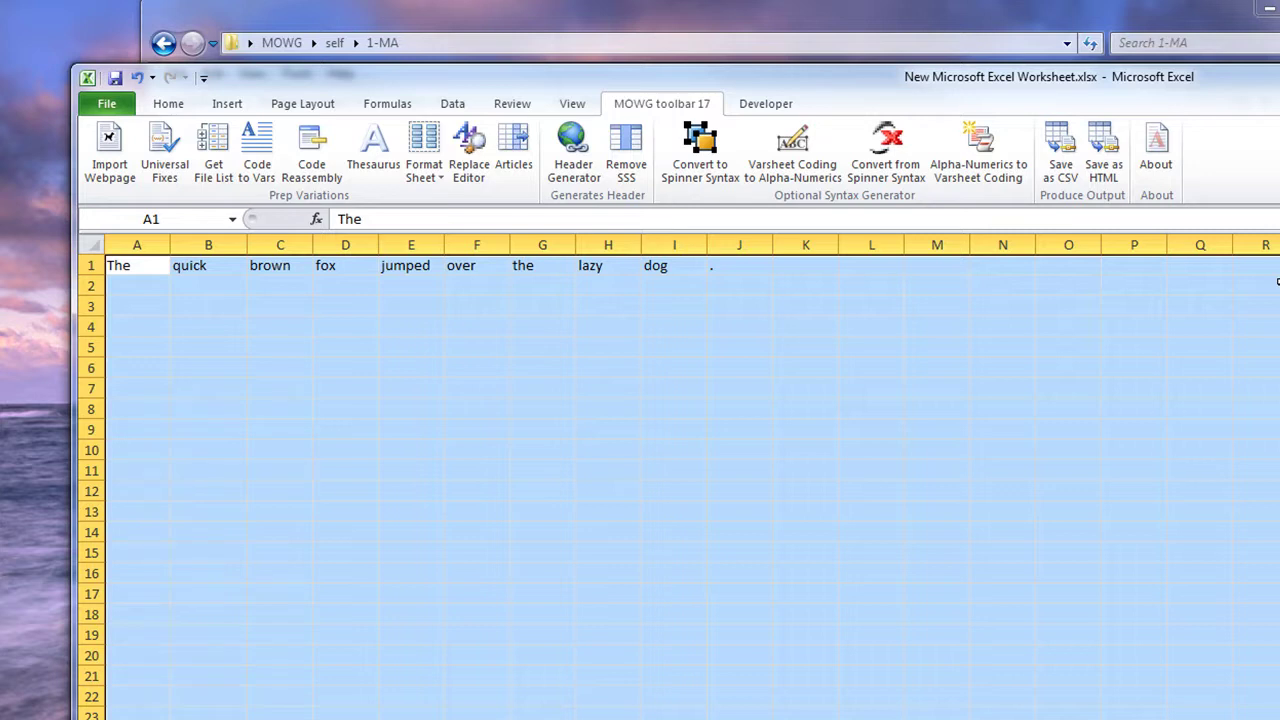
pyautogui.click(1120, 680)
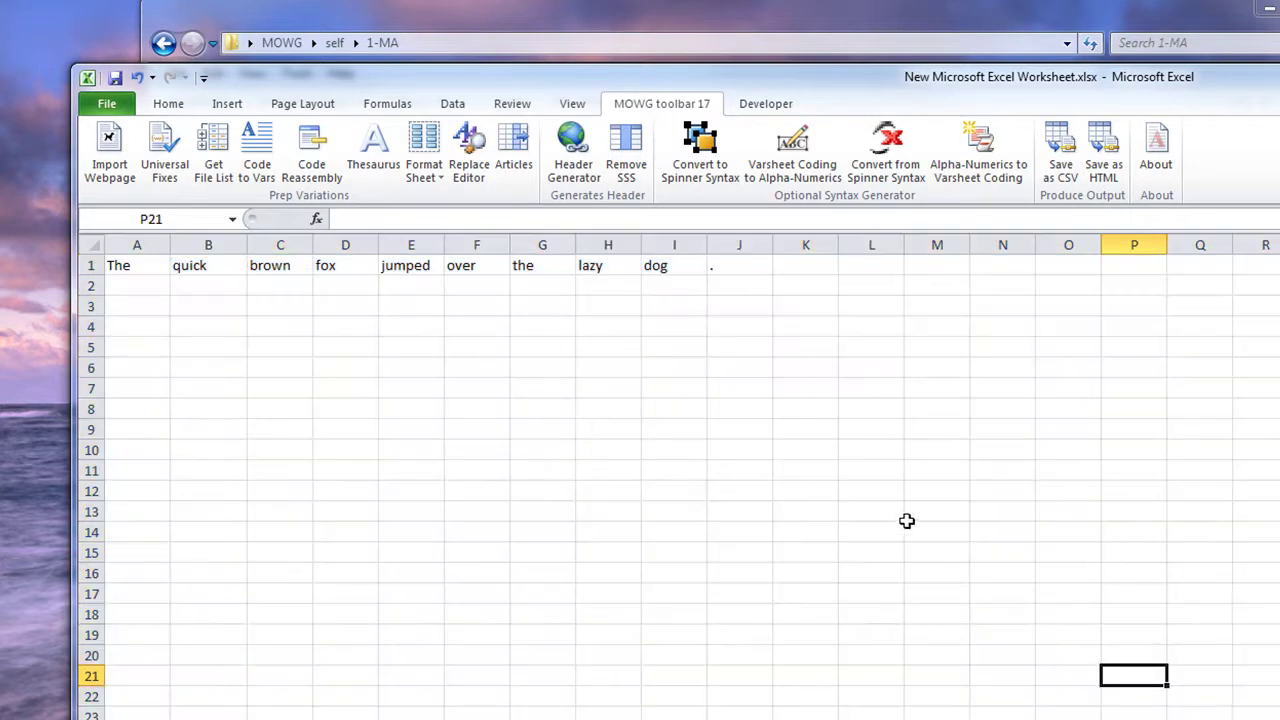
pyautogui.click(871, 408)
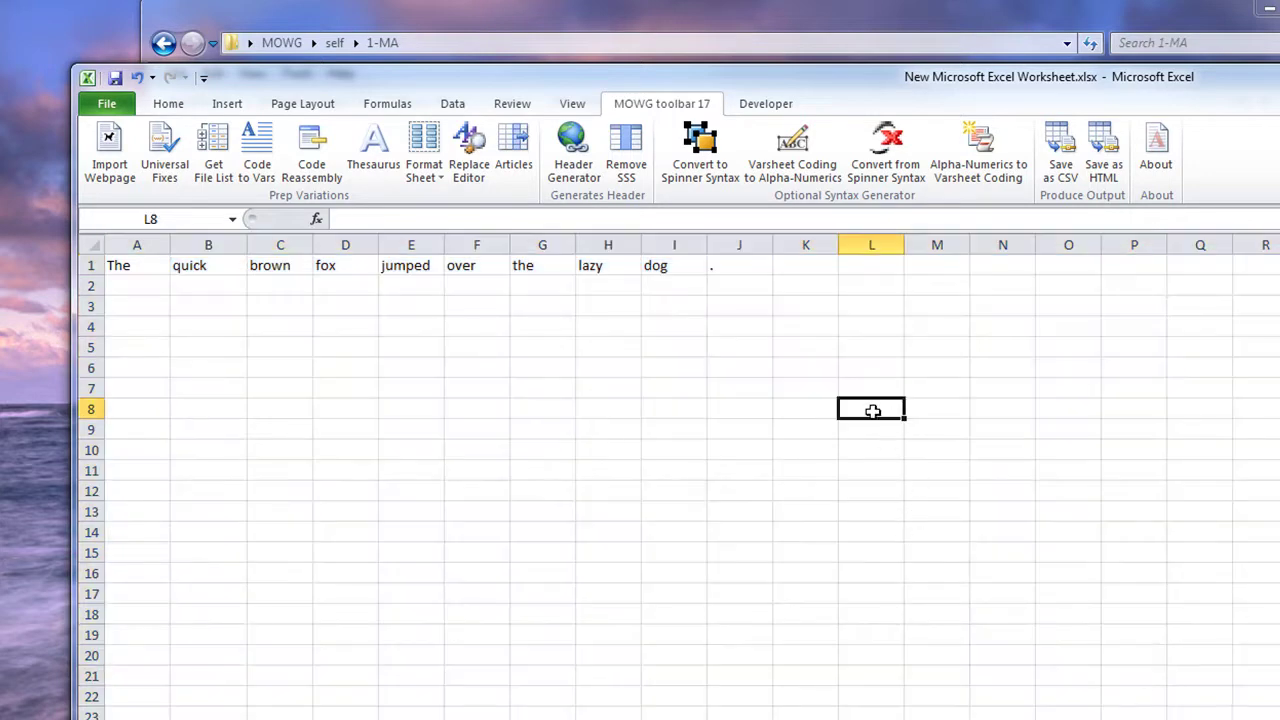
pyautogui.click(235, 284)
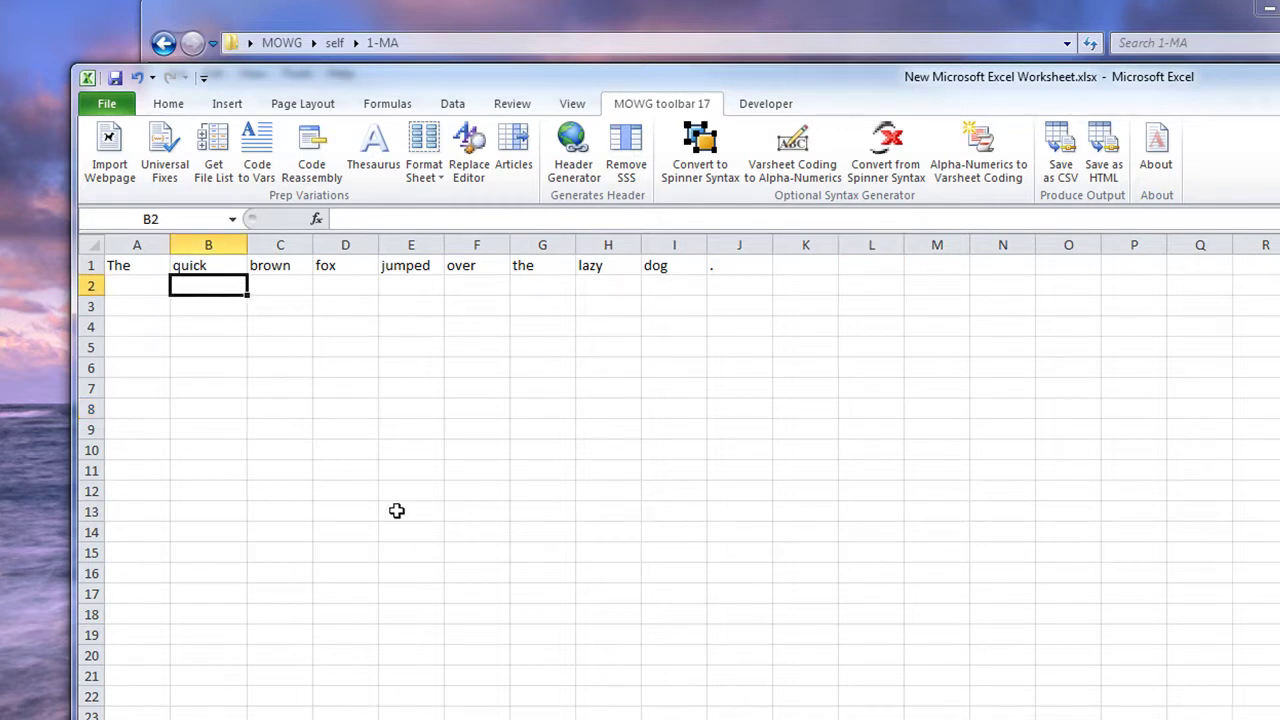